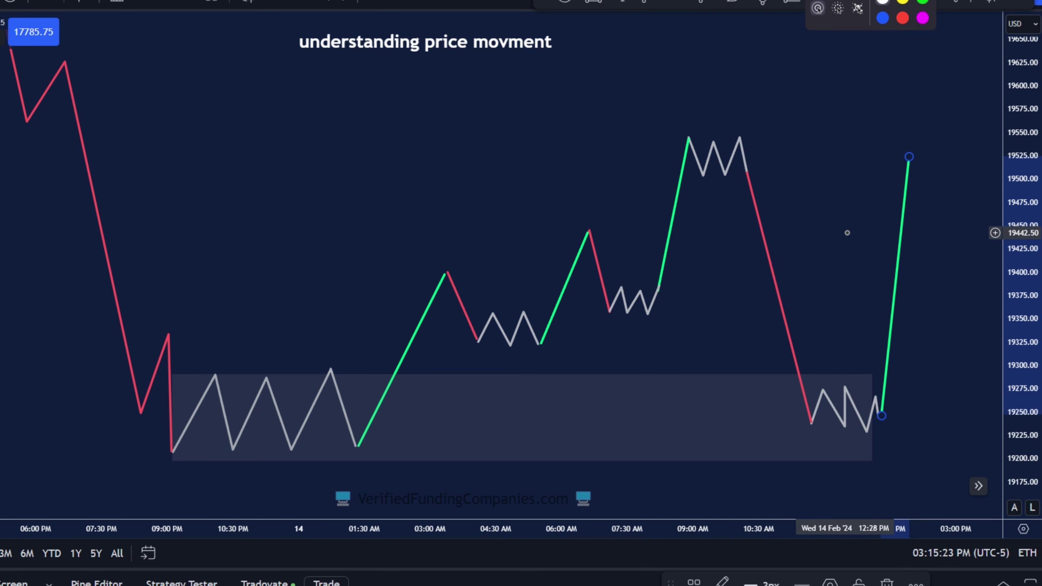
Step: Review the "Understanding Price Movement" slides on pages 6 to 9 of the Canva design
{"action": "left_click", "coordinate": [846, 232]}
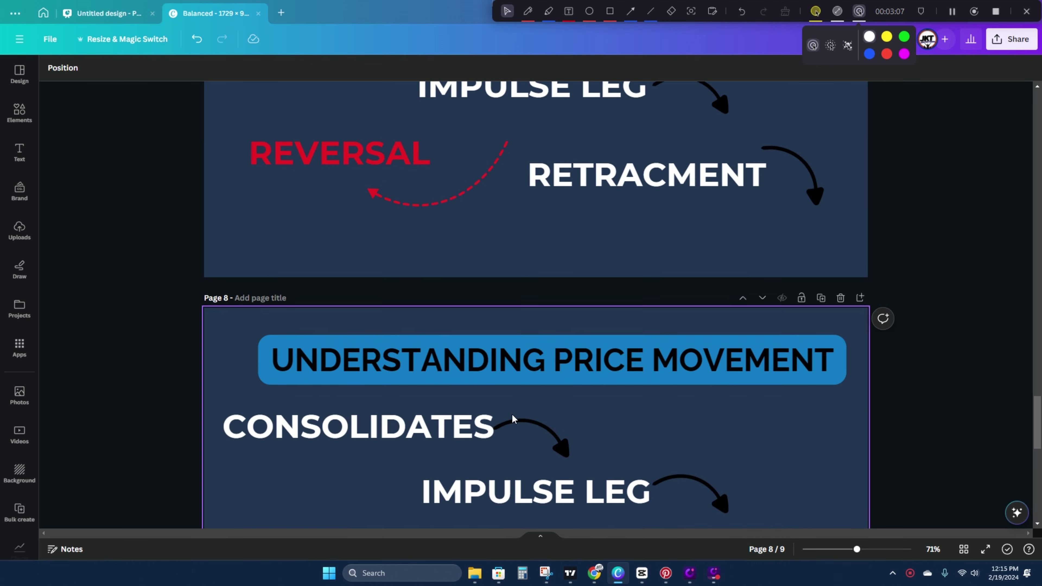
{"action": "scroll", "coordinate": [513, 415], "scroll_direction": "up", "scroll_amount": 15}
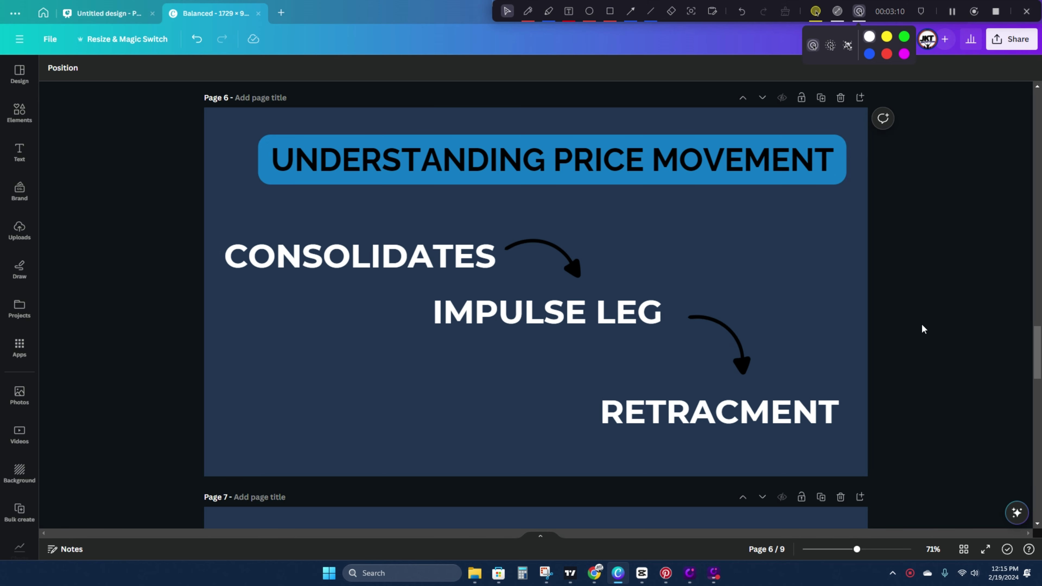
{"action": "scroll", "coordinate": [962, 329], "scroll_direction": "down", "scroll_amount": 8}
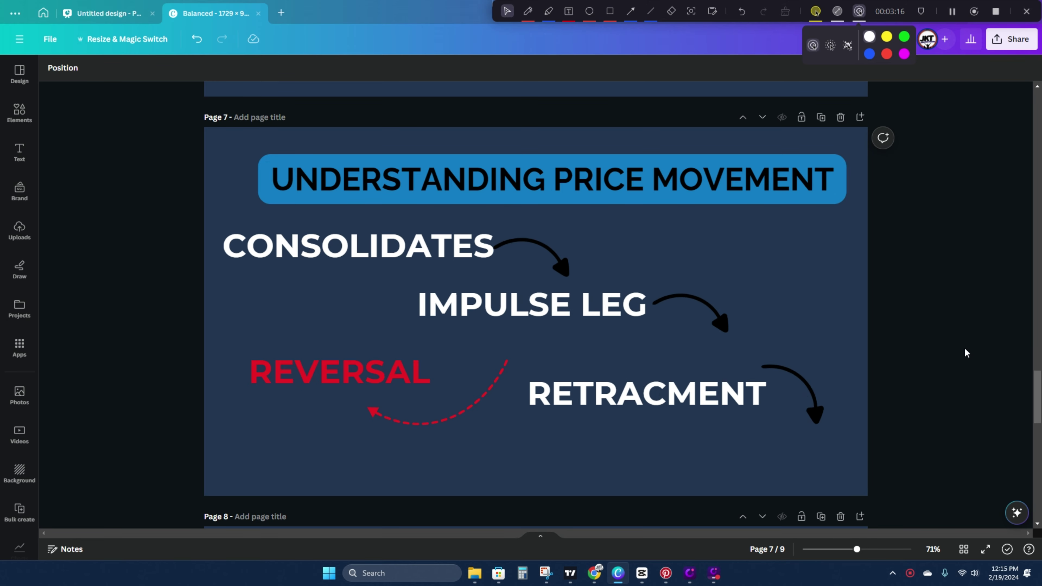
{"action": "scroll", "coordinate": [963, 347], "scroll_direction": "down", "scroll_amount": 10}
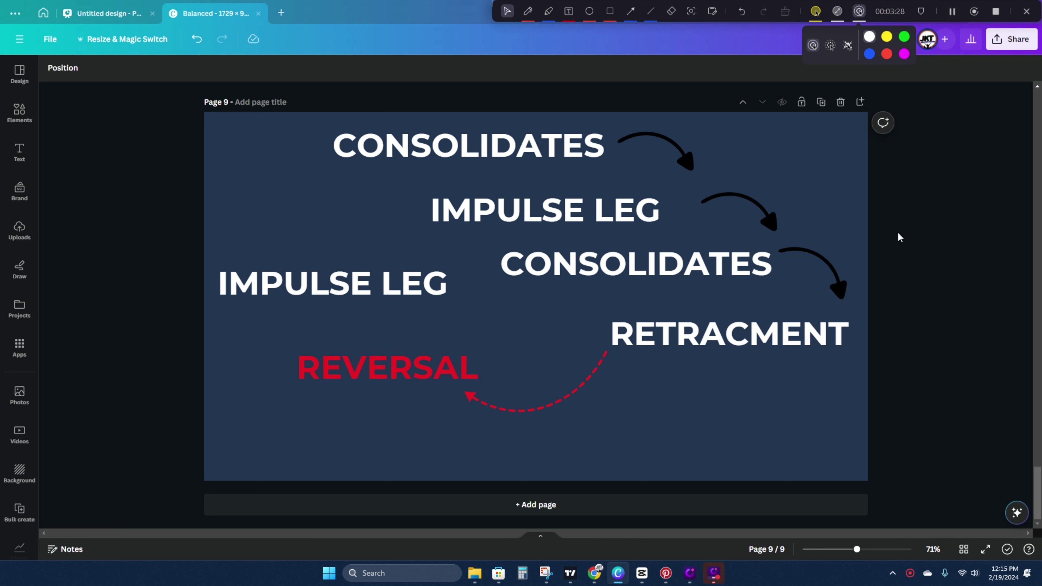
{"action": "left_click", "coordinate": [951, 12]}
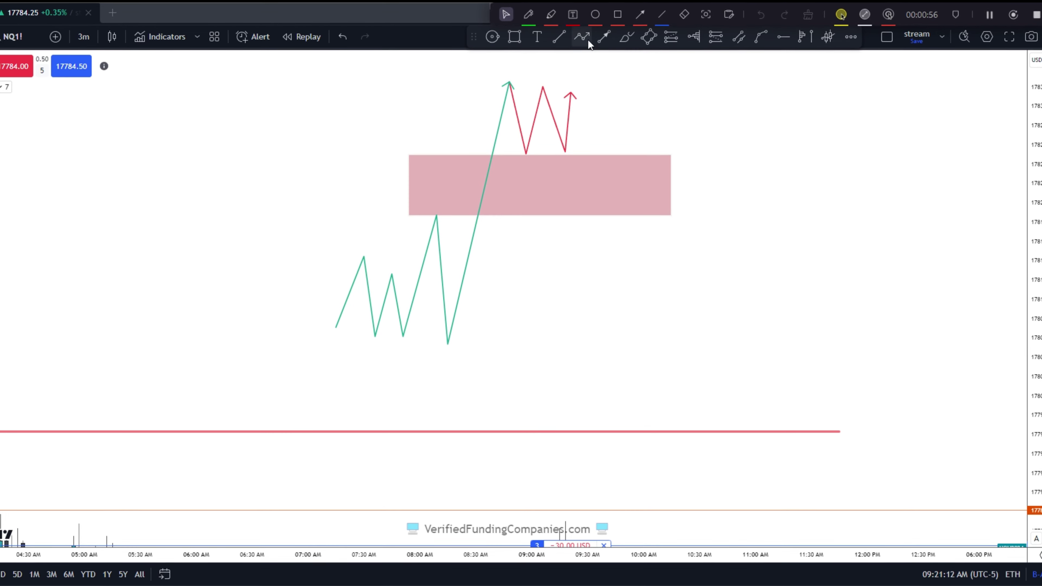
Step: Back in TradingView, draw a downward arrow path from the red zigzag's tip to the pink zone's lower edge and color it light red
{"action": "left_click", "coordinate": [582, 37]}
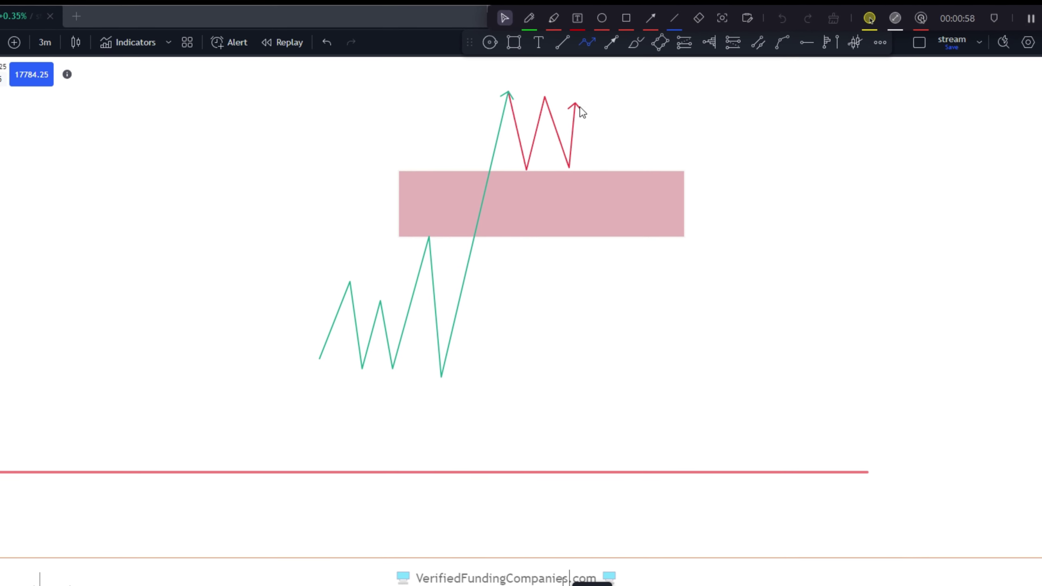
{"action": "left_click", "coordinate": [581, 105]}
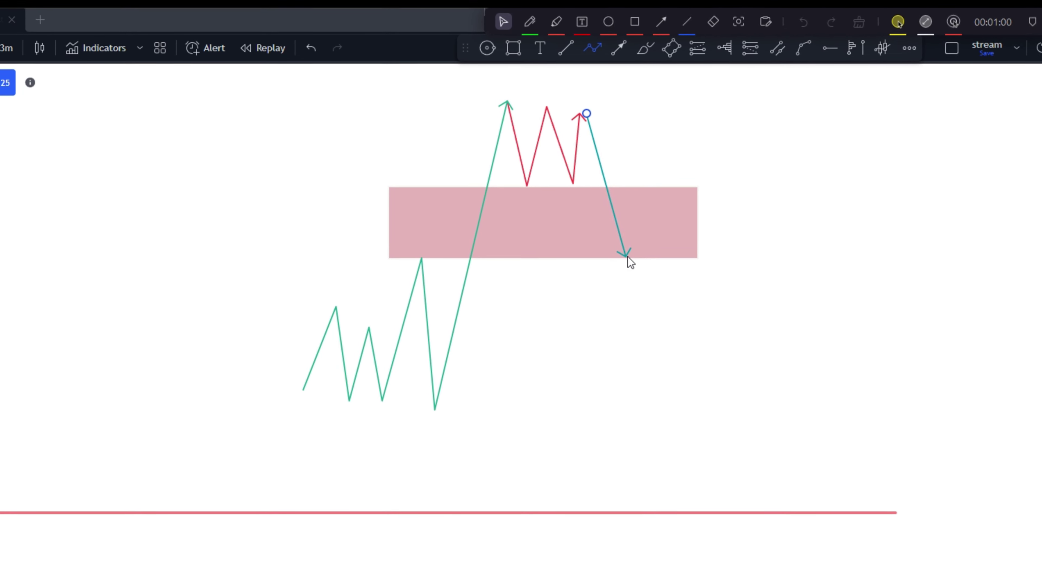
{"action": "double_click", "coordinate": [627, 257]}
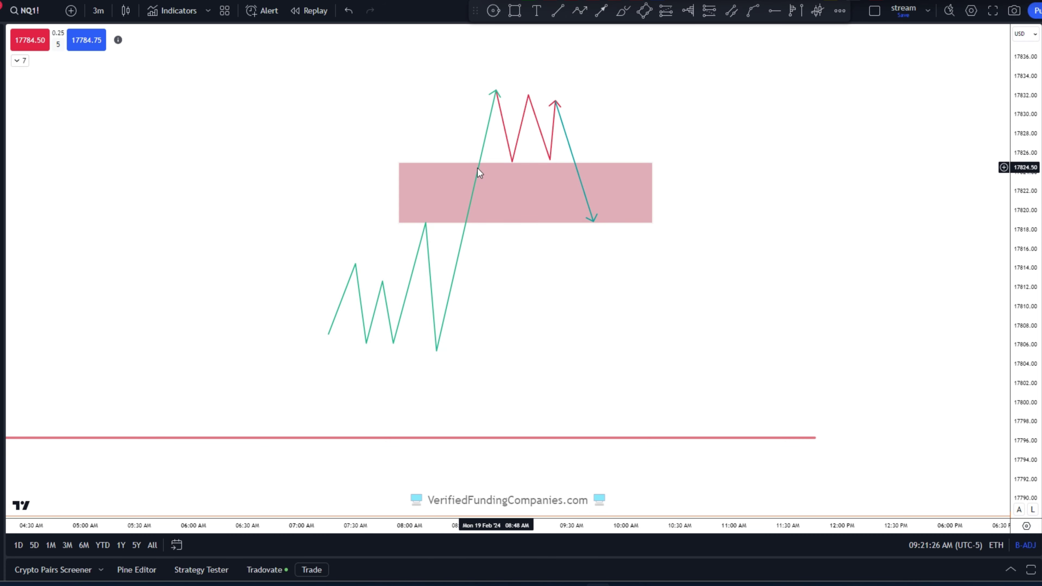
{"action": "left_click", "coordinate": [565, 133]}
{"action": "left_click", "coordinate": [618, 516]}
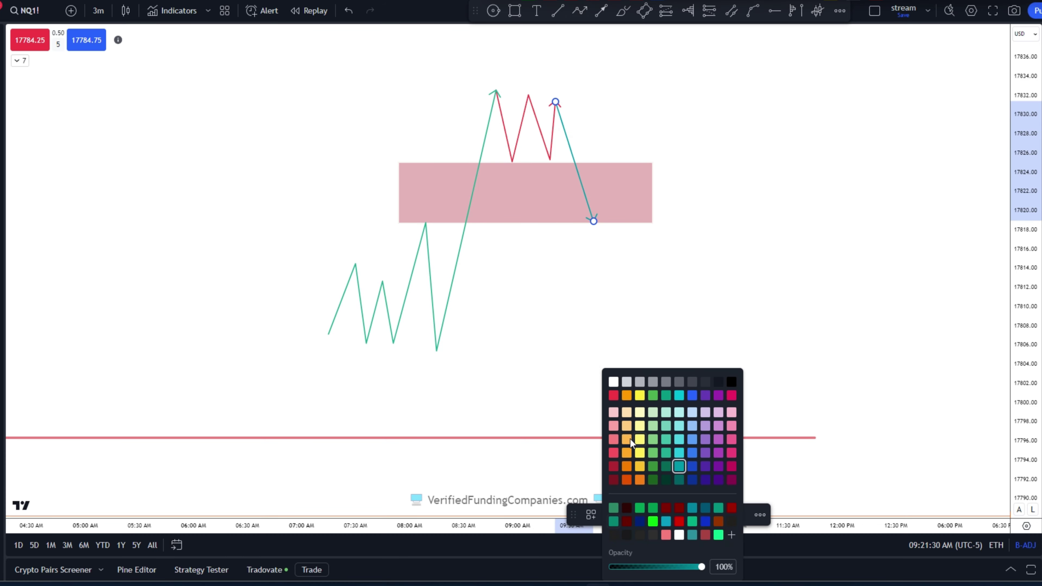
{"action": "left_click", "coordinate": [613, 440]}
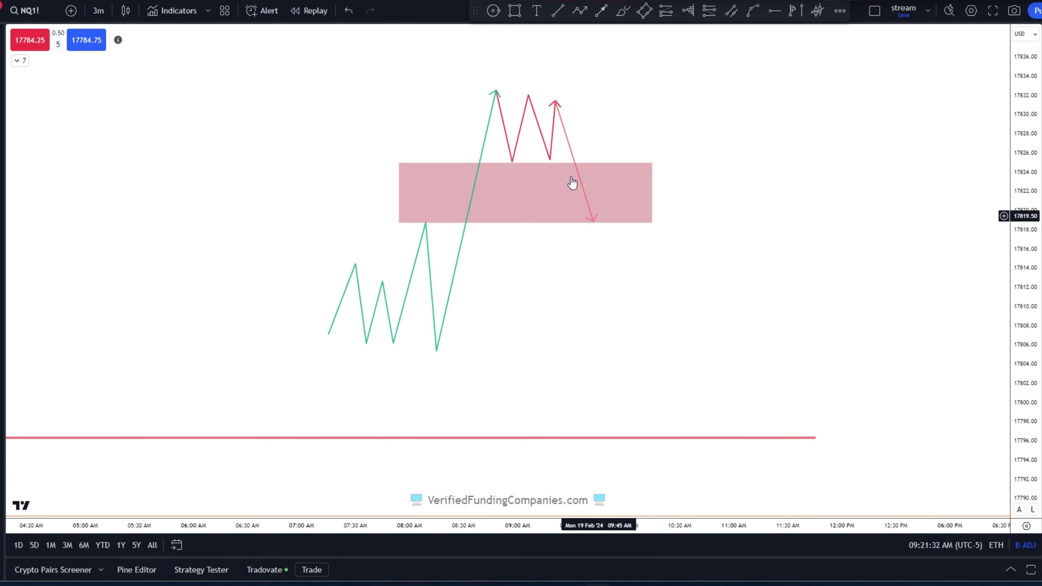
{"action": "left_click_drag", "start_coordinate": [615, 115], "coordinate": [615, 111]}
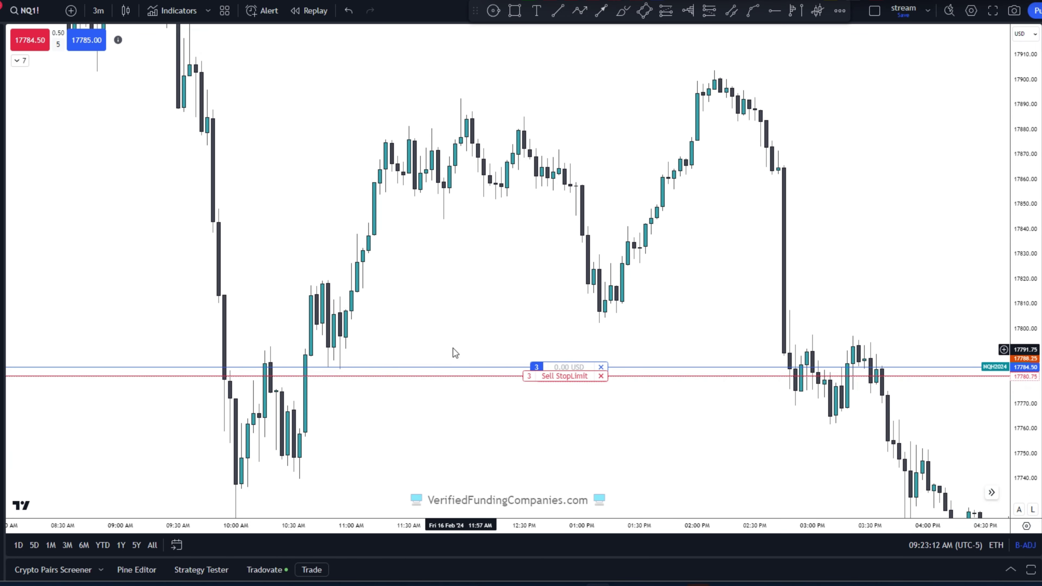
Step: Sketch a curved arrow from the 12:39 PM consolidation to below the 1:06 PM low, and delete it
{"action": "mouse_move", "coordinate": [452, 348]}
{"action": "left_mouse_down"}
{"action": "mouse_move", "coordinate": [574, 321]}
{"action": "mouse_move", "coordinate": [479, 359]}
{"action": "left_mouse_up"}
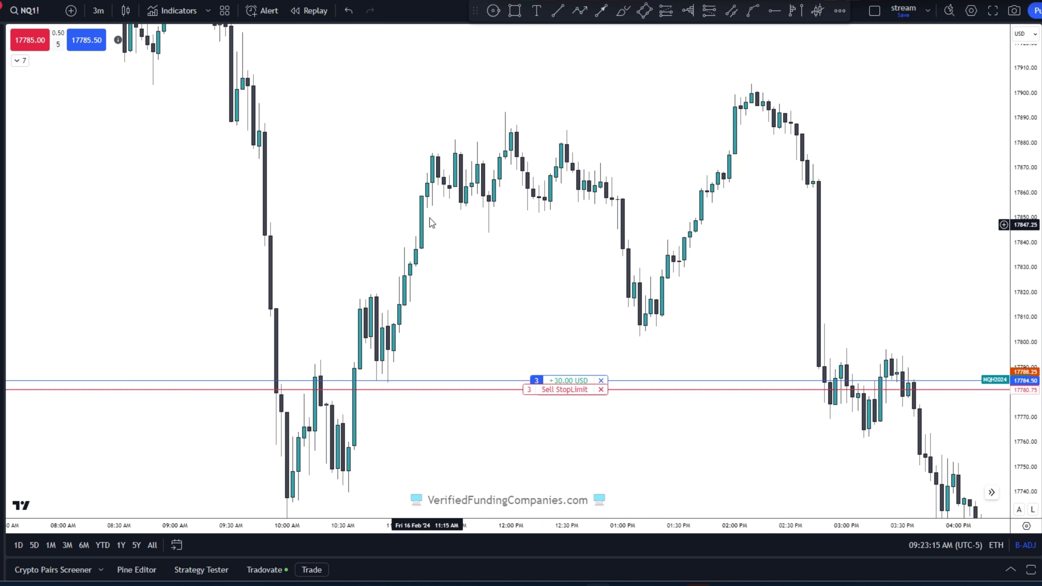
{"action": "scroll", "coordinate": [336, 354], "scroll_direction": "up", "scroll_amount": 3}
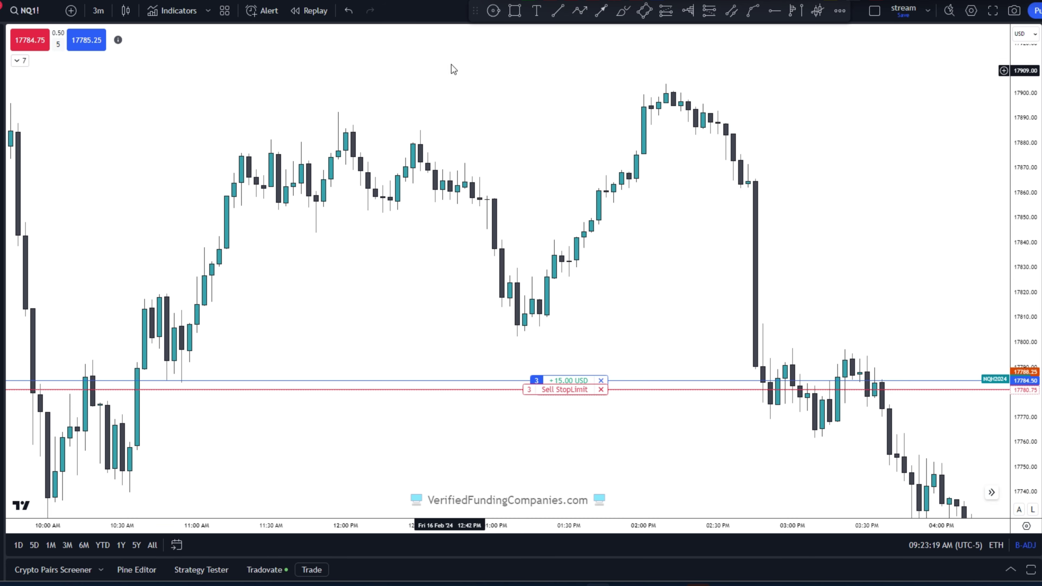
{"action": "left_click", "coordinate": [754, 11]}
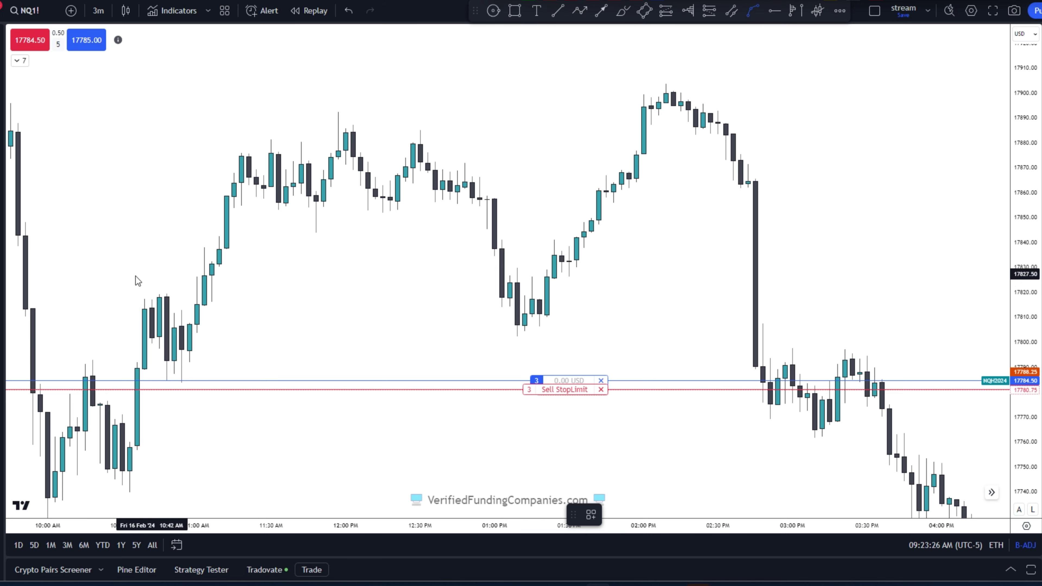
{"action": "left_click", "coordinate": [442, 172]}
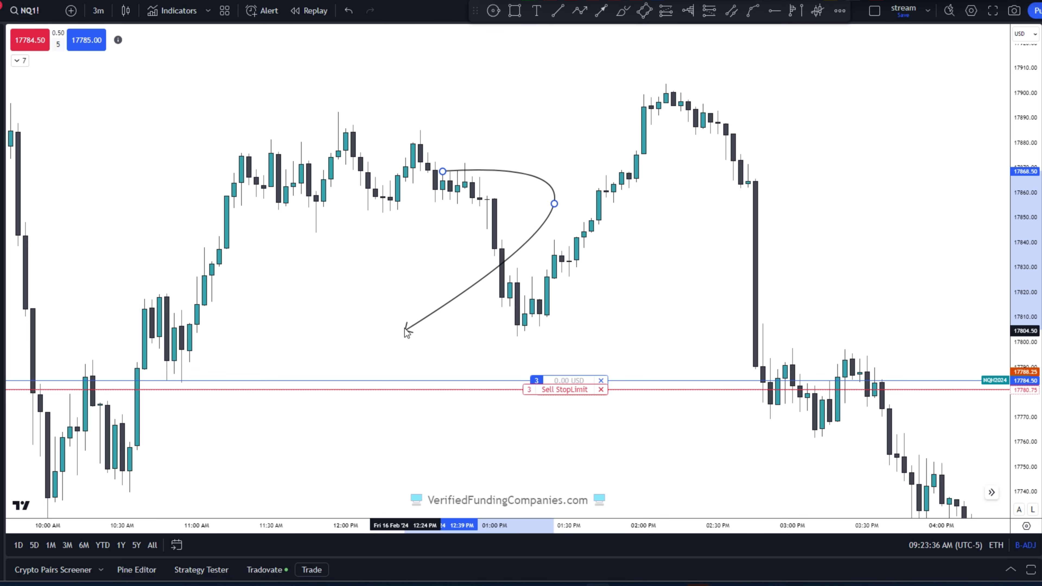
{"action": "left_click", "coordinate": [510, 354]}
{"action": "left_click", "coordinate": [488, 364]}
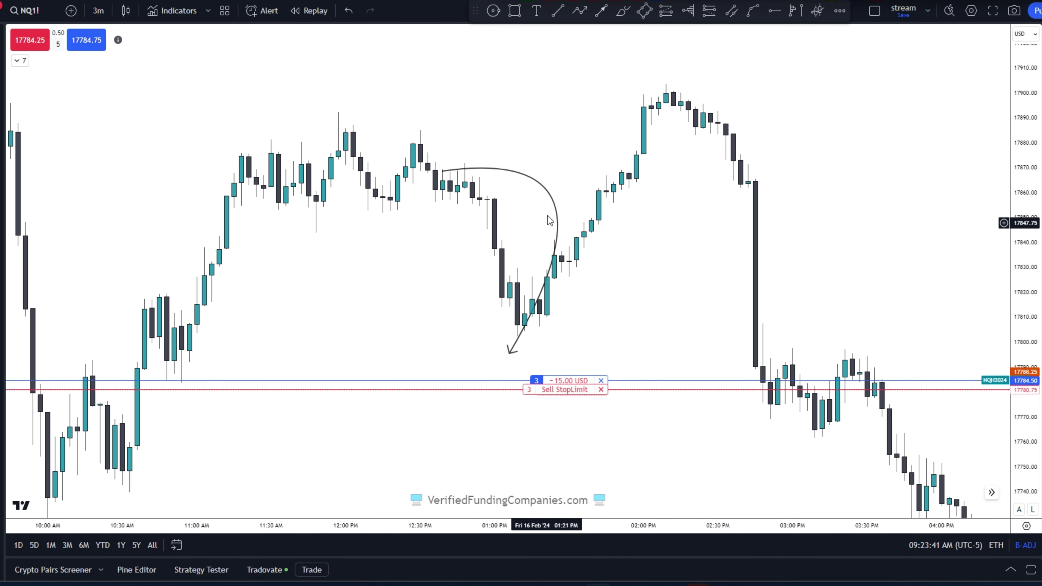
{"action": "left_click", "coordinate": [558, 221]}
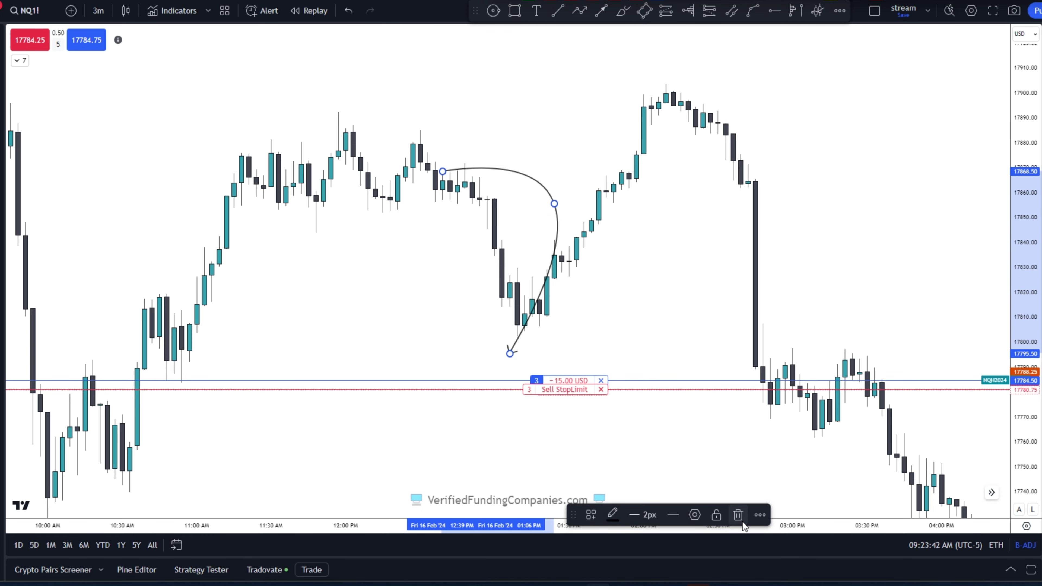
{"action": "left_click", "coordinate": [741, 520]}
Step: Highlight the steep sell-off just before 10:00 AM in red with a 30px highlighter
{"action": "scroll", "coordinate": [201, 210], "scroll_direction": "up", "scroll_amount": 2}
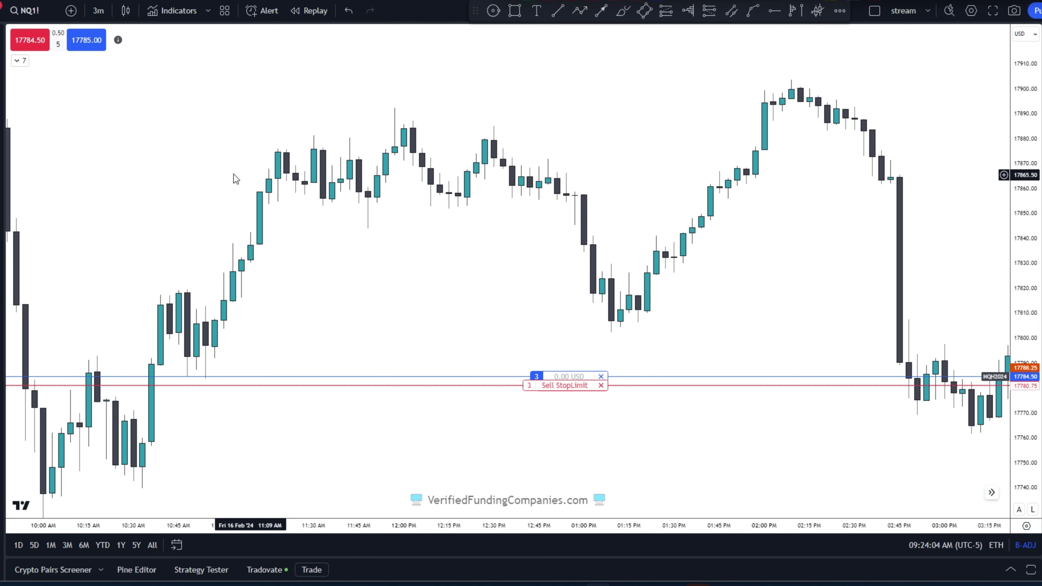
{"action": "left_click_drag", "start_coordinate": [194, 226], "coordinate": [339, 232]}
{"action": "scroll", "coordinate": [339, 231], "scroll_direction": "down", "scroll_amount": 2}
{"action": "left_click_drag", "start_coordinate": [393, 178], "coordinate": [488, 178]}
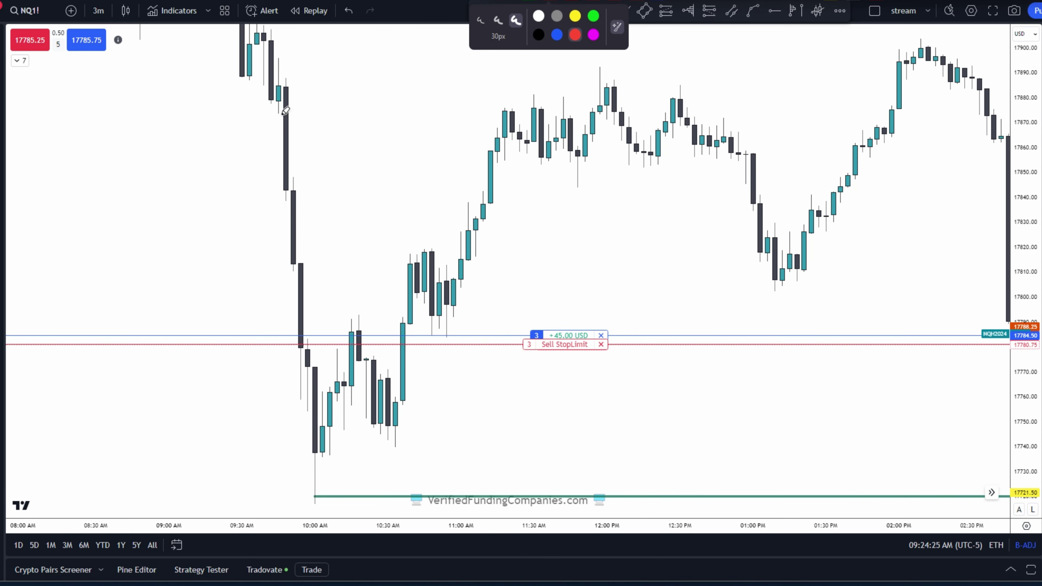
{"action": "left_click_drag", "start_coordinate": [287, 109], "coordinate": [305, 340]}
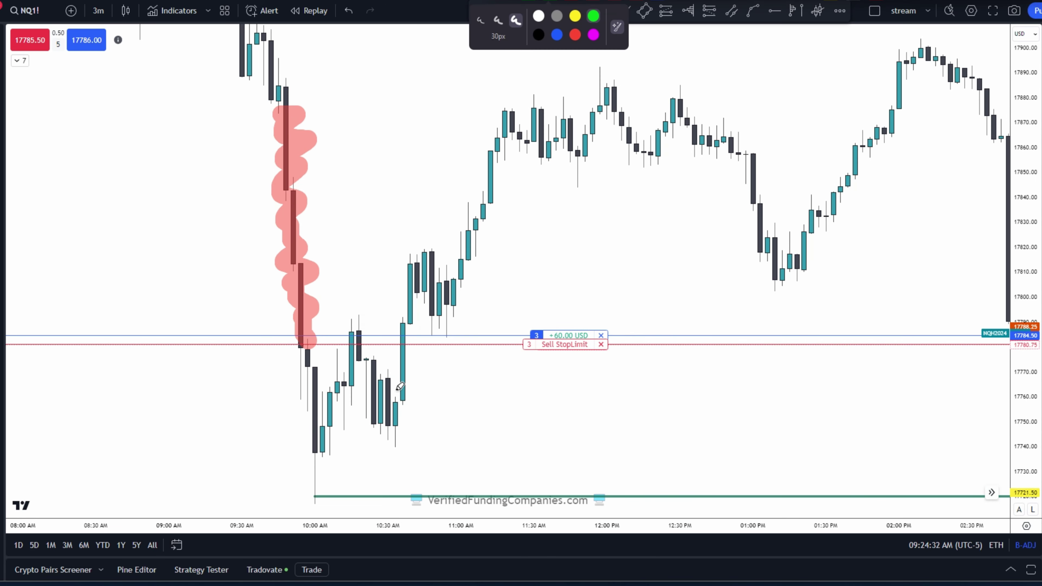
Step: Highlight the 11:00 AM rally in green, and link its top to the bracketed origin of the sell-off with a green zigzag
{"action": "left_click_drag", "start_coordinate": [444, 289], "coordinate": [463, 262]}
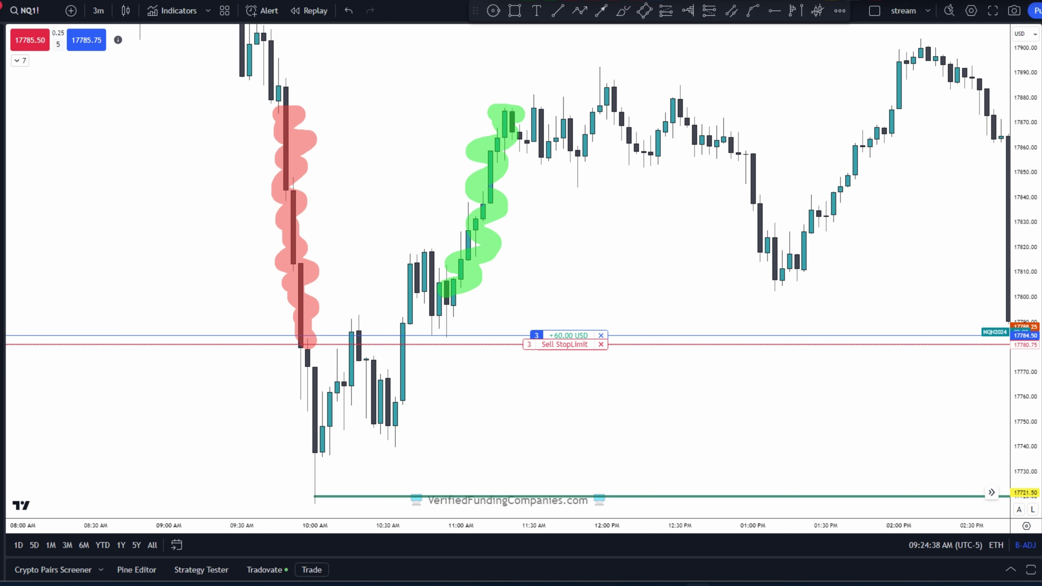
{"action": "left_click_drag", "start_coordinate": [274, 59], "coordinate": [333, 60]}
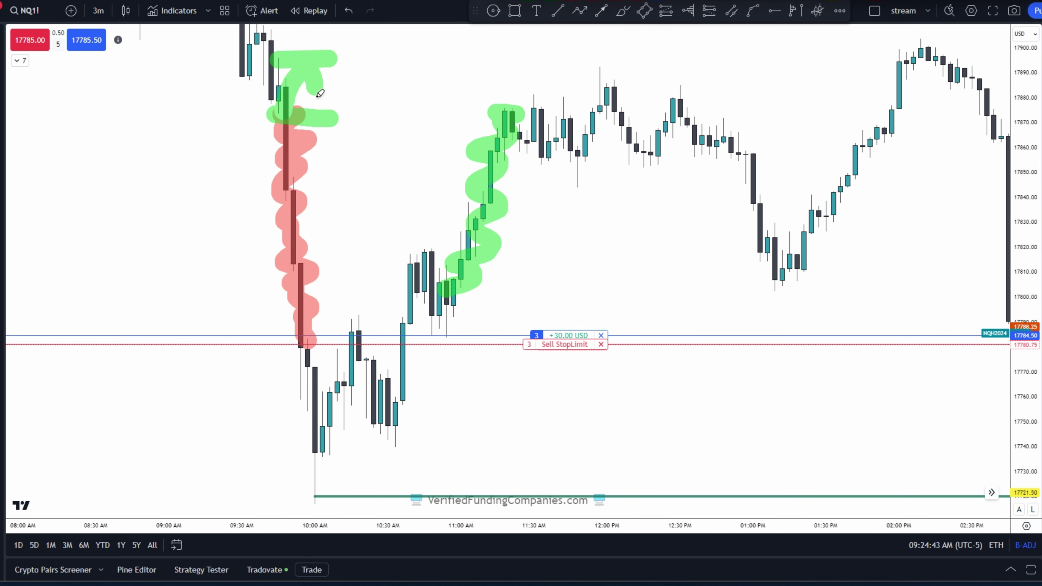
{"action": "left_click_drag", "start_coordinate": [382, 107], "coordinate": [493, 90]}
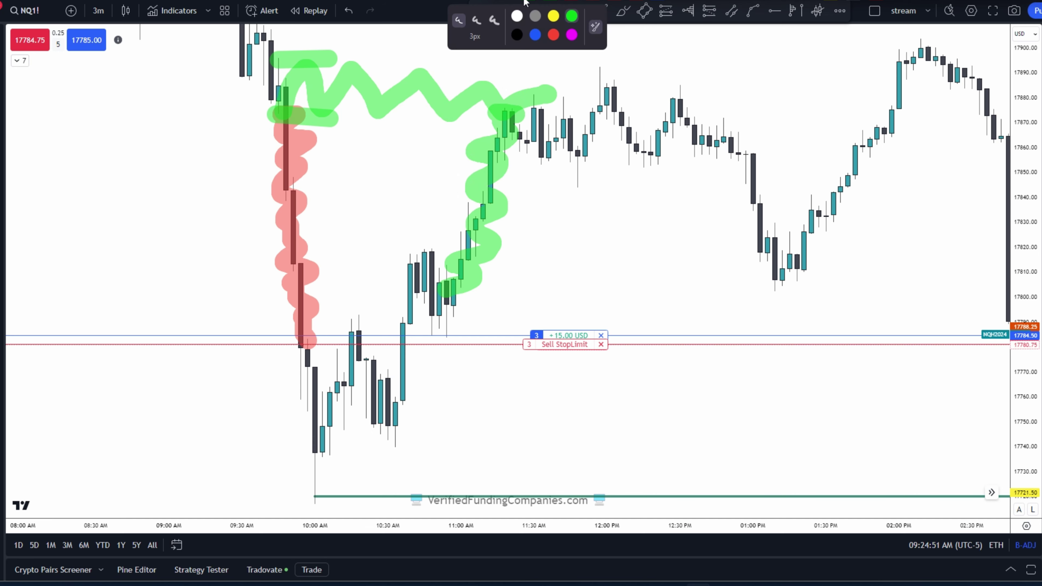
Step: On the cleared chart, highlight the 11:00 AM rally in green and the decline around 1:00 PM in red
{"action": "left_click_drag", "start_coordinate": [458, 268], "coordinate": [479, 211]}
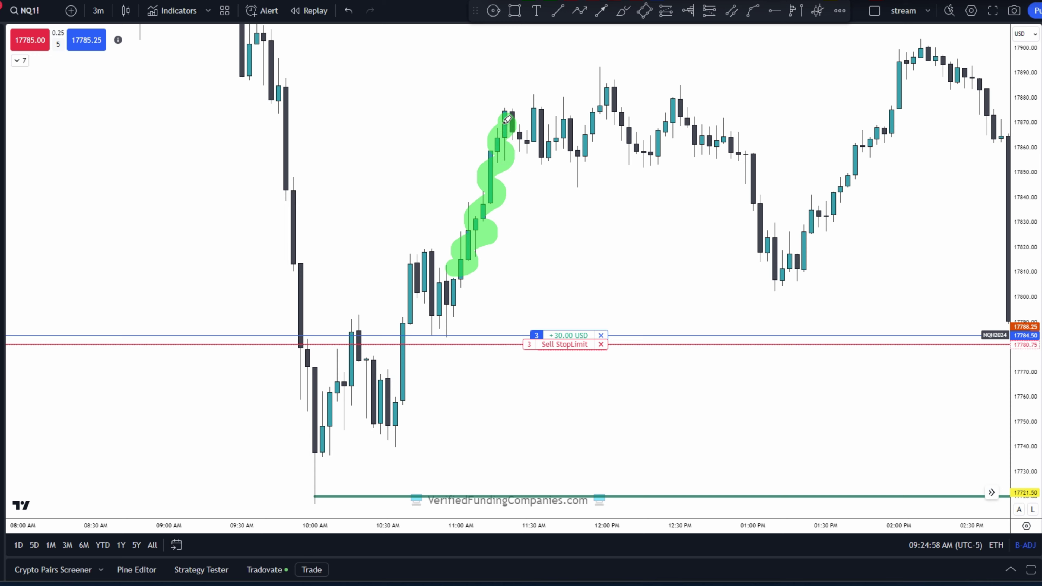
{"action": "left_click", "coordinate": [574, 36]}
{"action": "left_click_drag", "start_coordinate": [721, 150], "coordinate": [737, 174]}
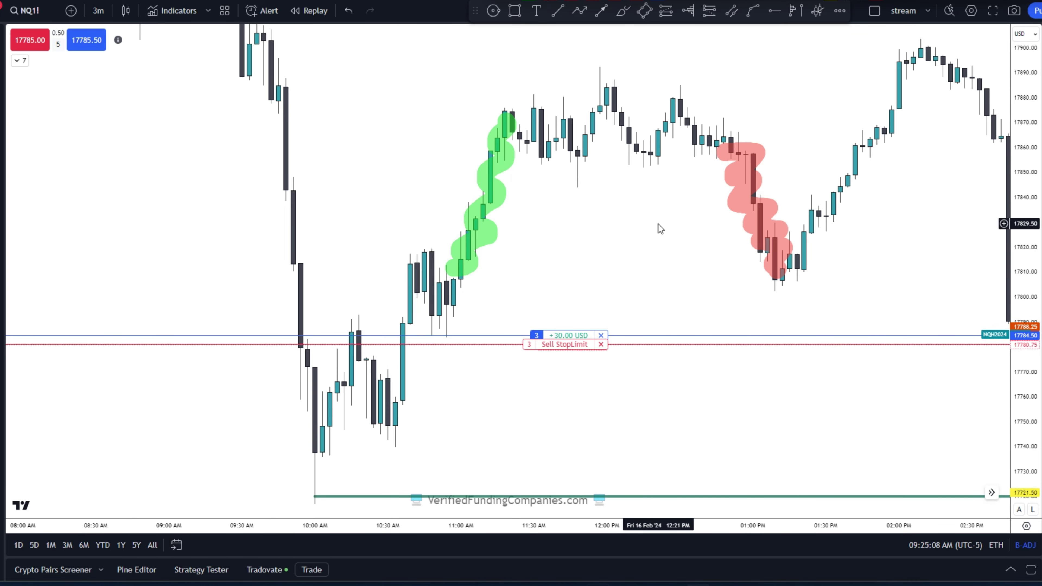
Step: Clear the marks, and highlight the rally from 1:20 to 2:10 PM in green and the 2:45 PM sell-off in red
{"action": "left_click_drag", "start_coordinate": [658, 226], "coordinate": [570, 232]}
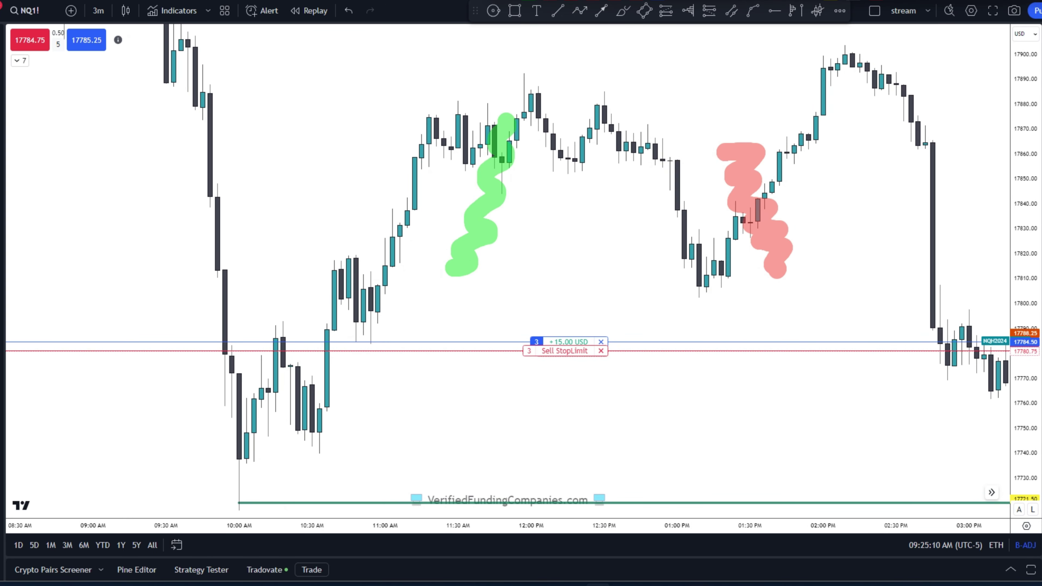
{"action": "left_click_drag", "start_coordinate": [730, 168], "coordinate": [637, 184]}
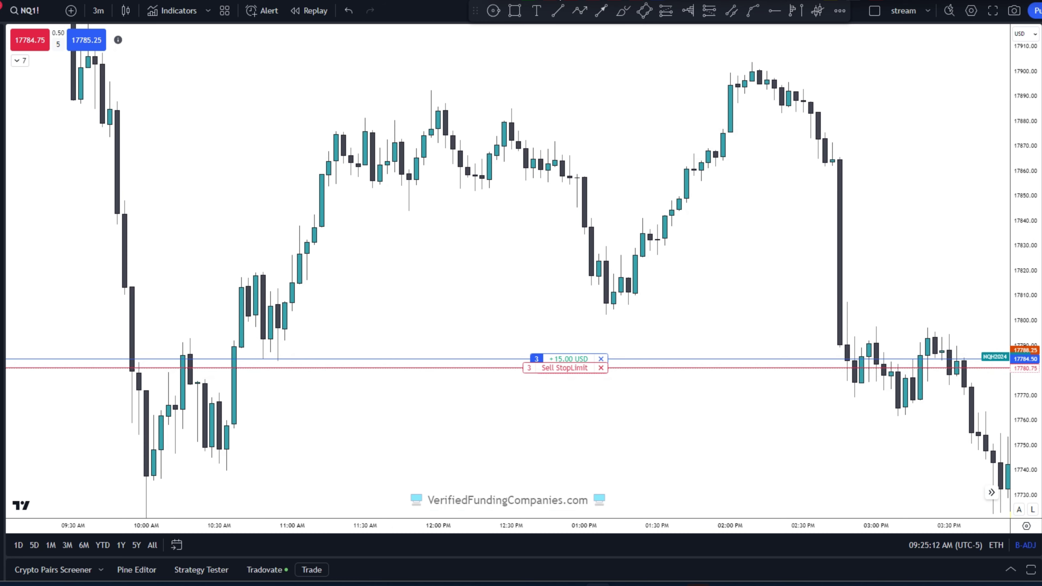
{"action": "left_click", "coordinate": [554, 1]}
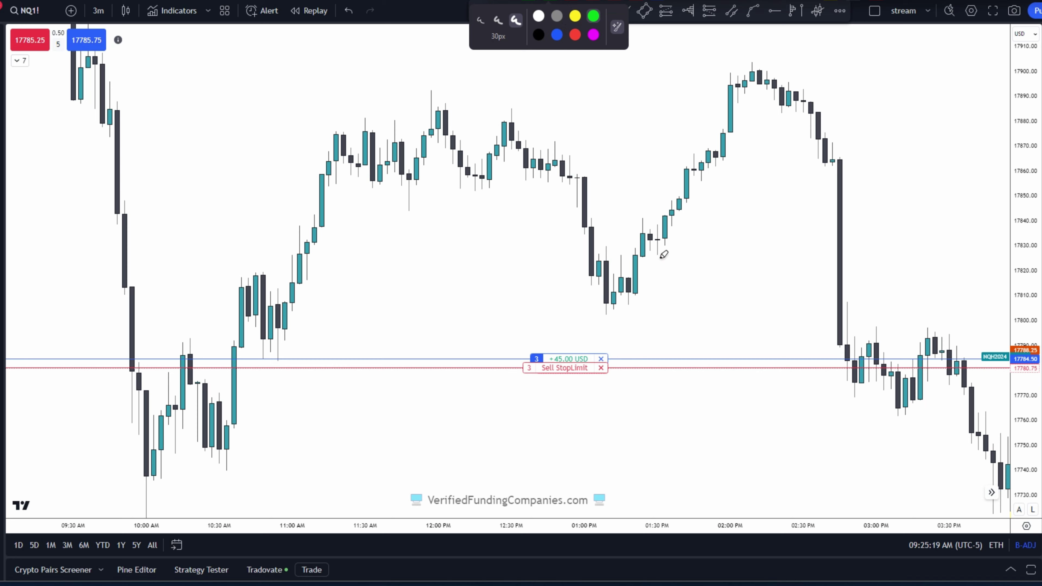
{"action": "left_click_drag", "start_coordinate": [637, 271], "coordinate": [634, 256]}
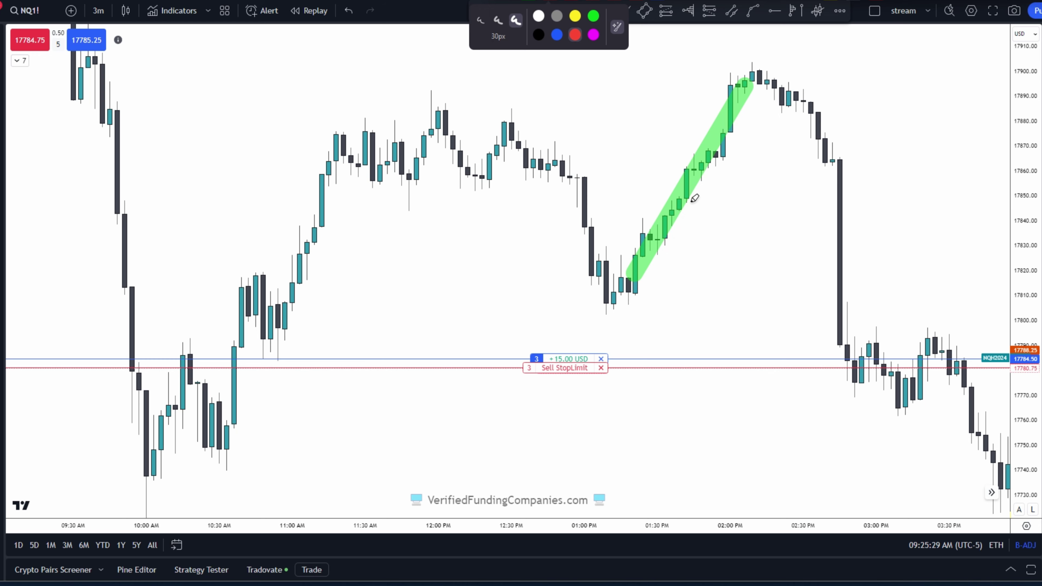
{"action": "mouse_move", "coordinate": [810, 106]}
{"action": "left_mouse_down"}
{"action": "mouse_move", "coordinate": [839, 121]}
{"action": "mouse_move", "coordinate": [846, 295]}
{"action": "left_mouse_up"}
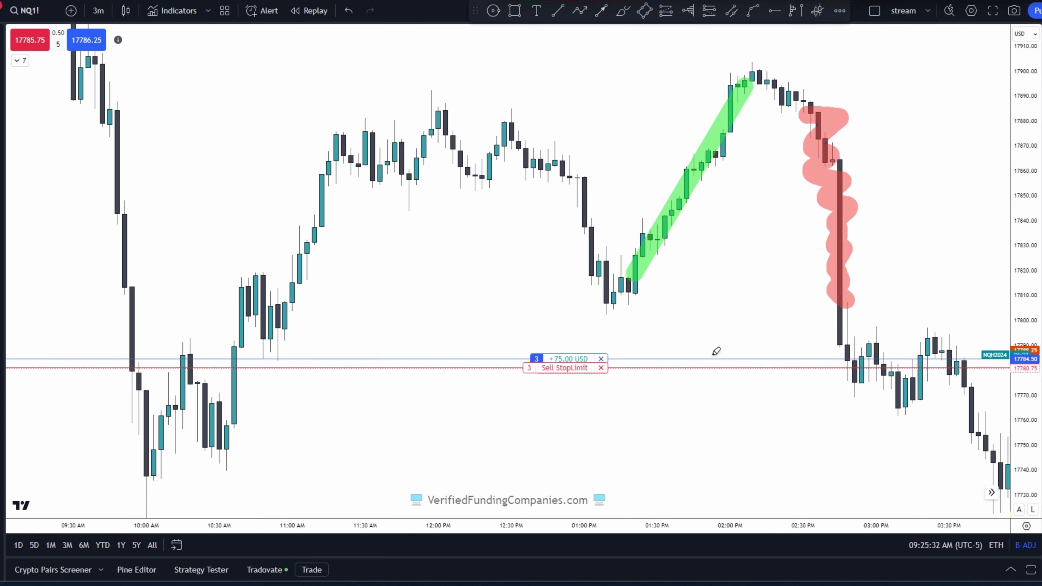
Step: Replace the red stroke on the 11:00 AM rally with a green one, and mark the decline to the 1:10 PM low in red
{"action": "left_click_drag", "start_coordinate": [280, 312], "coordinate": [341, 157]}
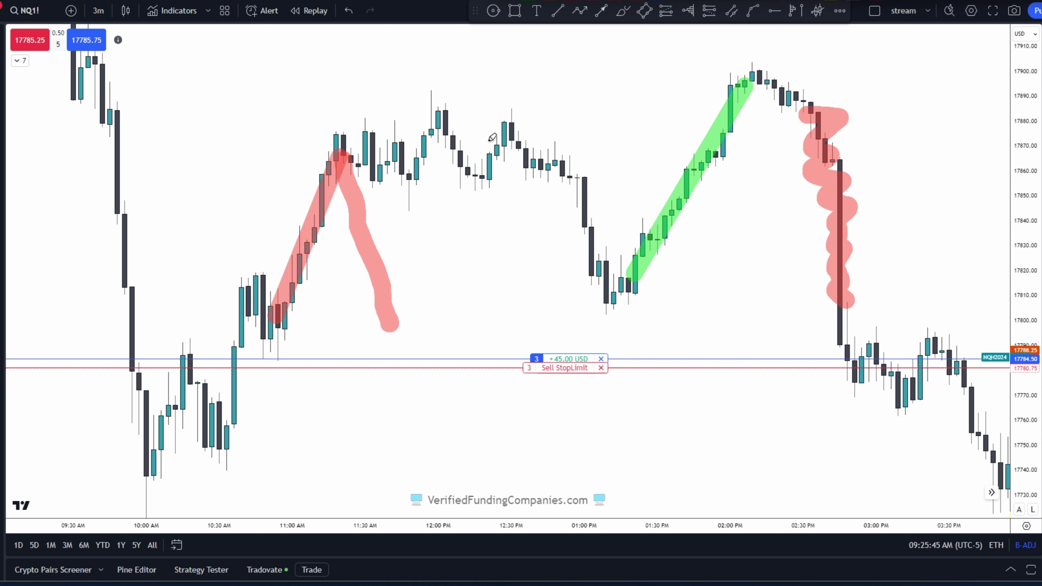
{"action": "key", "text": "ctrl+z"}
{"action": "left_click_drag", "start_coordinate": [284, 310], "coordinate": [301, 297]}
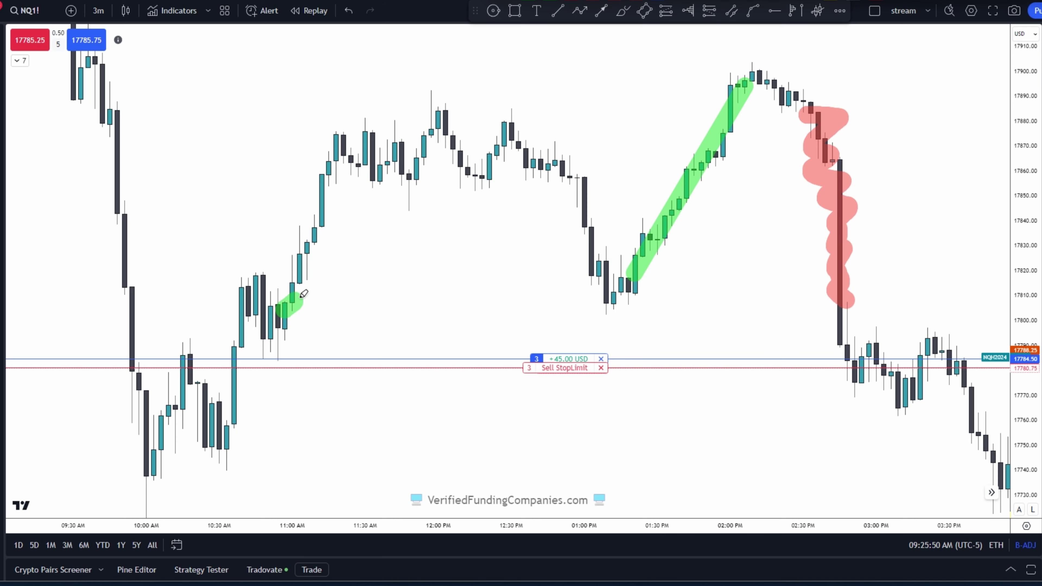
{"action": "left_click_drag", "start_coordinate": [347, 168], "coordinate": [430, 95]}
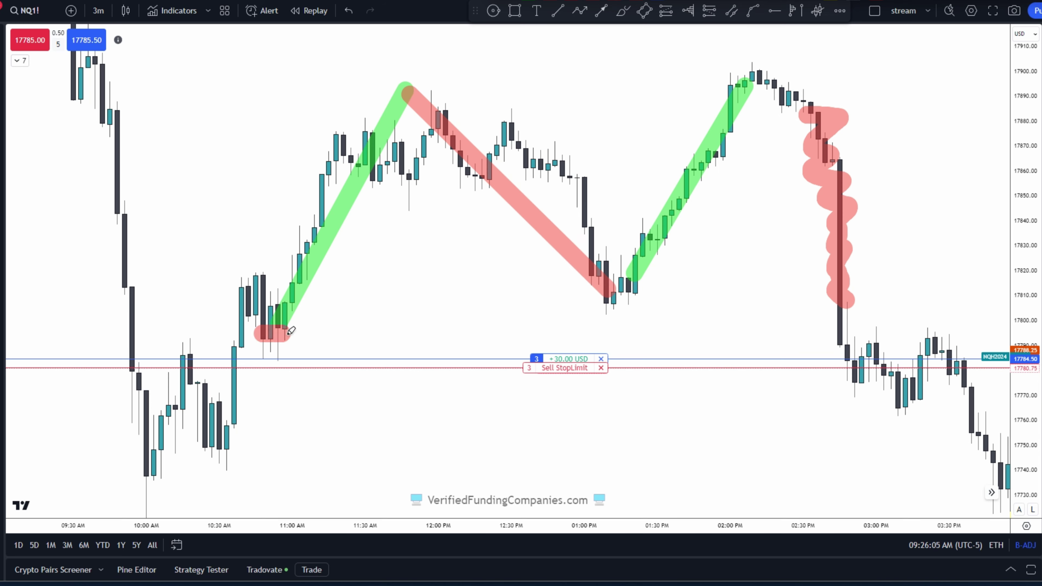
Step: Draw red lines along the lower and upper limits of the price range, and sketch a red wave swinging between them
{"action": "left_click_drag", "start_coordinate": [291, 331], "coordinate": [898, 302]}
{"action": "left_click_drag", "start_coordinate": [863, 85], "coordinate": [369, 88]}
{"action": "mouse_move", "coordinate": [344, 318]}
{"action": "left_mouse_down"}
{"action": "mouse_move", "coordinate": [500, 213]}
{"action": "mouse_move", "coordinate": [634, 96]}
{"action": "mouse_move", "coordinate": [740, 274]}
{"action": "mouse_move", "coordinate": [862, 234]}
{"action": "mouse_move", "coordinate": [874, 256]}
{"action": "left_mouse_up"}
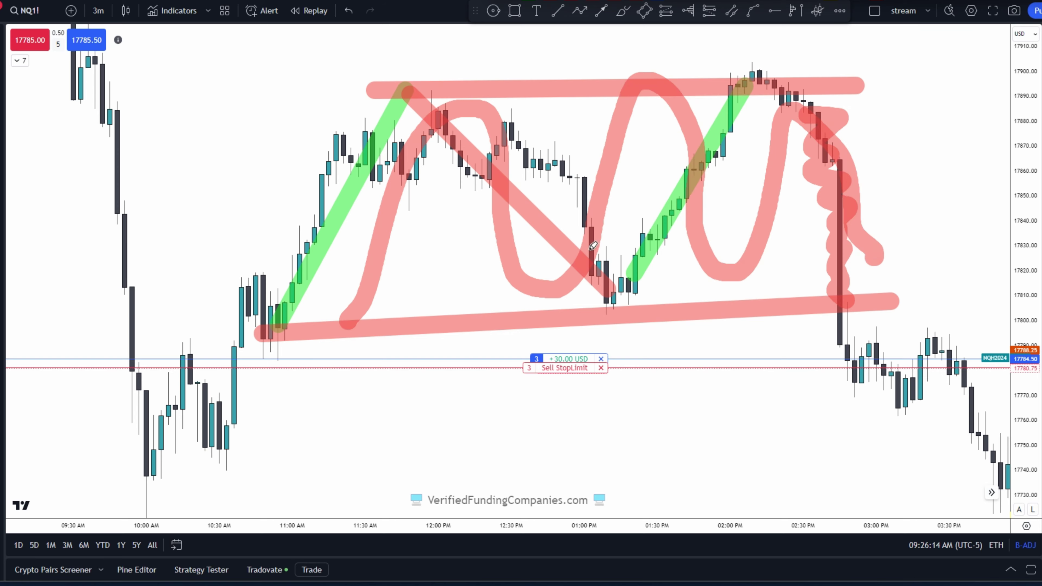
{"action": "mouse_move", "coordinate": [393, 164]}
{"action": "left_mouse_down"}
{"action": "mouse_move", "coordinate": [460, 210]}
{"action": "mouse_move", "coordinate": [425, 270]}
{"action": "mouse_move", "coordinate": [656, 283]}
{"action": "left_mouse_up"}
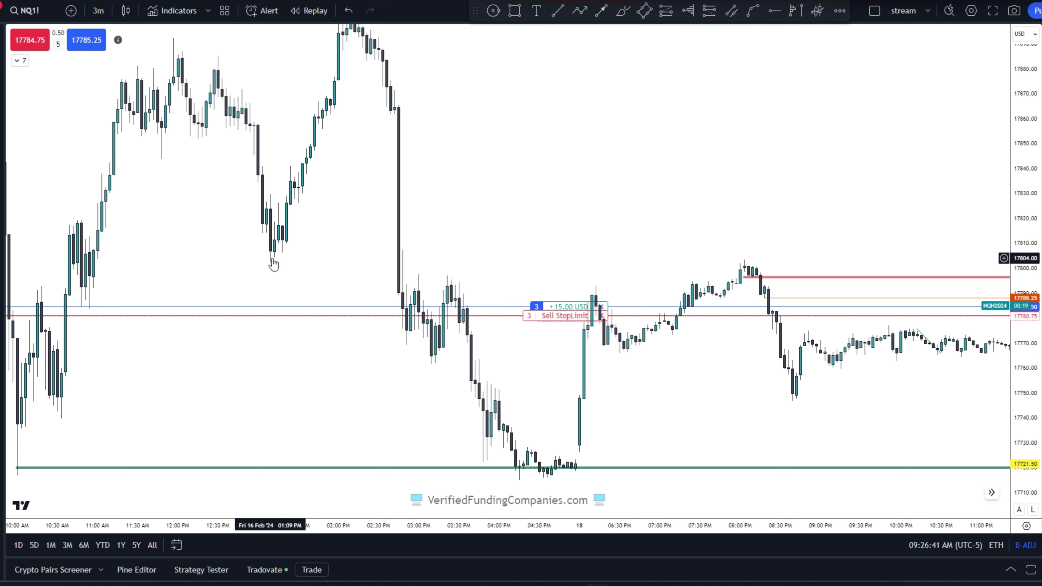
Step: Draw a horizontal red trend line at about 17802.75 from the 1:09 PM low on 16 Feb to about 10:36 PM on 18 Feb
{"action": "left_click", "coordinate": [556, 12]}
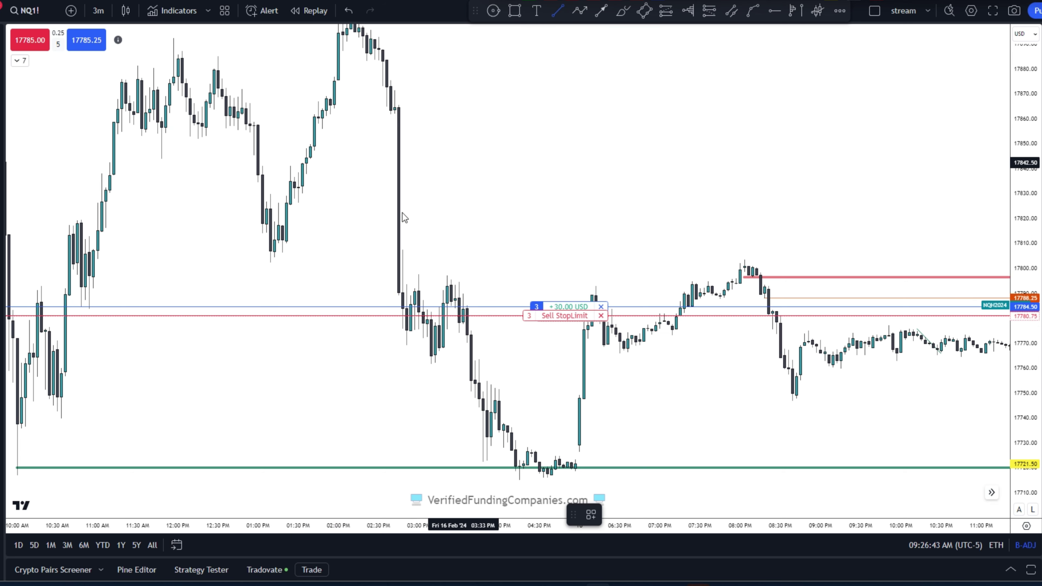
{"action": "left_click", "coordinate": [270, 261]}
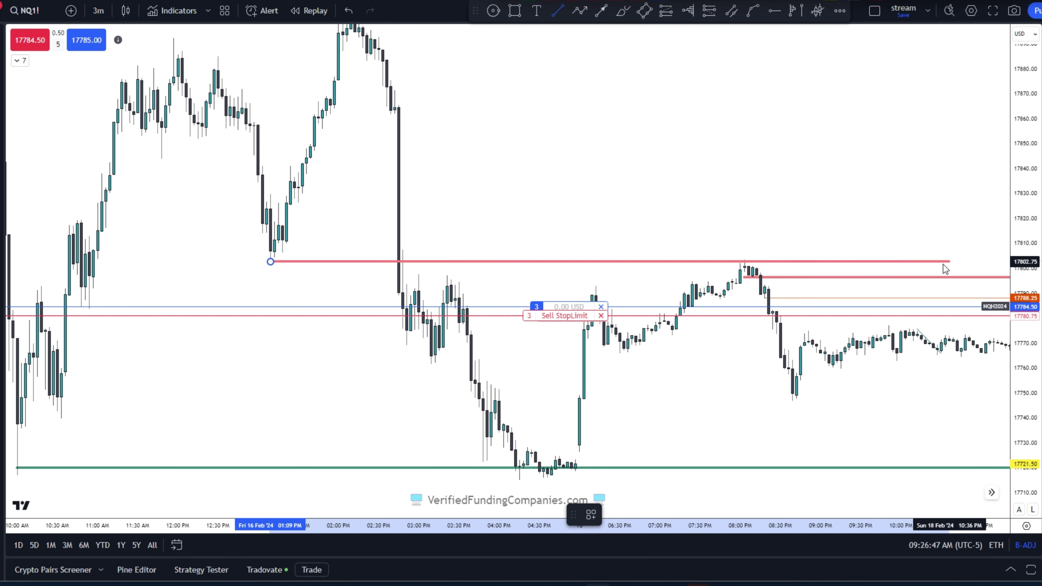
{"action": "left_click", "coordinate": [941, 262]}
{"action": "scroll", "coordinate": [483, 266], "scroll_direction": "up", "scroll_amount": 2}
{"action": "scroll", "coordinate": [482, 262], "scroll_direction": "up", "scroll_amount": 1}
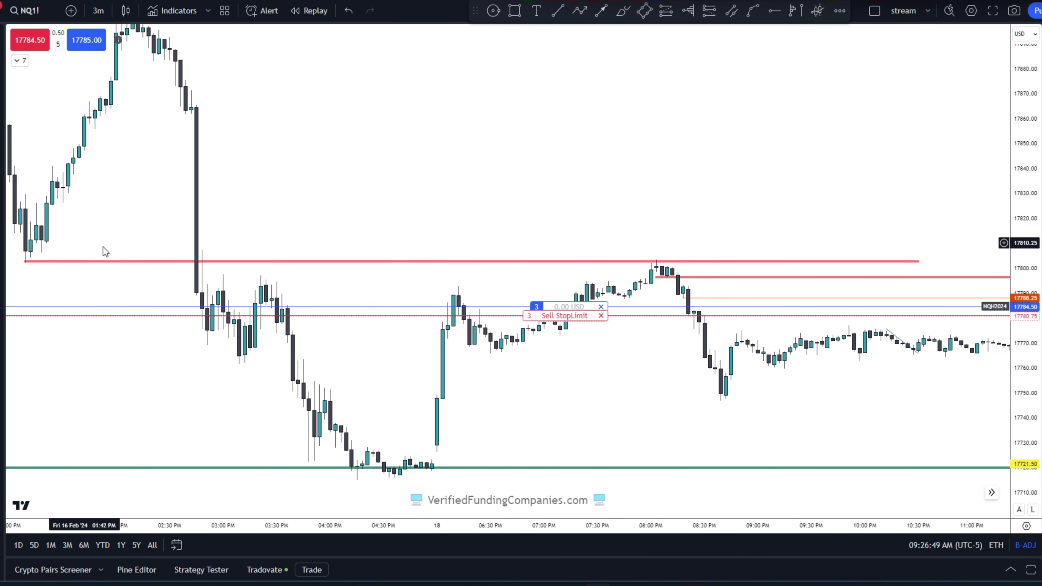
Step: Align the new red trend line with the wick tip of the 1:12 PM low, and remove it
{"action": "left_click_drag", "start_coordinate": [22, 264], "coordinate": [79, 263]}
{"action": "left_click_drag", "start_coordinate": [627, 291], "coordinate": [477, 272]}
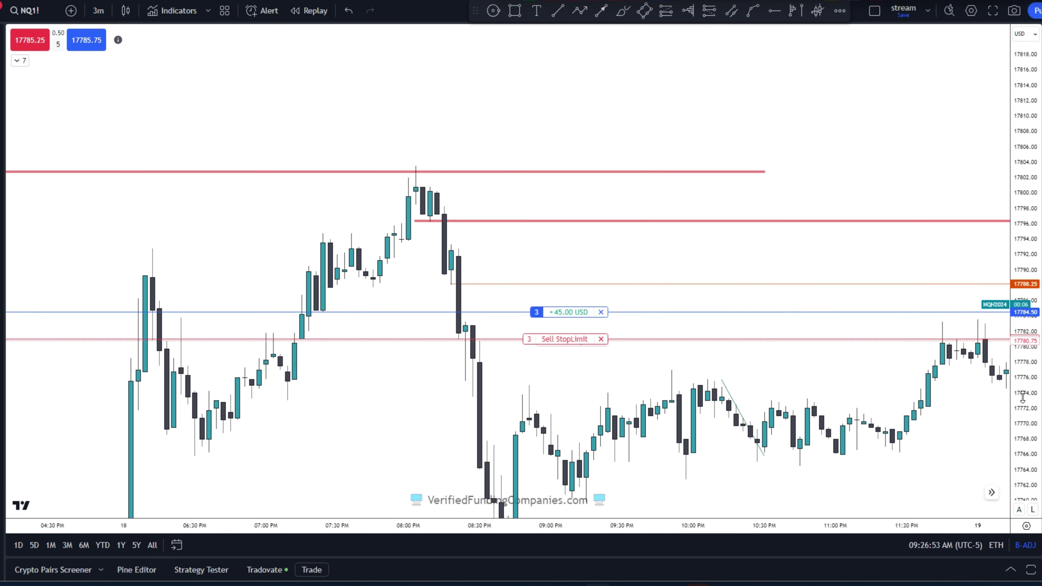
{"action": "left_click_drag", "start_coordinate": [1022, 400], "coordinate": [1022, 376]}
{"action": "left_click_drag", "start_coordinate": [515, 230], "coordinate": [591, 292]}
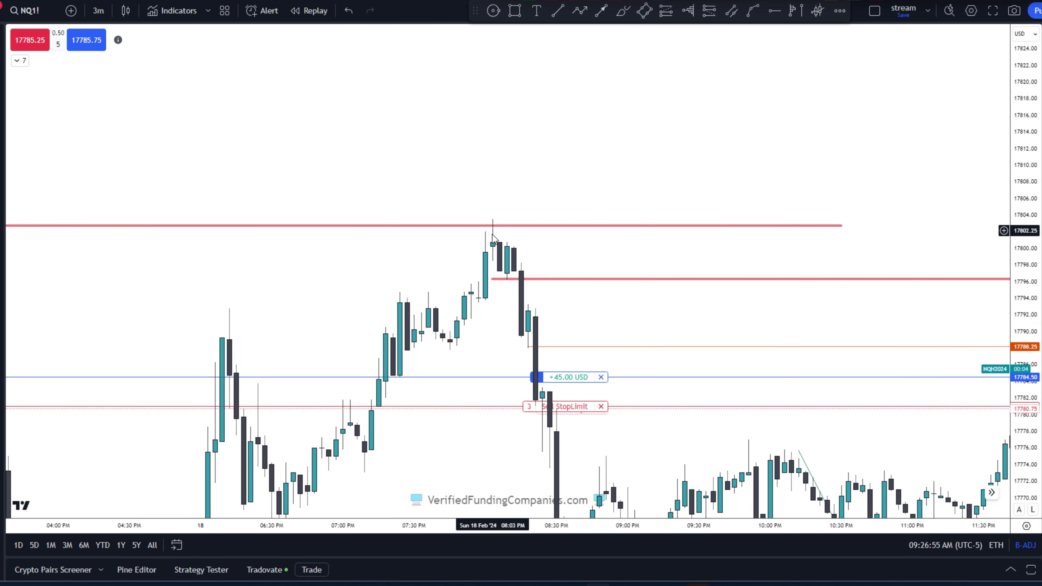
{"action": "scroll", "coordinate": [491, 239], "scroll_direction": "down", "scroll_amount": 6}
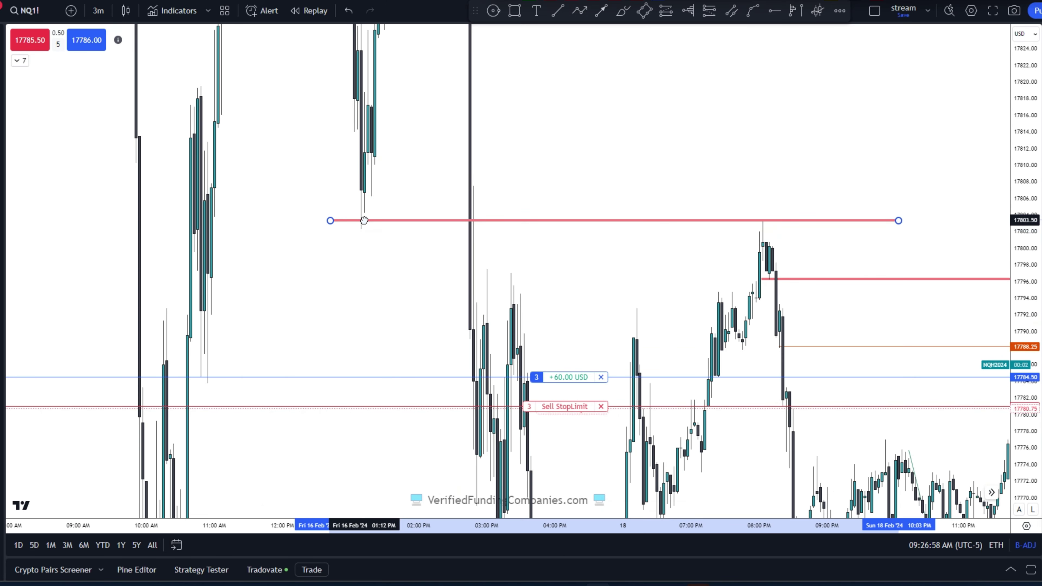
{"action": "left_click_drag", "start_coordinate": [363, 221], "coordinate": [361, 228]}
{"action": "left_click", "coordinate": [742, 222]}
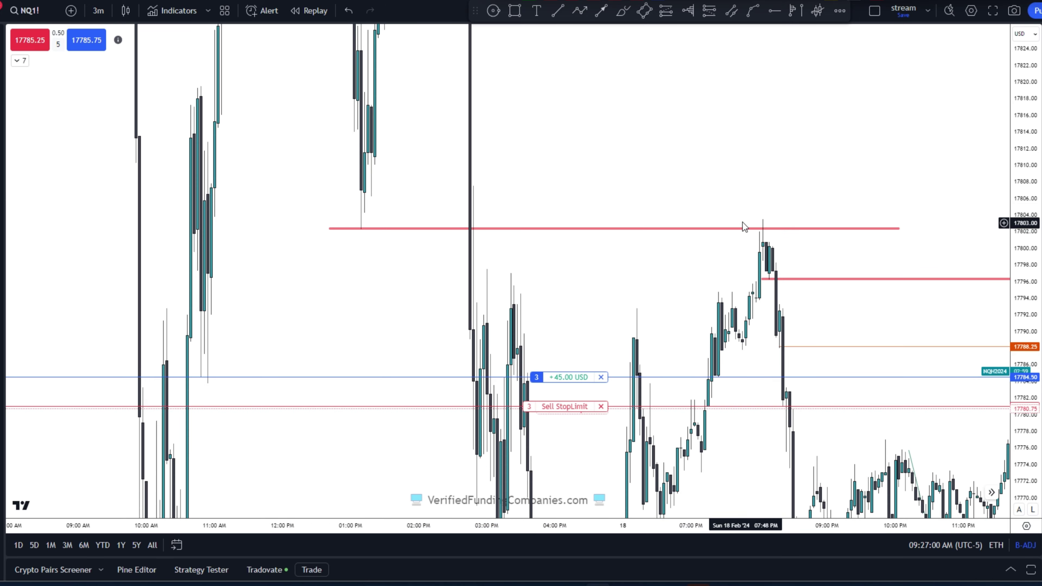
Step: Examine the 19 Feb price action around the green lines, the pink zone and the latest candles near 9:30 AM
{"action": "scroll", "coordinate": [562, 179], "scroll_direction": "right", "scroll_amount": 6}
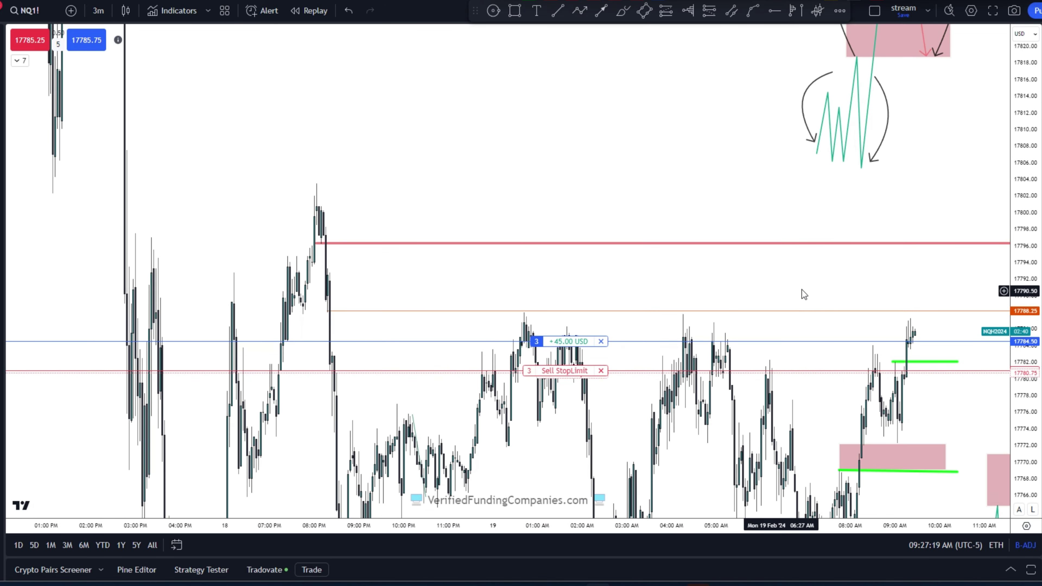
{"action": "scroll", "coordinate": [802, 291], "scroll_direction": "up", "scroll_amount": 5}
{"action": "left_click_drag", "start_coordinate": [646, 309], "coordinate": [618, 227]}
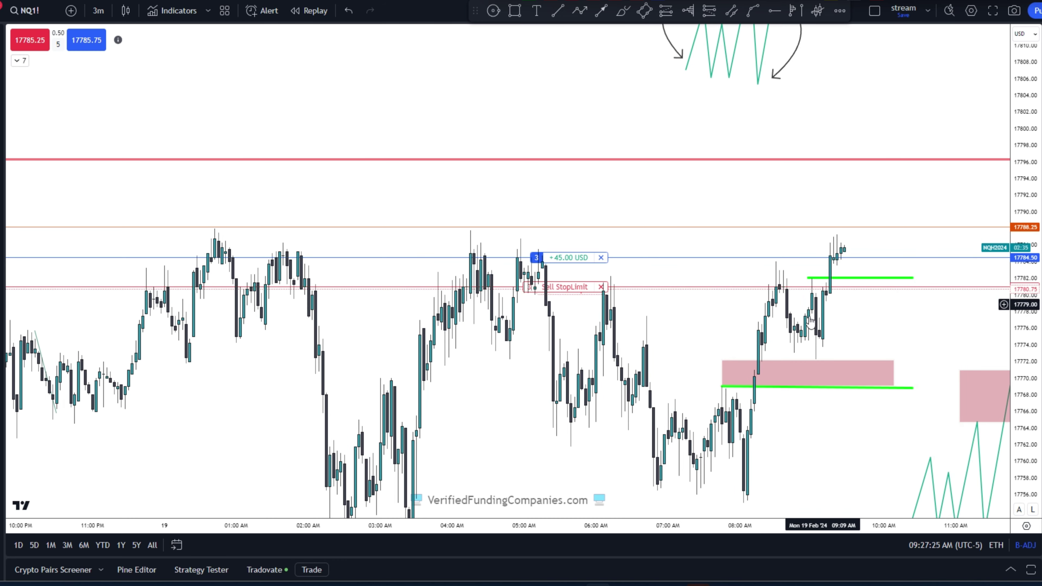
{"action": "scroll", "coordinate": [533, 365], "scroll_direction": "up", "scroll_amount": 2}
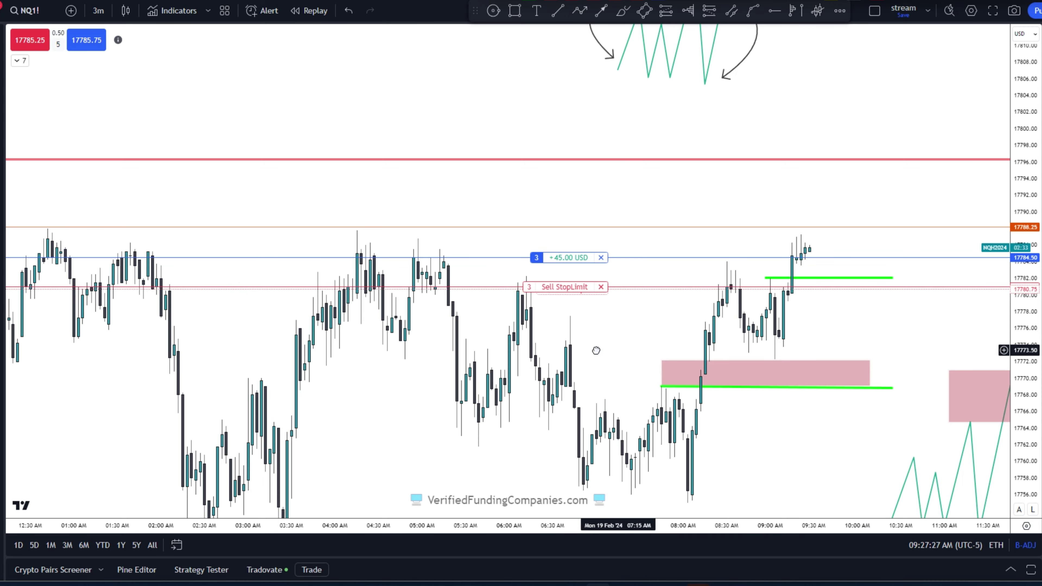
{"action": "left_click_drag", "start_coordinate": [595, 351], "coordinate": [561, 351]}
{"action": "left_click_drag", "start_coordinate": [952, 409], "coordinate": [918, 370]}
{"action": "left_click_drag", "start_coordinate": [1025, 438], "coordinate": [1024, 330]}
{"action": "scroll", "coordinate": [798, 401], "scroll_direction": "up", "scroll_amount": 2}
{"action": "scroll", "coordinate": [762, 289], "scroll_direction": "up", "scroll_amount": 2}
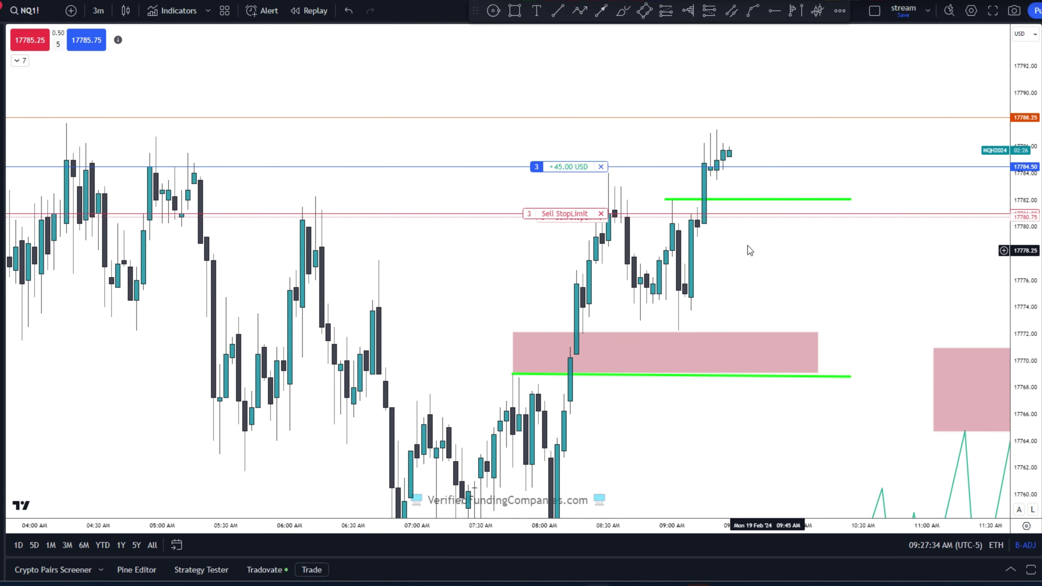
{"action": "left_click_drag", "start_coordinate": [758, 282], "coordinate": [743, 249]}
{"action": "left_click_drag", "start_coordinate": [1036, 398], "coordinate": [1036, 471]}
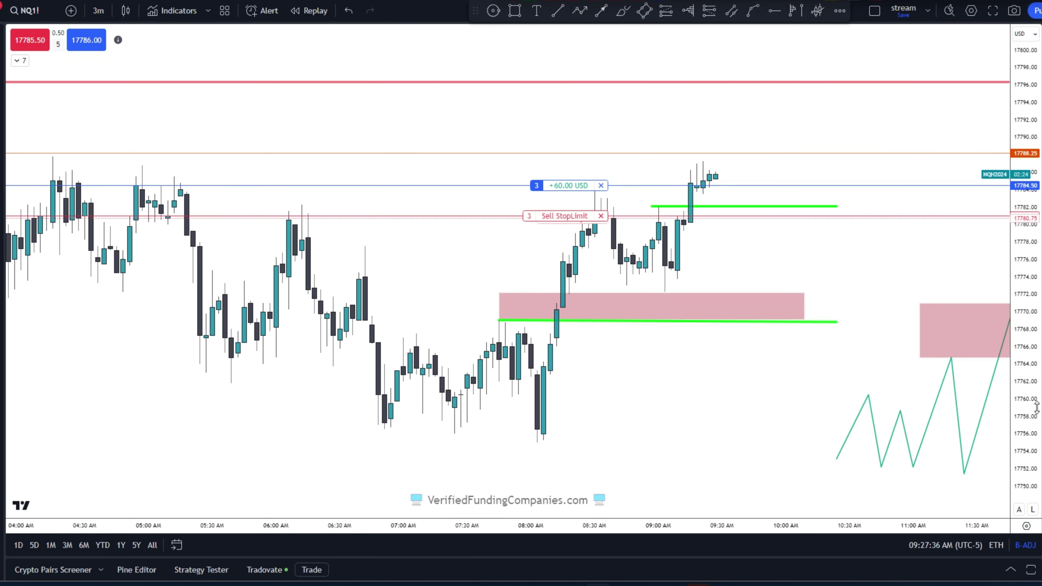
{"action": "scroll", "coordinate": [807, 410], "scroll_direction": "down", "scroll_amount": 4}
{"action": "left_click_drag", "start_coordinate": [781, 408], "coordinate": [719, 413]}
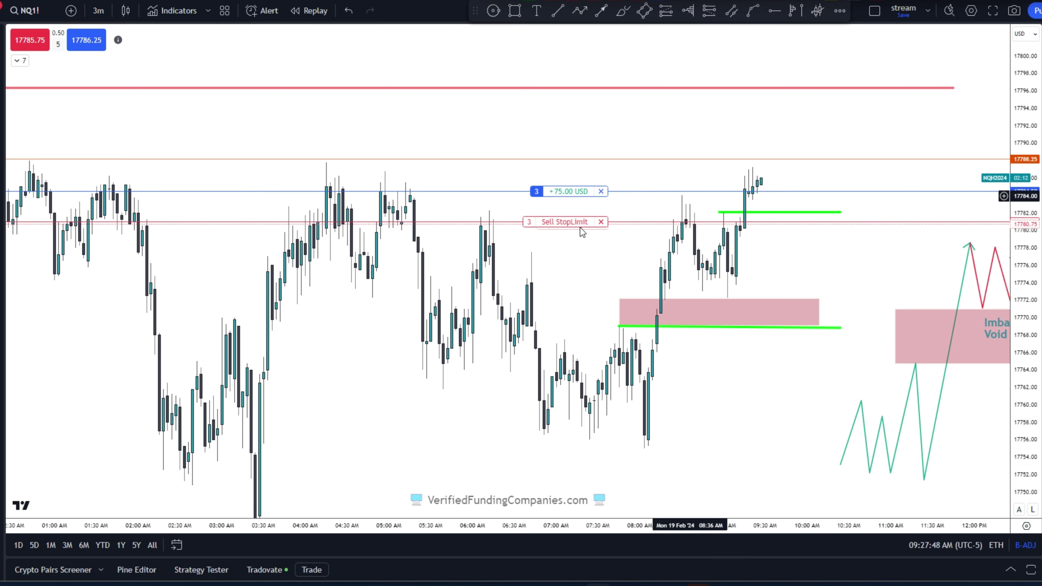
Step: Examine the 18 Feb high near 8:03 PM where the red resistance line starts, and compare it with the current price
{"action": "scroll", "coordinate": [739, 284], "scroll_direction": "down", "scroll_amount": 2}
{"action": "scroll", "coordinate": [773, 265], "scroll_direction": "down", "scroll_amount": 3}
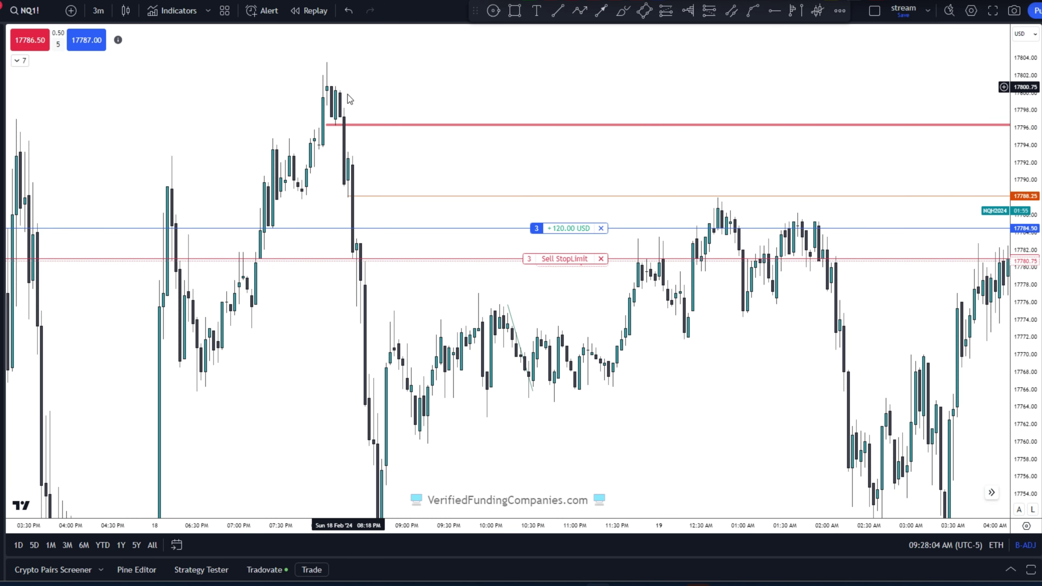
{"action": "left_click_drag", "start_coordinate": [508, 188], "coordinate": [246, 182]}
{"action": "left_click_drag", "start_coordinate": [392, 183], "coordinate": [345, 207]}
{"action": "scroll", "coordinate": [345, 207], "scroll_direction": "left", "scroll_amount": 10}
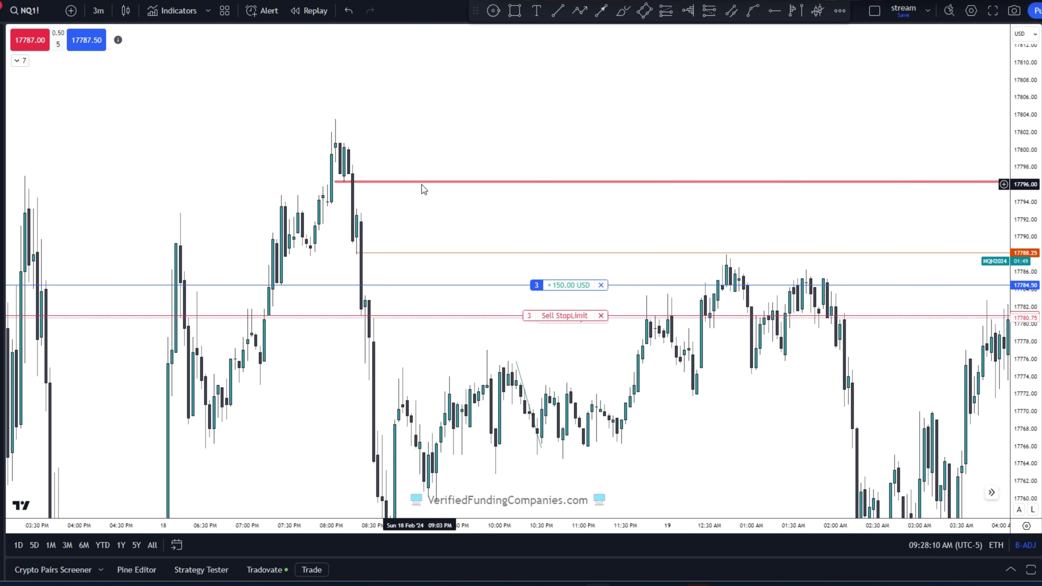
{"action": "scroll", "coordinate": [422, 185], "scroll_direction": "right", "scroll_amount": 8}
{"action": "scroll", "coordinate": [585, 222], "scroll_direction": "right", "scroll_amount": 5}
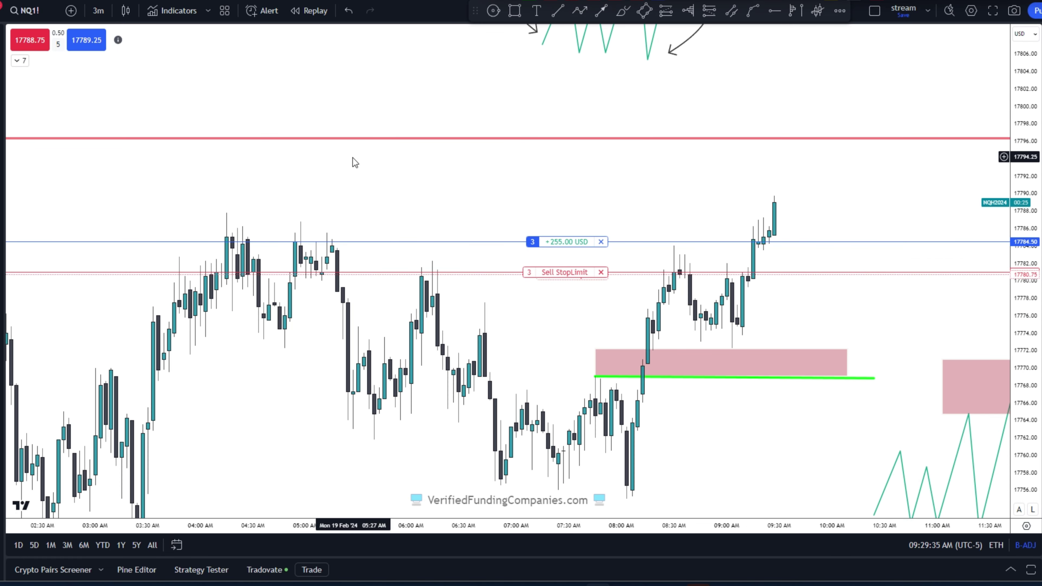
Step: Reduce the order quantity to 1, and sell one contract of the three-contract long position at market
{"action": "left_click", "coordinate": [59, 44]}
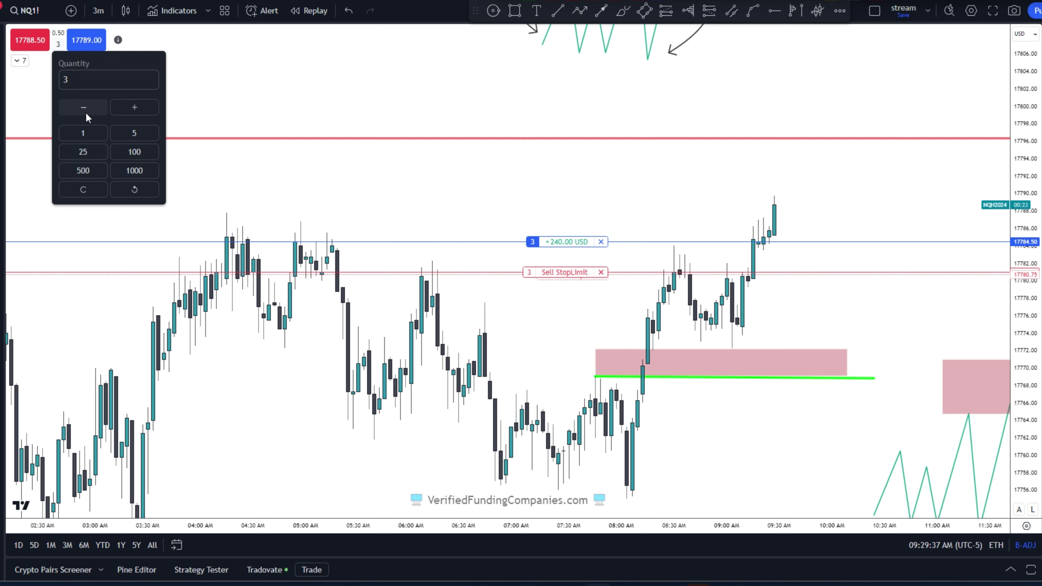
{"action": "left_click", "coordinate": [84, 108]}
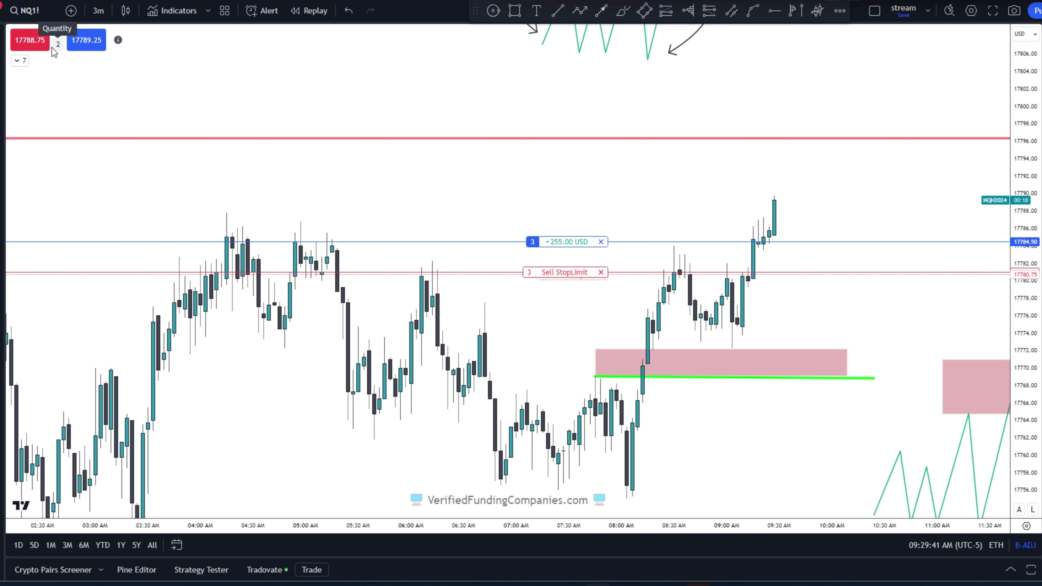
{"action": "left_click", "coordinate": [48, 38]}
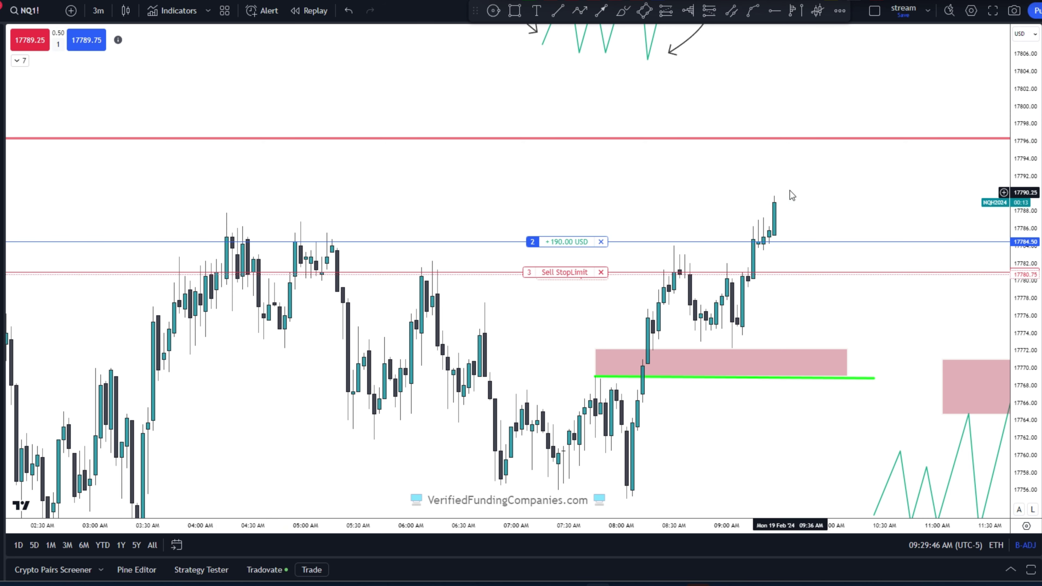
Step: Switch to another Tradovate account holding five long contracts, and sell 3 of them at market
{"action": "scroll", "coordinate": [785, 205], "scroll_direction": "down", "scroll_amount": 1}
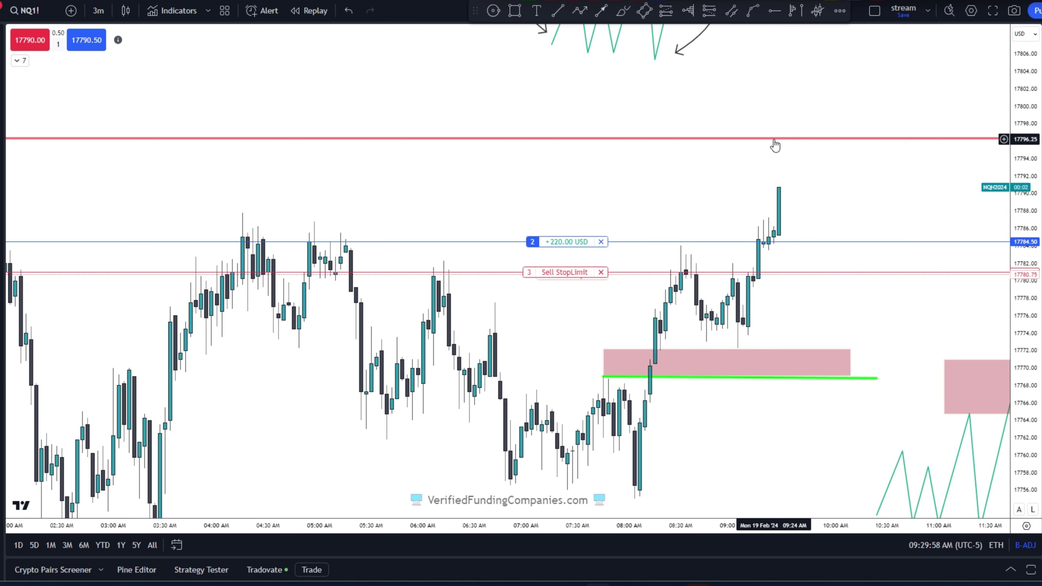
{"action": "scroll", "coordinate": [816, 219], "scroll_direction": "down", "scroll_amount": 1}
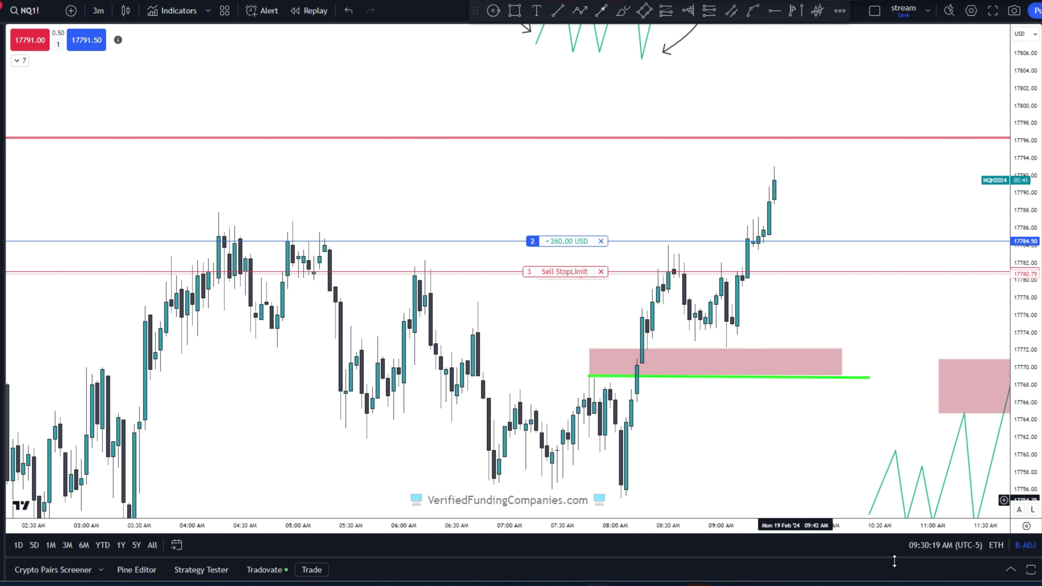
{"action": "left_click", "coordinate": [1009, 570]}
{"action": "left_click", "coordinate": [187, 425]}
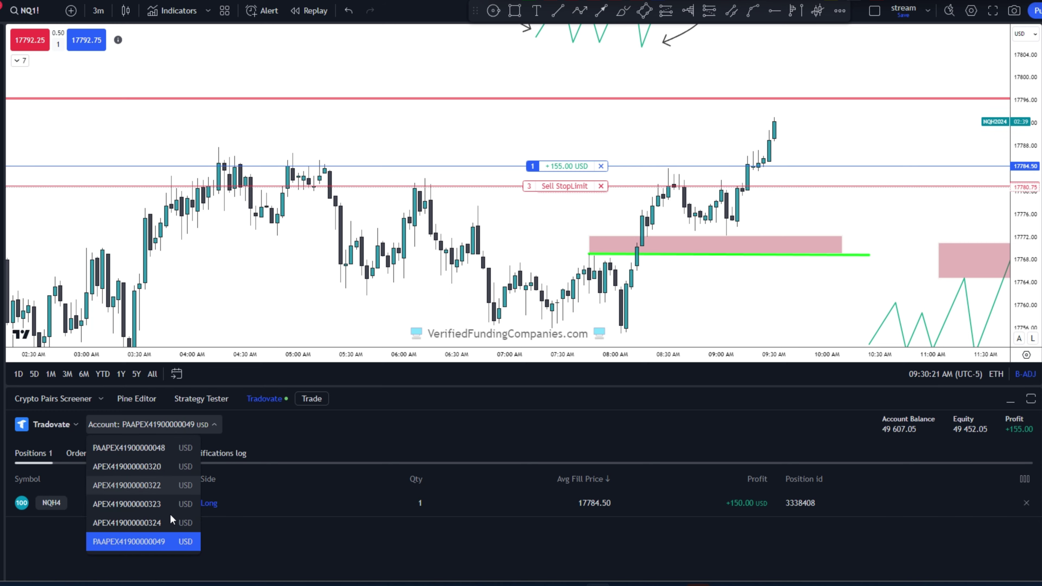
{"action": "left_click", "coordinate": [170, 467]}
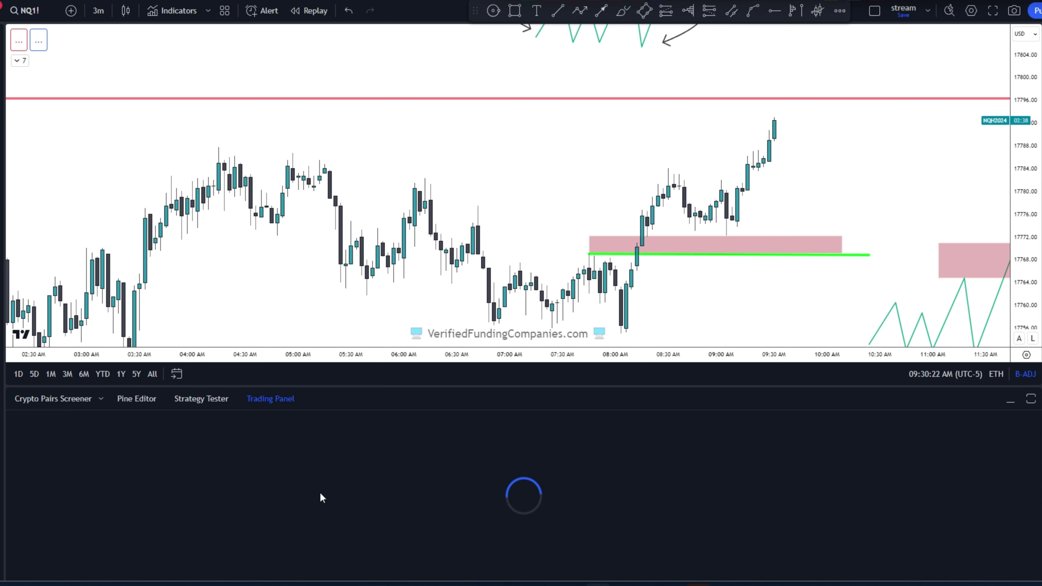
{"action": "left_click", "coordinate": [1011, 401]}
{"action": "left_click", "coordinate": [58, 41]}
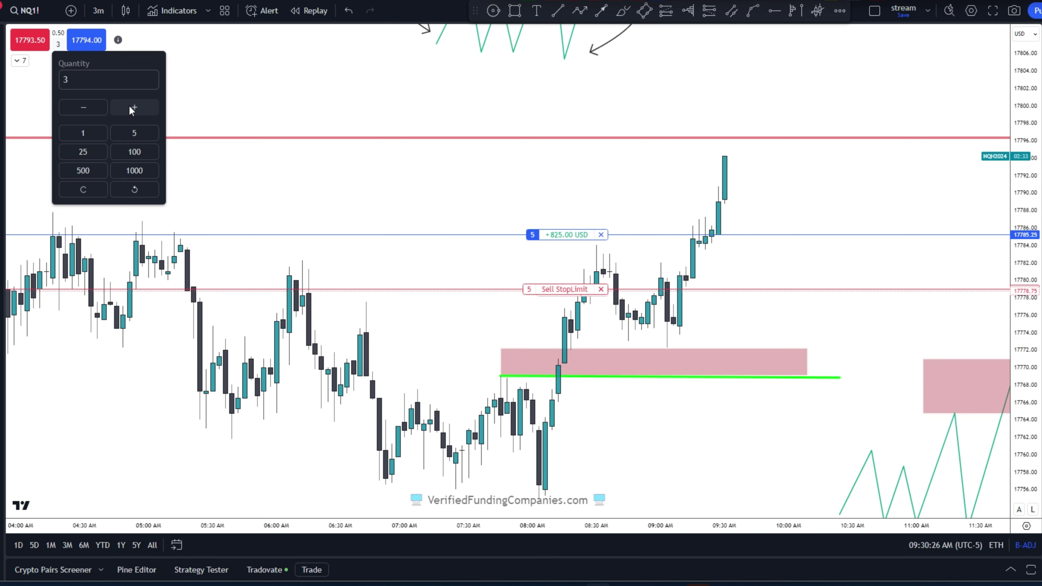
{"action": "left_click", "coordinate": [39, 40]}
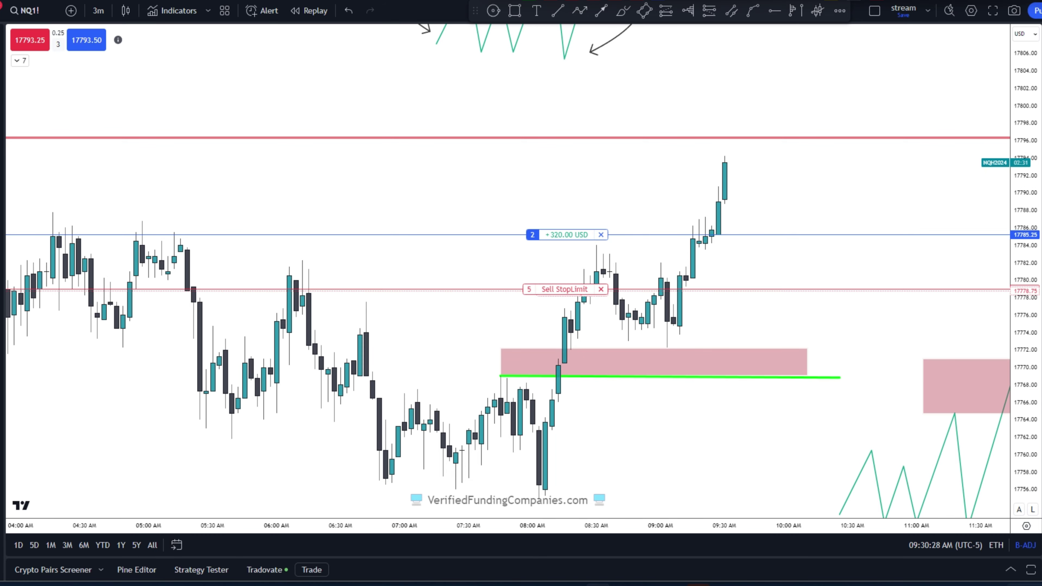
Step: Switch to the next Tradovate account with a five-contract long from 17785.00, and sell 3 contracts at market
{"action": "left_click", "coordinate": [1002, 573]}
{"action": "left_click", "coordinate": [207, 426]}
{"action": "left_click", "coordinate": [170, 523]}
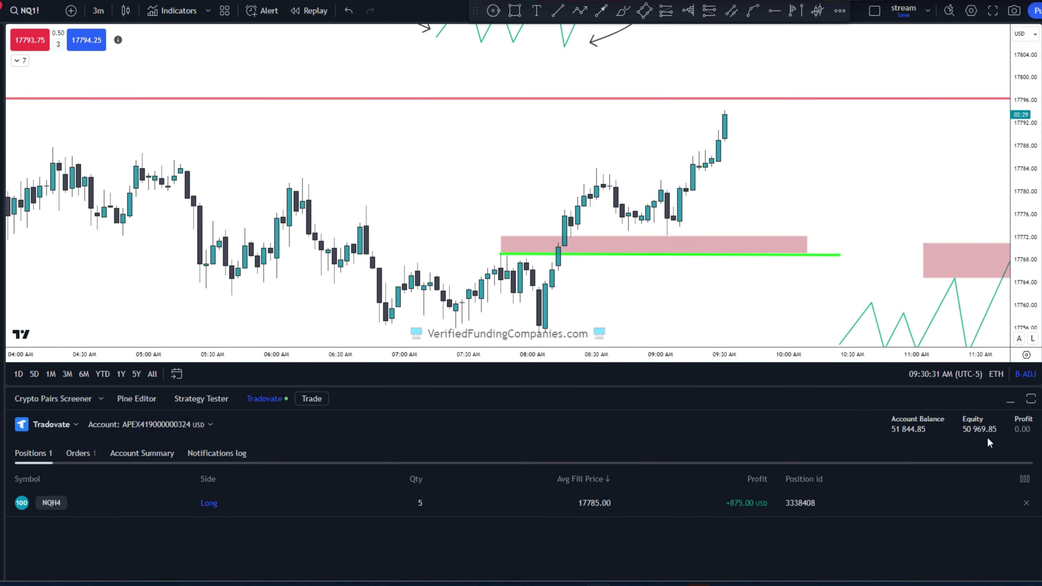
{"action": "left_click", "coordinate": [1010, 401]}
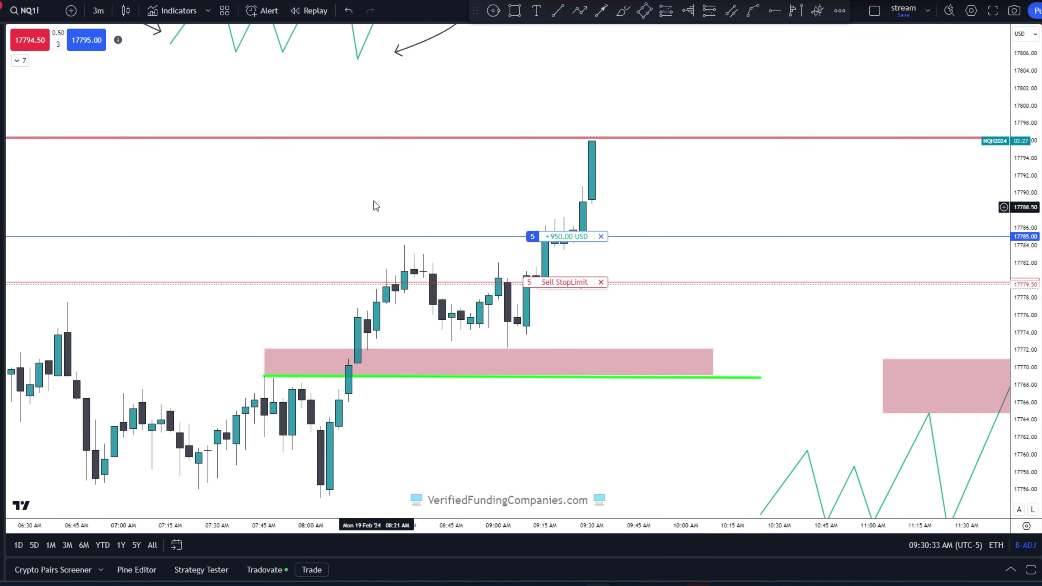
{"action": "left_click_drag", "start_coordinate": [374, 201], "coordinate": [588, 257]}
{"action": "left_click", "coordinate": [30, 40]}
Step: Set the order quantity to 1, and sell one of the two remaining long contracts at market
{"action": "left_click", "coordinate": [58, 40]}
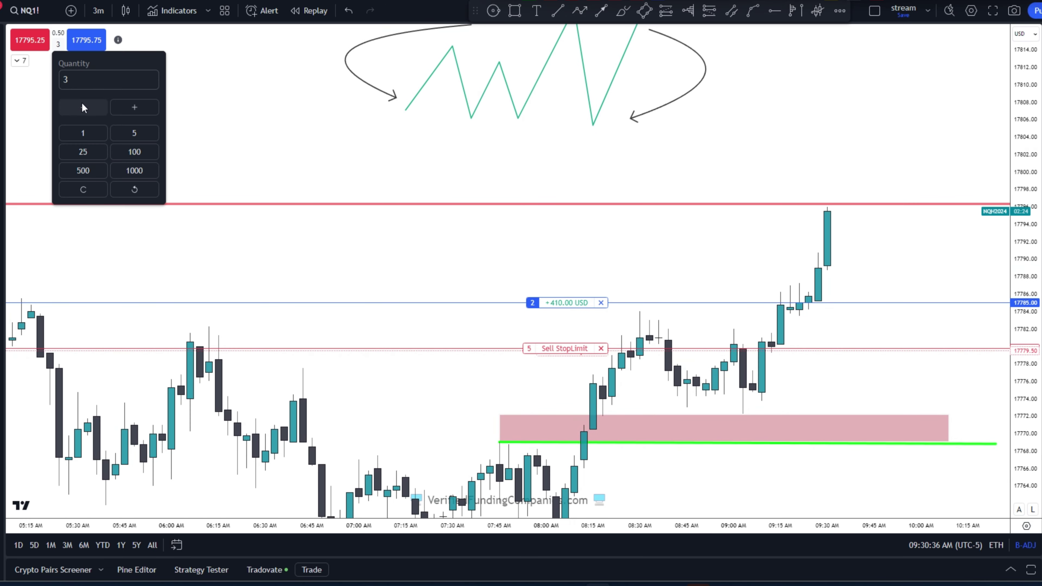
{"action": "left_click", "coordinate": [179, 119]}
{"action": "left_click", "coordinate": [33, 43]}
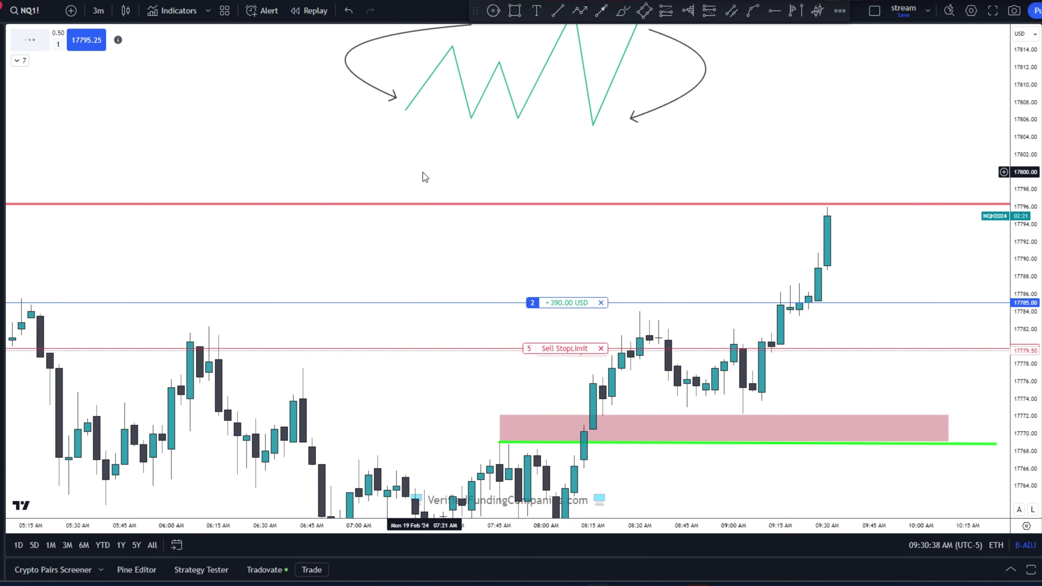
{"action": "scroll", "coordinate": [697, 314], "scroll_direction": "down", "scroll_amount": 3}
{"action": "scroll", "coordinate": [748, 272], "scroll_direction": "up", "scroll_amount": 2}
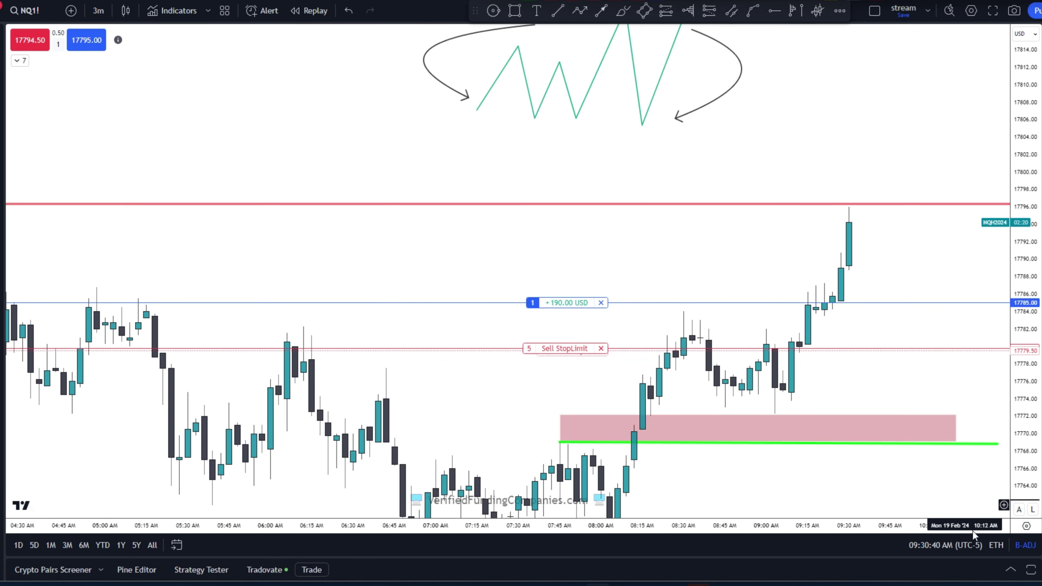
Step: Switch back to the account with the long position from 17784.50, and examine the rally against the red resistance line
{"action": "left_click", "coordinate": [1007, 566]}
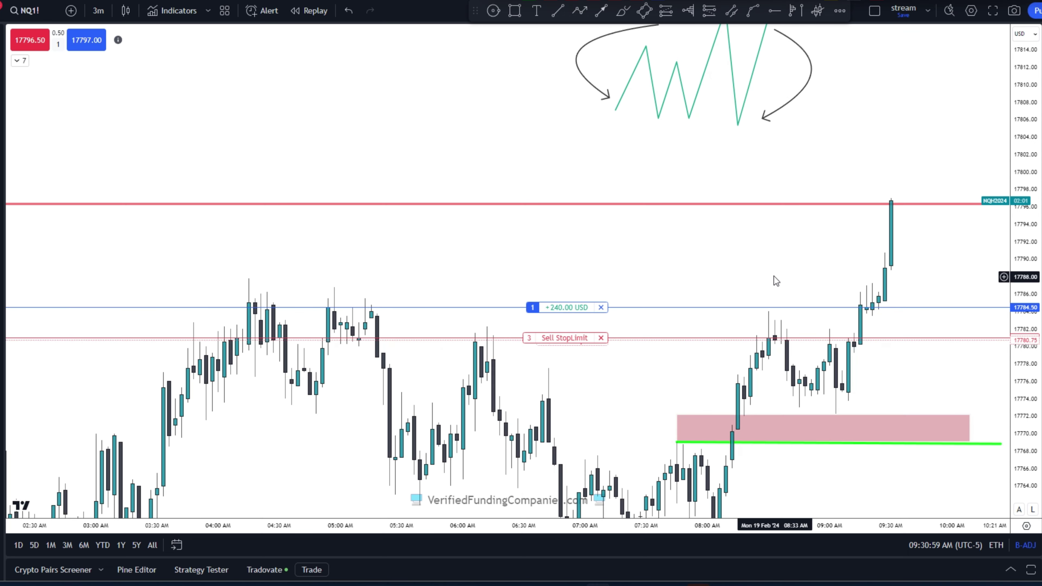
{"action": "scroll", "coordinate": [769, 274], "scroll_direction": "down", "scroll_amount": 2}
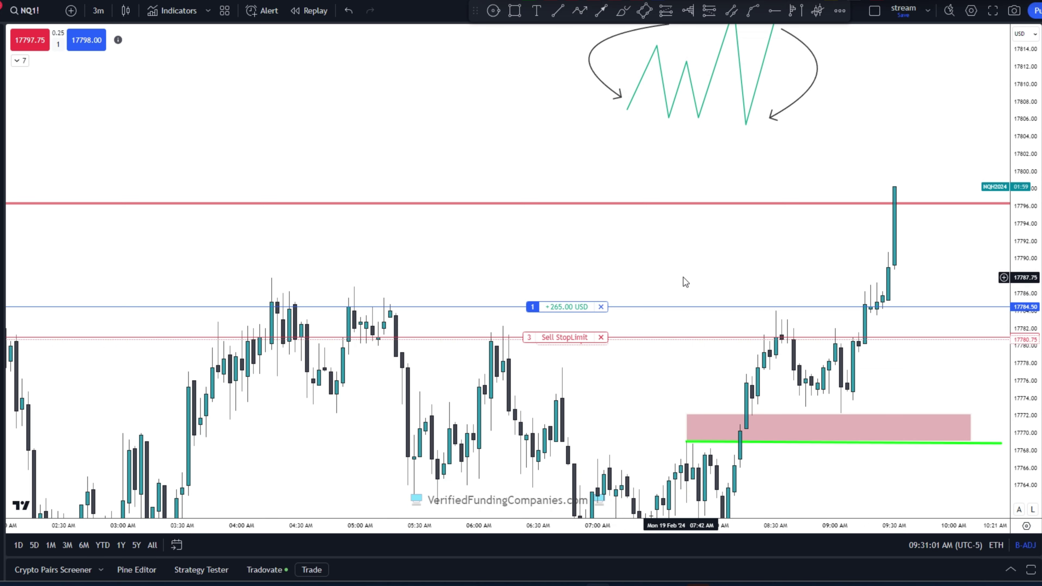
{"action": "scroll", "coordinate": [683, 278], "scroll_direction": "down", "scroll_amount": 3}
{"action": "scroll", "coordinate": [684, 268], "scroll_direction": "up", "scroll_amount": 4}
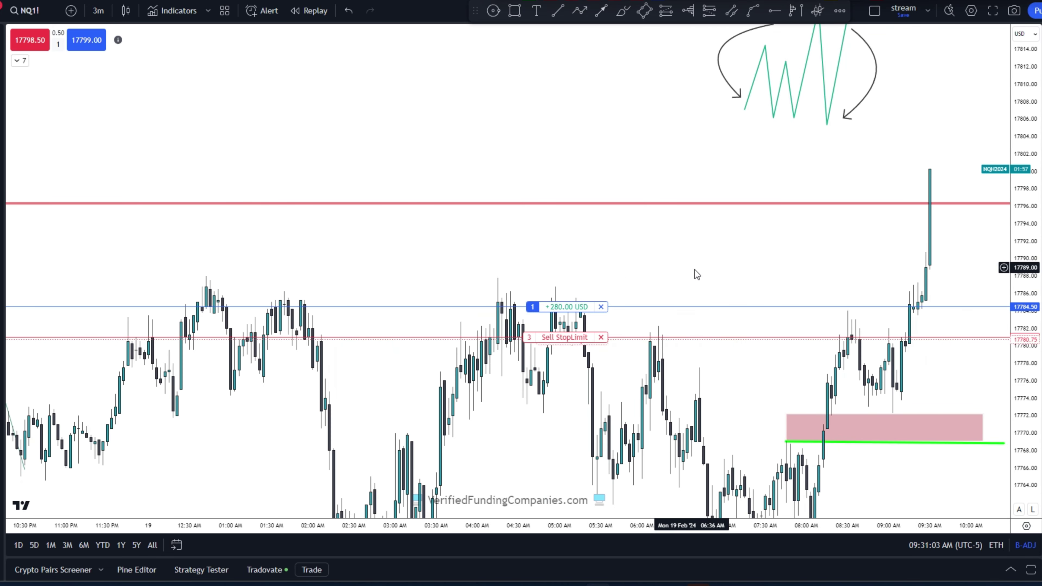
{"action": "scroll", "coordinate": [713, 287], "scroll_direction": "down", "scroll_amount": 3}
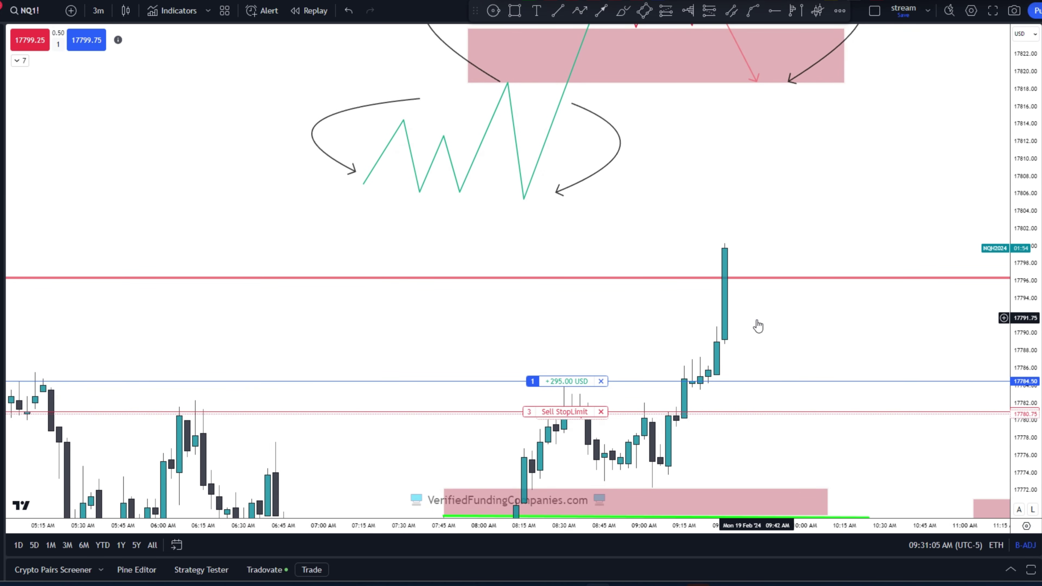
{"action": "scroll", "coordinate": [728, 297], "scroll_direction": "down", "scroll_amount": 5}
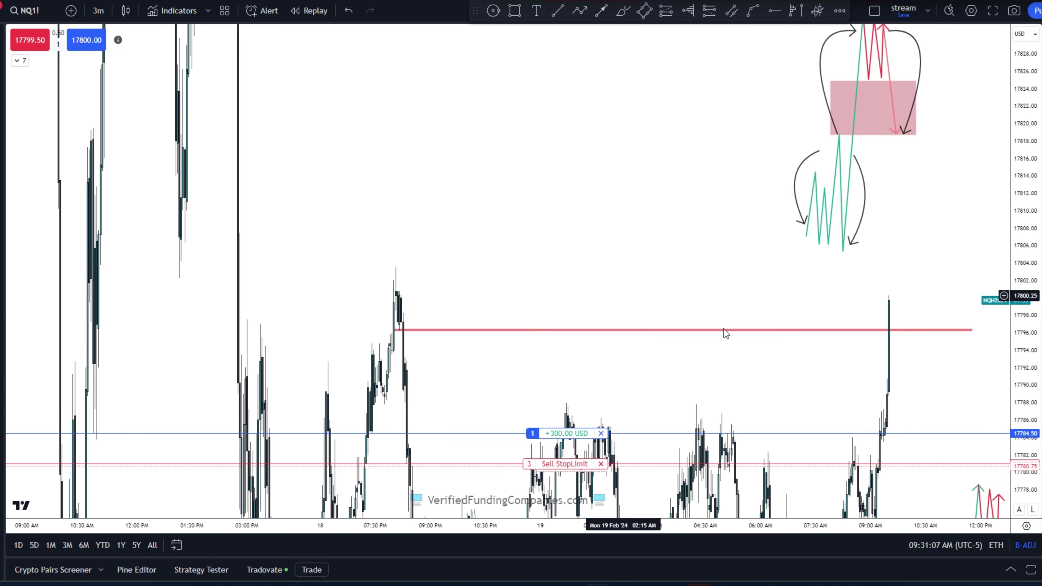
Step: Raise the red resistance line to the earlier swing high at about 17803
{"action": "left_click_drag", "start_coordinate": [1016, 380], "coordinate": [1016, 434]}
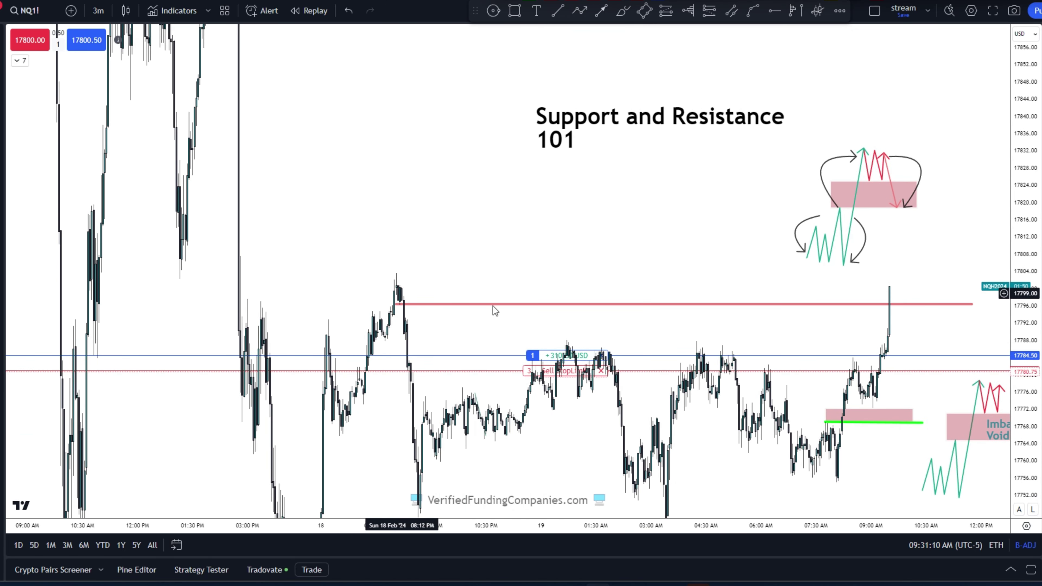
{"action": "left_click", "coordinate": [436, 304]}
{"action": "left_click_drag", "start_coordinate": [436, 304], "coordinate": [411, 274]}
{"action": "left_click", "coordinate": [471, 292]}
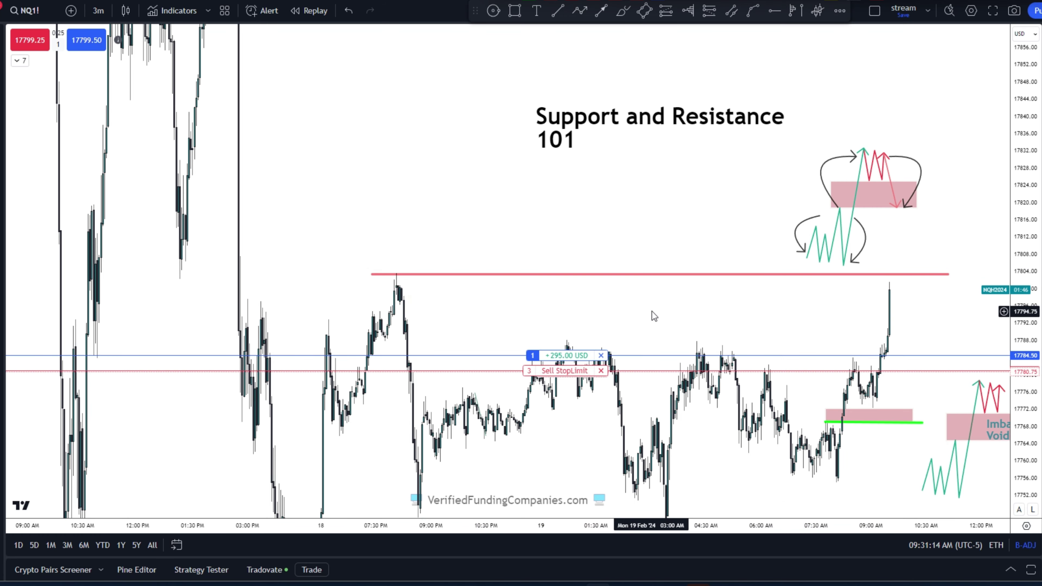
Step: Switch to the fifth account in the Tradovate account list, and collapse the account details again
{"action": "left_click_drag", "start_coordinate": [693, 314], "coordinate": [700, 314]}
{"action": "left_click_drag", "start_coordinate": [862, 332], "coordinate": [814, 328]}
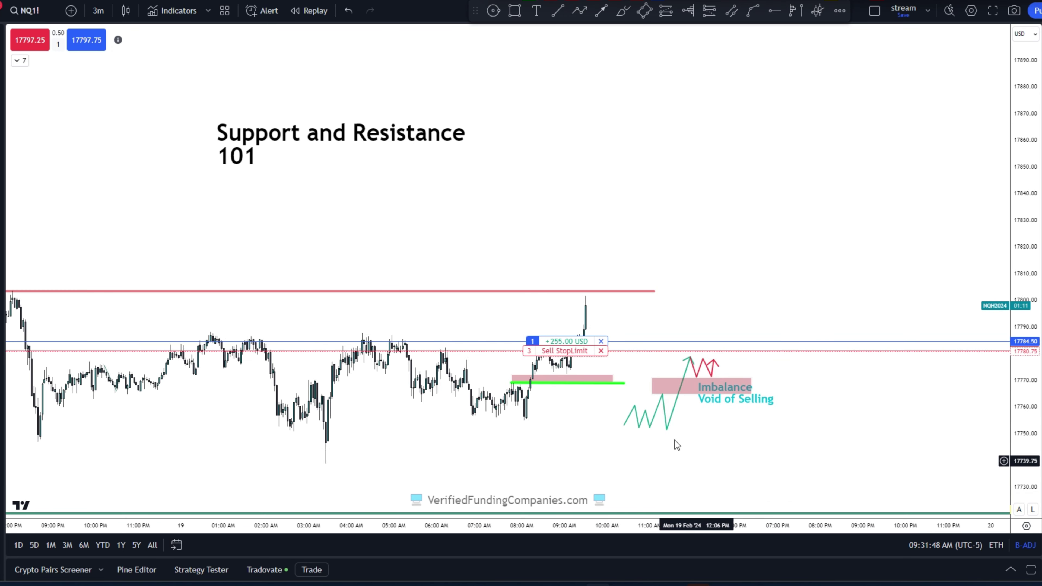
{"action": "scroll", "coordinate": [672, 349], "scroll_direction": "up", "scroll_amount": 1}
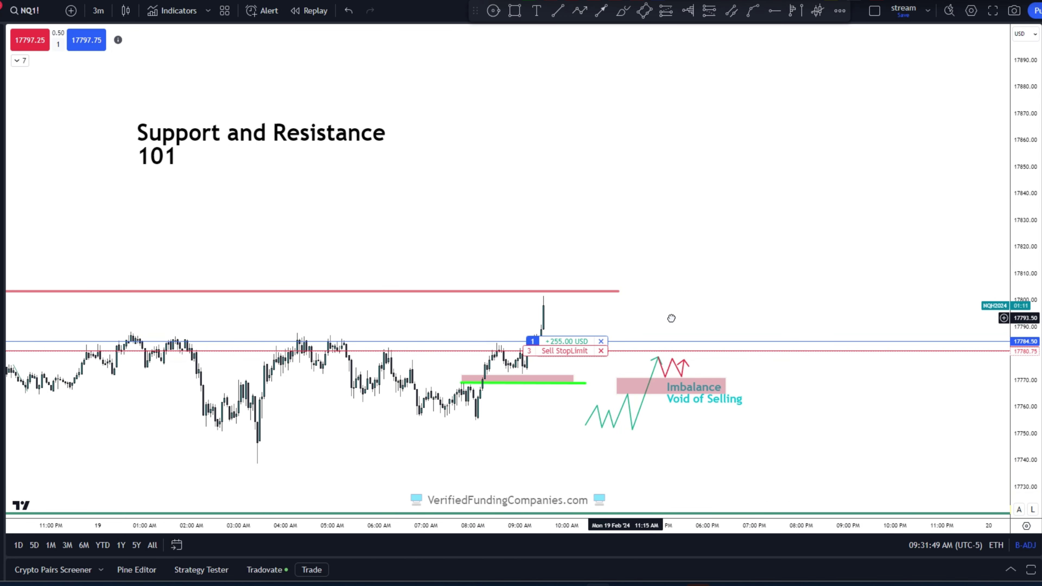
{"action": "left_click_drag", "start_coordinate": [671, 319], "coordinate": [831, 308]}
{"action": "left_click", "coordinate": [1011, 569]}
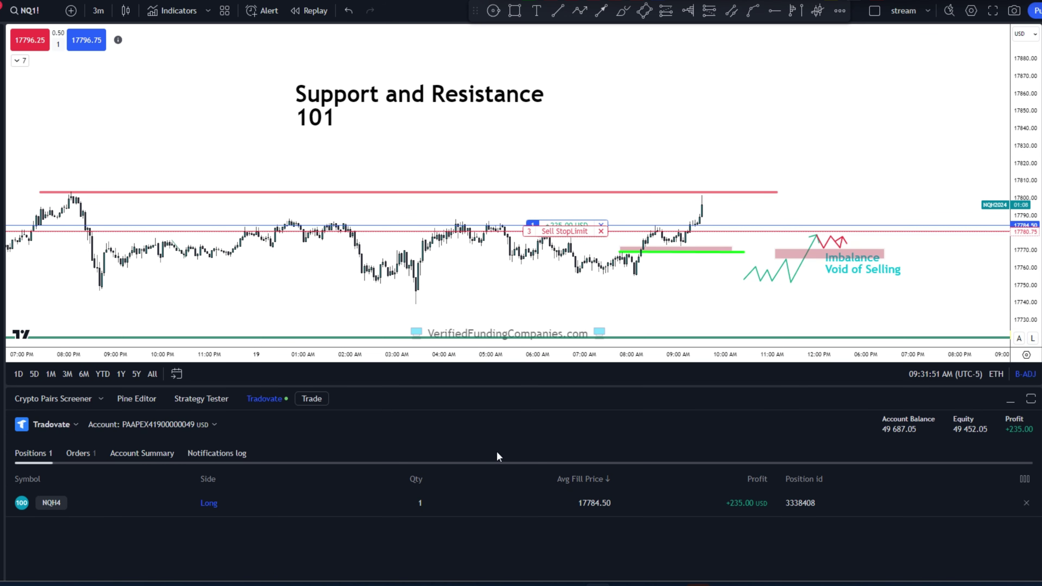
{"action": "left_click", "coordinate": [182, 424]}
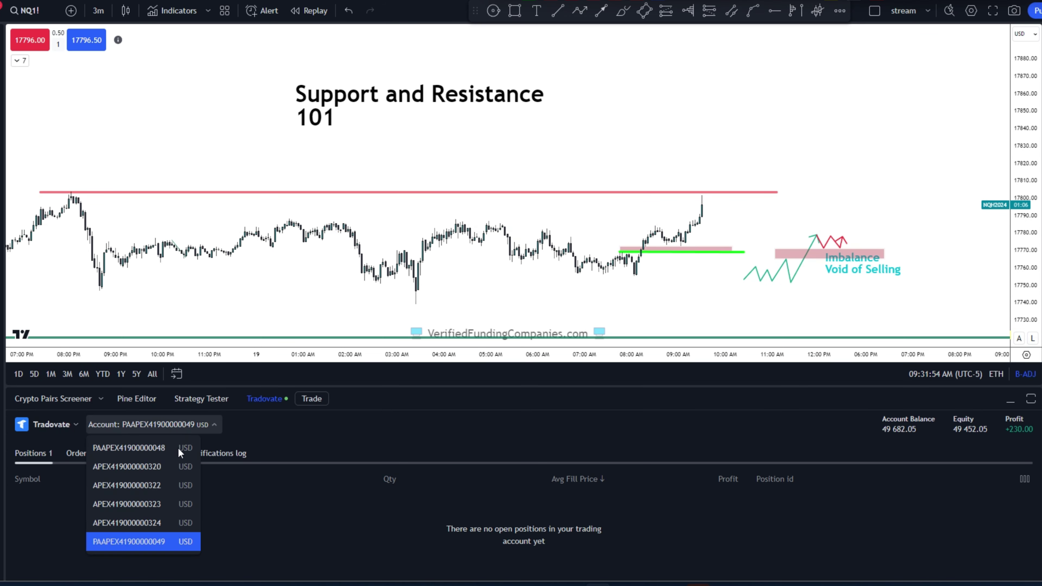
{"action": "left_click", "coordinate": [170, 524]}
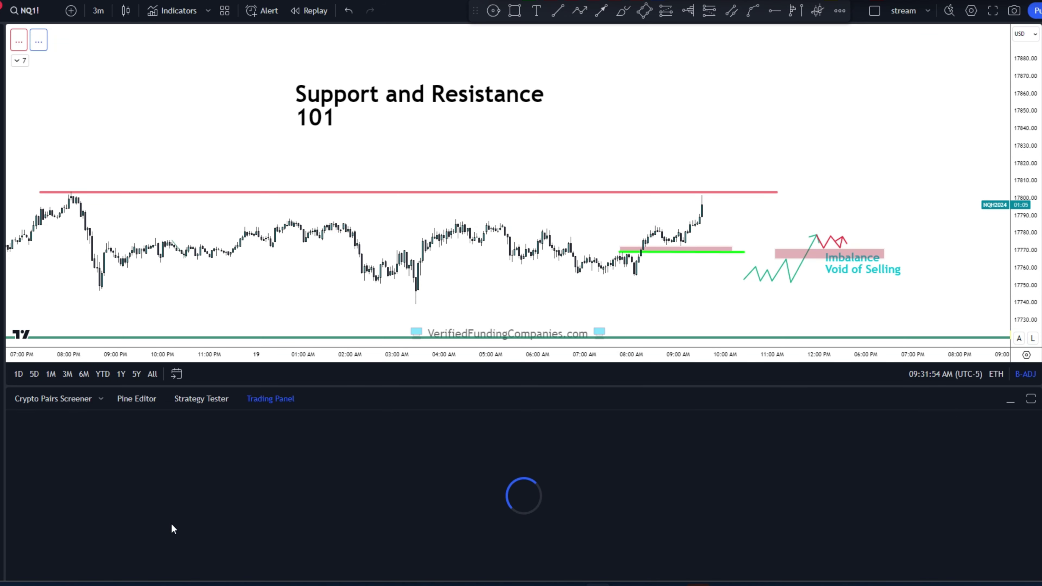
{"action": "left_click", "coordinate": [1006, 400]}
Step: Lower the red resistance line to about 17797, so it crosses the wick of the latest rally
{"action": "scroll", "coordinate": [599, 395], "scroll_direction": "up", "scroll_amount": 2}
{"action": "scroll", "coordinate": [599, 395], "scroll_direction": "up", "scroll_amount": 2}
{"action": "scroll", "coordinate": [506, 318], "scroll_direction": "down", "scroll_amount": 4}
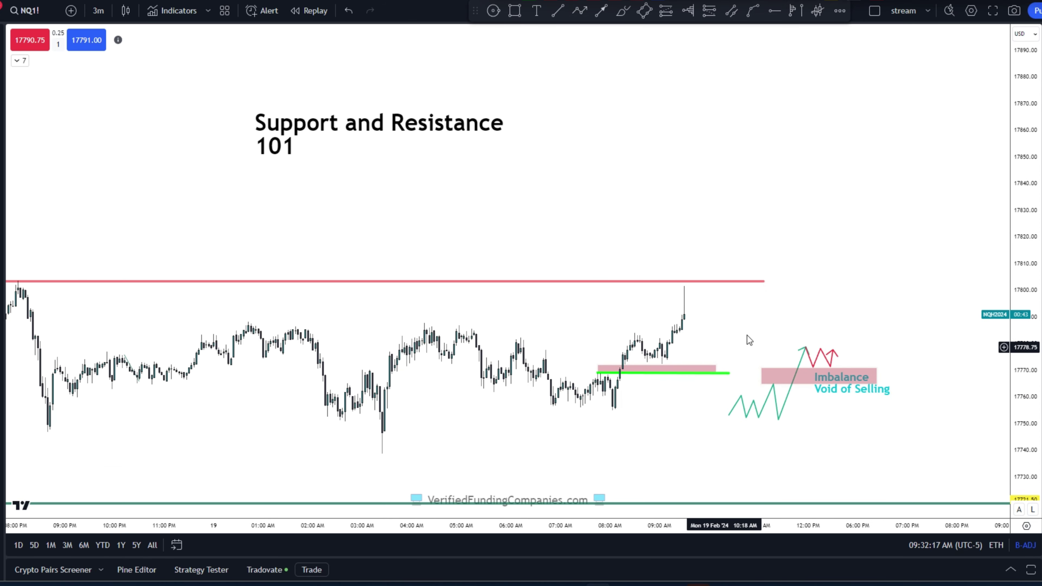
{"action": "scroll", "coordinate": [732, 412], "scroll_direction": "up", "scroll_amount": 3}
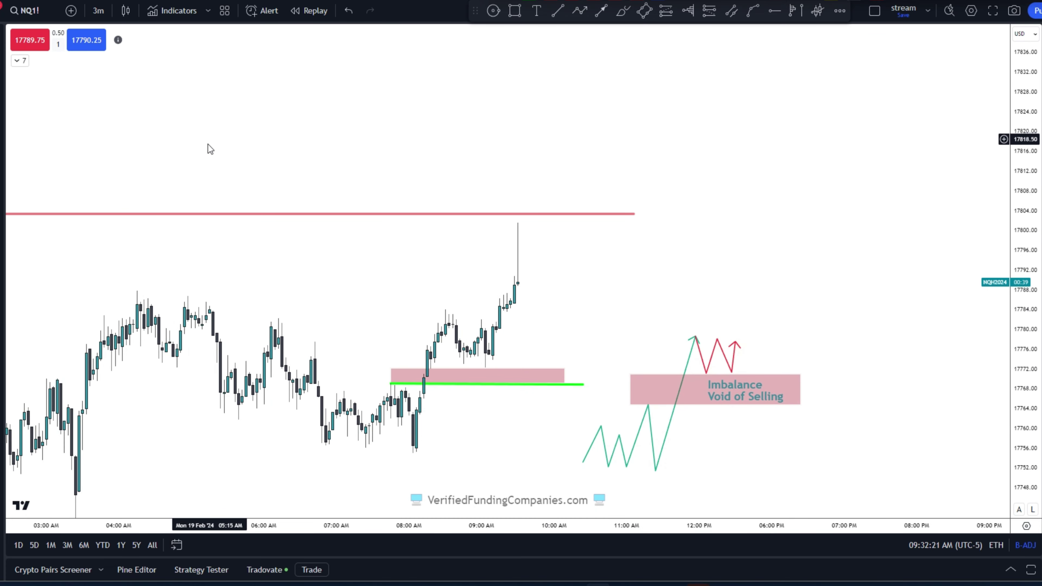
{"action": "scroll", "coordinate": [208, 146], "scroll_direction": "down", "scroll_amount": 3}
{"action": "left_click", "coordinate": [274, 214]}
{"action": "left_click_drag", "start_coordinate": [274, 214], "coordinate": [292, 245]}
{"action": "scroll", "coordinate": [336, 203], "scroll_direction": "up", "scroll_amount": 4}
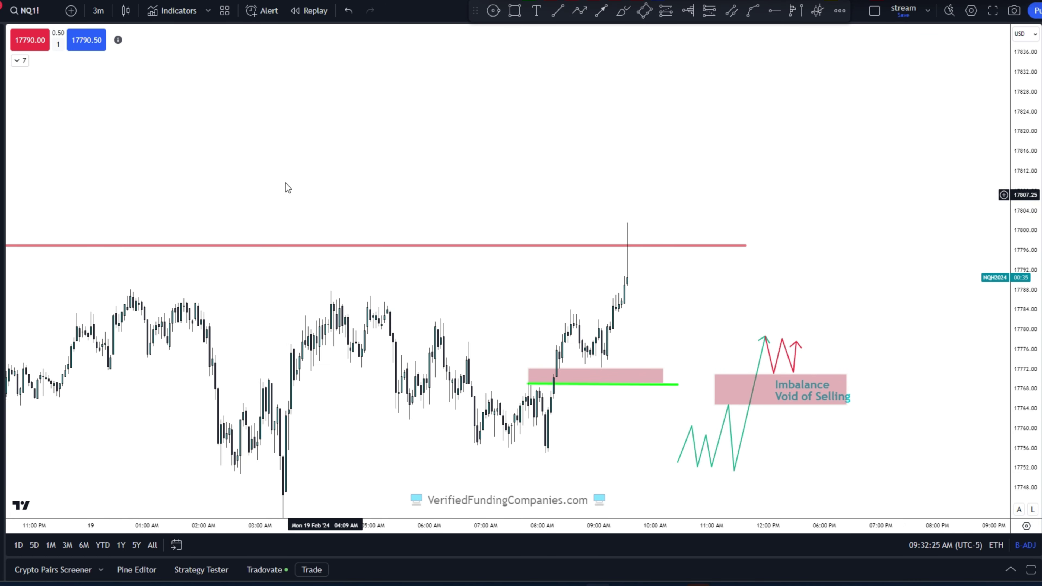
Step: Switch the NQ1! chart to the 30-second interval
{"action": "scroll", "coordinate": [268, 193], "scroll_direction": "down", "scroll_amount": 3}
{"action": "left_click", "coordinate": [98, 10]}
{"action": "left_click", "coordinate": [111, 233]}
{"action": "scroll", "coordinate": [513, 347], "scroll_direction": "down", "scroll_amount": 2}
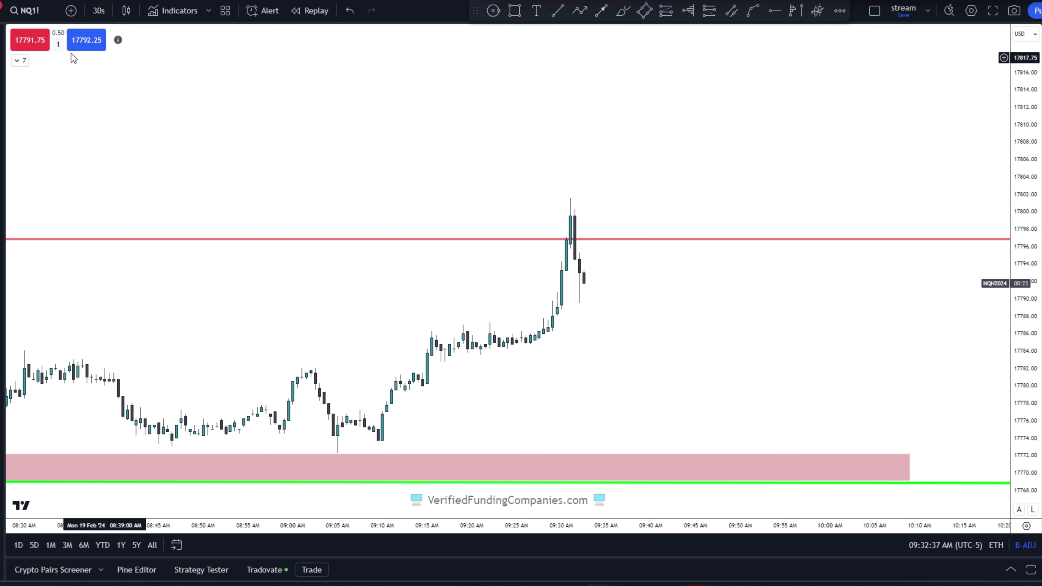
Step: Set the order quantity to 3, and sell 3 contracts at market
{"action": "left_click", "coordinate": [57, 42]}
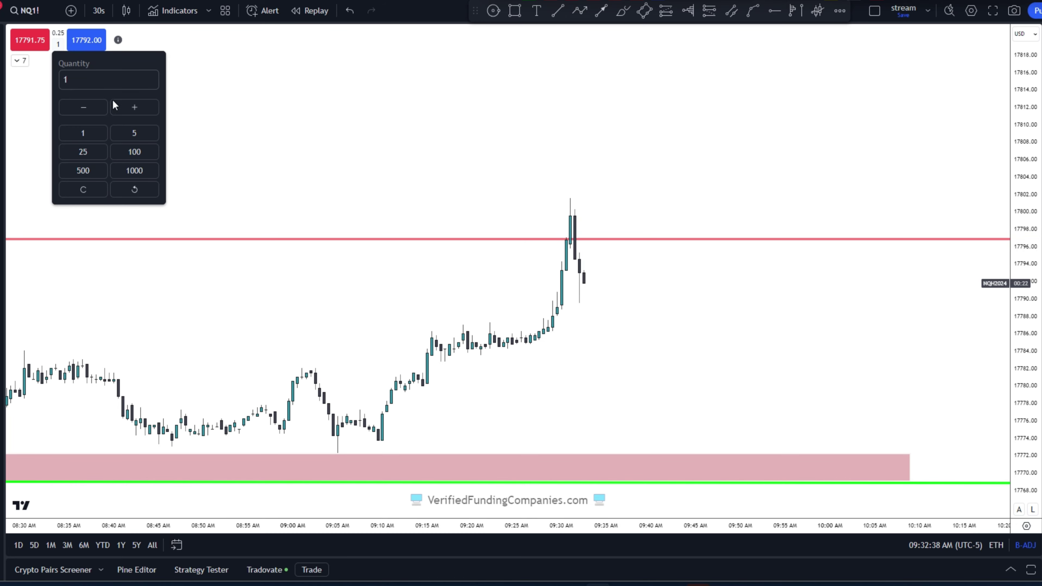
{"action": "left_click", "coordinate": [48, 40]}
{"action": "left_click_drag", "start_coordinate": [548, 302], "coordinate": [414, 302]}
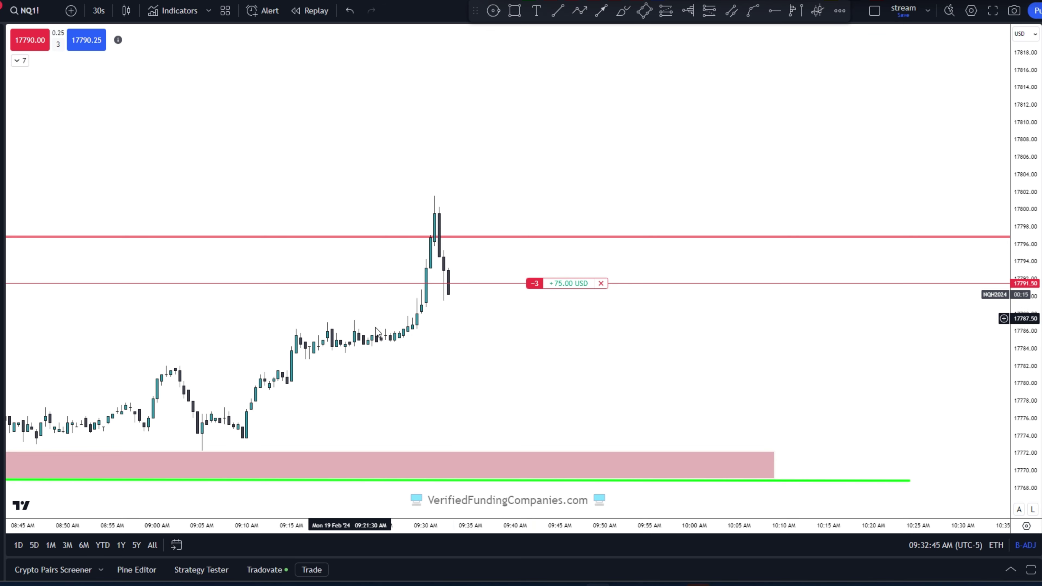
Step: Draw a horizontal red trend line at about 17787 from the 09:19 AM high, extending past the current candles
{"action": "scroll", "coordinate": [523, 321], "scroll_direction": "up", "scroll_amount": 1}
{"action": "left_click_drag", "start_coordinate": [464, 339], "coordinate": [529, 342]}
{"action": "left_click", "coordinate": [556, 11]}
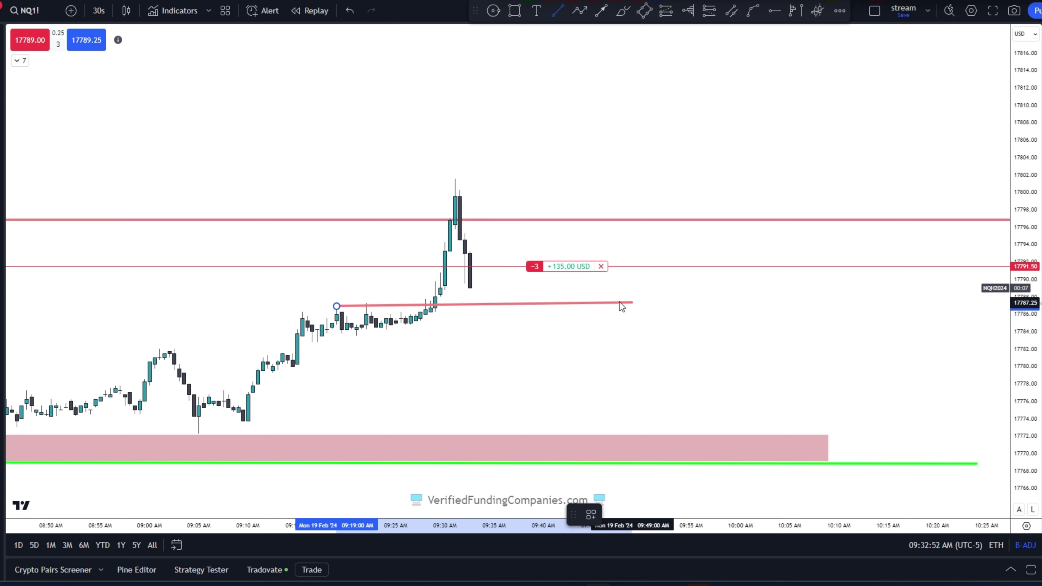
{"action": "left_click", "coordinate": [685, 306]}
{"action": "left_click", "coordinate": [565, 337]}
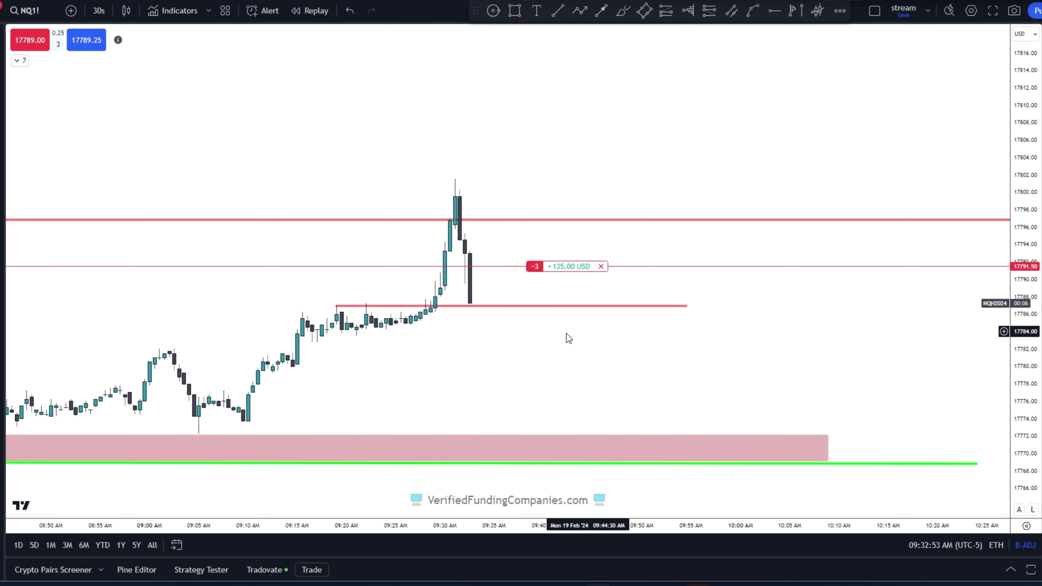
Step: Reduce the order quantity, and buy back two of the three short contracts at market
{"action": "left_click", "coordinate": [59, 45]}
{"action": "left_click", "coordinate": [82, 109]}
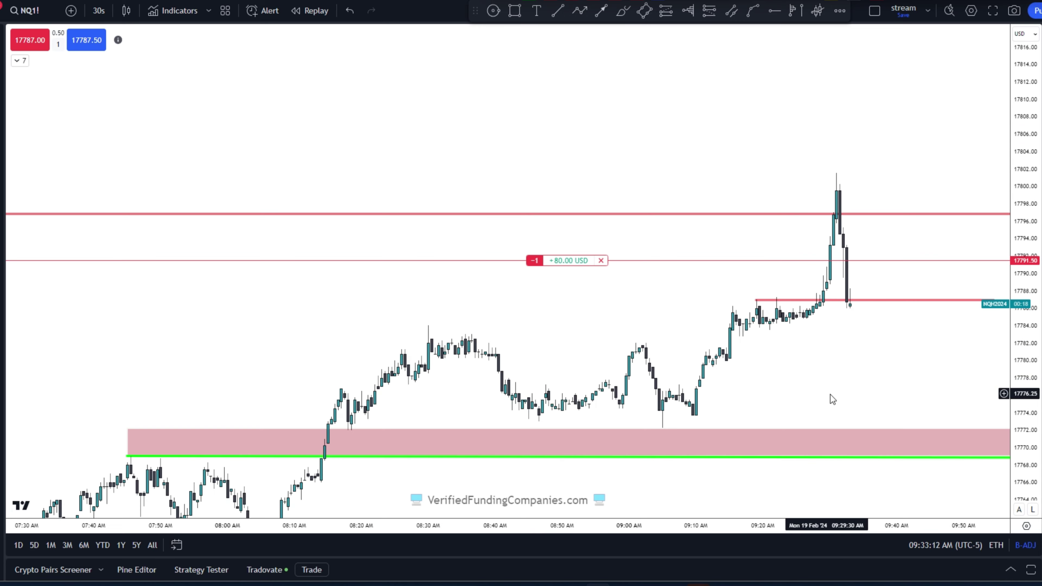
Step: Shift the lower red line earlier in time along 17787, so it starts at about 09:13 AM
{"action": "left_click_drag", "start_coordinate": [830, 397], "coordinate": [760, 394]}
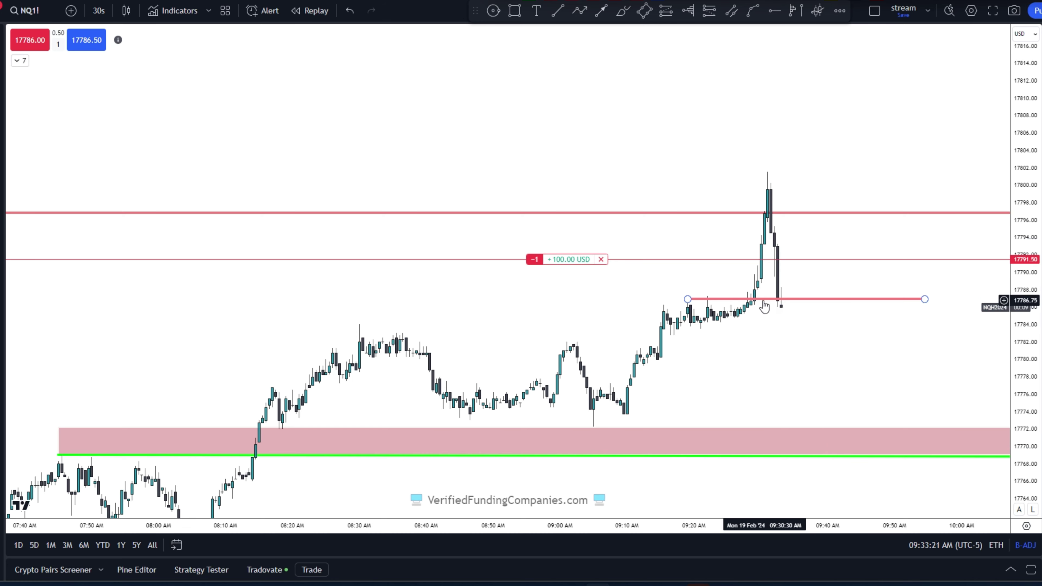
{"action": "left_click_drag", "start_coordinate": [762, 330], "coordinate": [731, 311]}
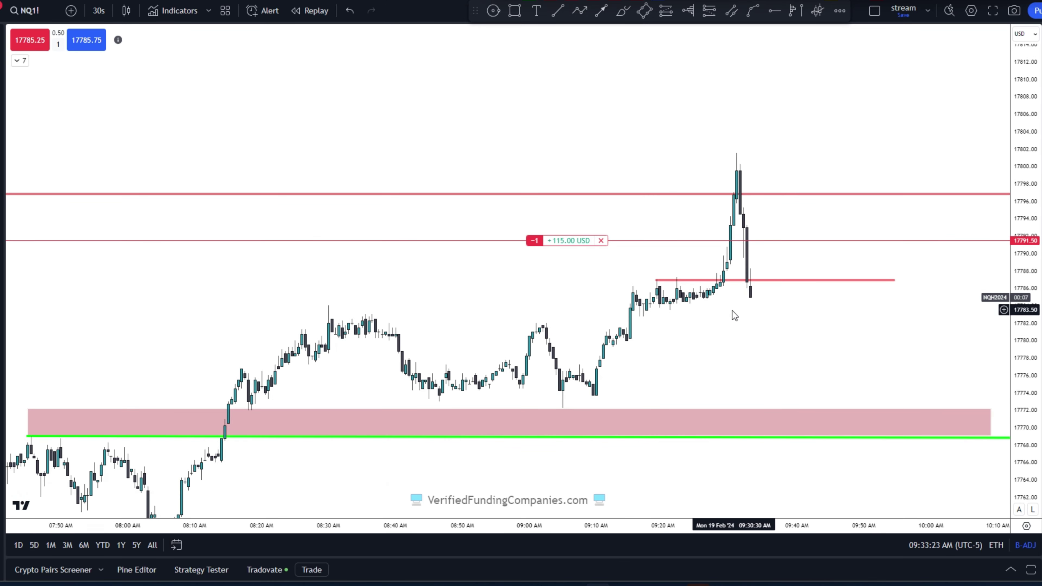
{"action": "scroll", "coordinate": [732, 311], "scroll_direction": "up", "scroll_amount": 2}
{"action": "scroll", "coordinate": [695, 350], "scroll_direction": "down", "scroll_amount": 2}
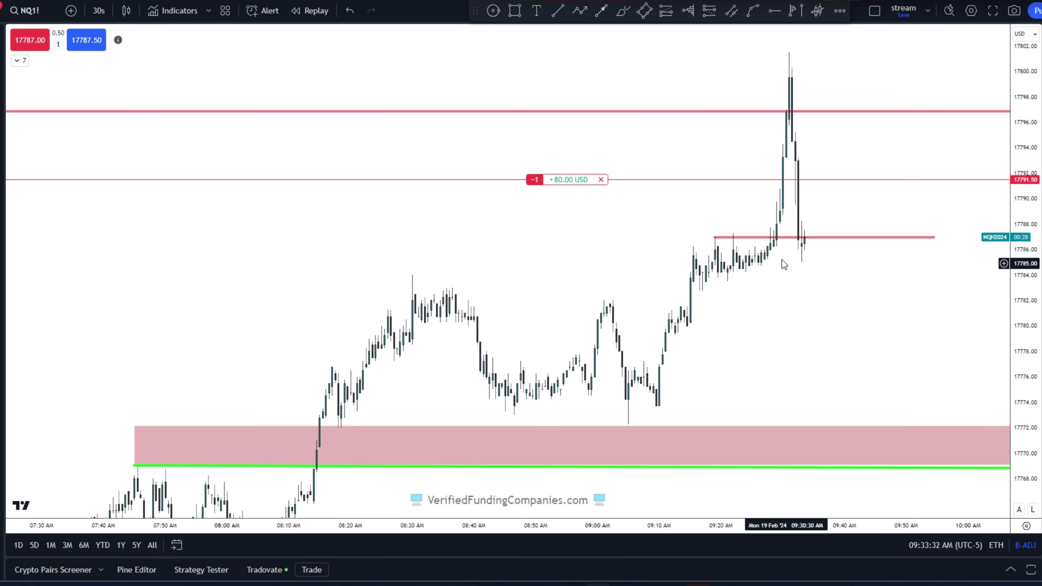
{"action": "scroll", "coordinate": [729, 313], "scroll_direction": "up", "scroll_amount": 3}
{"action": "scroll", "coordinate": [686, 334], "scroll_direction": "down", "scroll_amount": 3}
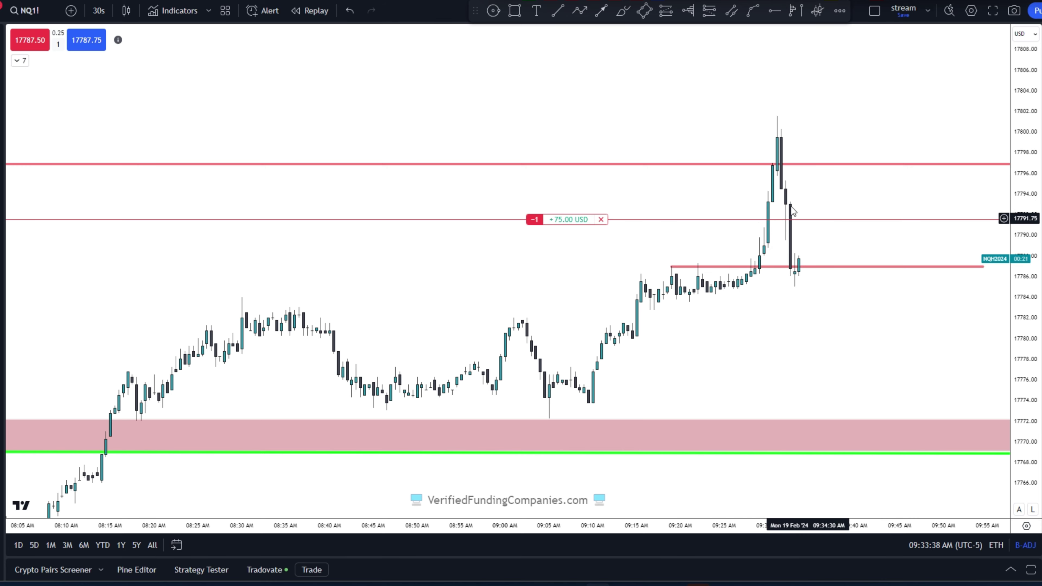
{"action": "left_click_drag", "start_coordinate": [821, 300], "coordinate": [823, 296]}
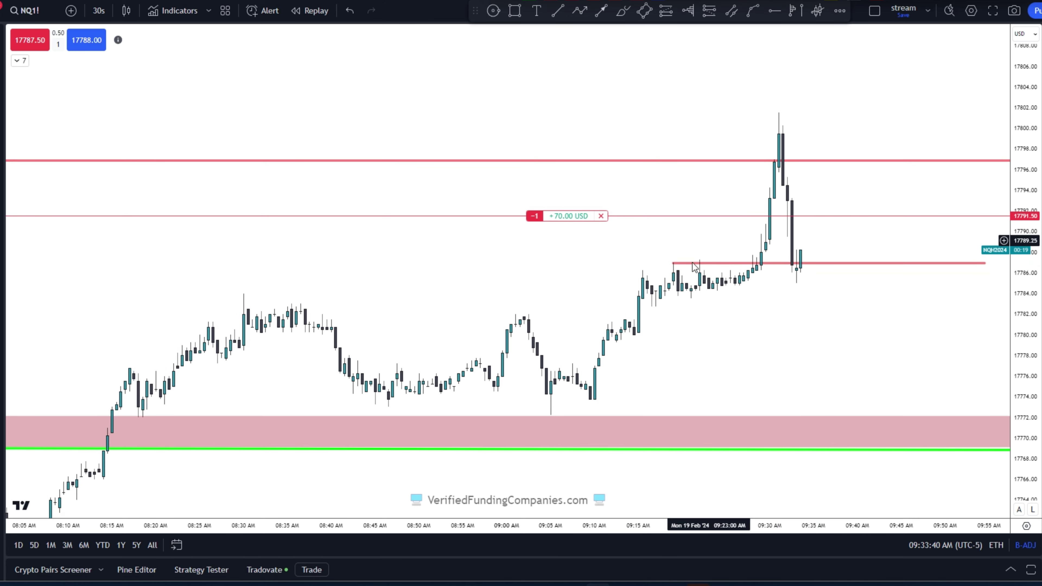
{"action": "left_click_drag", "start_coordinate": [745, 263], "coordinate": [693, 262]}
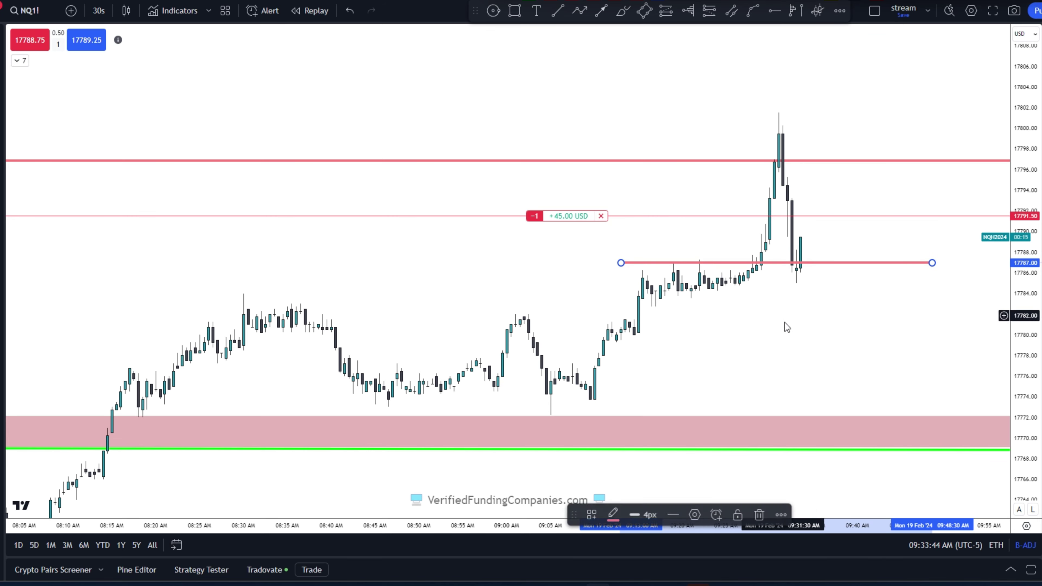
{"action": "left_click", "coordinate": [784, 322]}
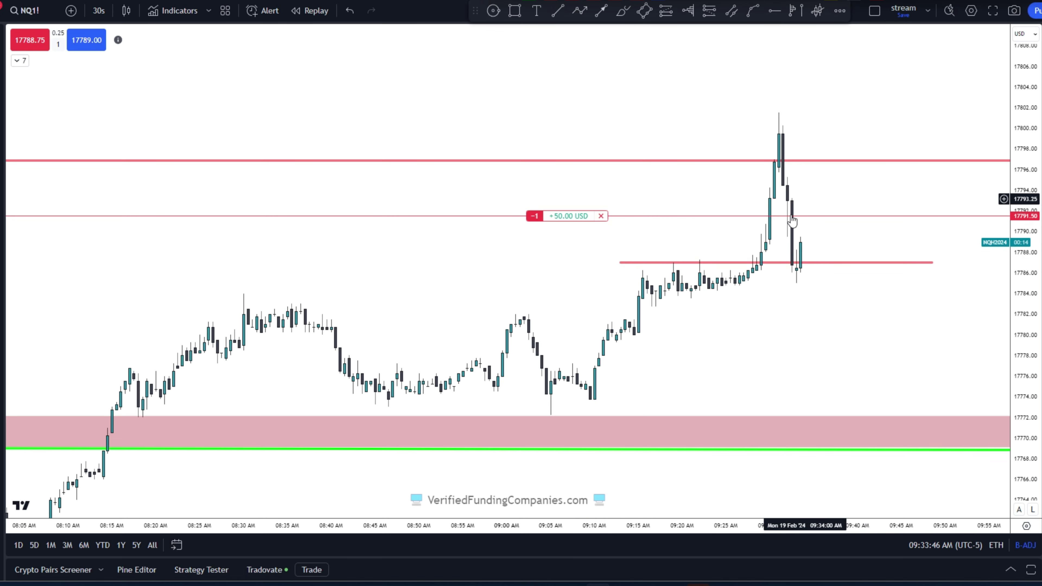
Step: Switch the chart to the 10-second interval to view the bounce from the lower red line
{"action": "left_click_drag", "start_coordinate": [768, 295], "coordinate": [751, 287]}
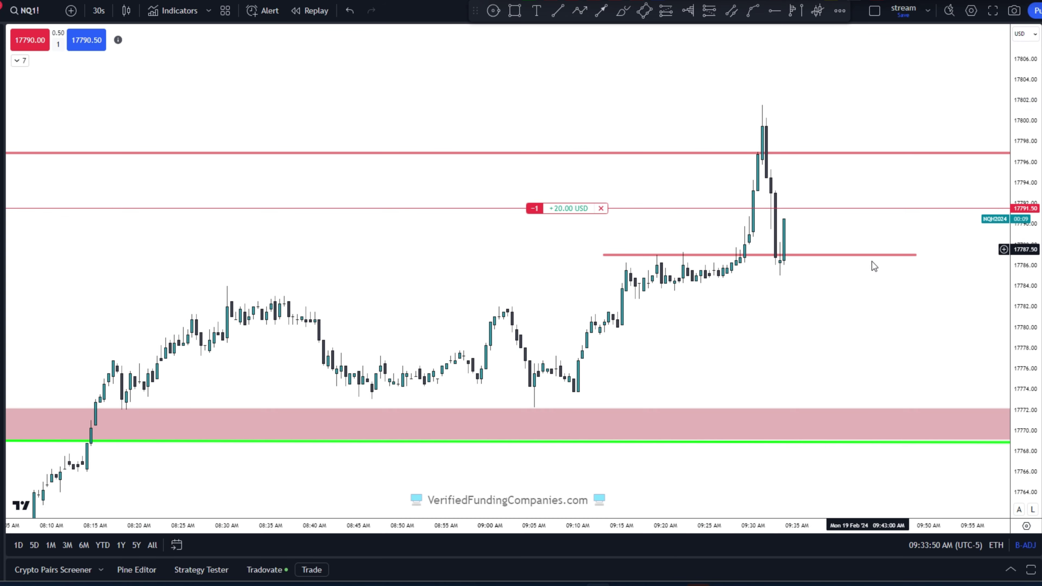
{"action": "scroll", "coordinate": [766, 336], "scroll_direction": "up", "scroll_amount": 3}
{"action": "left_click_drag", "start_coordinate": [705, 329], "coordinate": [845, 364]}
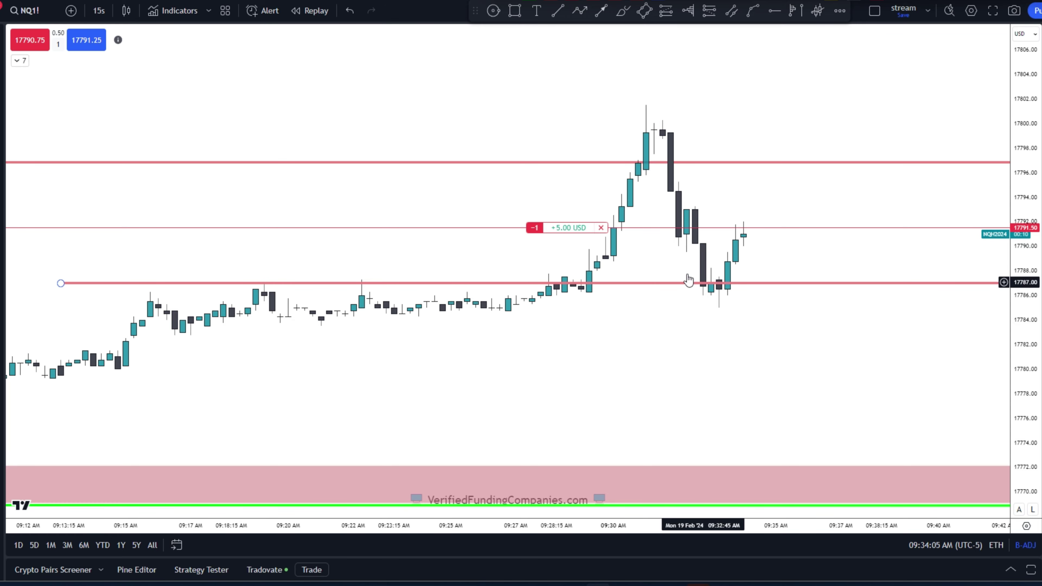
{"action": "left_click", "coordinate": [99, 10]}
{"action": "left_click", "coordinate": [117, 67]}
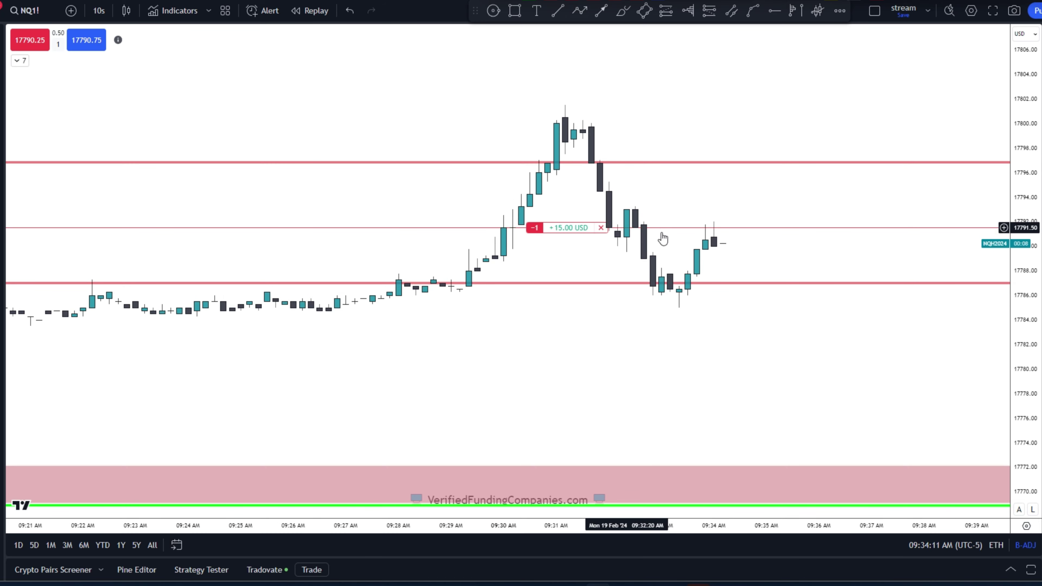
Step: Set the order quantity to 4
{"action": "left_click", "coordinate": [59, 47]}
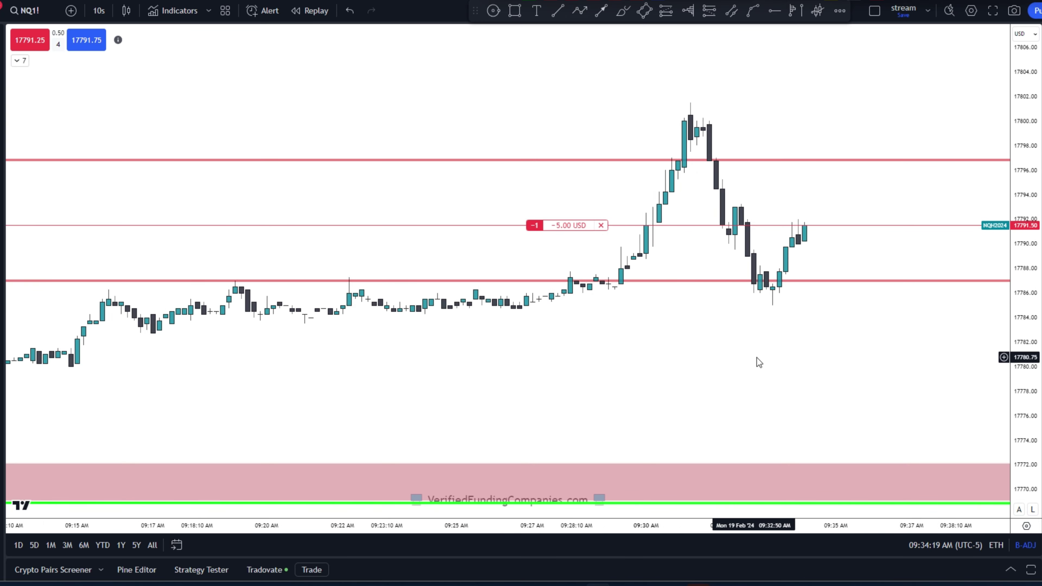
{"action": "scroll", "coordinate": [755, 355], "scroll_direction": "up", "scroll_amount": 1}
{"action": "left_click_drag", "start_coordinate": [743, 336], "coordinate": [744, 344]}
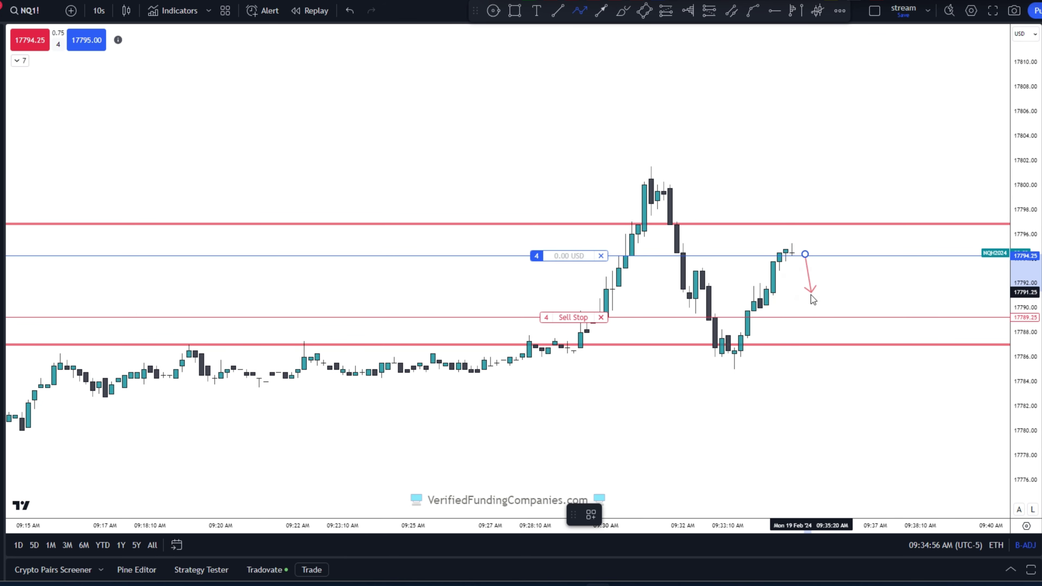
Step: Sketch a projected price path from 17794.25 down to about 17791 and back up to about 17798
{"action": "left_click", "coordinate": [811, 295]}
{"action": "left_click", "coordinate": [831, 213]}
{"action": "double_click", "coordinate": [644, 215]}
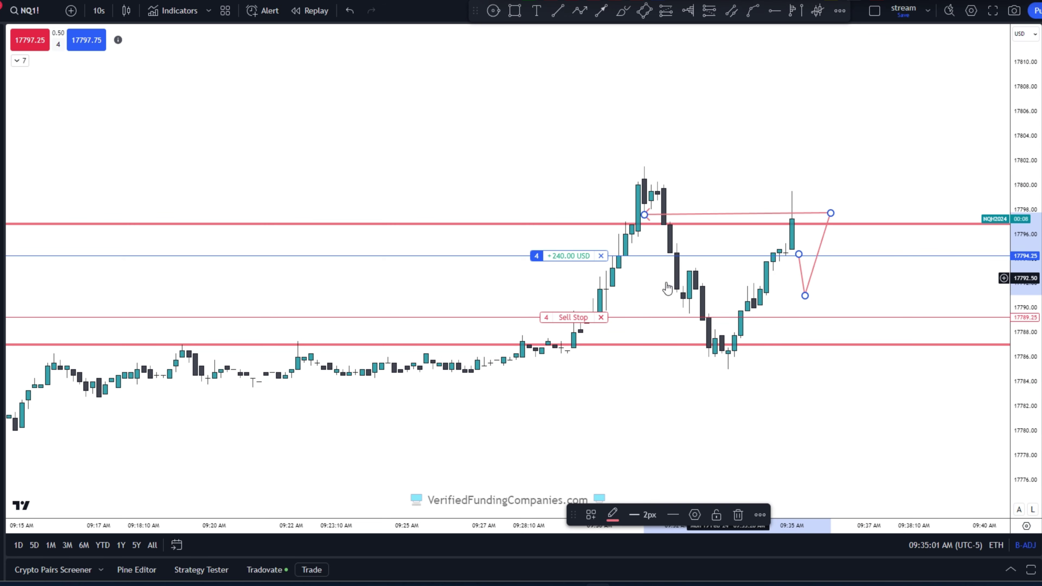
Step: Set the order quantity to 2, sell two of the four long contracts at market, and delete the sketched price path
{"action": "left_click", "coordinate": [58, 41]}
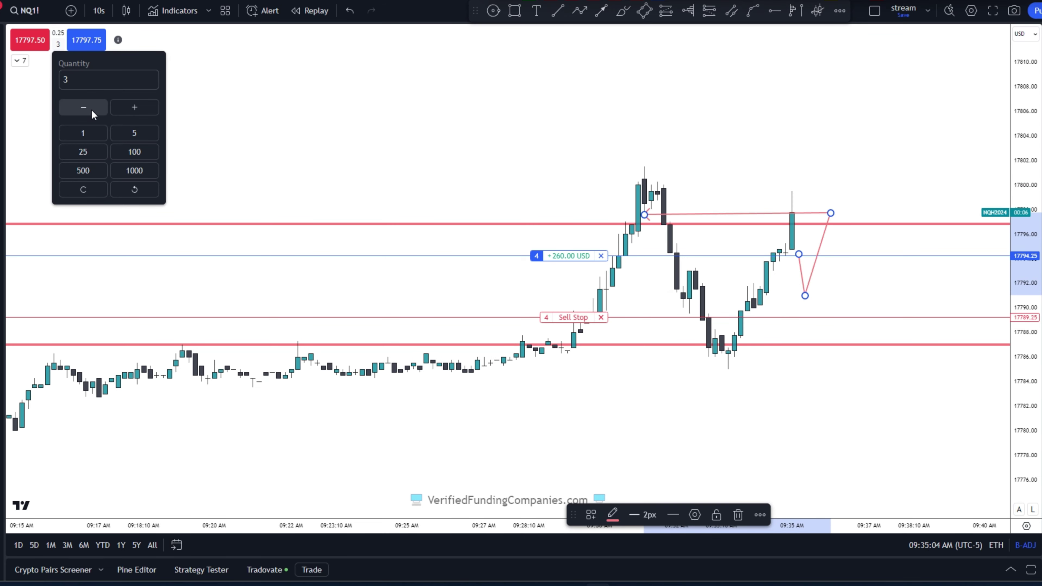
{"action": "left_click", "coordinate": [91, 109]}
{"action": "left_click", "coordinate": [737, 515]}
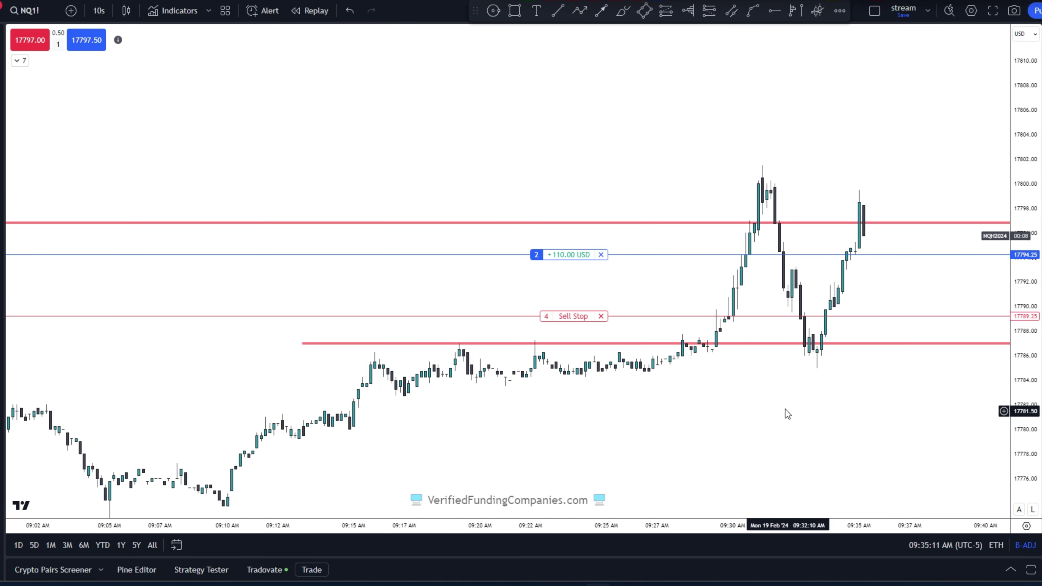
Step: Draw a rectangle from 17799.50 to 17794.50 starting at the 09:35 AM candle, and apply the ls drawing template to it
{"action": "scroll", "coordinate": [785, 410], "scroll_direction": "up", "scroll_amount": 5}
{"action": "left_click_drag", "start_coordinate": [634, 363], "coordinate": [838, 376]}
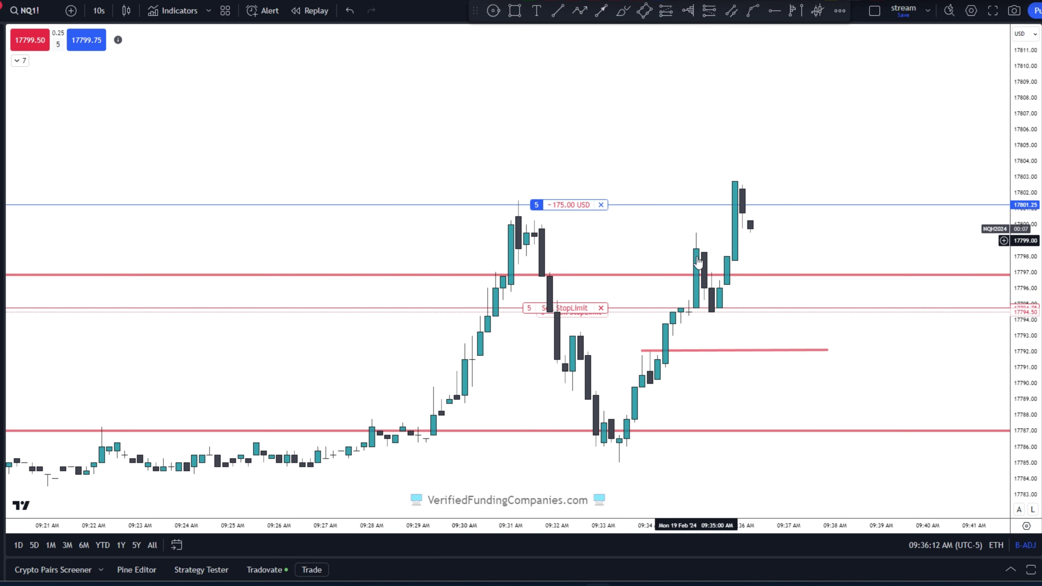
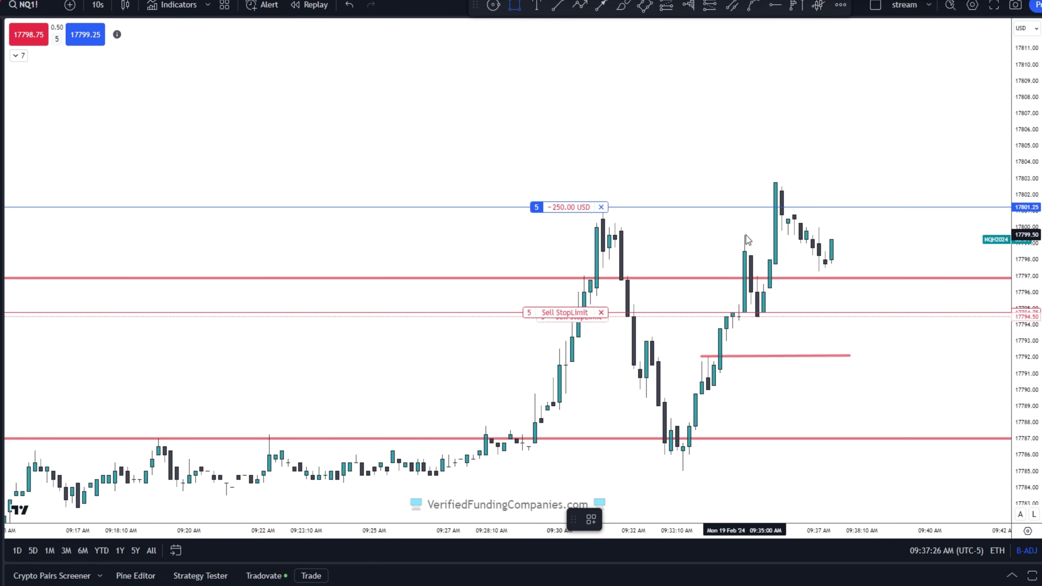
{"action": "mouse_move", "coordinate": [762, 286]}
{"action": "left_mouse_down"}
{"action": "mouse_move", "coordinate": [857, 328]}
{"action": "mouse_move", "coordinate": [942, 318]}
{"action": "left_mouse_up"}
{"action": "left_click", "coordinate": [592, 518]}
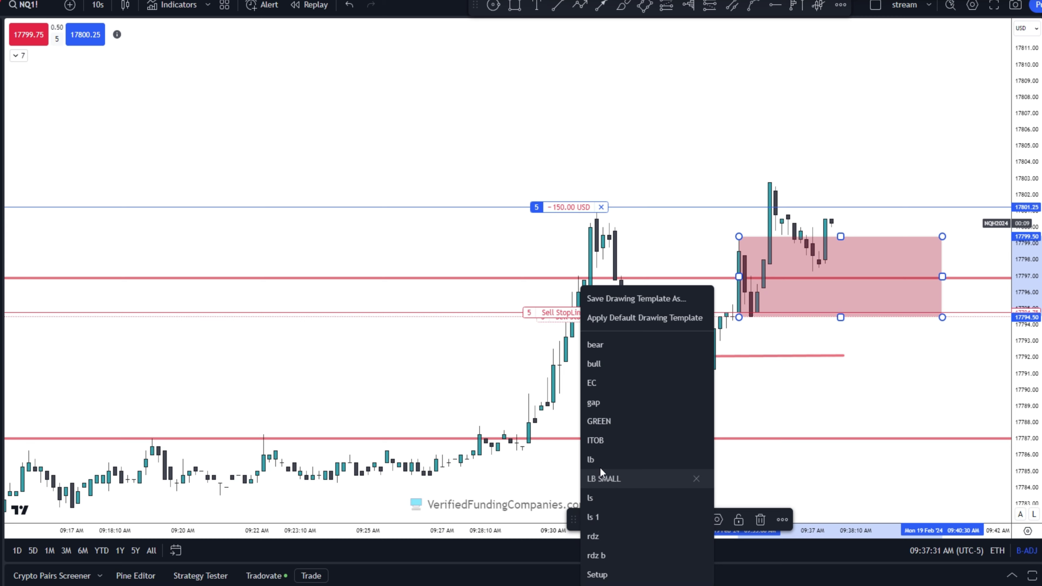
{"action": "left_click", "coordinate": [605, 498]}
{"action": "left_click", "coordinate": [762, 225]}
{"action": "scroll", "coordinate": [782, 301], "scroll_direction": "up", "scroll_amount": 2}
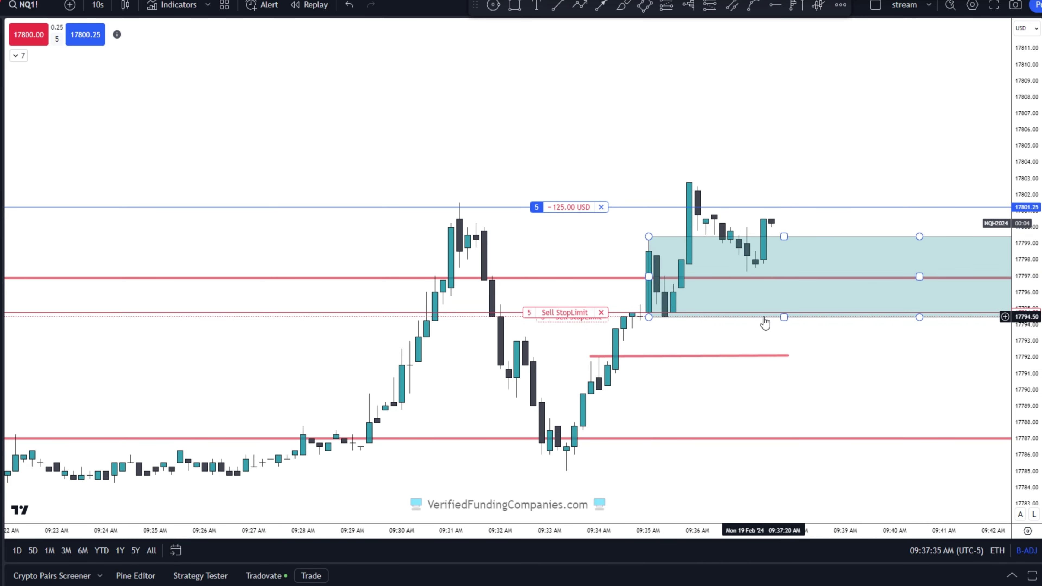
Step: Reshape the teal rectangle to start at about the 09:31 AM candle and span about 17801.50 to 17797.50
{"action": "scroll", "coordinate": [889, 404], "scroll_direction": "down", "scroll_amount": 2}
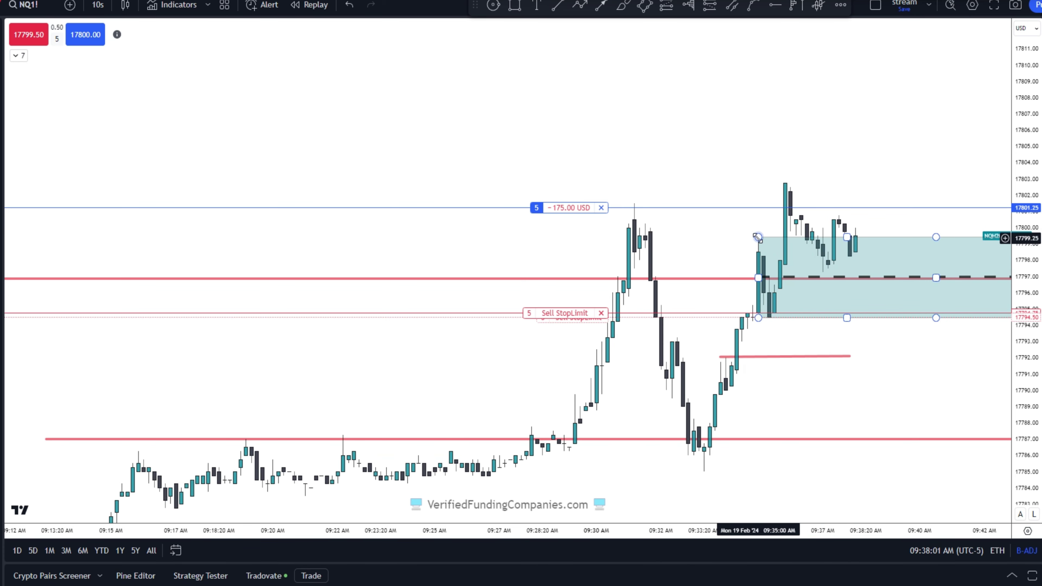
{"action": "left_click_drag", "start_coordinate": [758, 237], "coordinate": [627, 203]}
{"action": "left_click_drag", "start_coordinate": [628, 317], "coordinate": [621, 269]}
{"action": "scroll", "coordinate": [718, 298], "scroll_direction": "up", "scroll_amount": 3}
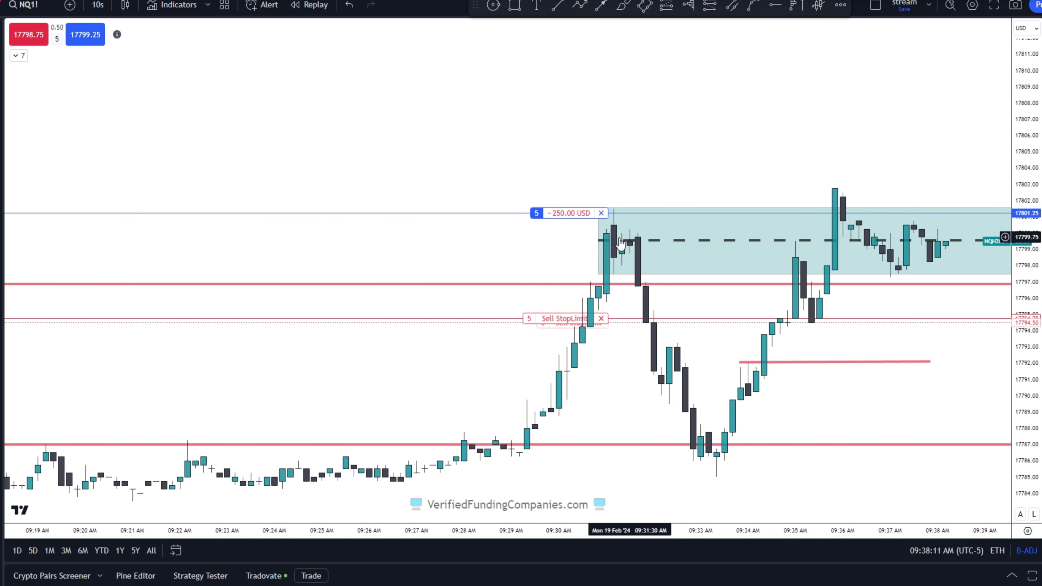
Step: Delete the reshaped teal rectangle from the chart
{"action": "left_click", "coordinate": [614, 275]}
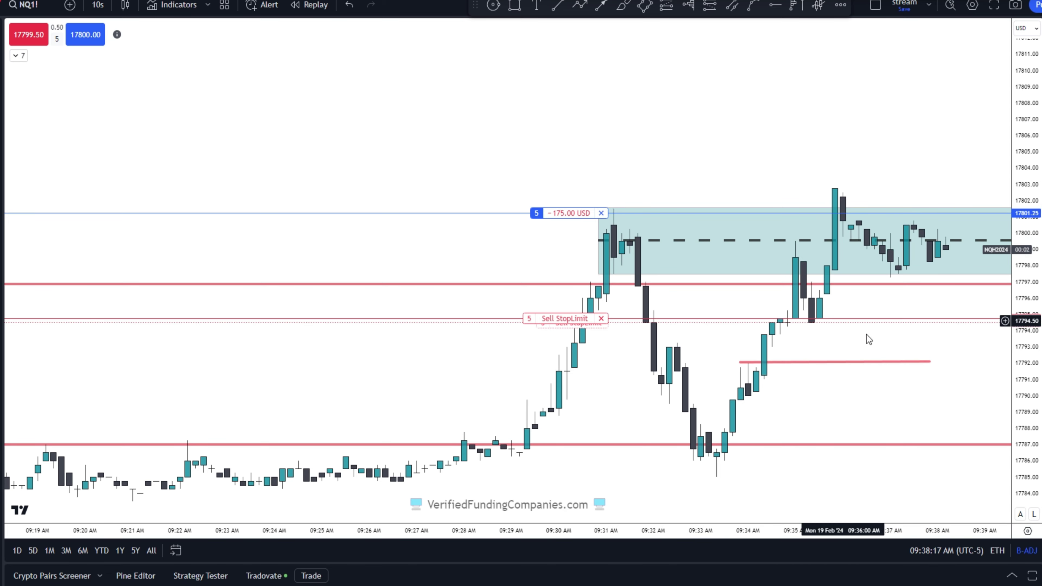
{"action": "key", "text": "Delete"}
{"action": "scroll", "coordinate": [781, 385], "scroll_direction": "down", "scroll_amount": 4}
{"action": "left_click_drag", "start_coordinate": [799, 388], "coordinate": [755, 383]}
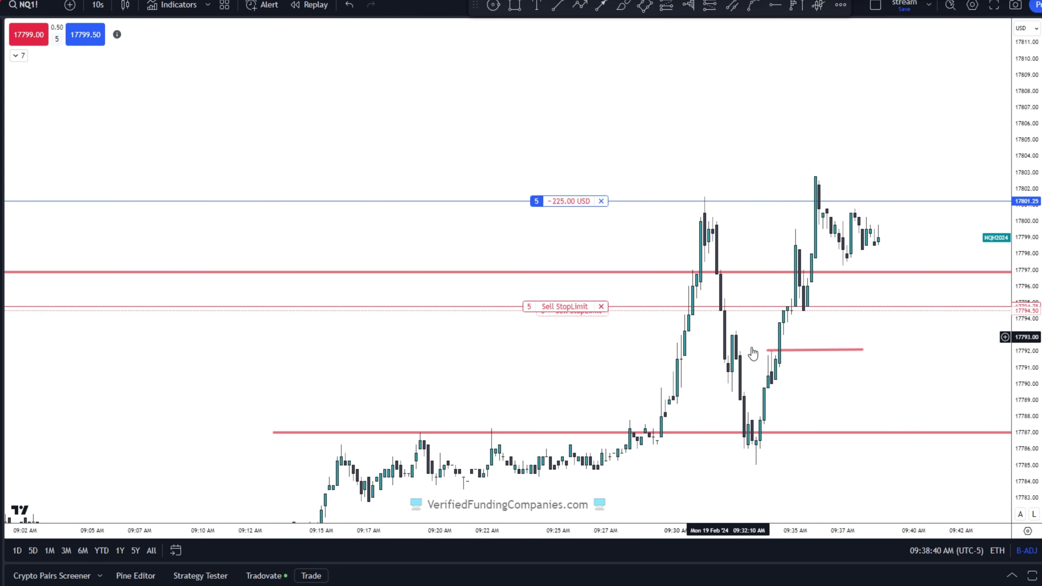
{"action": "scroll", "coordinate": [814, 374], "scroll_direction": "down", "scroll_amount": 2}
{"action": "scroll", "coordinate": [826, 379], "scroll_direction": "up", "scroll_amount": 2}
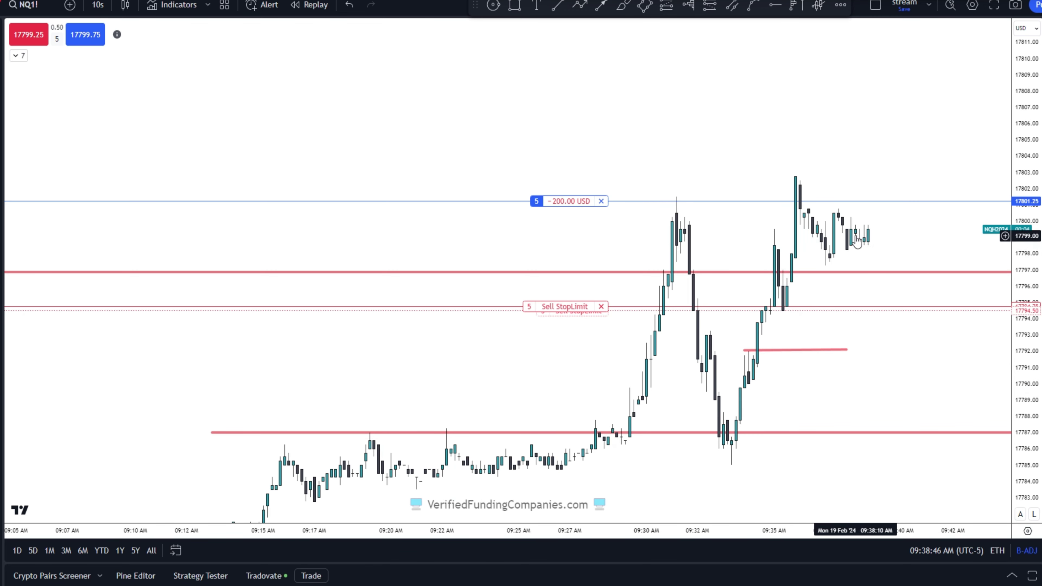
Step: View the chart on the 10-minute interval, and set the interval to 30 seconds
{"action": "left_click", "coordinate": [97, 5]}
{"action": "left_click", "coordinate": [115, 173]}
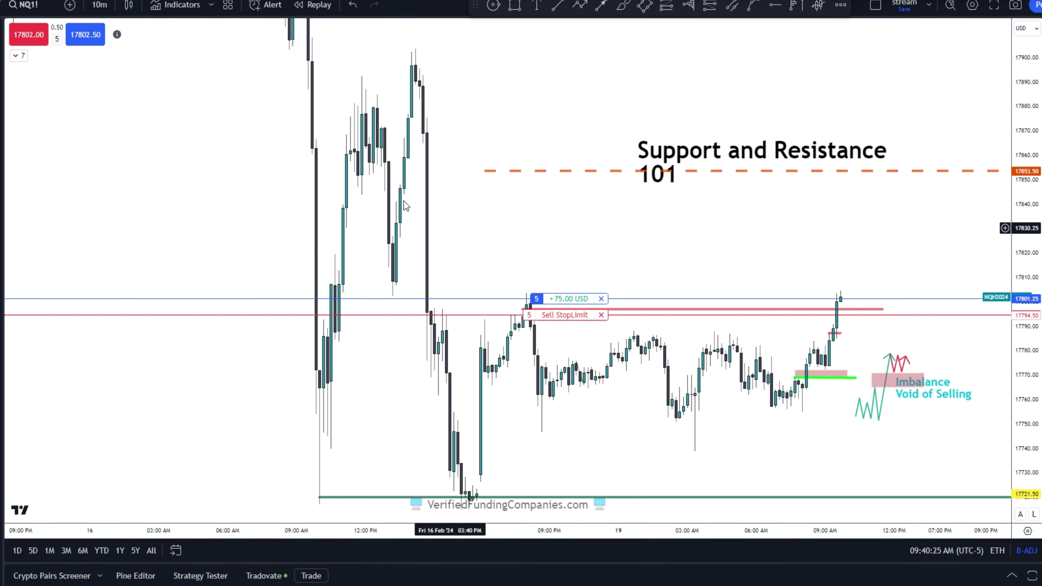
{"action": "left_click", "coordinate": [100, 5]}
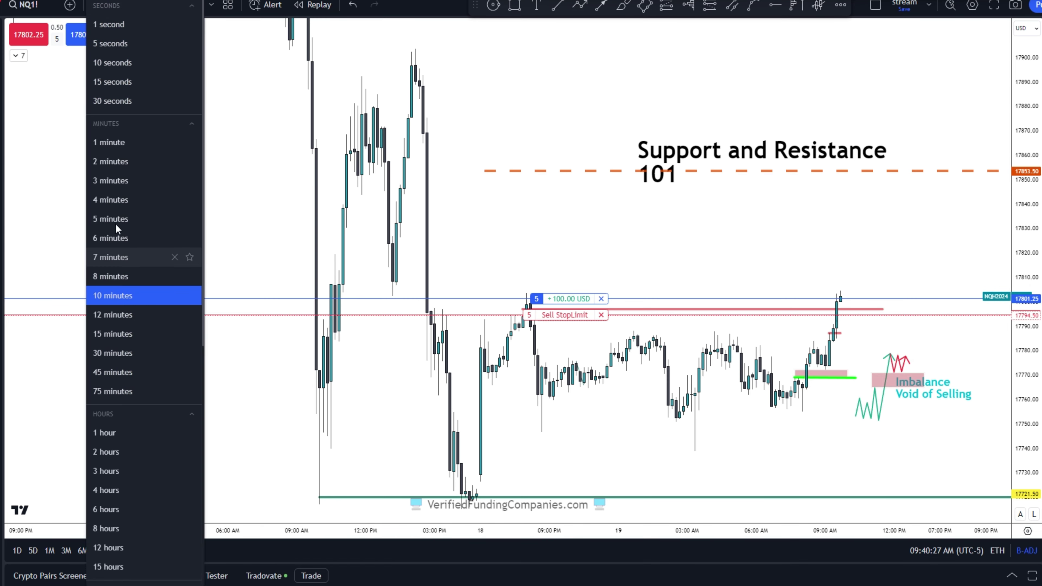
{"action": "left_click", "coordinate": [123, 106]}
Step: Draw a rectangle over the gap in the 16 Feb sell-off at about 02:46 PM, from about 17825 to 17836
{"action": "scroll", "coordinate": [163, 172], "scroll_direction": "down", "scroll_amount": 5}
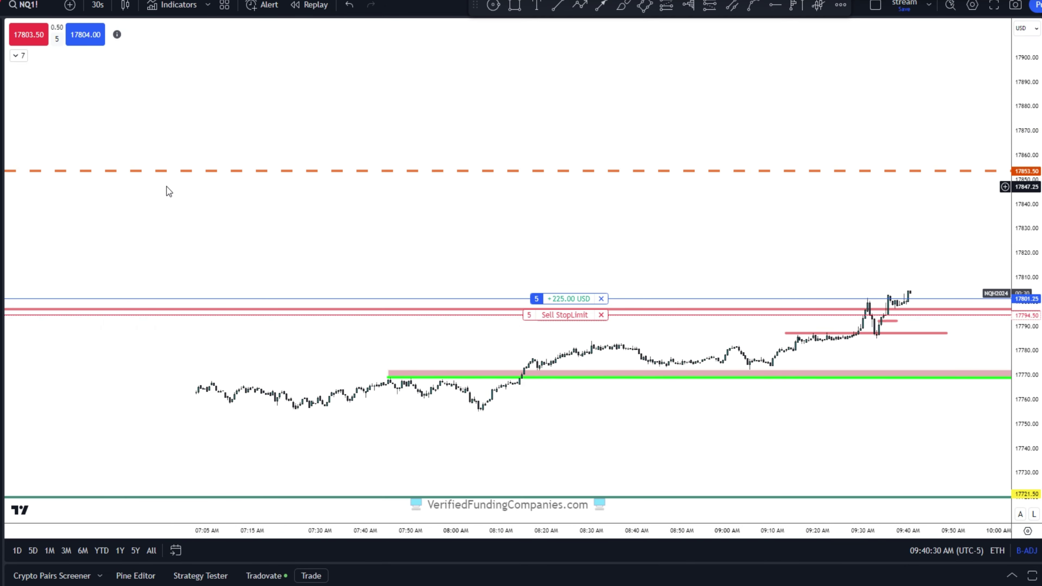
{"action": "left_click_drag", "start_coordinate": [242, 205], "coordinate": [315, 216]}
{"action": "left_click_drag", "start_coordinate": [178, 219], "coordinate": [448, 217]}
{"action": "left_click_drag", "start_coordinate": [232, 239], "coordinate": [516, 226]}
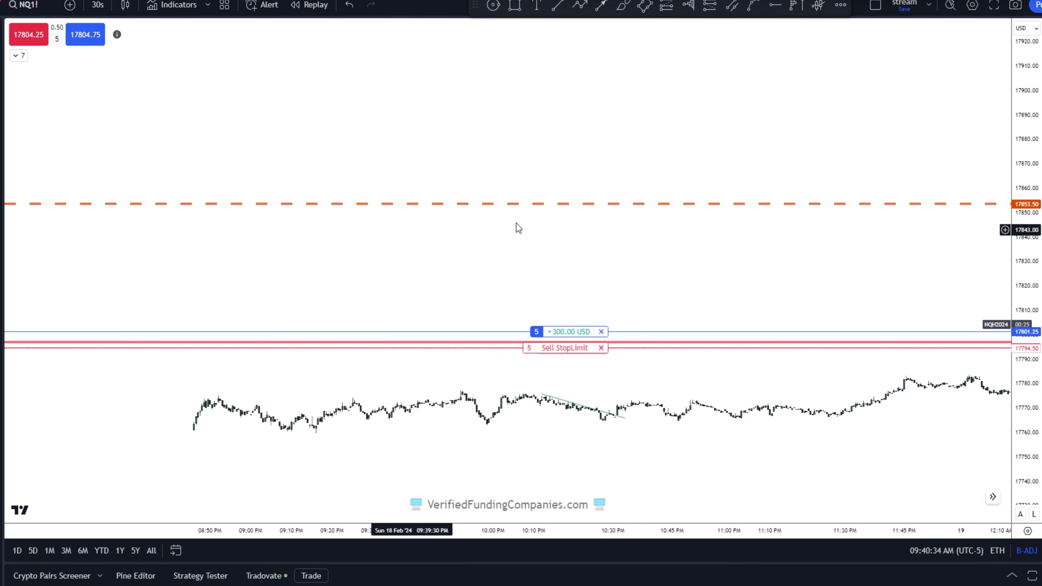
{"action": "left_click_drag", "start_coordinate": [186, 212], "coordinate": [590, 242]}
{"action": "scroll", "coordinate": [566, 261], "scroll_direction": "up", "scroll_amount": 5}
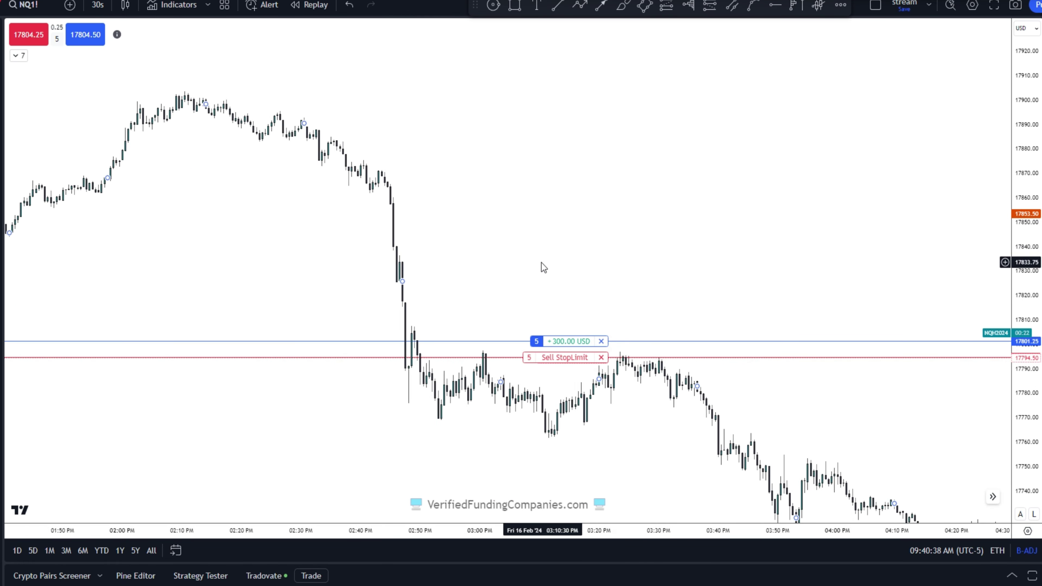
{"action": "left_click_drag", "start_coordinate": [246, 255], "coordinate": [545, 246]}
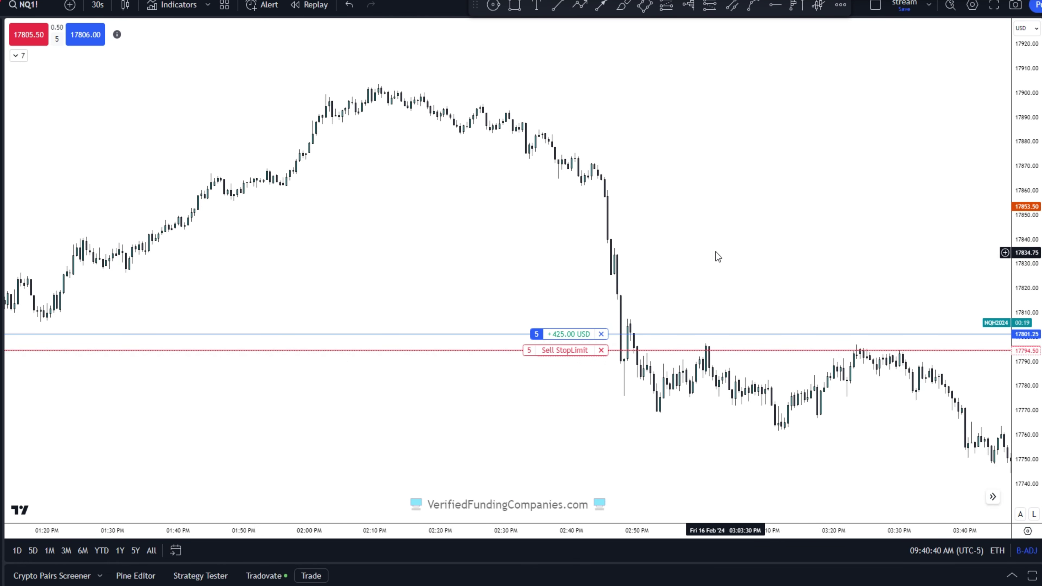
{"action": "scroll", "coordinate": [526, 275], "scroll_direction": "up", "scroll_amount": 3}
{"action": "left_click_drag", "start_coordinate": [483, 272], "coordinate": [335, 264]}
{"action": "scroll", "coordinate": [335, 265], "scroll_direction": "up", "scroll_amount": 2}
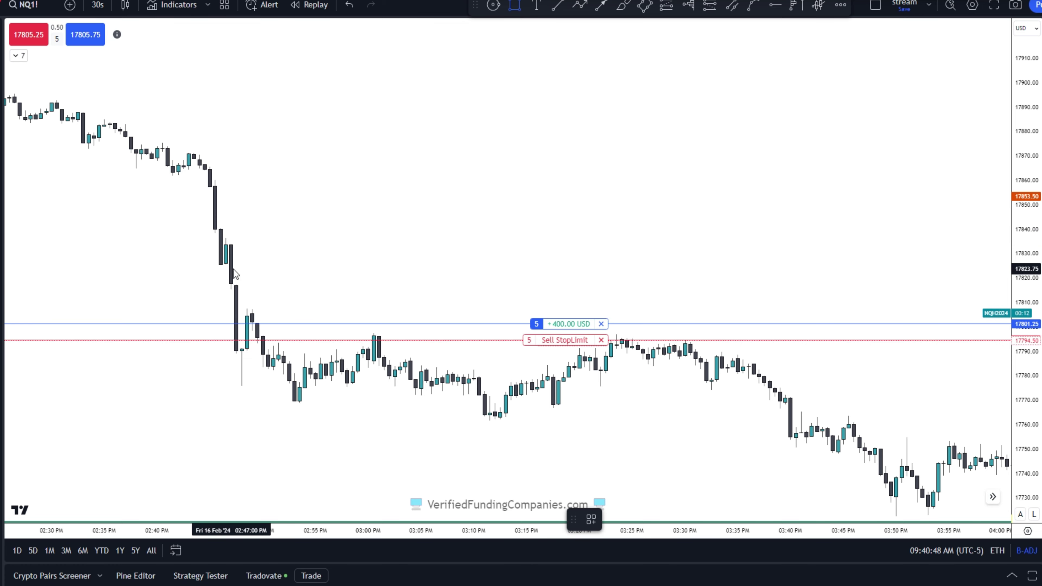
{"action": "left_click_drag", "start_coordinate": [220, 266], "coordinate": [222, 238]}
Step: Draw a horizontal trend line at 17803.00 from the 09:35:30 AM candle to about 09:48 AM
{"action": "scroll", "coordinate": [491, 168], "scroll_direction": "down", "scroll_amount": 2}
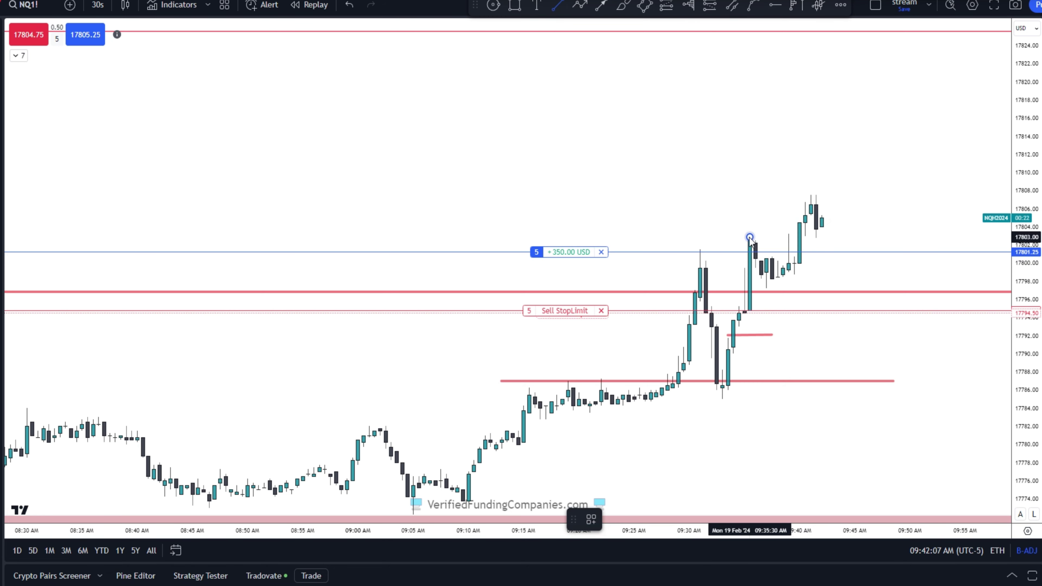
{"action": "left_click", "coordinate": [887, 236]}
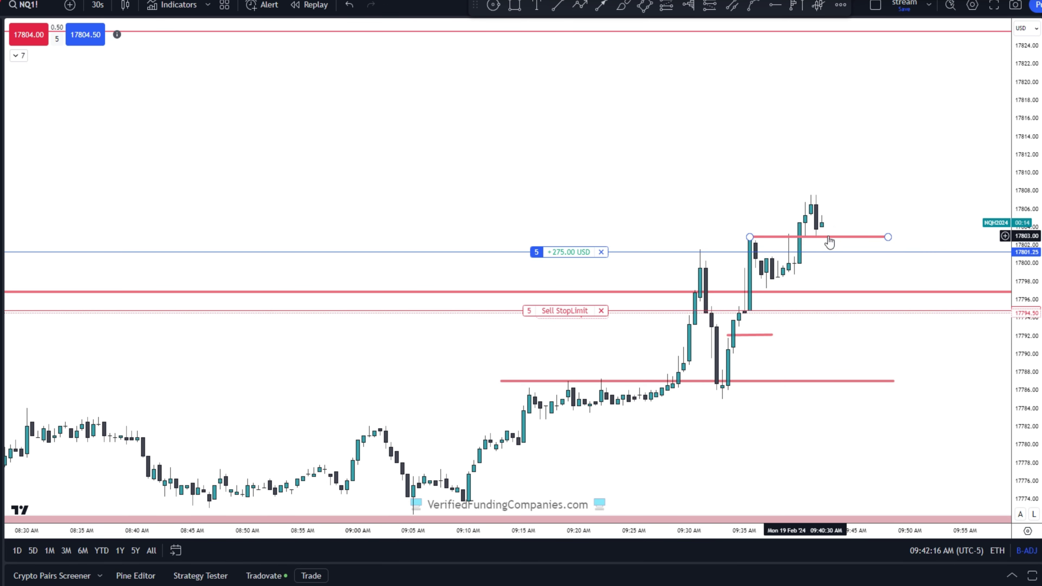
{"action": "scroll", "coordinate": [786, 287], "scroll_direction": "down", "scroll_amount": 2}
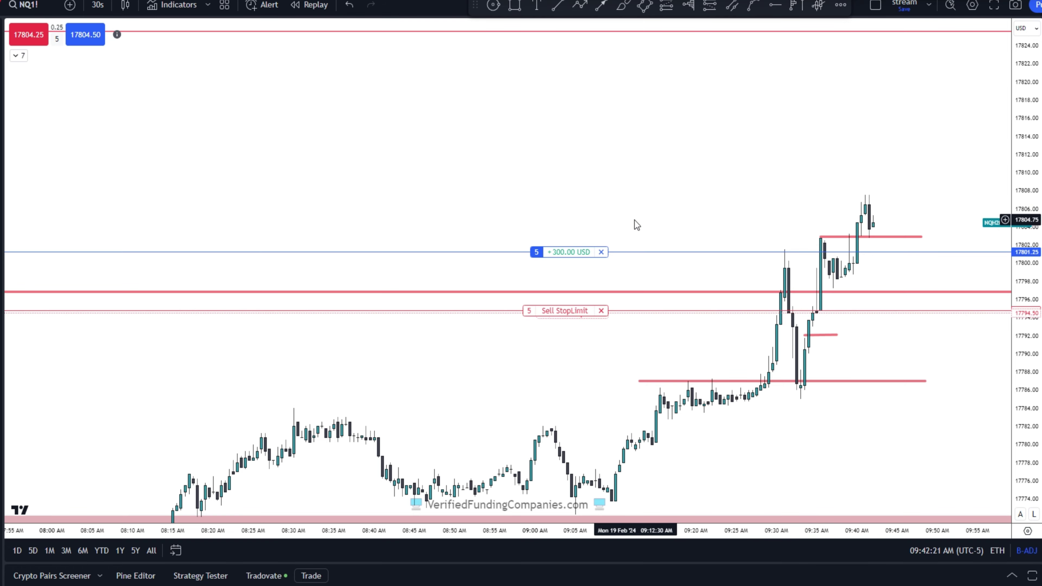
{"action": "left_click_drag", "start_coordinate": [686, 229], "coordinate": [587, 151]}
{"action": "left_click_drag", "start_coordinate": [684, 136], "coordinate": [654, 176]}
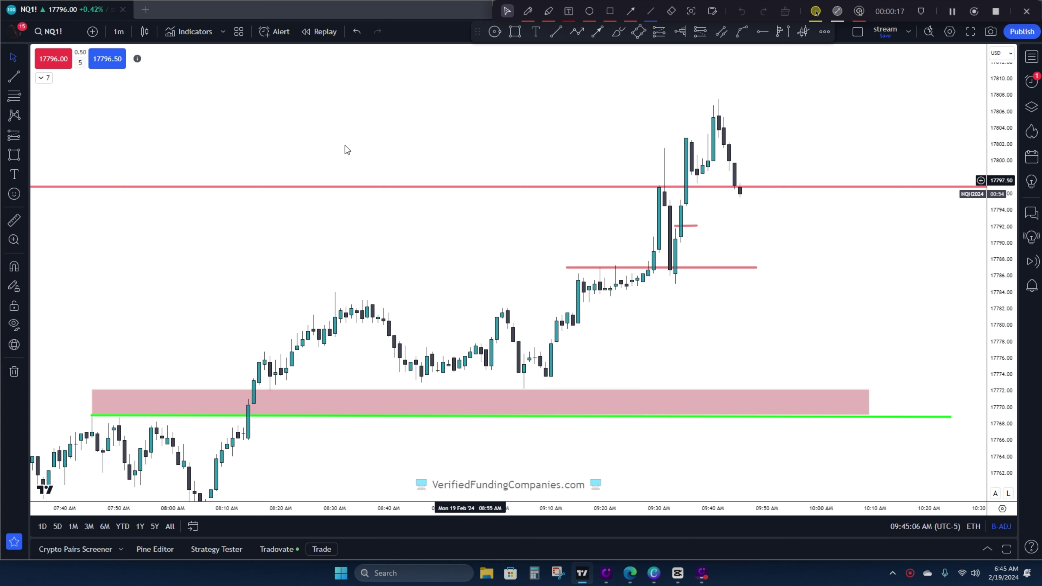
Step: Sell 5 contracts at market and protect the short with a 5-contract buy stop-limit order at about 17804.50
{"action": "left_click", "coordinate": [63, 59]}
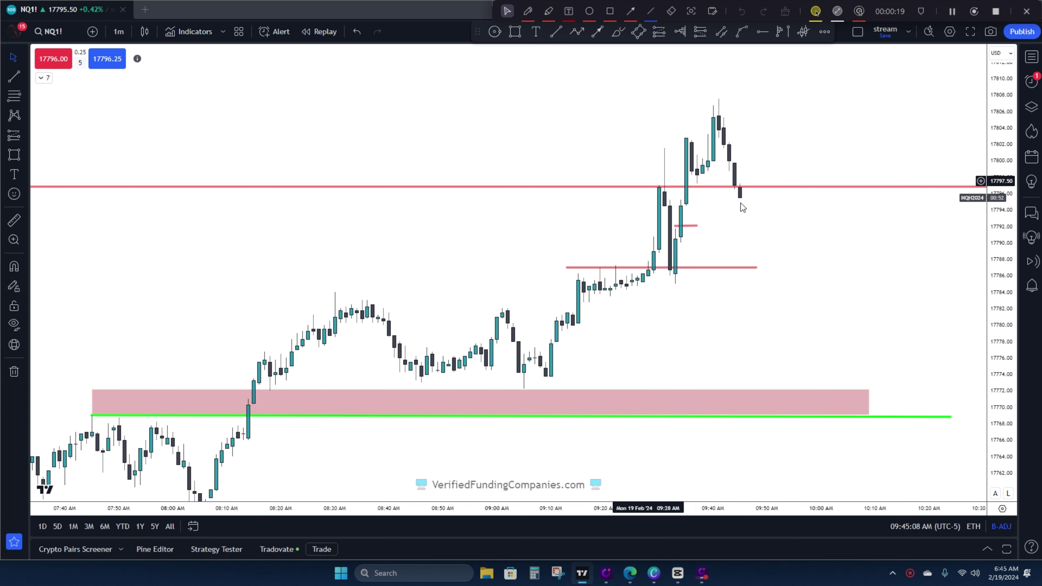
{"action": "left_click", "coordinate": [981, 126]}
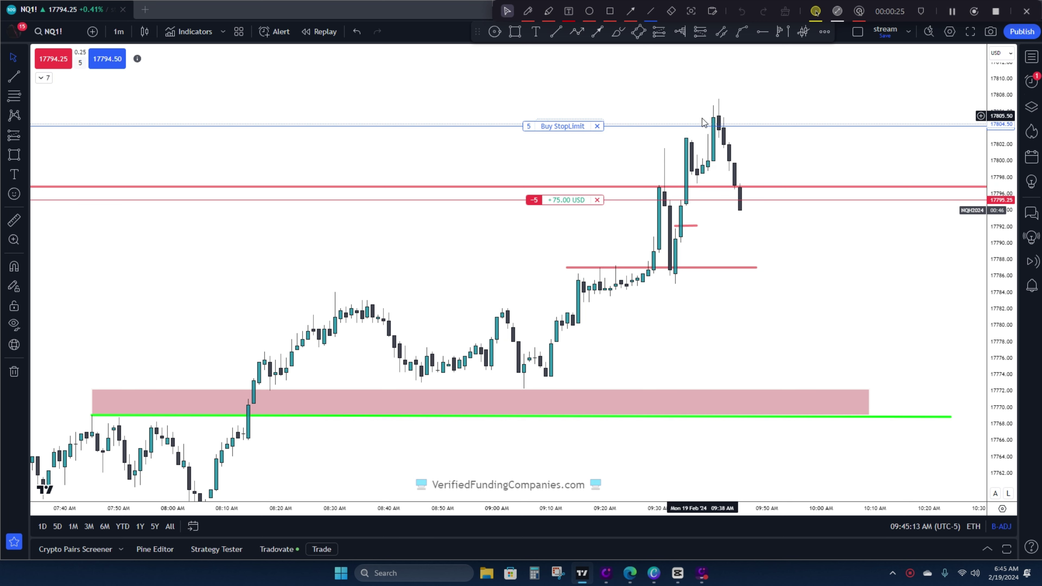
{"action": "left_click_drag", "start_coordinate": [791, 221], "coordinate": [786, 197]}
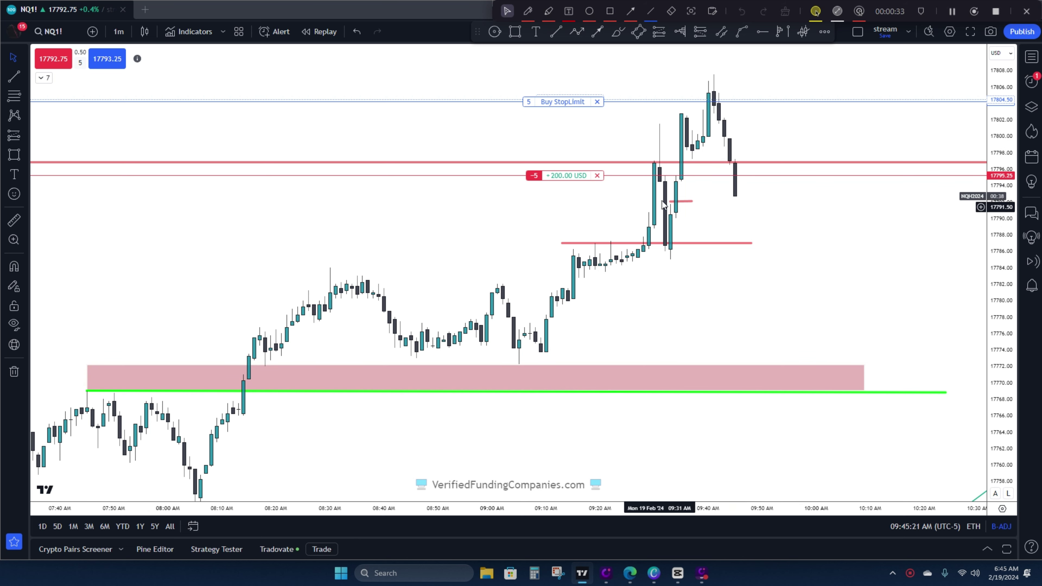
{"action": "left_click", "coordinate": [681, 202]}
{"action": "left_click", "coordinate": [724, 220]}
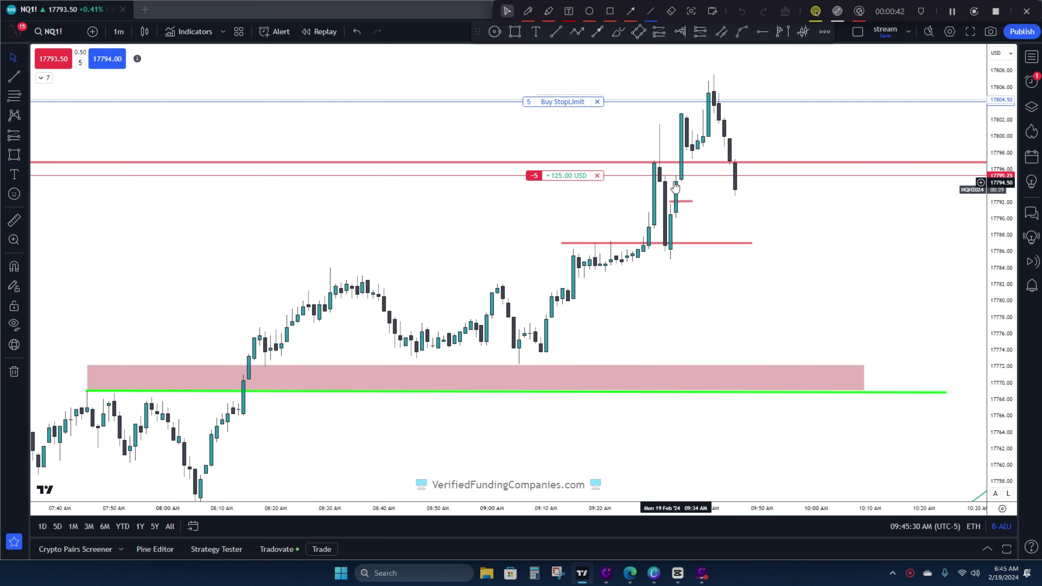
Step: Extend the pink zone above the green support line so that it ends at 10:24 AM
{"action": "scroll", "coordinate": [666, 290], "scroll_direction": "down", "scroll_amount": 3}
{"action": "left_click_drag", "start_coordinate": [725, 322], "coordinate": [679, 228]}
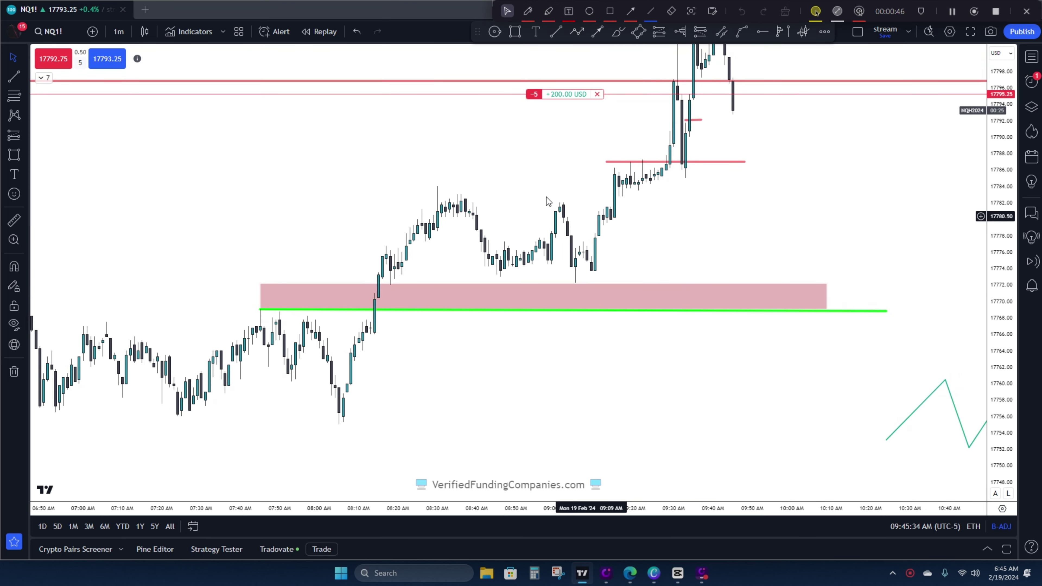
{"action": "left_click_drag", "start_coordinate": [446, 331], "coordinate": [478, 278]}
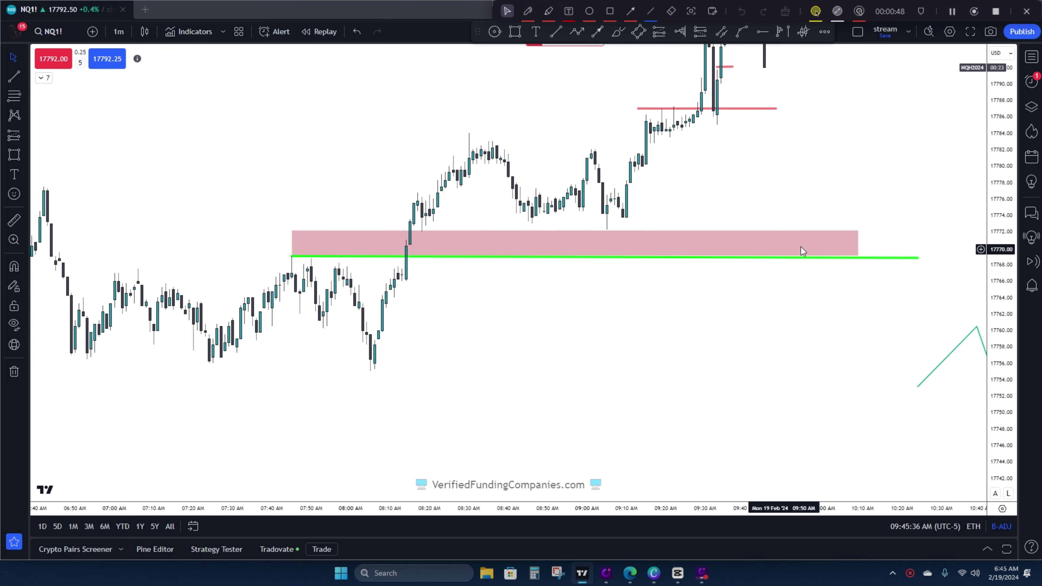
{"action": "left_click_drag", "start_coordinate": [860, 243], "coordinate": [916, 240]}
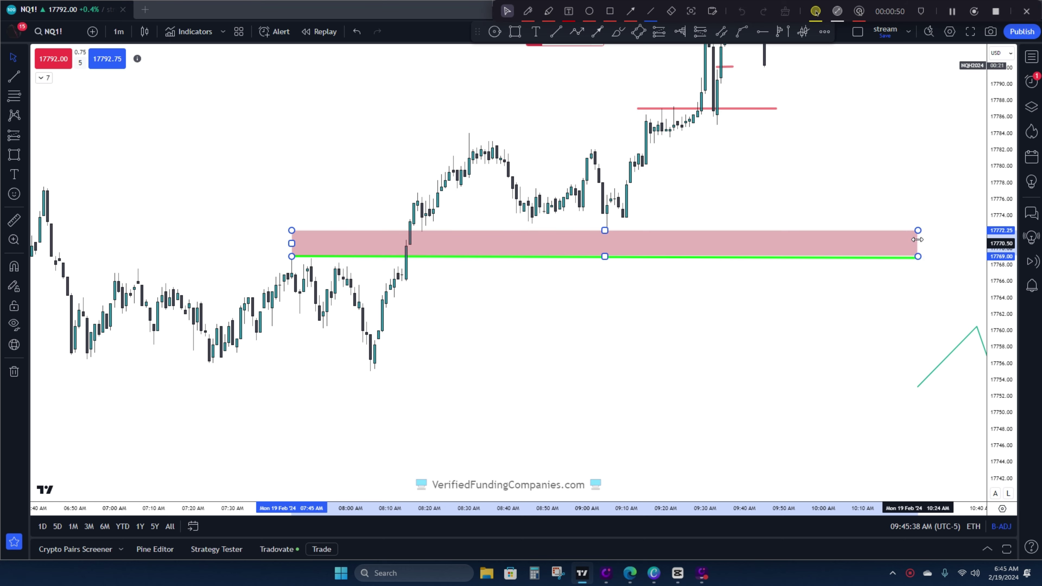
{"action": "left_click", "coordinate": [728, 173]}
Step: Draw a rectangle from about 17801.25 to 17785 starting at the 09:30 AM candle, and delete it
{"action": "left_click_drag", "start_coordinate": [745, 194], "coordinate": [677, 305]}
{"action": "scroll", "coordinate": [682, 304], "scroll_direction": "down", "scroll_amount": 3}
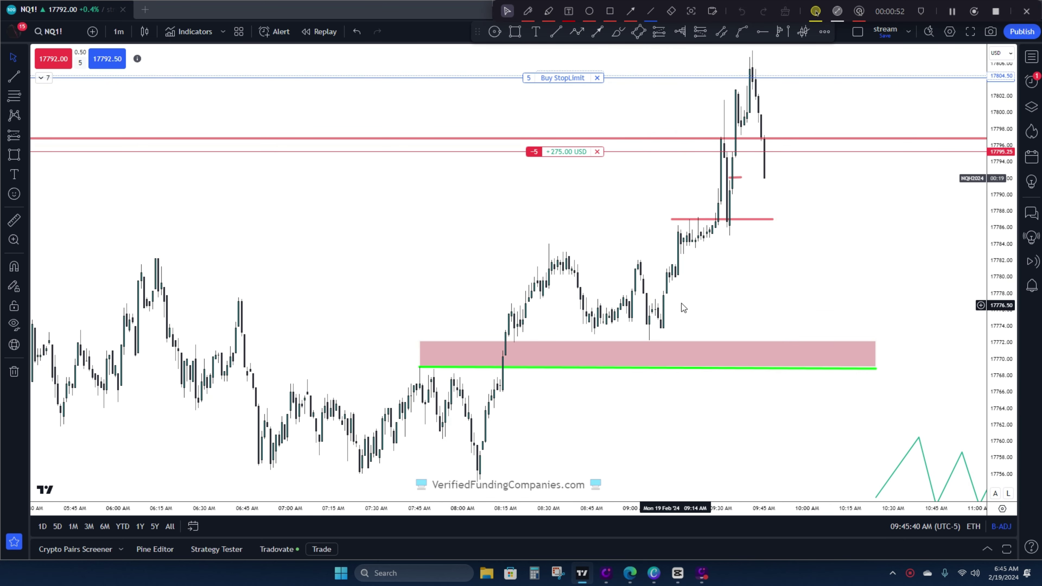
{"action": "scroll", "coordinate": [864, 312], "scroll_direction": "up", "scroll_amount": 2}
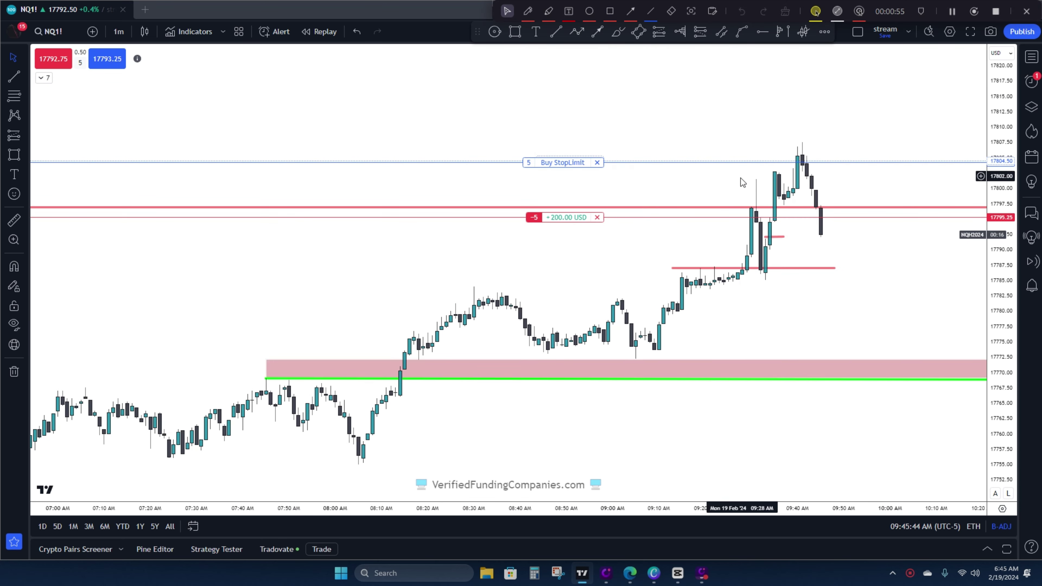
{"action": "left_click", "coordinate": [514, 32]}
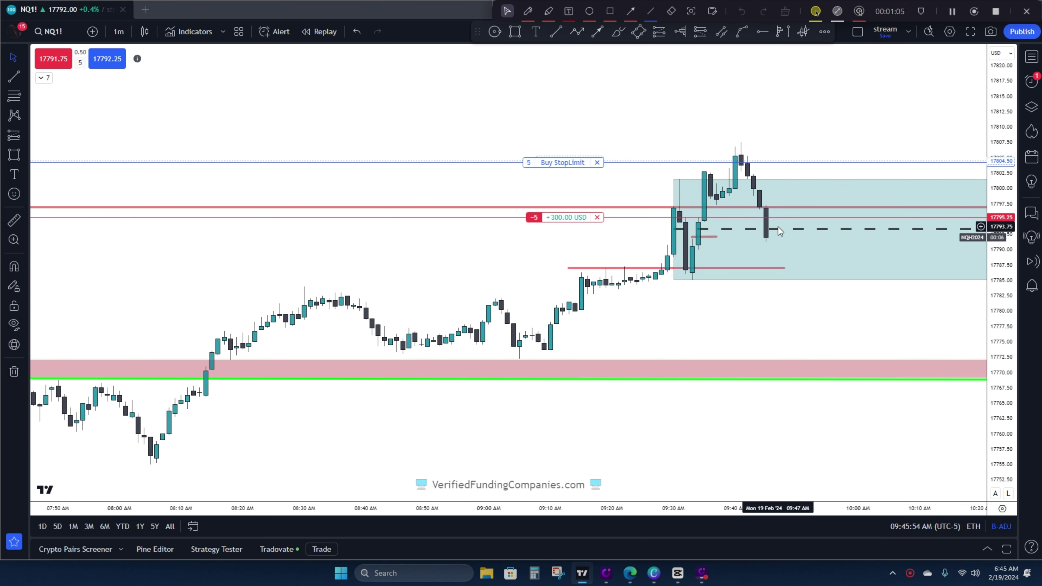
{"action": "left_click", "coordinate": [780, 228]}
{"action": "key", "text": "Delete"}
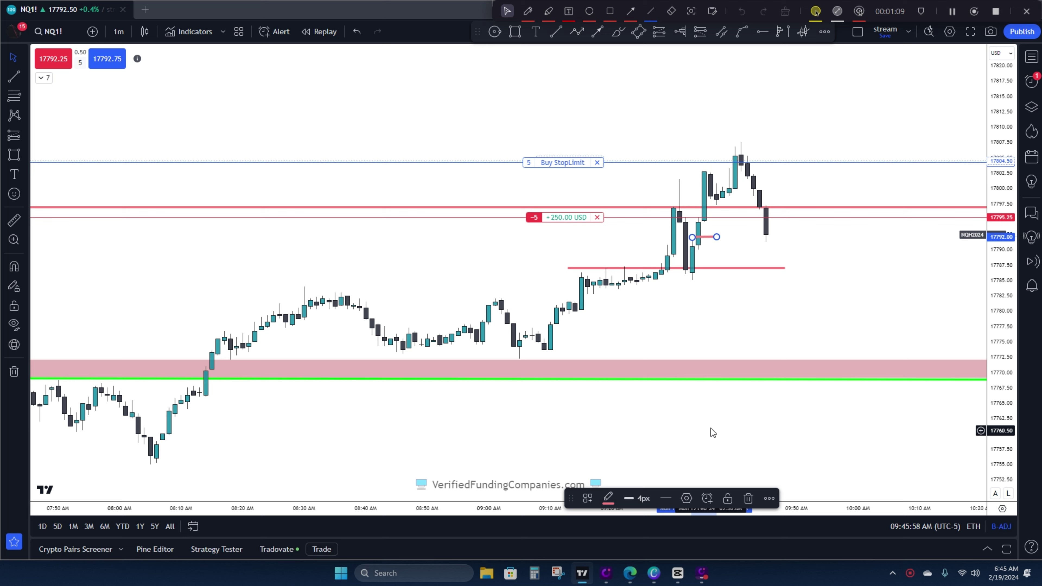
Step: Delete the short red trend line at 17792.00
{"action": "left_click", "coordinate": [749, 498]}
{"action": "scroll", "coordinate": [837, 316], "scroll_direction": "down", "scroll_amount": 3}
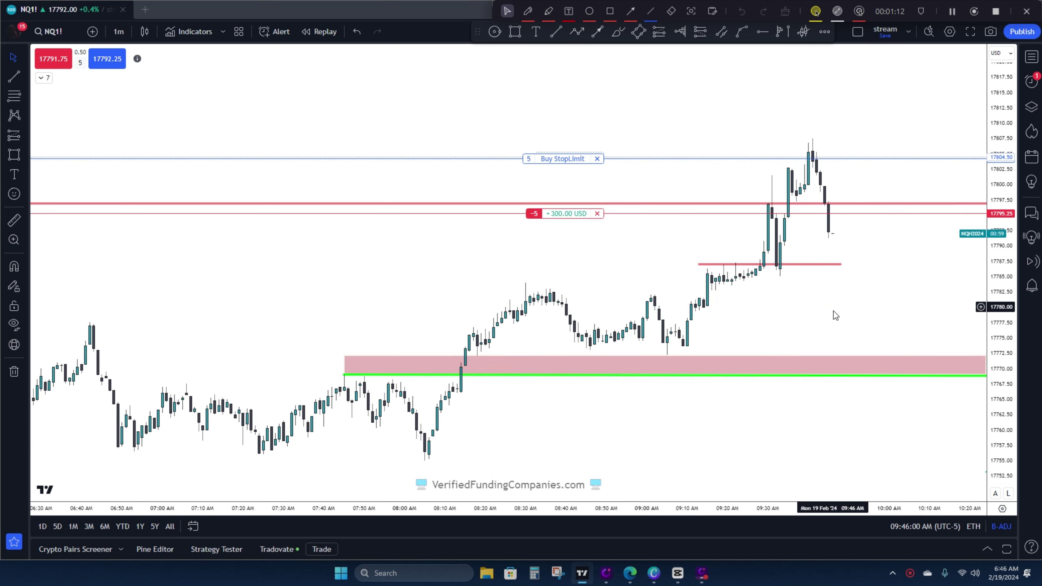
{"action": "scroll", "coordinate": [833, 311], "scroll_direction": "up", "scroll_amount": 1}
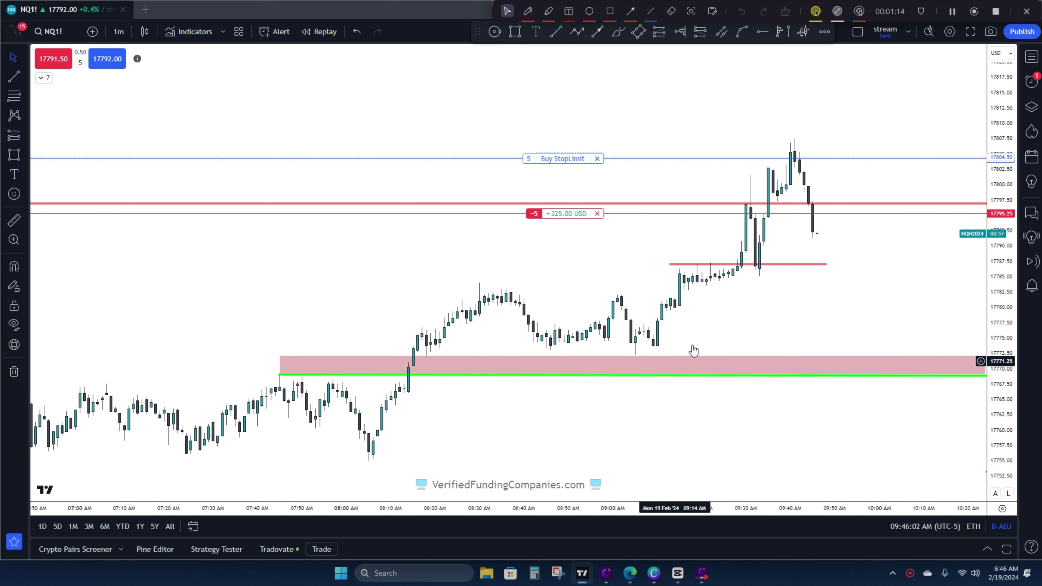
{"action": "left_click_drag", "start_coordinate": [825, 324], "coordinate": [841, 260]}
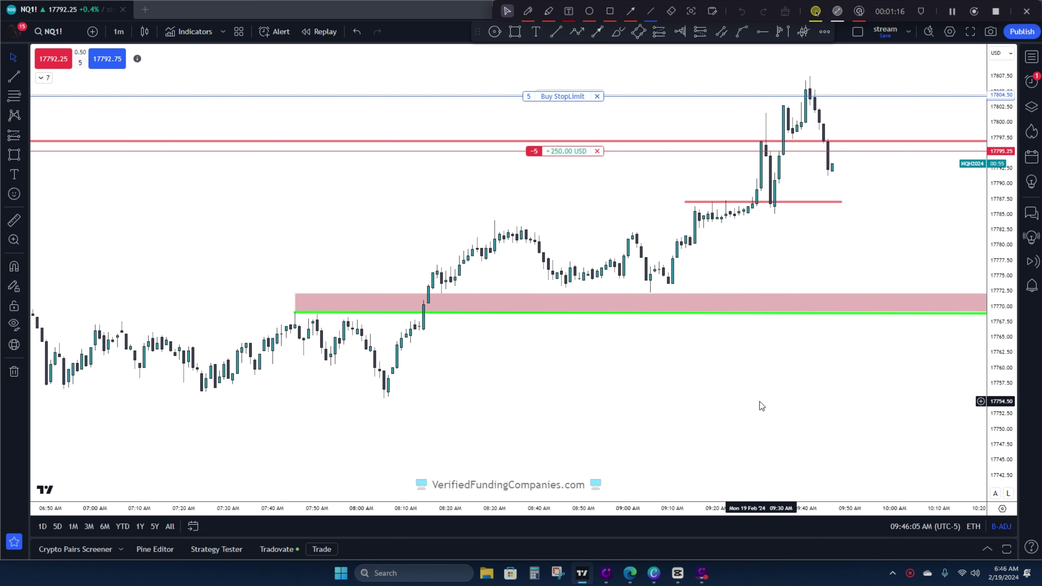
Step: Open the Tradovate account details to check the balance and equity, and collapse them again
{"action": "left_click", "coordinate": [978, 550]}
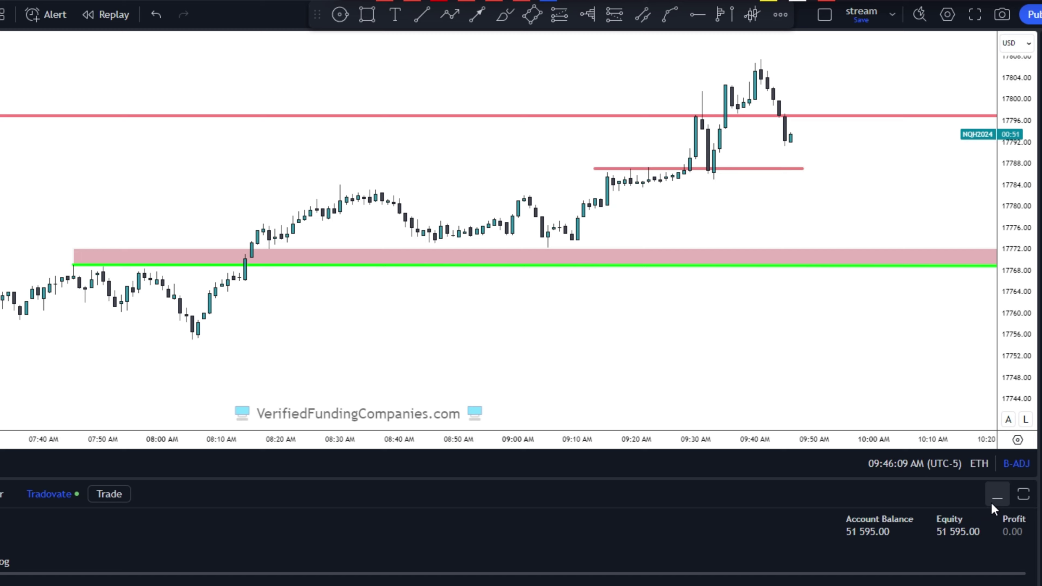
{"action": "left_click", "coordinate": [986, 393]}
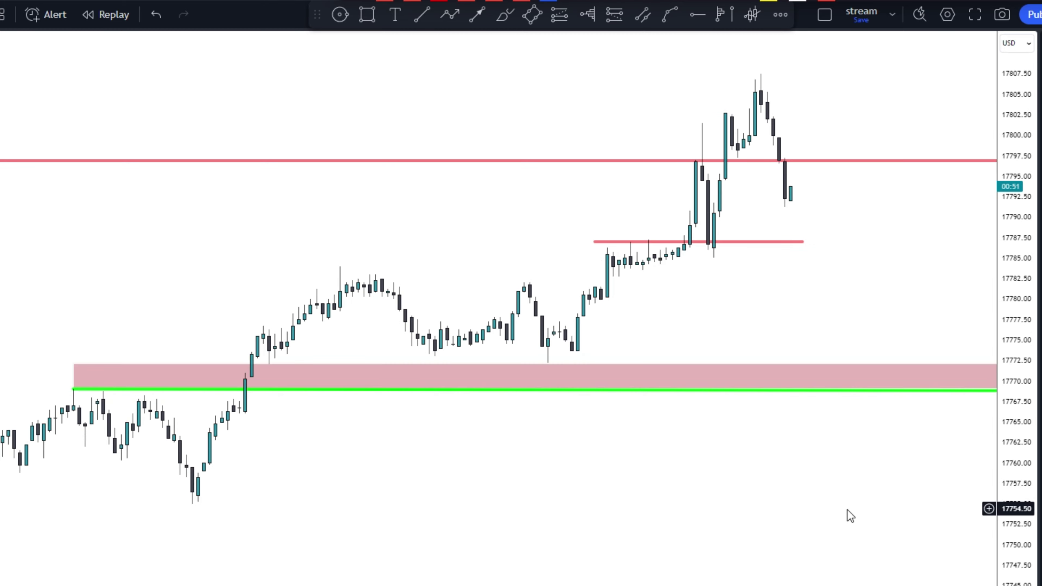
Step: Draw a horizontal red trend line at 17797.50 starting at the 09:37 AM candle and extending past the current price
{"action": "scroll", "coordinate": [525, 300], "scroll_direction": "up", "scroll_amount": 4}
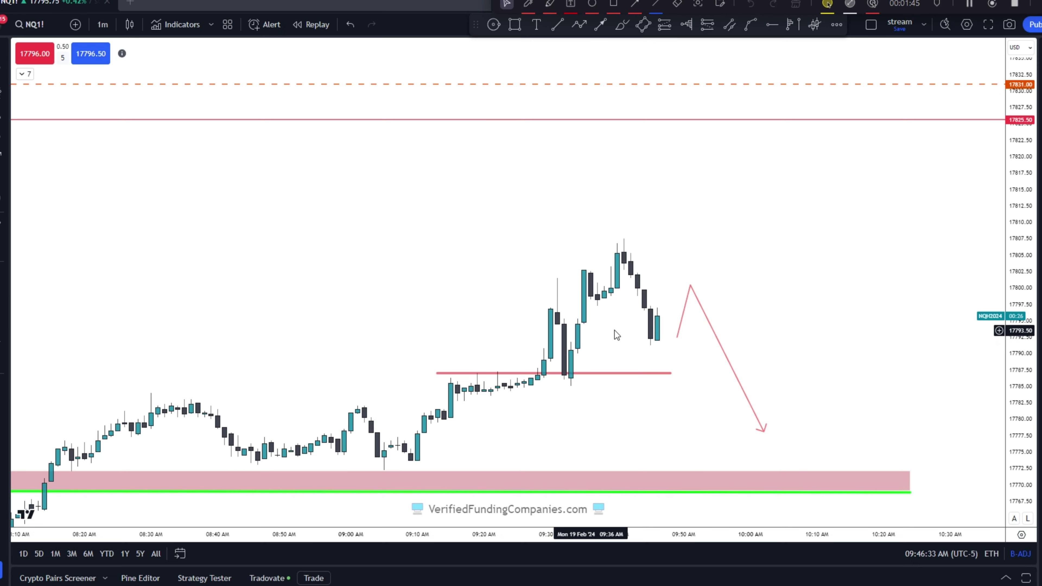
{"action": "left_click", "coordinate": [556, 25]}
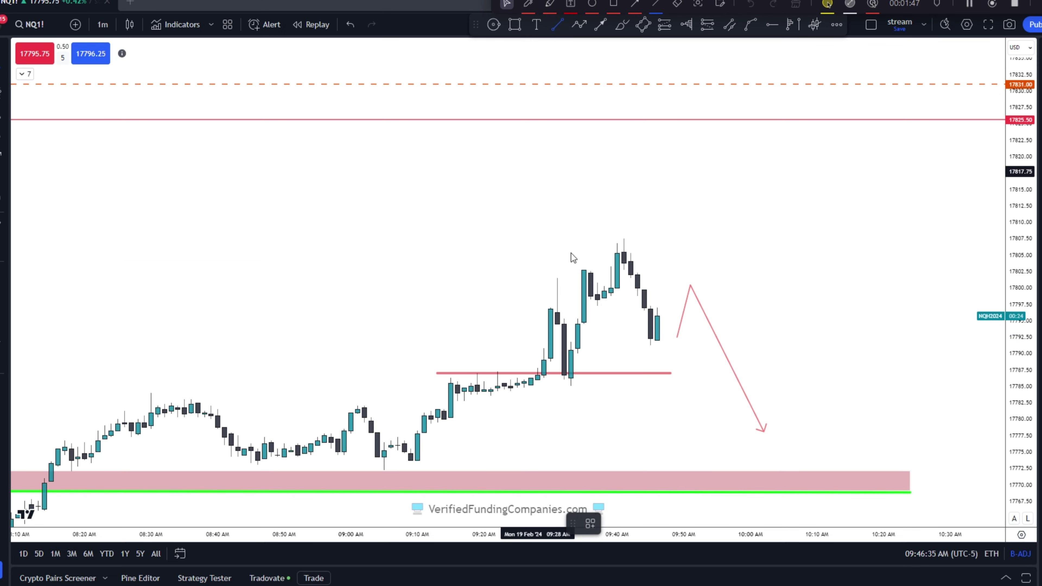
{"action": "left_click", "coordinate": [598, 304]}
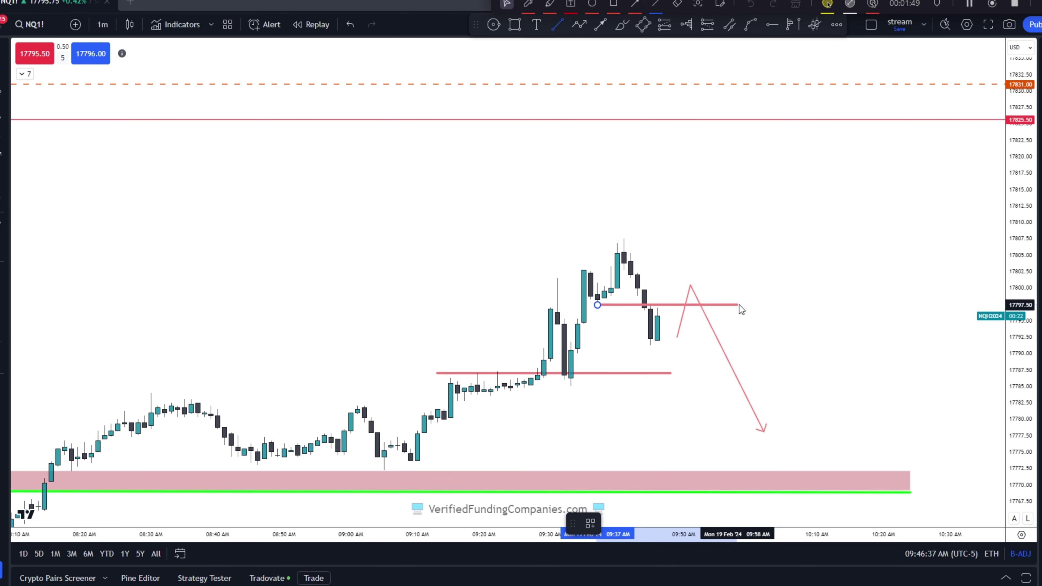
{"action": "left_click", "coordinate": [805, 304]}
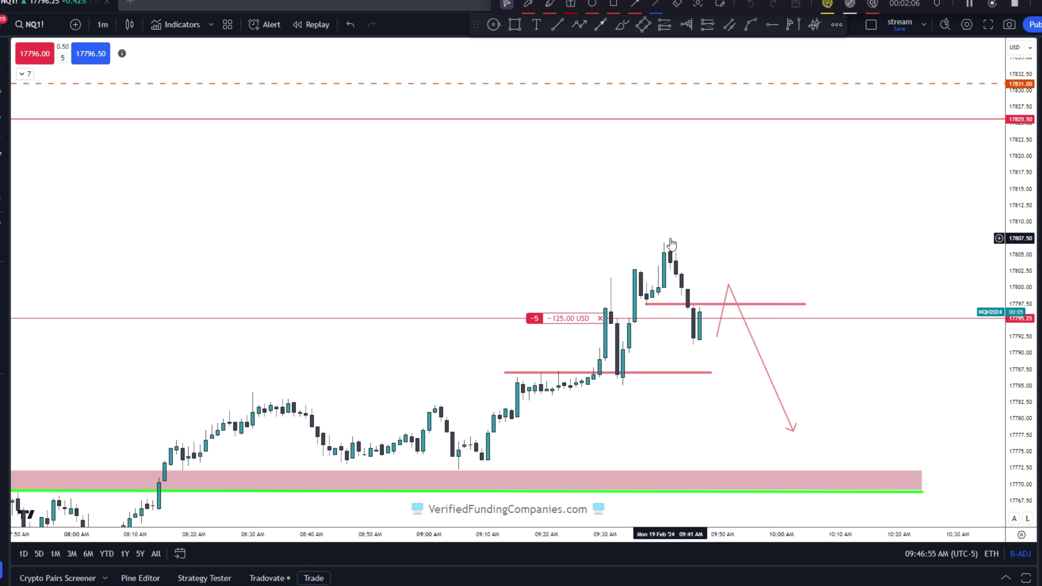
Step: Draw a teal zone from 17797.50 up to about 17807.50, starting at the 09:37 AM candle
{"action": "left_click", "coordinate": [723, 311]}
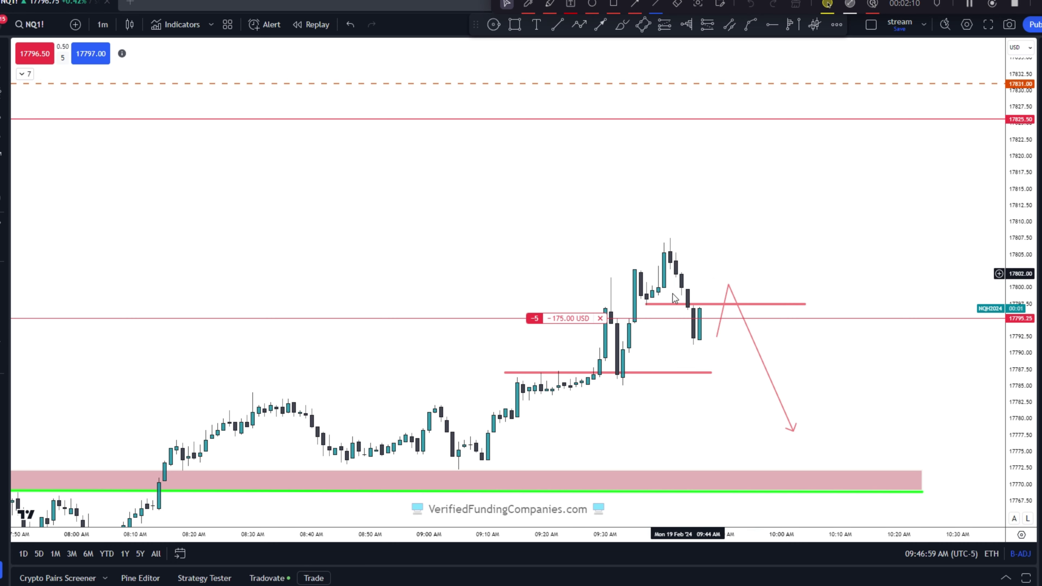
{"action": "left_click", "coordinate": [681, 271]}
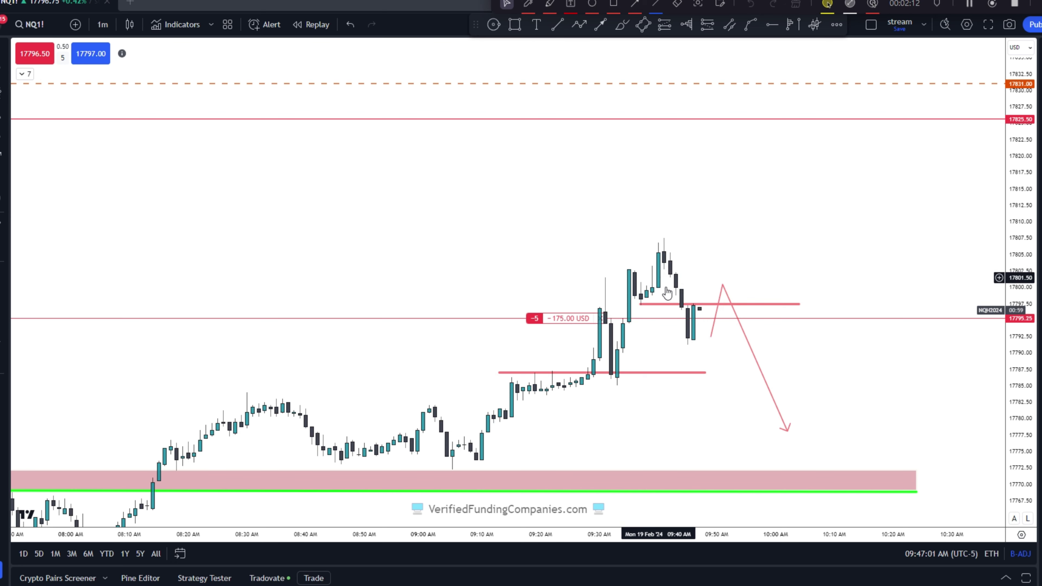
{"action": "left_click", "coordinate": [515, 26]}
{"action": "left_click_drag", "start_coordinate": [641, 304], "coordinate": [665, 239]}
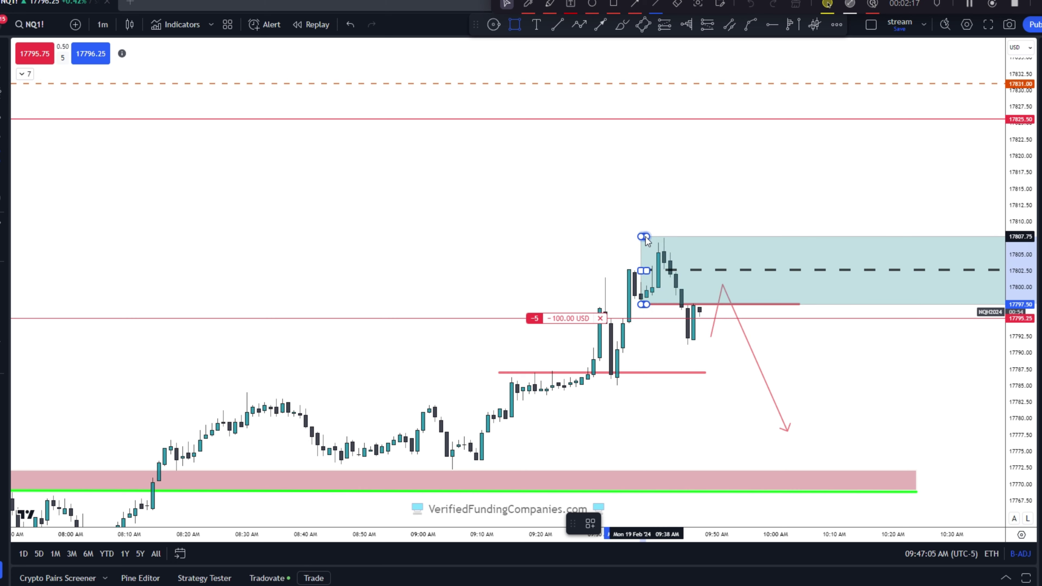
Step: Place a buy stop-limit order for 5 NQH2024 contracts with stop 17804.00 and limit 17804.25
{"action": "left_click", "coordinate": [998, 269]}
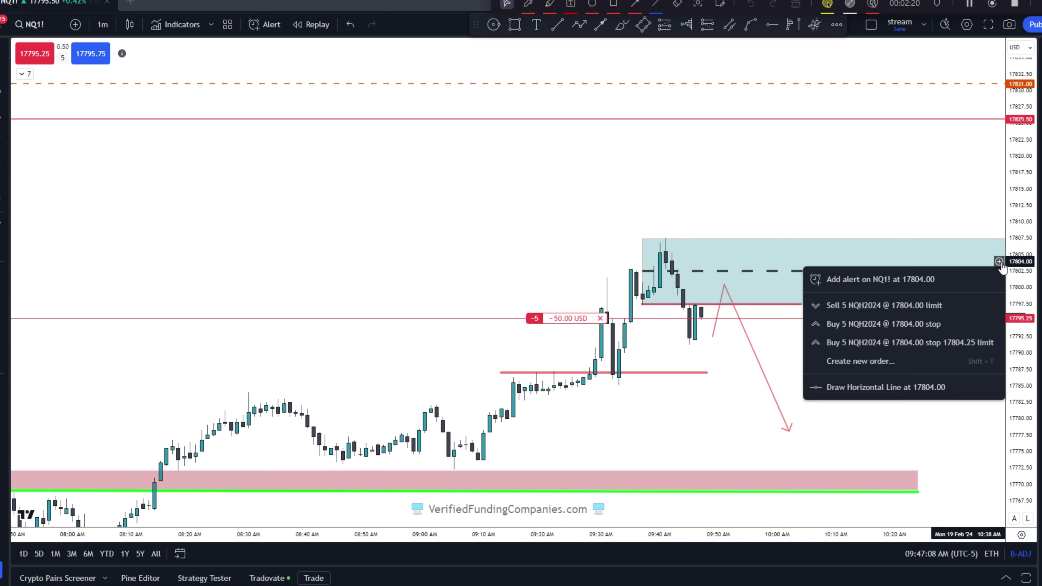
{"action": "left_click", "coordinate": [947, 347]}
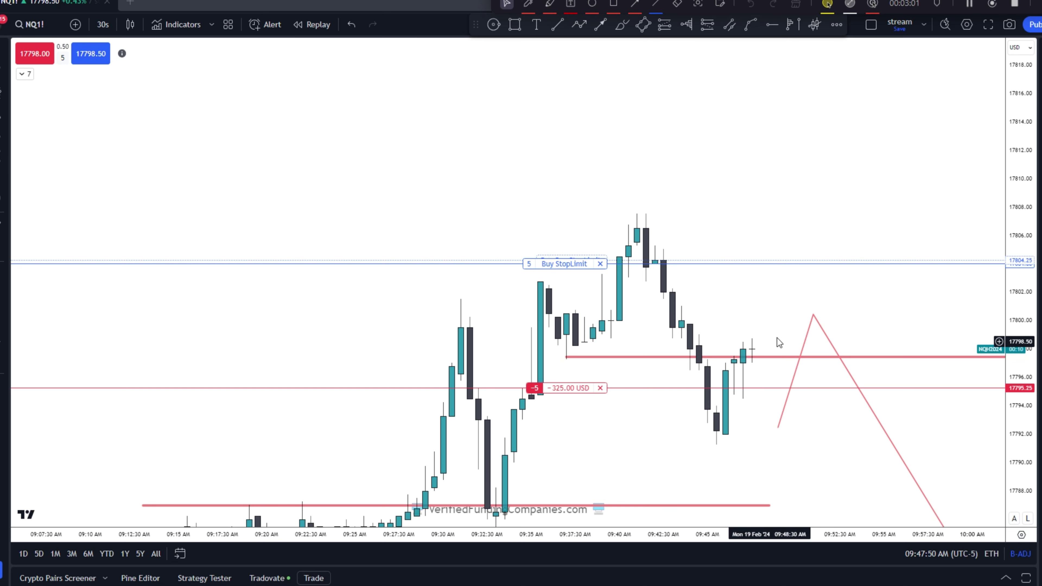
Step: Move the peak of the red projected path to about 17800 at 09:50 AM
{"action": "mouse_move", "coordinate": [813, 315]}
{"action": "left_mouse_down"}
{"action": "mouse_move", "coordinate": [722, 343]}
{"action": "mouse_move", "coordinate": [717, 329]}
{"action": "left_mouse_up"}
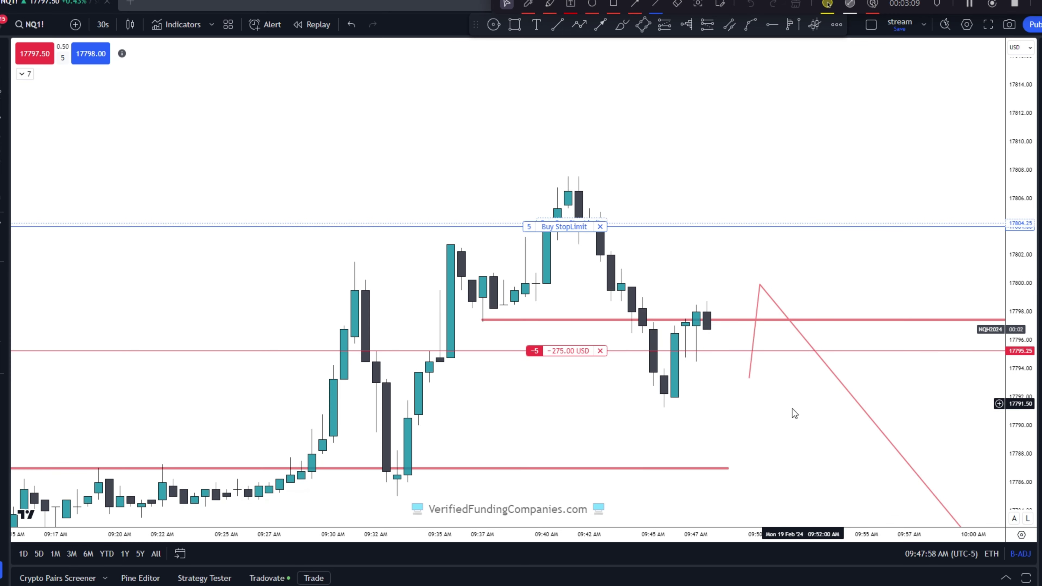
{"action": "scroll", "coordinate": [800, 404], "scroll_direction": "down", "scroll_amount": 3}
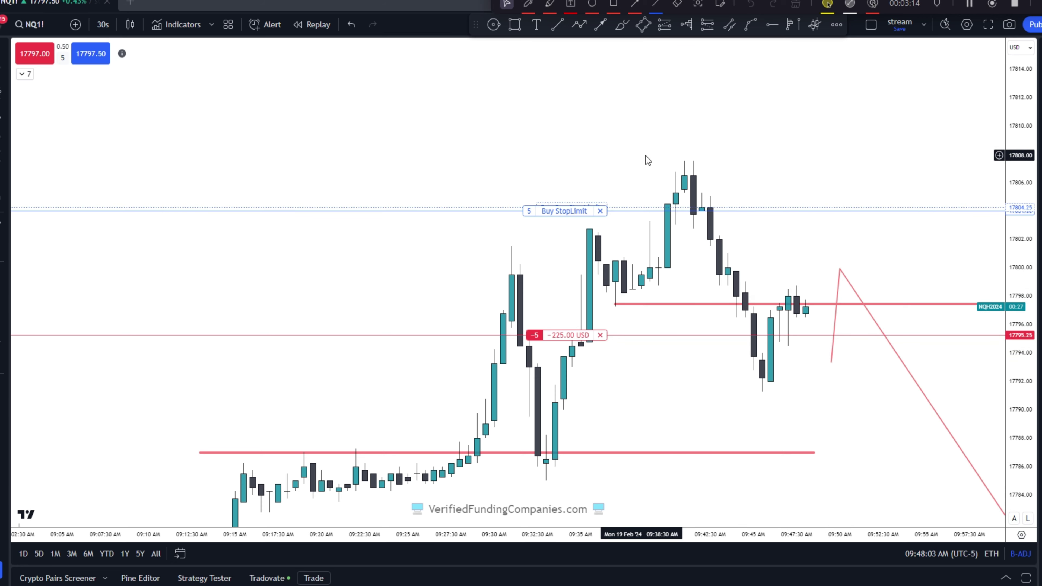
Step: Draw a short horizontal red trend line at about 17798.50, running from about 09:42 AM to 09:52 AM
{"action": "left_click", "coordinate": [555, 27]}
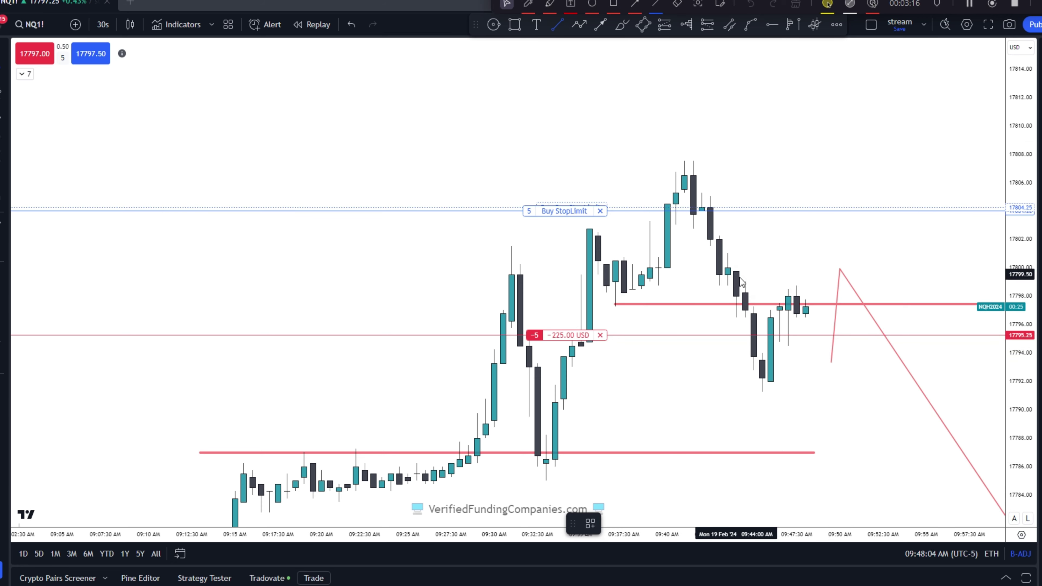
{"action": "left_click", "coordinate": [727, 284]}
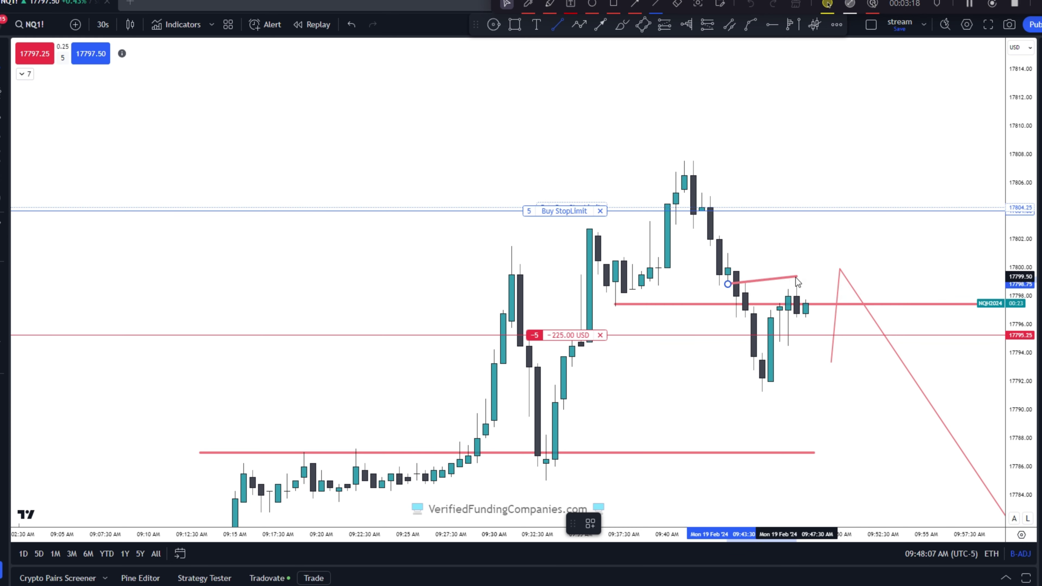
{"action": "left_click", "coordinate": [899, 283]}
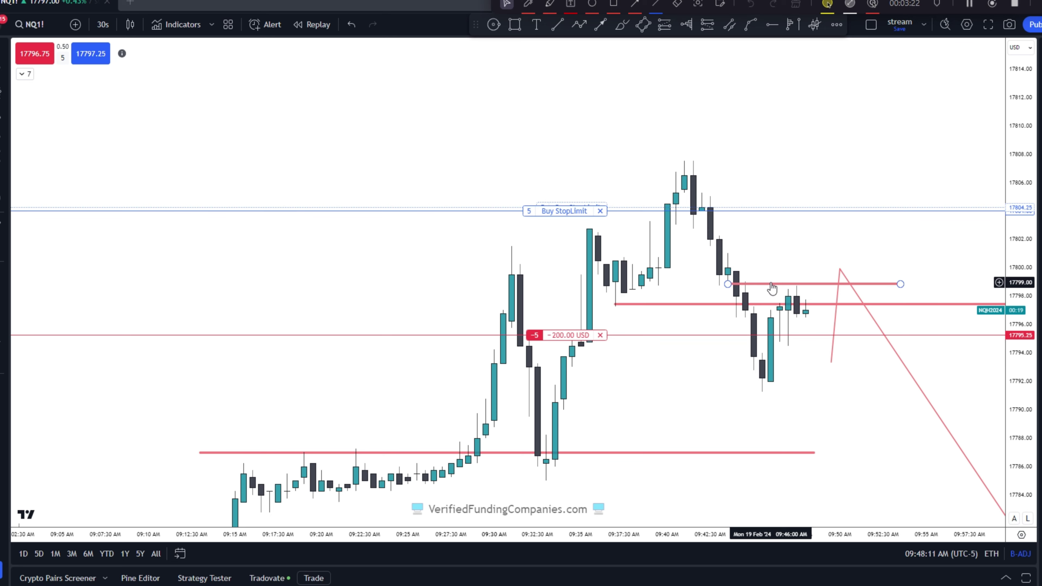
{"action": "left_click_drag", "start_coordinate": [769, 283], "coordinate": [745, 286]}
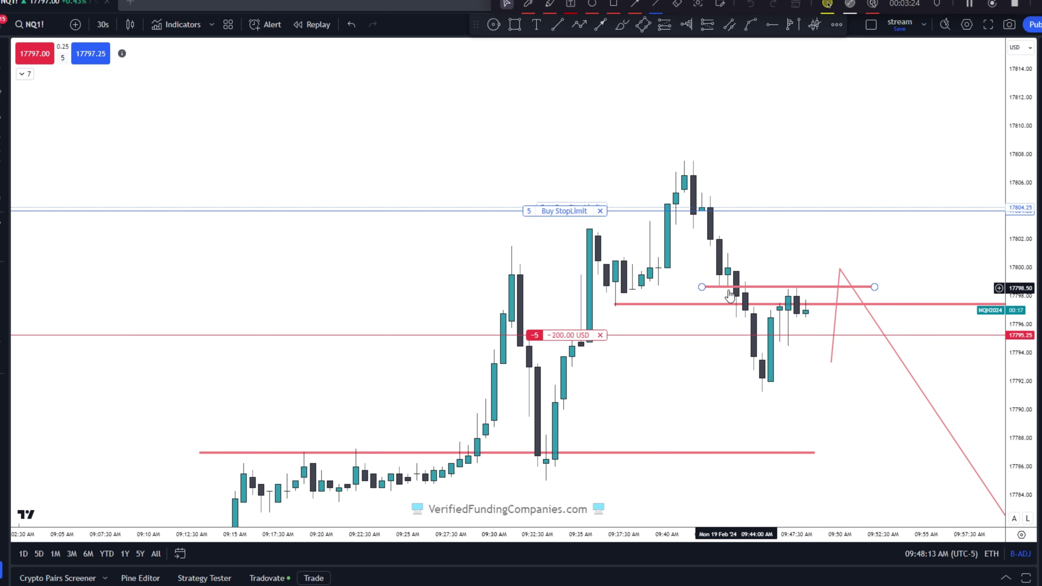
{"action": "scroll", "coordinate": [775, 301], "scroll_direction": "up", "scroll_amount": 4}
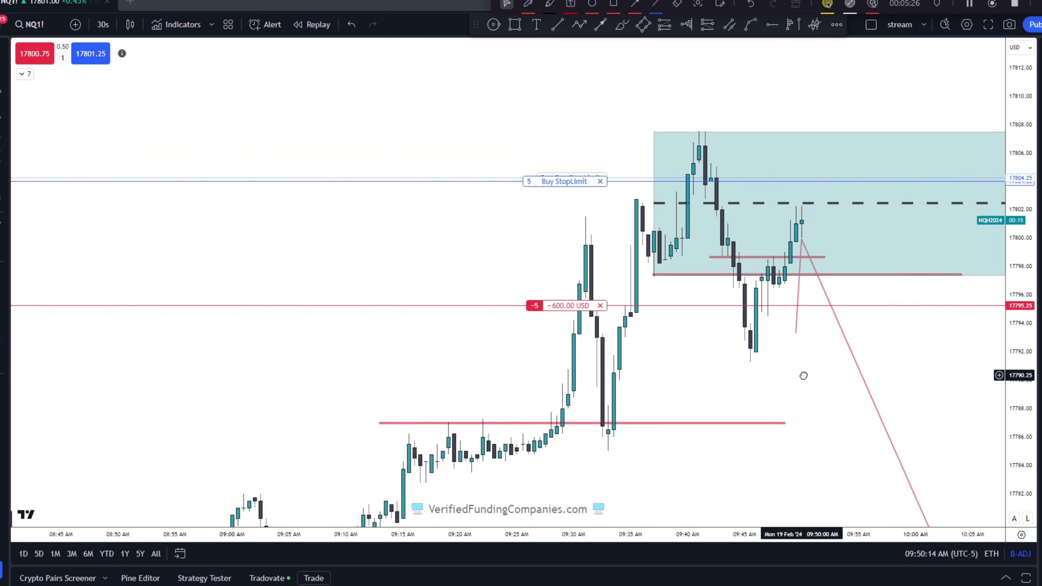
Step: Move the whole red projected path up and forward in time so that its peak sits at about 17802 around 09:55:30 AM
{"action": "scroll", "coordinate": [758, 366], "scroll_direction": "up", "scroll_amount": 2}
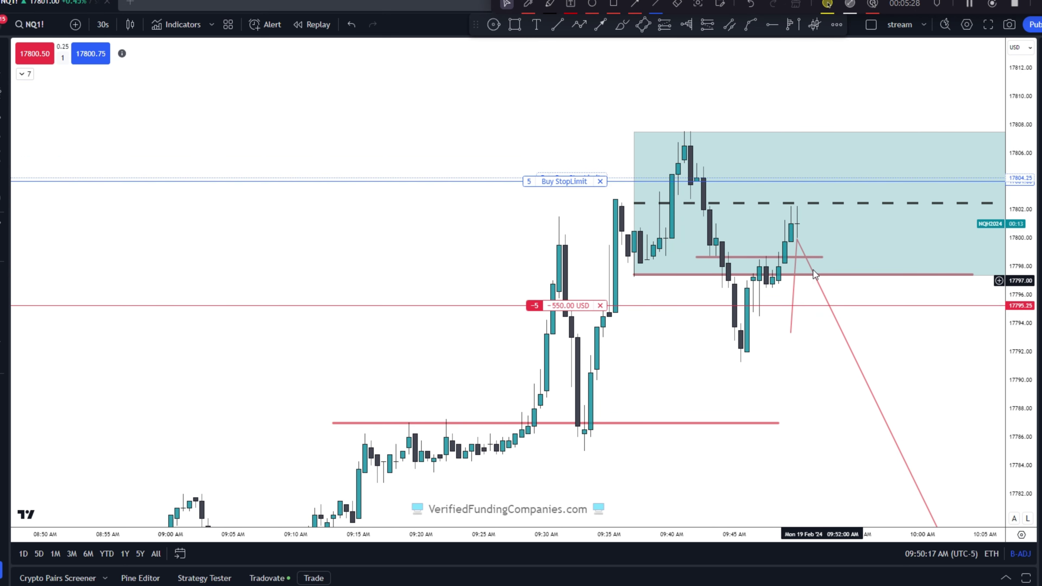
{"action": "left_click_drag", "start_coordinate": [813, 269], "coordinate": [881, 237]}
{"action": "scroll", "coordinate": [818, 329], "scroll_direction": "up", "scroll_amount": 2}
{"action": "left_click_drag", "start_coordinate": [783, 329], "coordinate": [834, 328]}
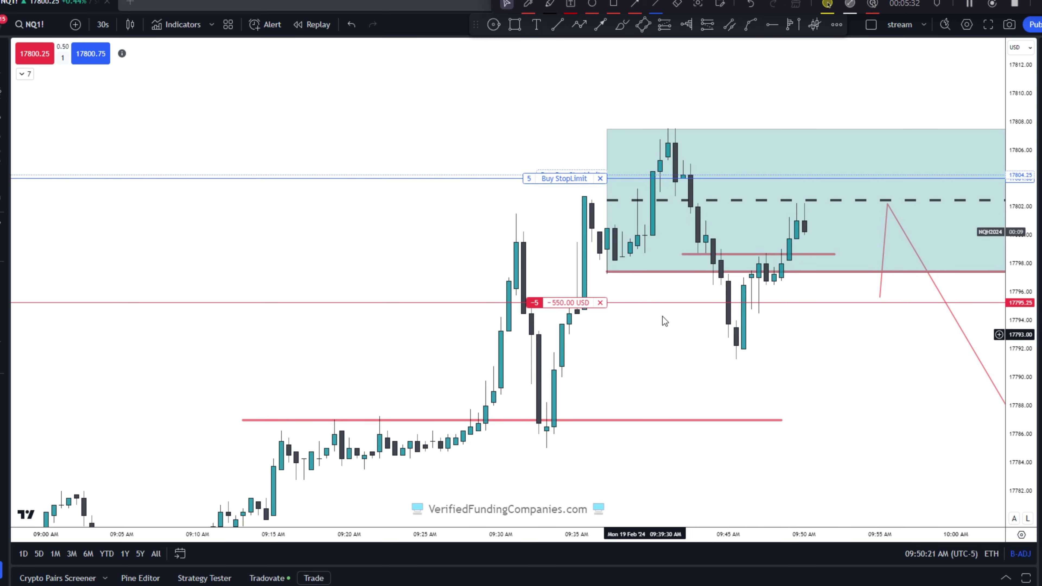
Step: Stretch the teal zone's lower starting corner to about 17797.25 at 09:36:30 AM
{"action": "left_click_drag", "start_coordinate": [607, 272], "coordinate": [599, 274]}
{"action": "left_click", "coordinate": [686, 334]}
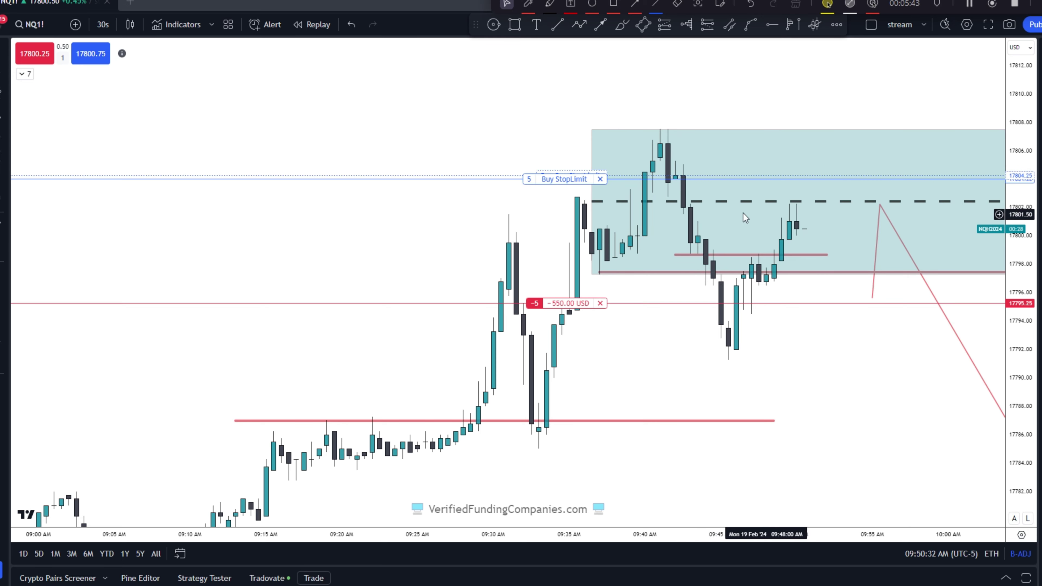
Step: Sell 1 more NQH2024 contract at market to add to the short position
{"action": "scroll", "coordinate": [755, 236], "scroll_direction": "down", "scroll_amount": 1}
{"action": "scroll", "coordinate": [836, 266], "scroll_direction": "up", "scroll_amount": 2}
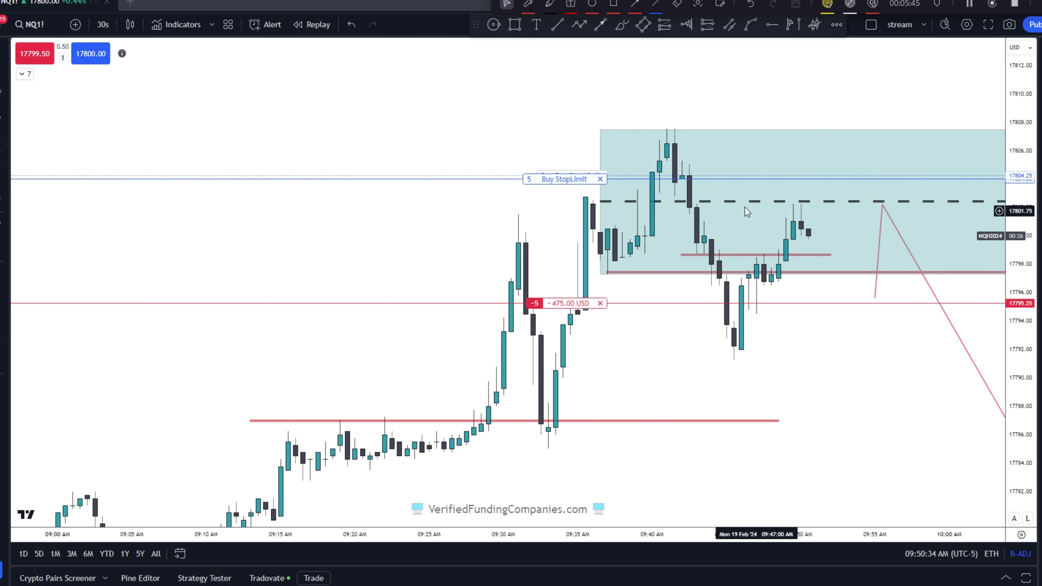
{"action": "scroll", "coordinate": [749, 207], "scroll_direction": "down", "scroll_amount": 2}
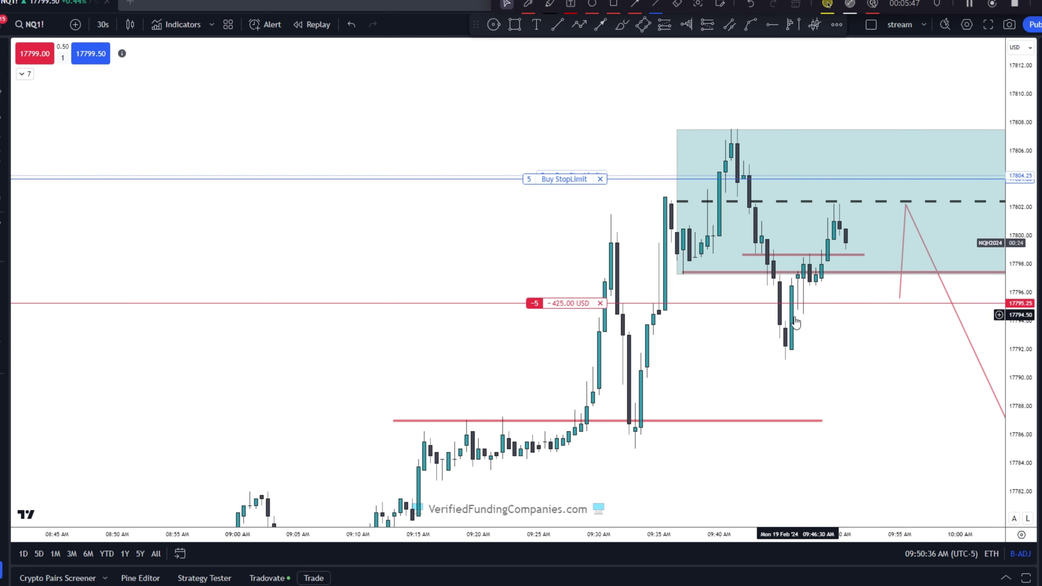
{"action": "left_click", "coordinate": [34, 53]}
Step: Open the Tradovate account details, switch to the Apex PA account without open positions, and collapse the details
{"action": "left_click", "coordinate": [267, 577]}
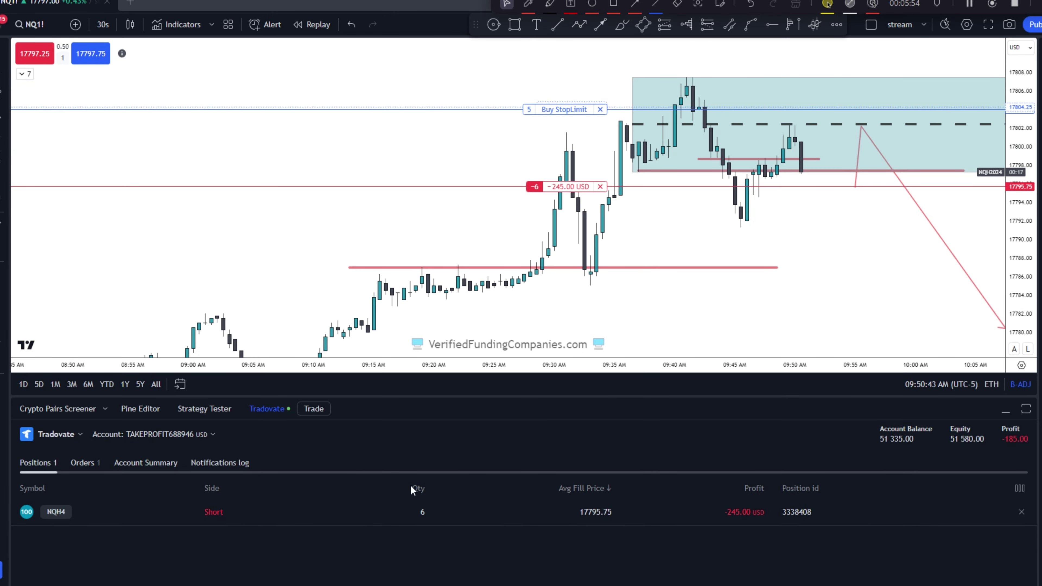
{"action": "left_click", "coordinate": [186, 434]}
{"action": "left_click", "coordinate": [203, 462]}
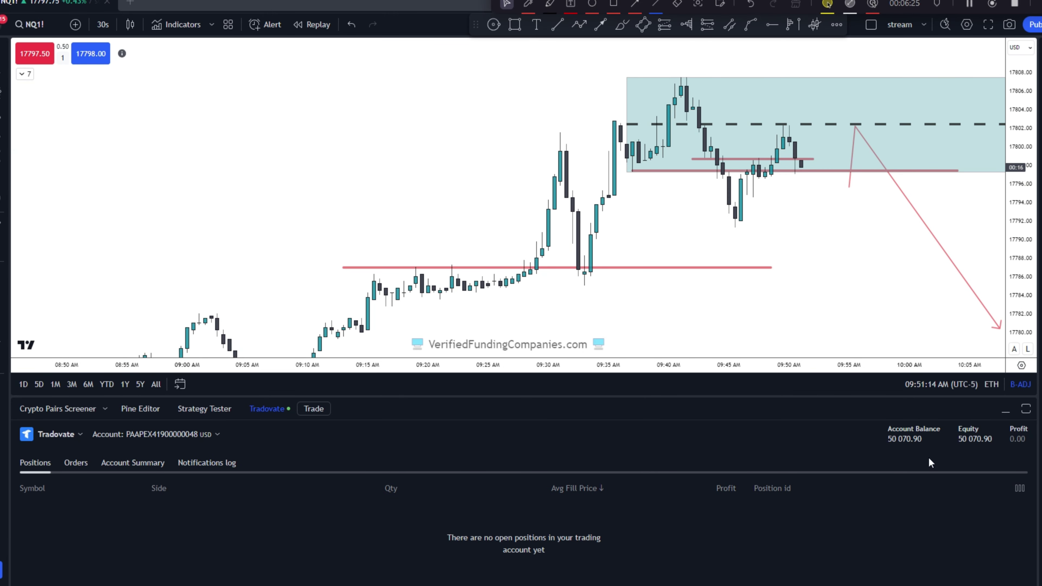
{"action": "left_click", "coordinate": [1003, 411]}
Step: Set the order quantity to 3 contracts and sell NQH2024 at market
{"action": "scroll", "coordinate": [464, 295], "scroll_direction": "up", "scroll_amount": 1}
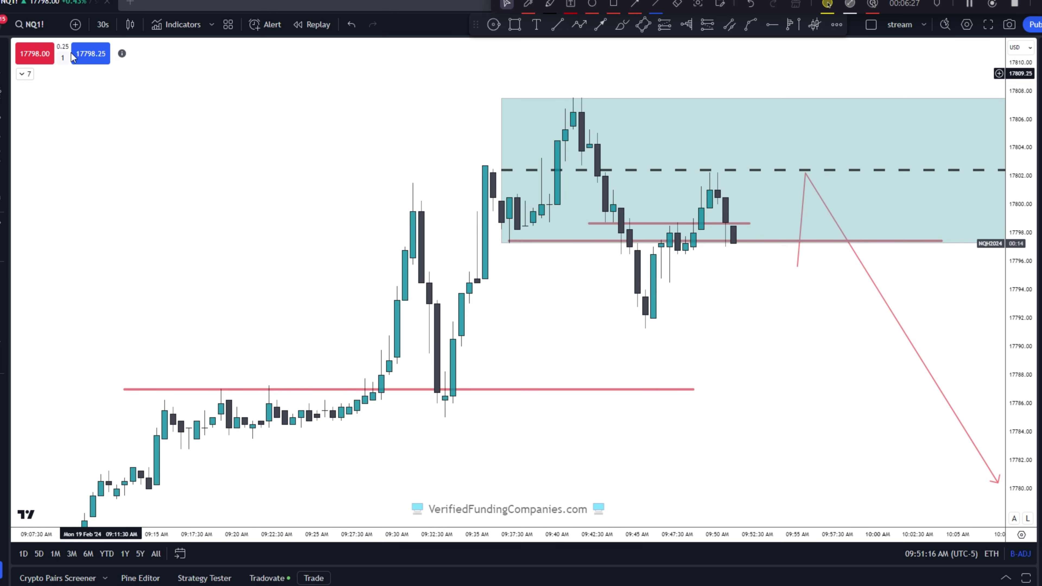
{"action": "left_click", "coordinate": [67, 59]}
{"action": "left_click", "coordinate": [149, 120]}
{"action": "left_click", "coordinate": [150, 120]}
{"action": "left_click", "coordinate": [35, 54]}
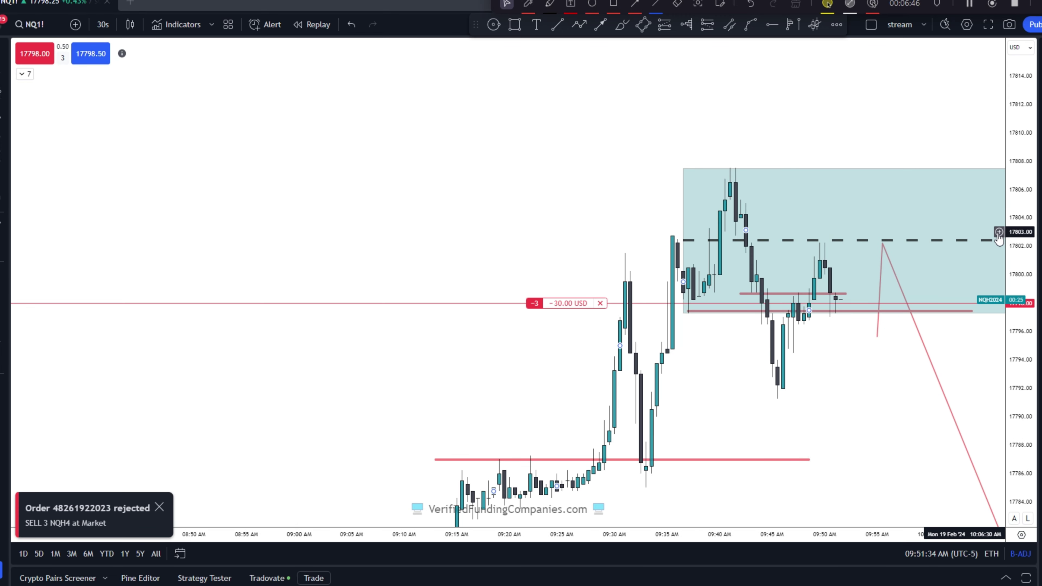
Step: Place a buy stop-limit order for 3 NQH2024 contracts with stop 17802.75 and limit 17803.00
{"action": "left_click", "coordinate": [999, 235]}
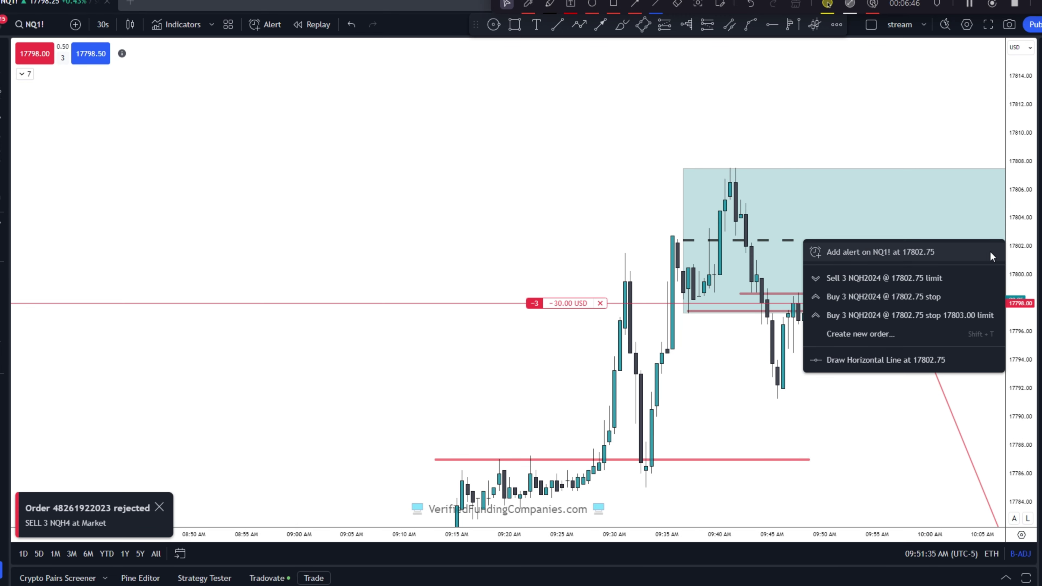
{"action": "left_click", "coordinate": [936, 316]}
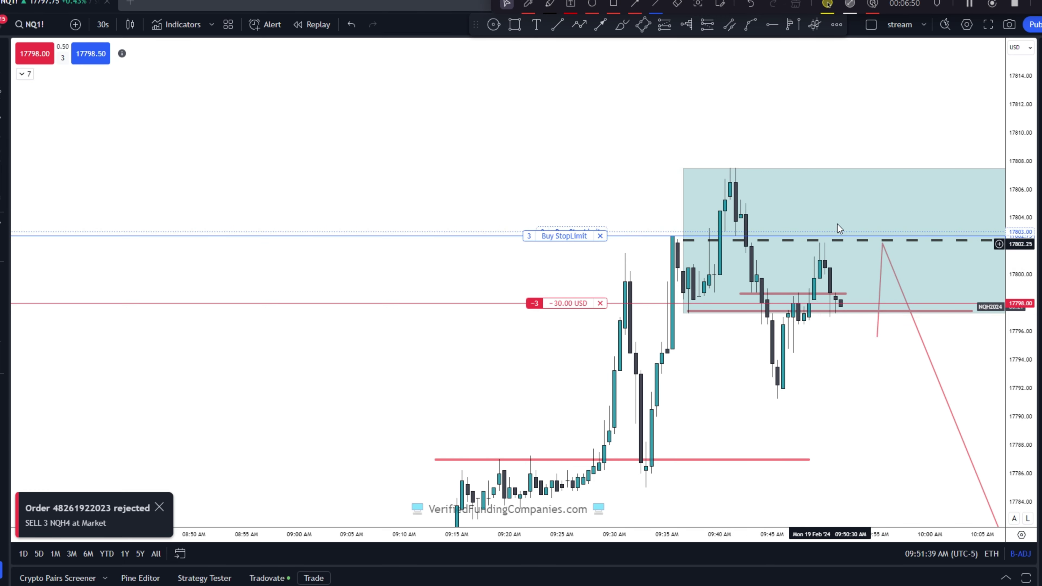
Step: Delete the short red trend line at about 17798.50 and the longer red trend line at about 17787
{"action": "left_click", "coordinate": [799, 294]}
{"action": "left_click", "coordinate": [761, 525]}
{"action": "left_click_drag", "start_coordinate": [778, 399], "coordinate": [712, 377]}
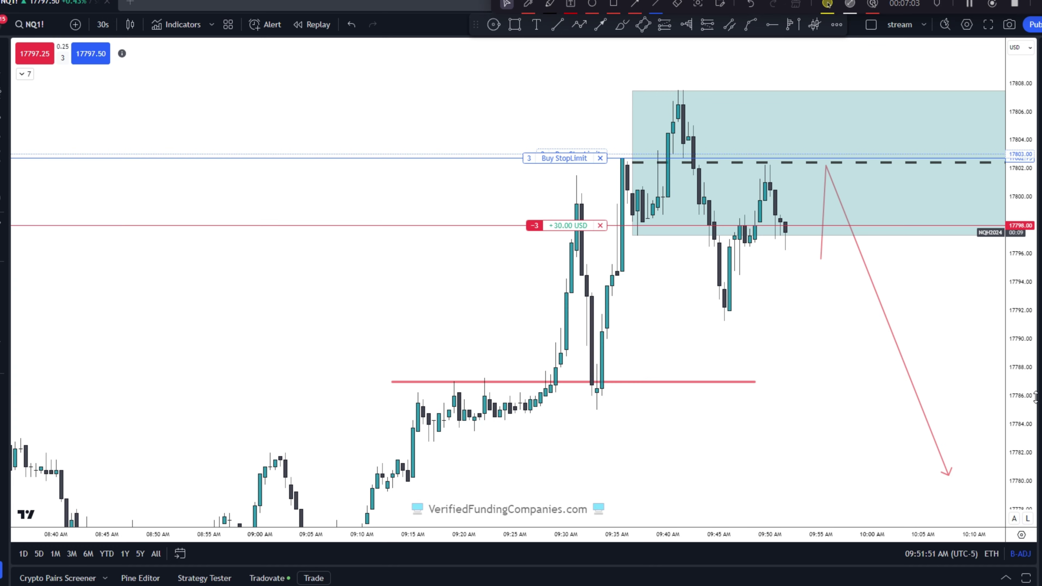
{"action": "left_click_drag", "start_coordinate": [1012, 356], "coordinate": [998, 430]}
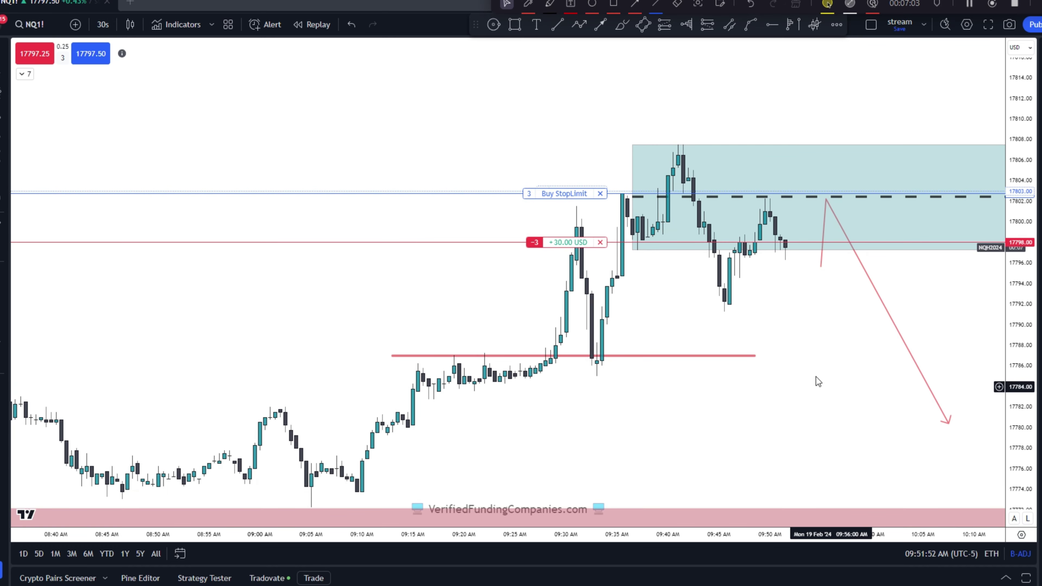
{"action": "left_click", "coordinate": [706, 355]}
{"action": "left_click", "coordinate": [756, 524]}
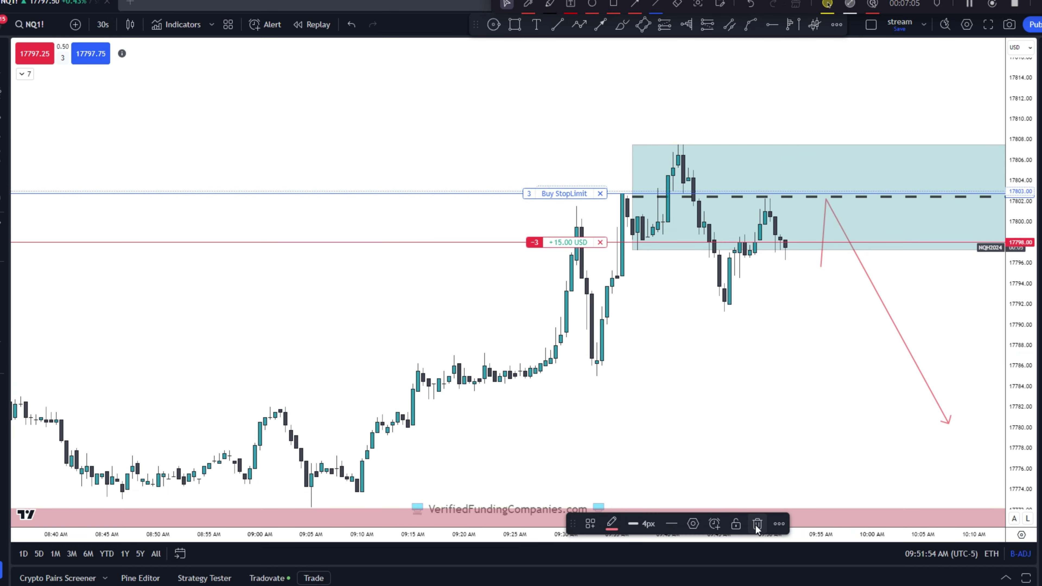
Step: Buy 1 NQH2024 contract at market to reduce the short position to 2 contracts
{"action": "scroll", "coordinate": [721, 402], "scroll_direction": "down", "scroll_amount": 2}
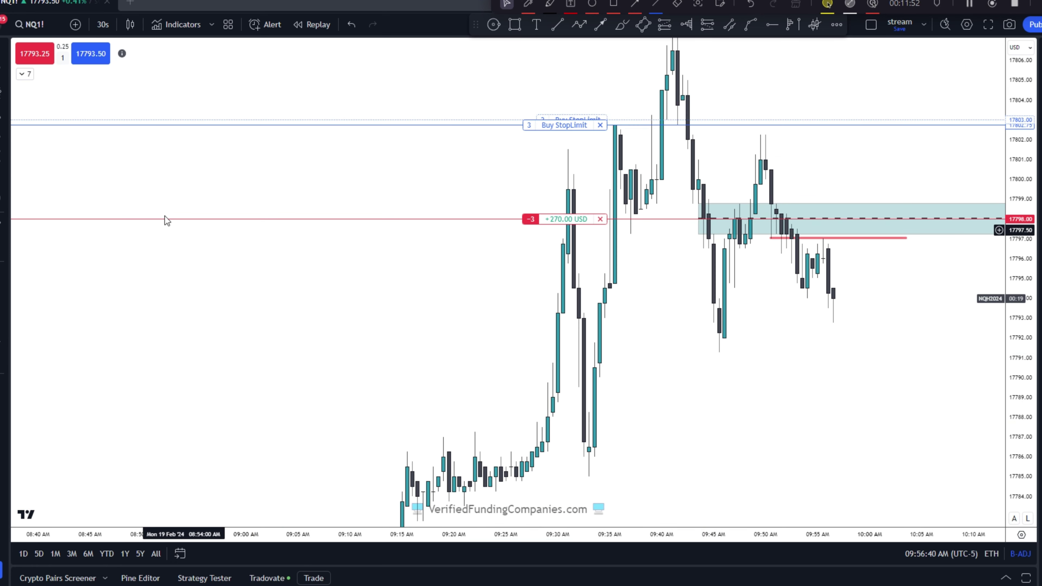
{"action": "left_click", "coordinate": [91, 53]}
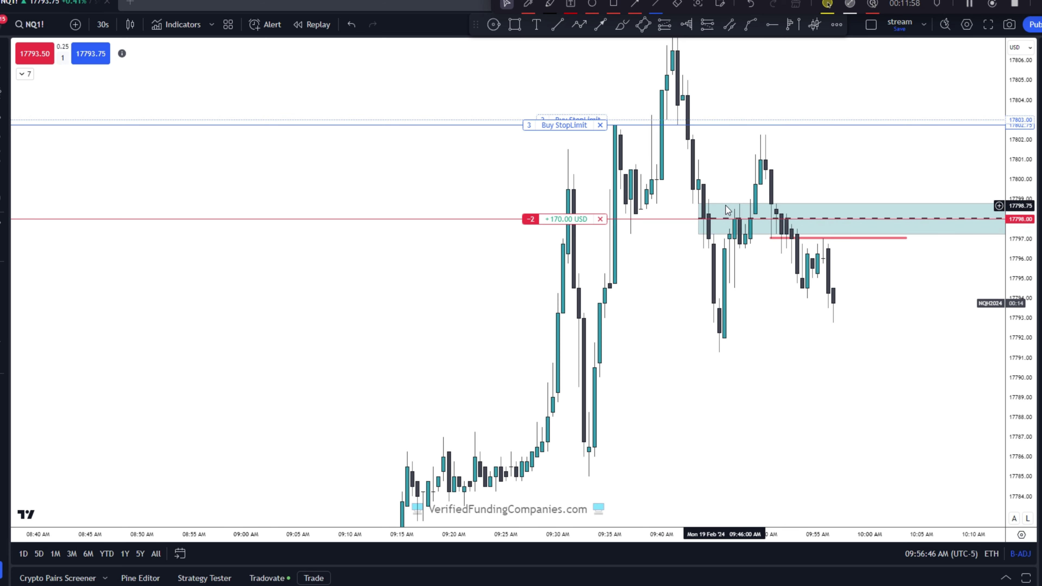
Step: Reposition the teal zone around the 09:45 AM low so that it spans about 17794 to 17791.50, starting near 09:41:30 AM
{"action": "mouse_move", "coordinate": [723, 207]}
{"action": "left_mouse_down"}
{"action": "mouse_move", "coordinate": [710, 296]}
{"action": "mouse_move", "coordinate": [699, 299]}
{"action": "mouse_move", "coordinate": [706, 349]}
{"action": "left_mouse_up"}
{"action": "scroll", "coordinate": [788, 404], "scroll_direction": "up", "scroll_amount": 3}
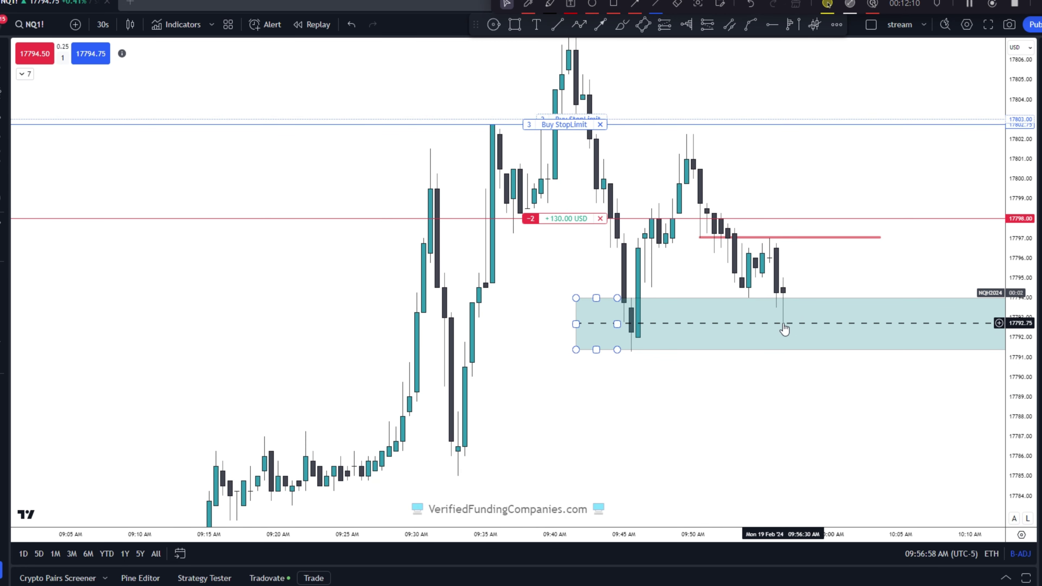
{"action": "scroll", "coordinate": [784, 328], "scroll_direction": "down", "scroll_amount": 3}
{"action": "left_click", "coordinate": [848, 385]}
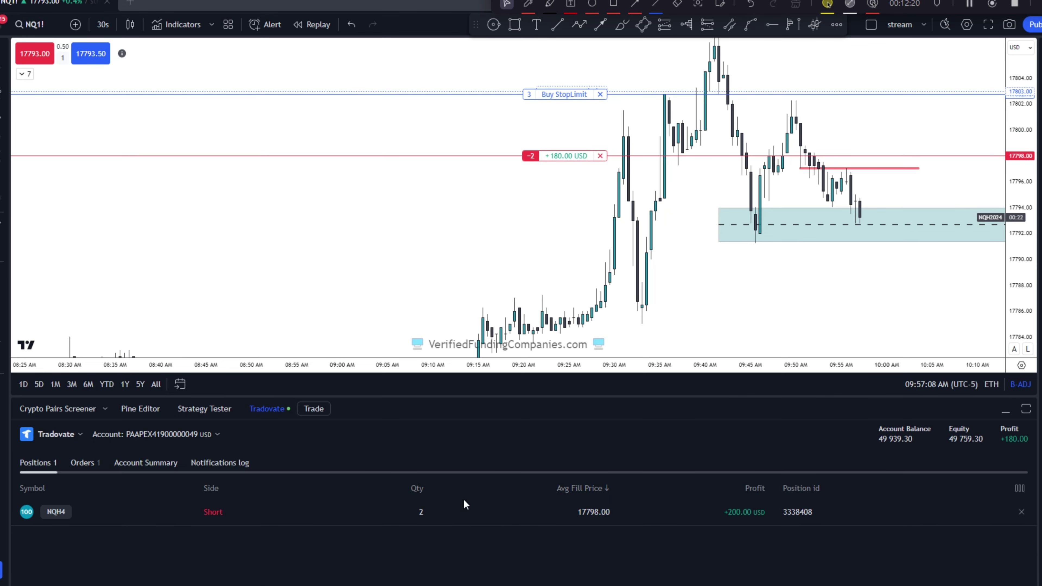
Step: Switch the Tradovate account to the other Apex account holding the short position of 4 contracts
{"action": "left_click", "coordinate": [148, 435]}
{"action": "left_click", "coordinate": [159, 531]}
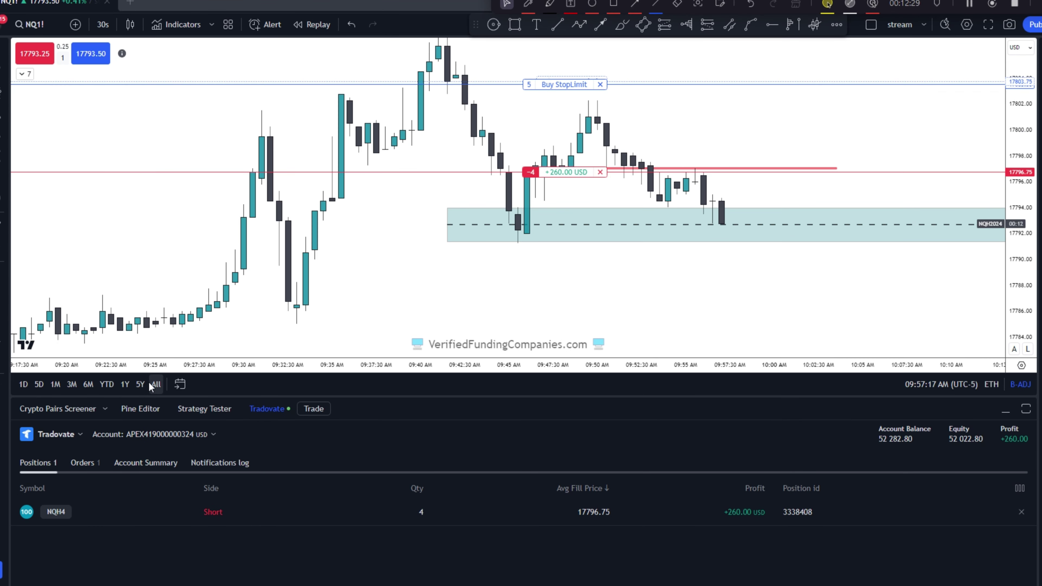
{"action": "left_click", "coordinate": [160, 415]}
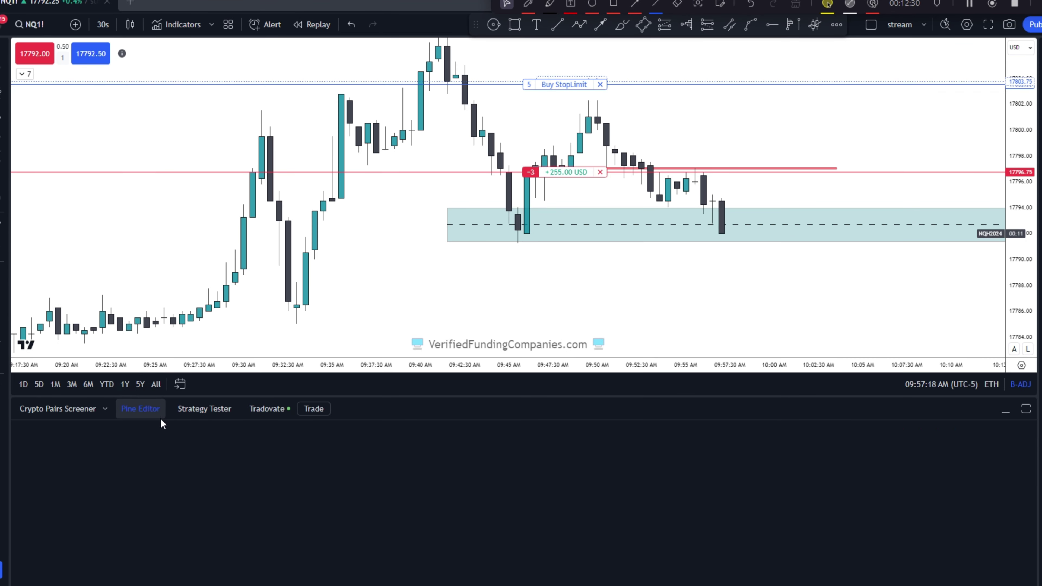
{"action": "left_click", "coordinate": [257, 408]}
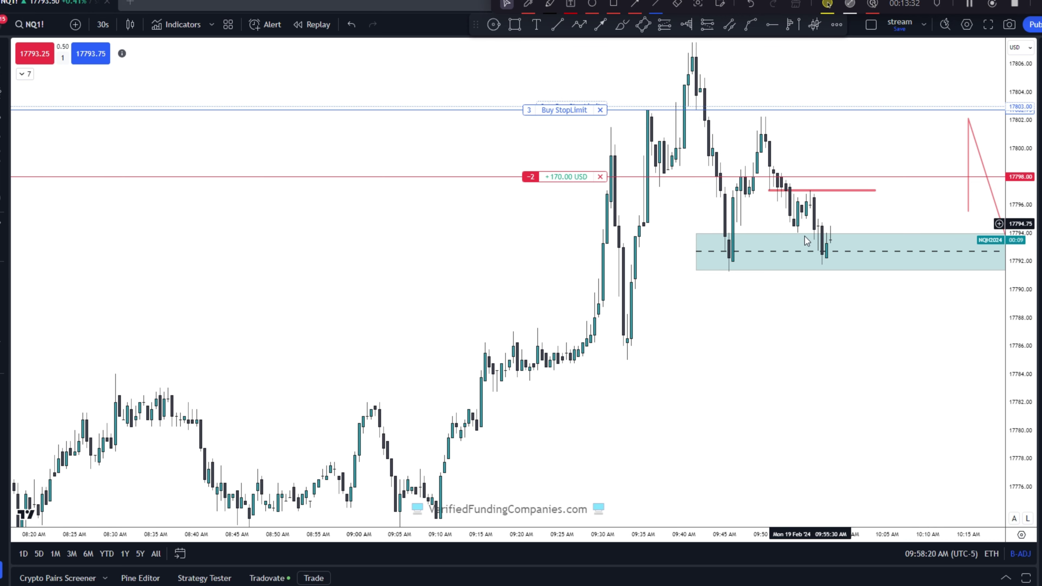
Step: Examine the 30-second price action around the teal zone at the 09:45 AM low and the earlier levels below it
{"action": "scroll", "coordinate": [828, 295], "scroll_direction": "down", "scroll_amount": 2}
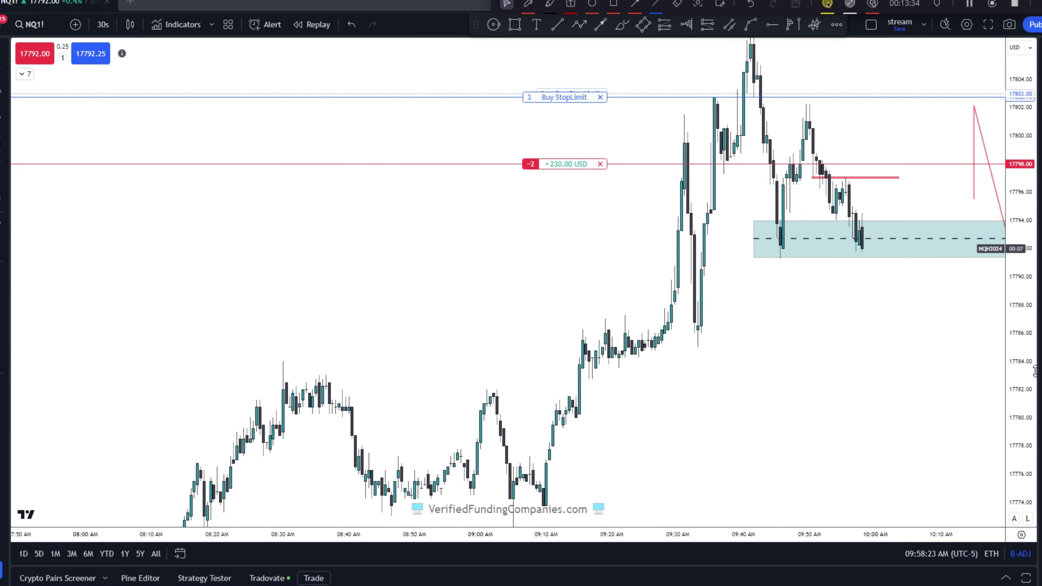
{"action": "left_click_drag", "start_coordinate": [1034, 371], "coordinate": [1037, 392]}
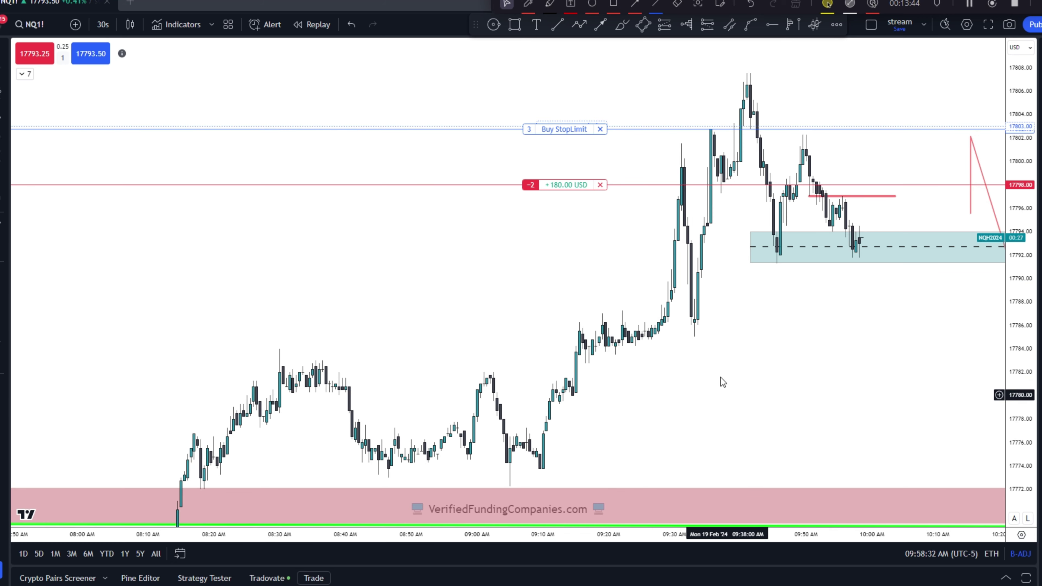
{"action": "left_click_drag", "start_coordinate": [809, 322], "coordinate": [808, 320]}
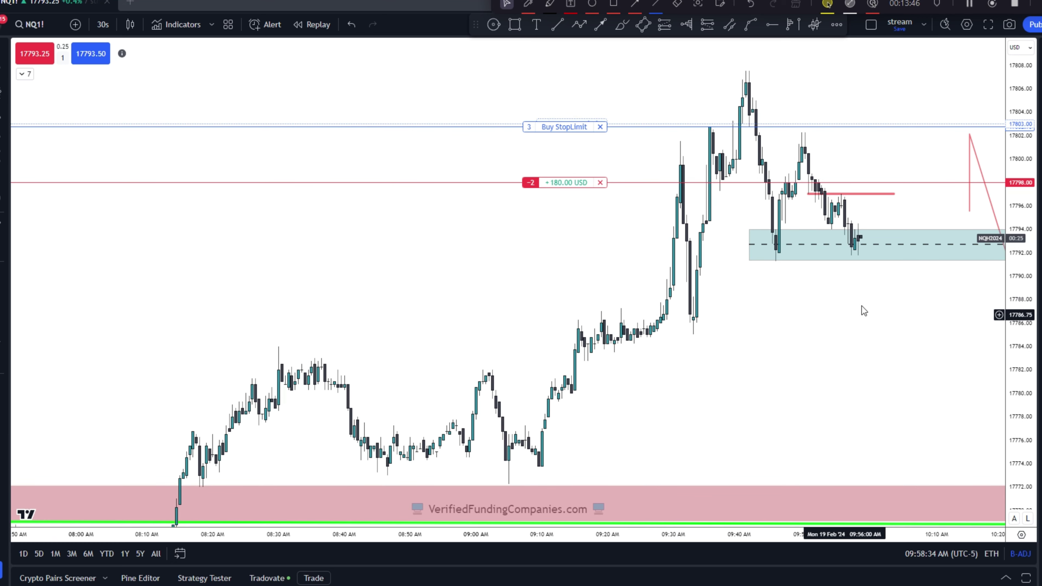
{"action": "scroll", "coordinate": [820, 310], "scroll_direction": "down", "scroll_amount": 3}
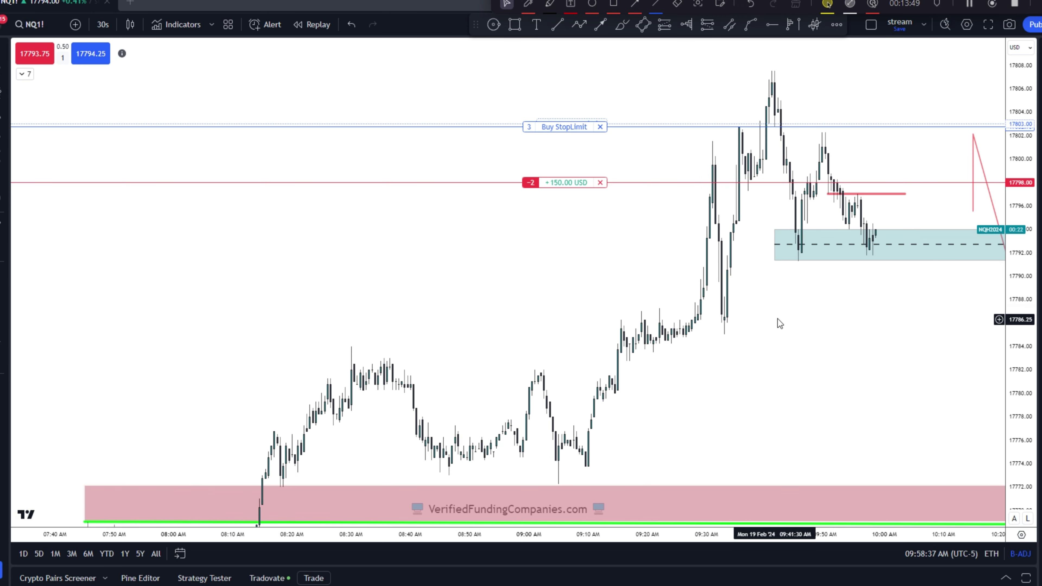
{"action": "left_click_drag", "start_coordinate": [779, 324], "coordinate": [746, 366]}
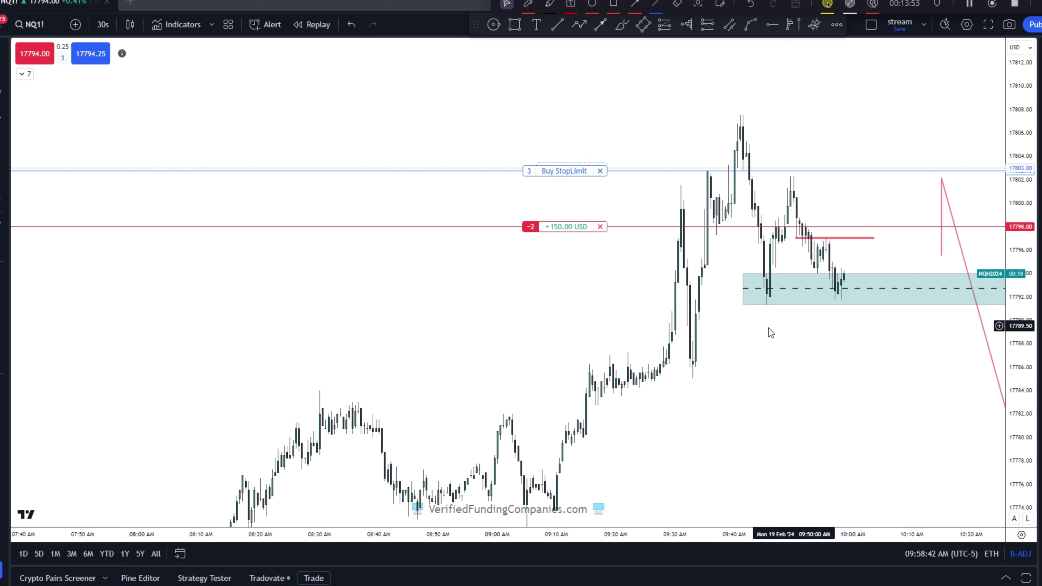
{"action": "scroll", "coordinate": [785, 363], "scroll_direction": "down", "scroll_amount": 2}
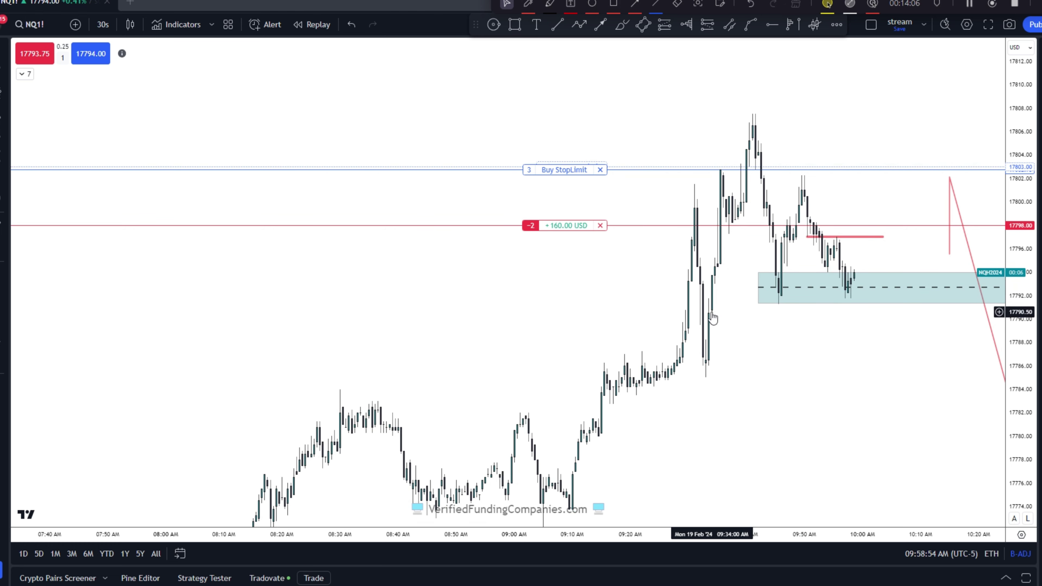
{"action": "scroll", "coordinate": [766, 381], "scroll_direction": "up", "scroll_amount": 2}
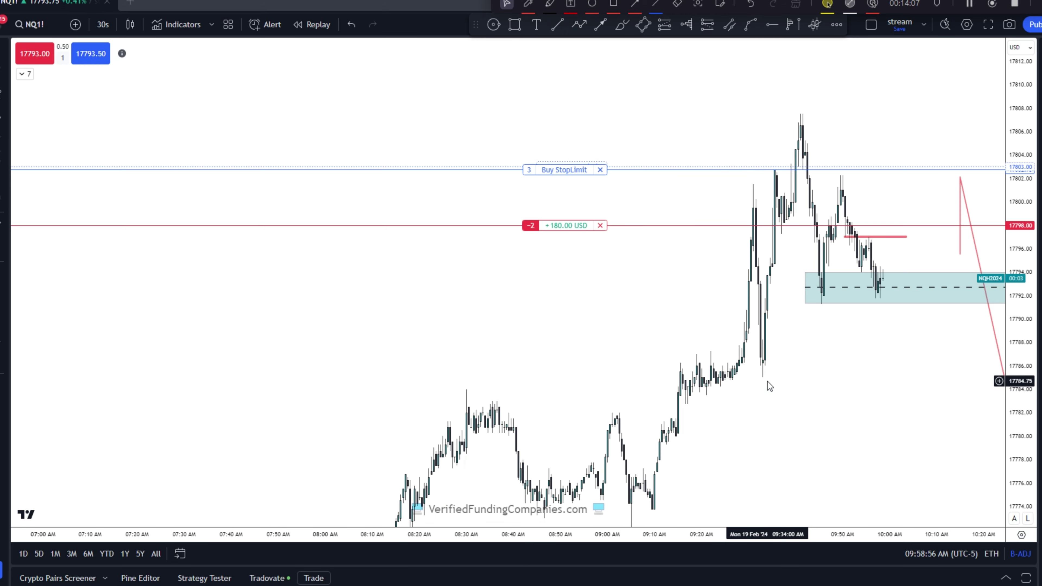
{"action": "left_click", "coordinate": [739, 288]}
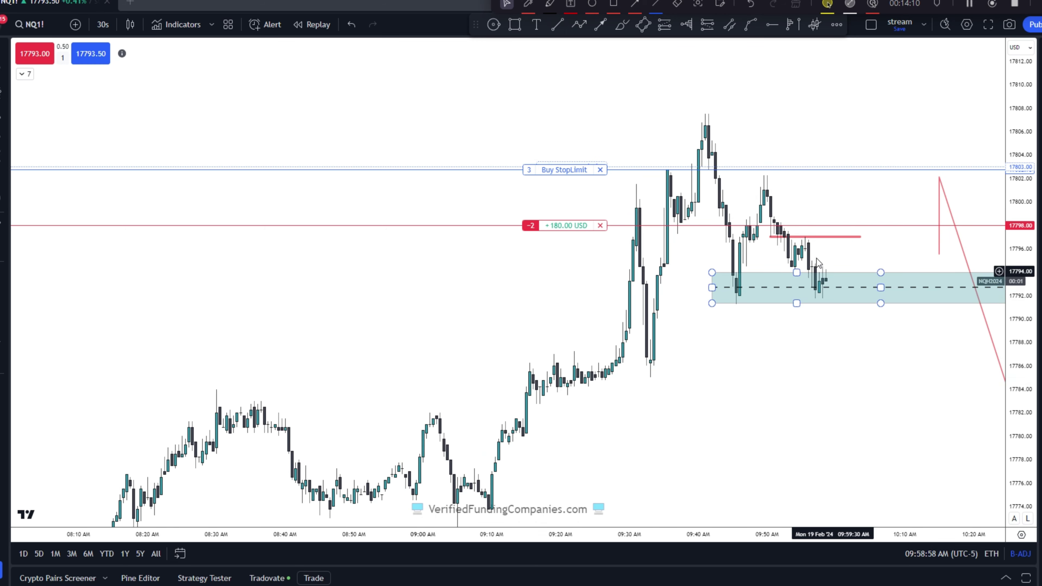
{"action": "left_click", "coordinate": [793, 287]}
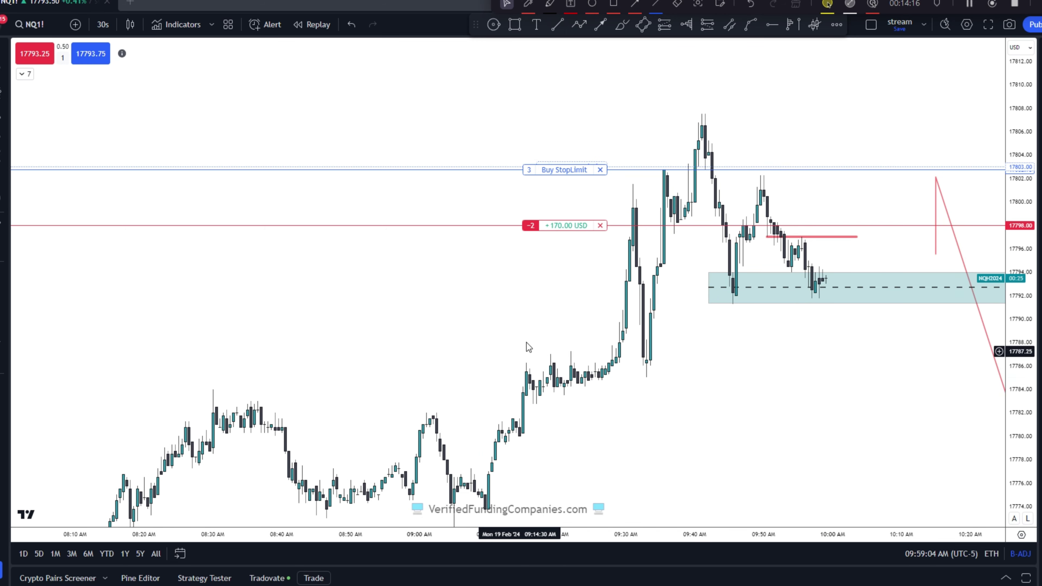
{"action": "scroll", "coordinate": [713, 345], "scroll_direction": "down", "scroll_amount": 1}
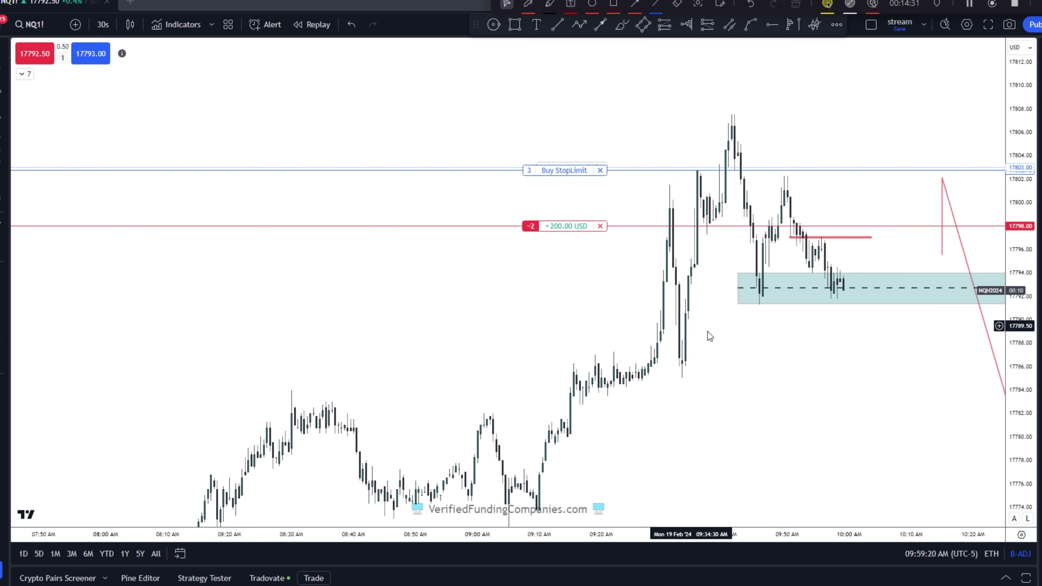
{"action": "scroll", "coordinate": [738, 372], "scroll_direction": "up", "scroll_amount": 1}
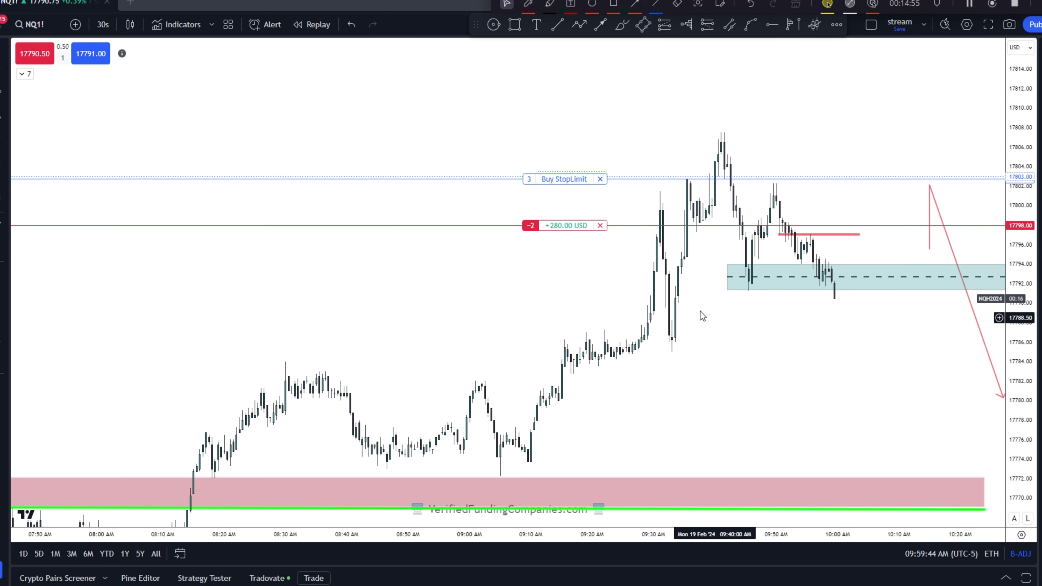
Step: Buy 1 NQH2024 contract at market to reduce the short position to 1 contract
{"action": "scroll", "coordinate": [745, 378], "scroll_direction": "up", "scroll_amount": 2}
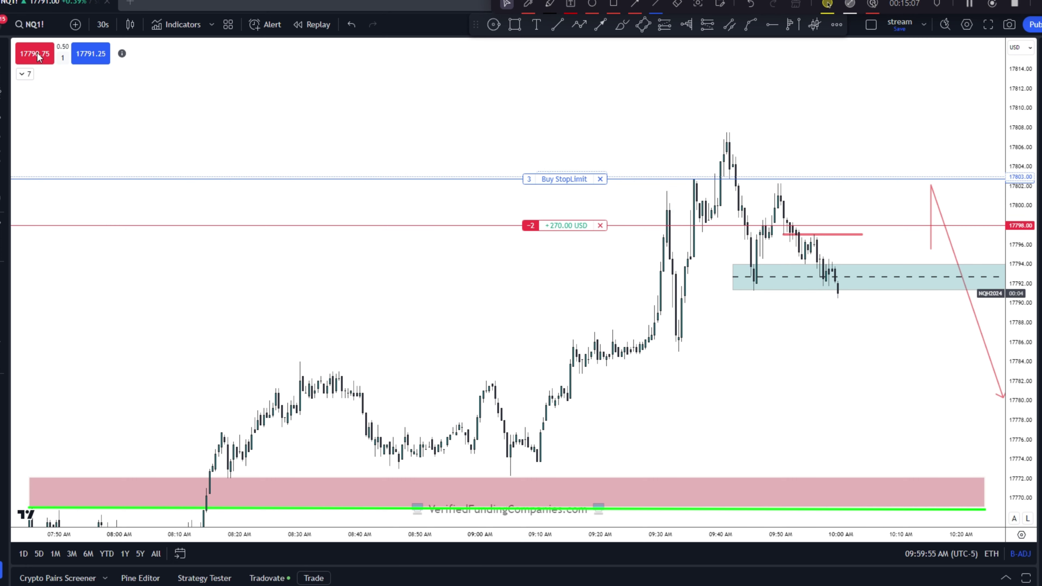
{"action": "left_click", "coordinate": [91, 54]}
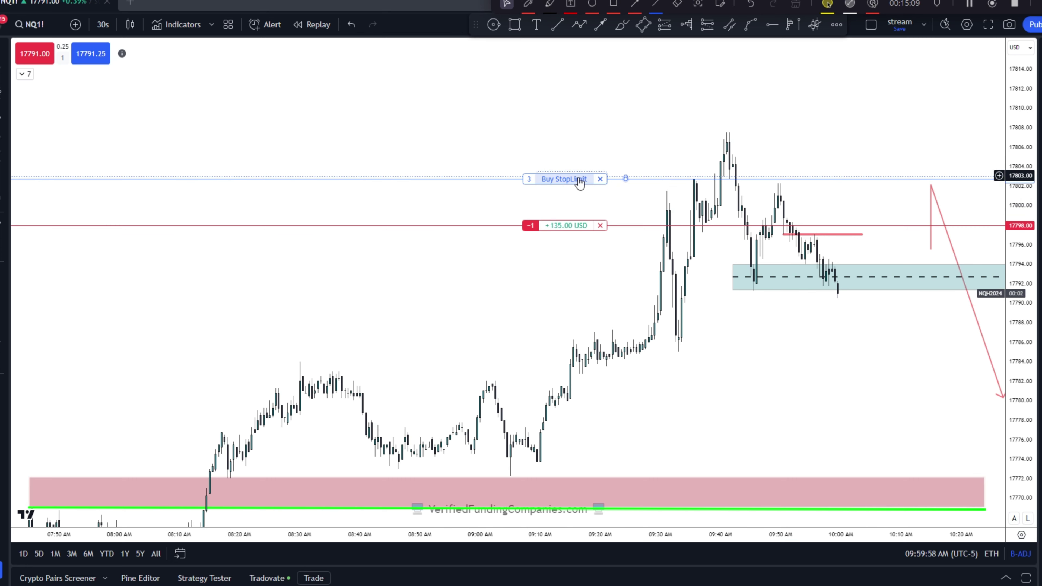
Step: Cancel the 3-contract Buy StopLimit order and place a new protective order at 17798.50
{"action": "left_click", "coordinate": [600, 180]}
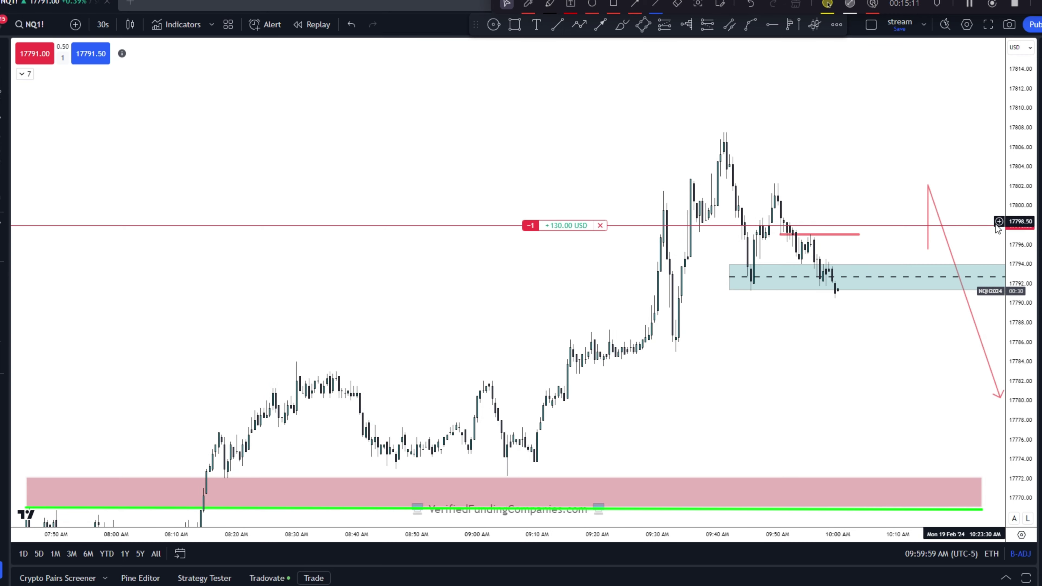
{"action": "left_click", "coordinate": [997, 221]}
{"action": "left_click", "coordinate": [955, 288]}
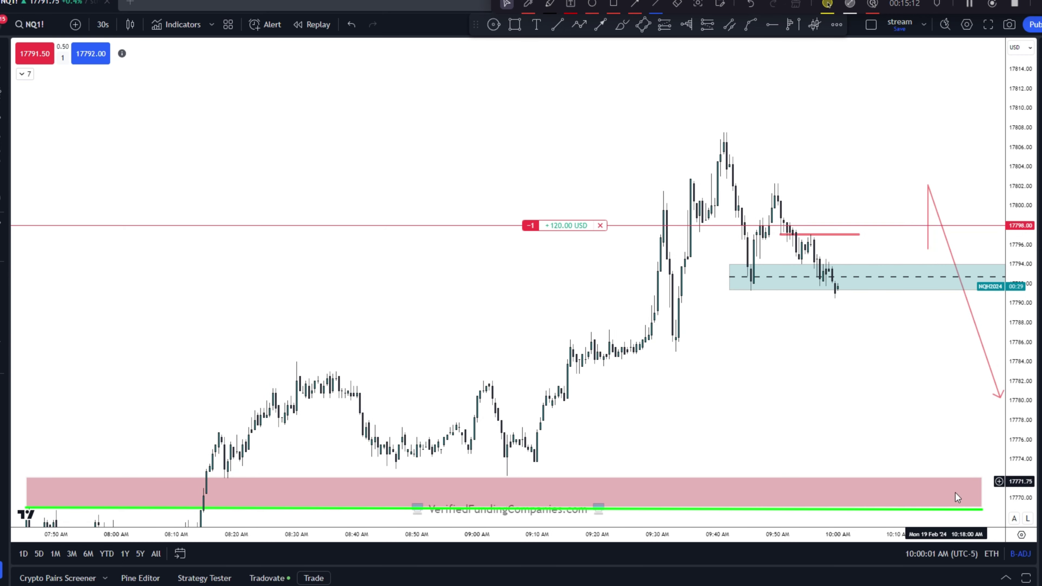
Step: Disconnect the current Tradovate login and reconnect to Tradovate in Demo mode with the other saved username and password
{"action": "left_click", "coordinate": [1005, 578]}
{"action": "left_click", "coordinate": [62, 435]}
{"action": "left_click", "coordinate": [78, 548]}
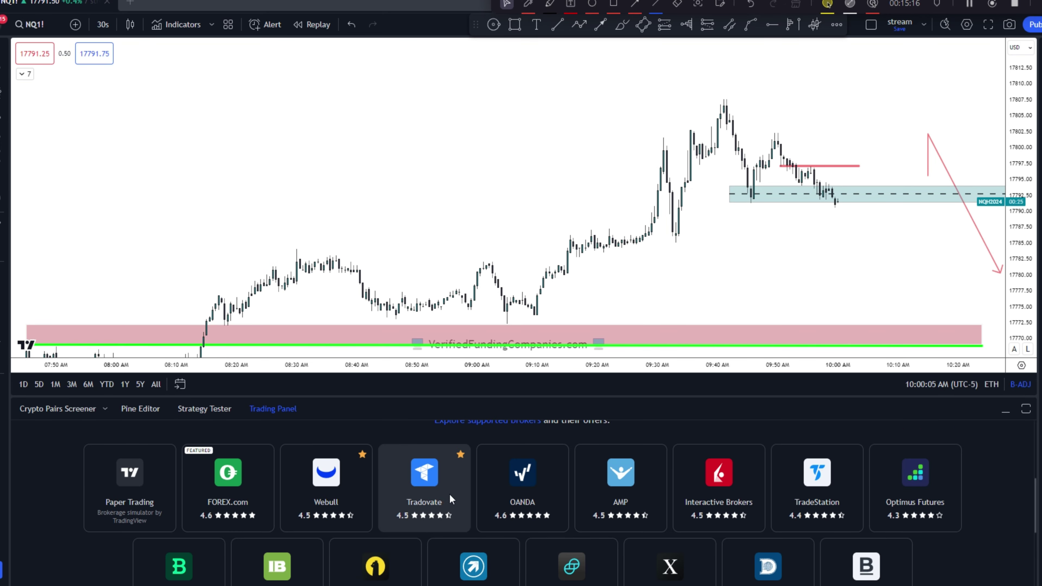
{"action": "left_click", "coordinate": [448, 493]}
{"action": "left_click", "coordinate": [477, 299]}
{"action": "left_click", "coordinate": [472, 369]}
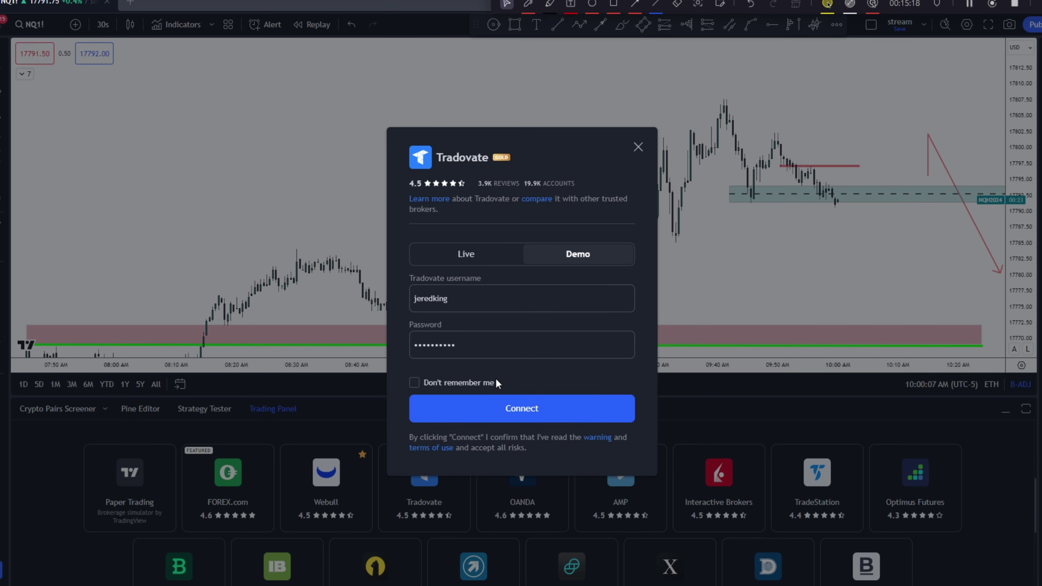
{"action": "left_click", "coordinate": [441, 408]}
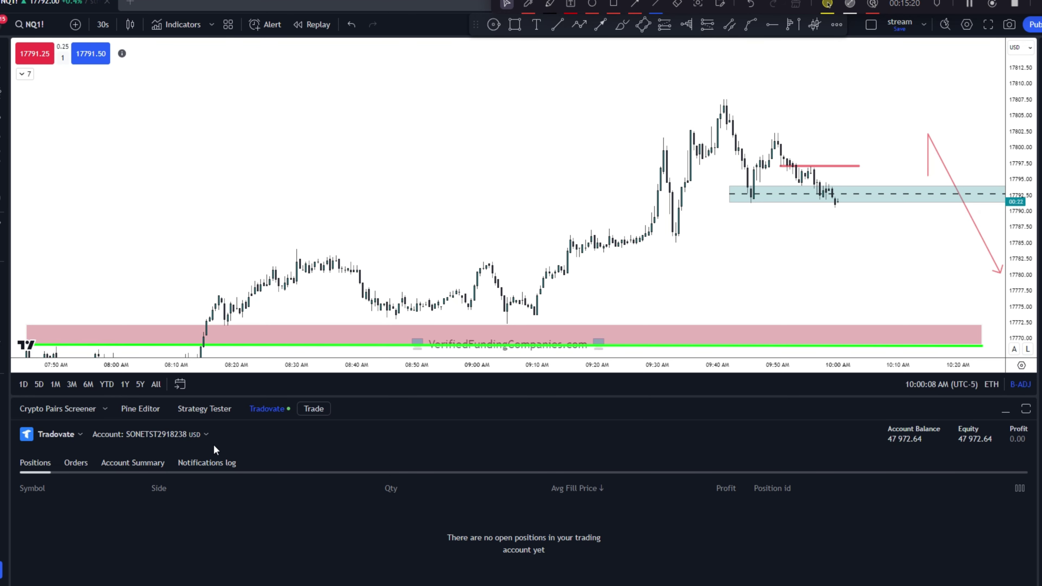
Step: Switch to the last listed Sonet account, holding the 5-contract short, and buy 2 NQH2024 contracts at market
{"action": "left_click", "coordinate": [193, 434]}
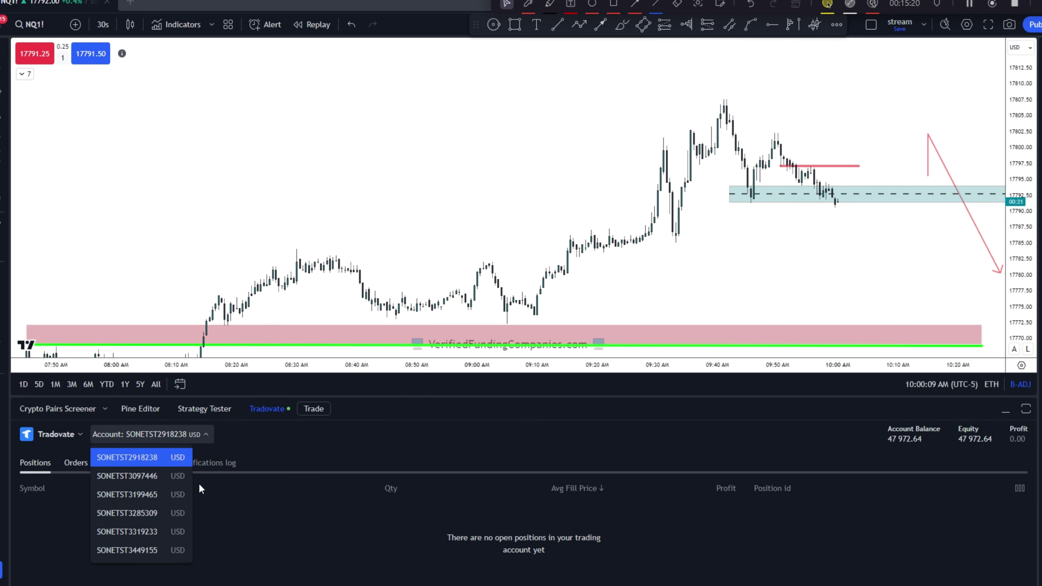
{"action": "left_click", "coordinate": [173, 546]}
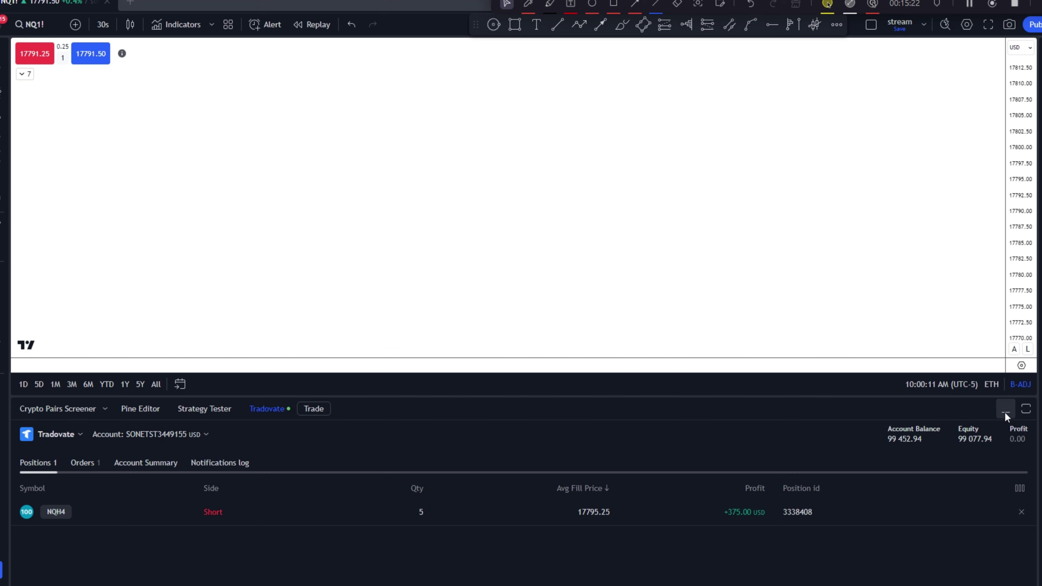
{"action": "left_click", "coordinate": [62, 58]}
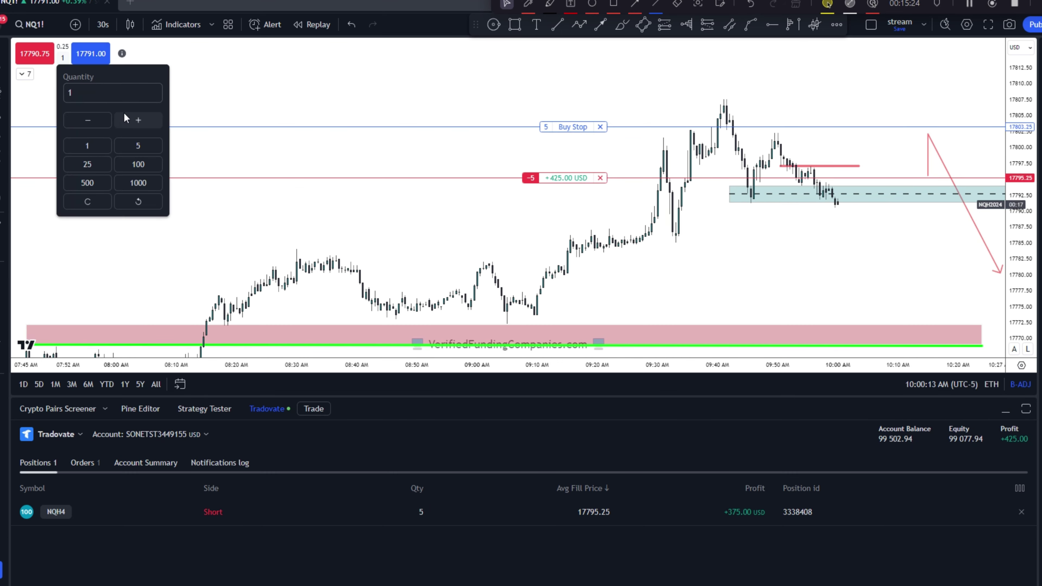
{"action": "type", "text": "2"}
{"action": "left_click", "coordinate": [98, 62]}
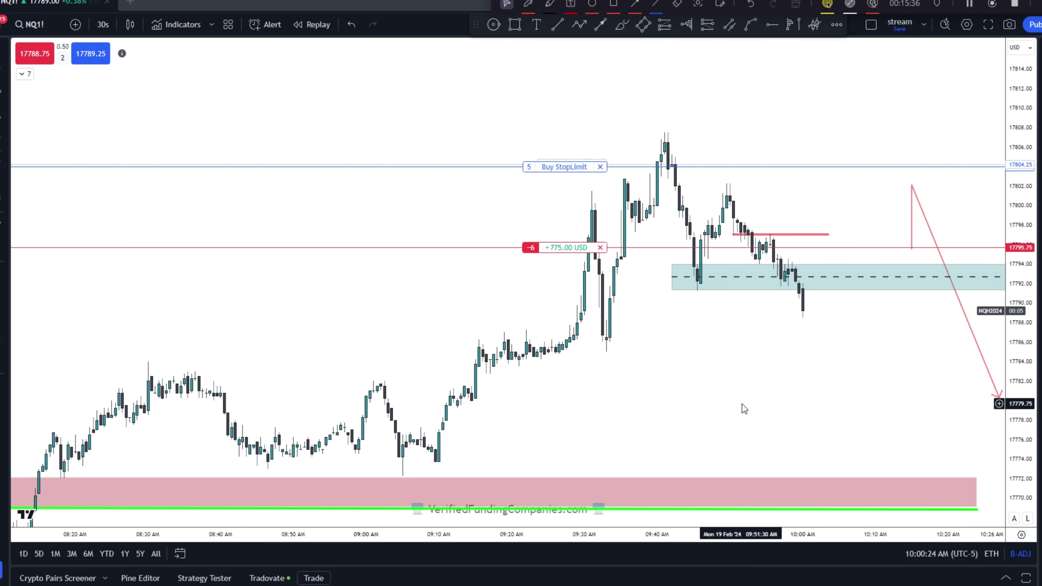
Step: Switch to the Canva presentation and view the impulse diagram on page 3
{"action": "left_click_drag", "start_coordinate": [741, 404], "coordinate": [710, 331]}
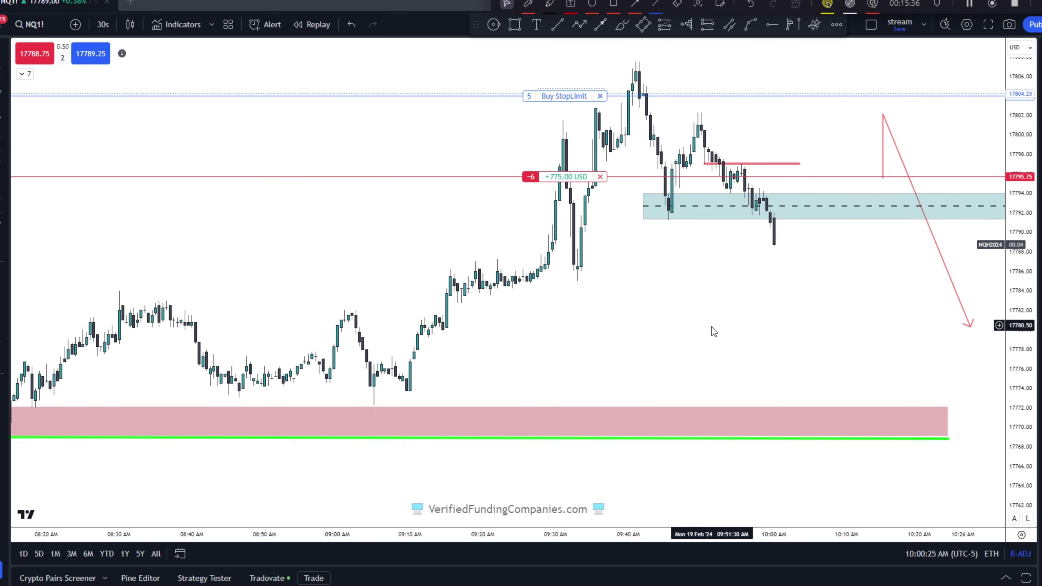
{"action": "scroll", "coordinate": [718, 324], "scroll_direction": "down", "scroll_amount": 2}
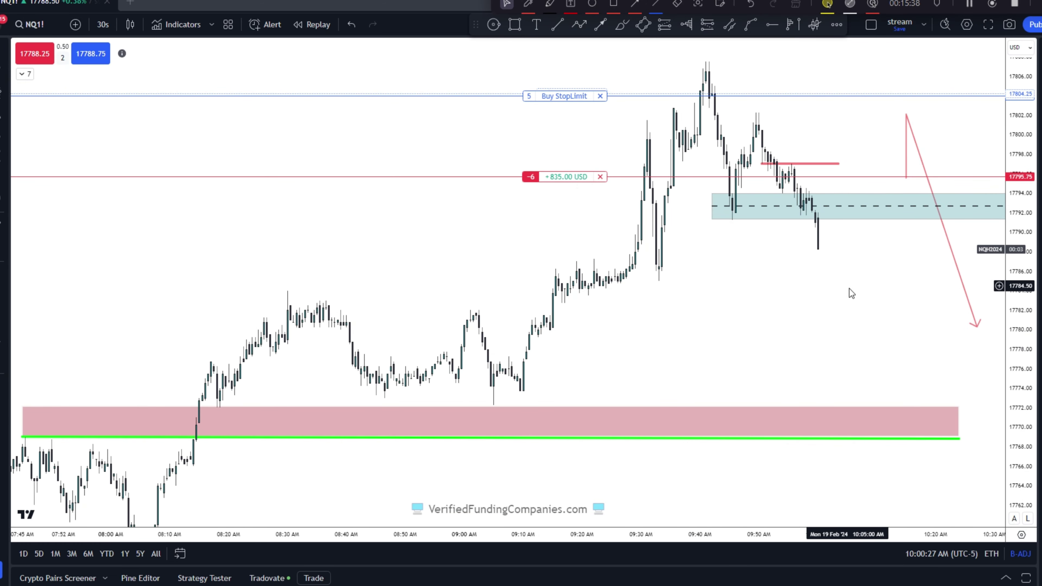
{"action": "key", "text": "alt+Tab"}
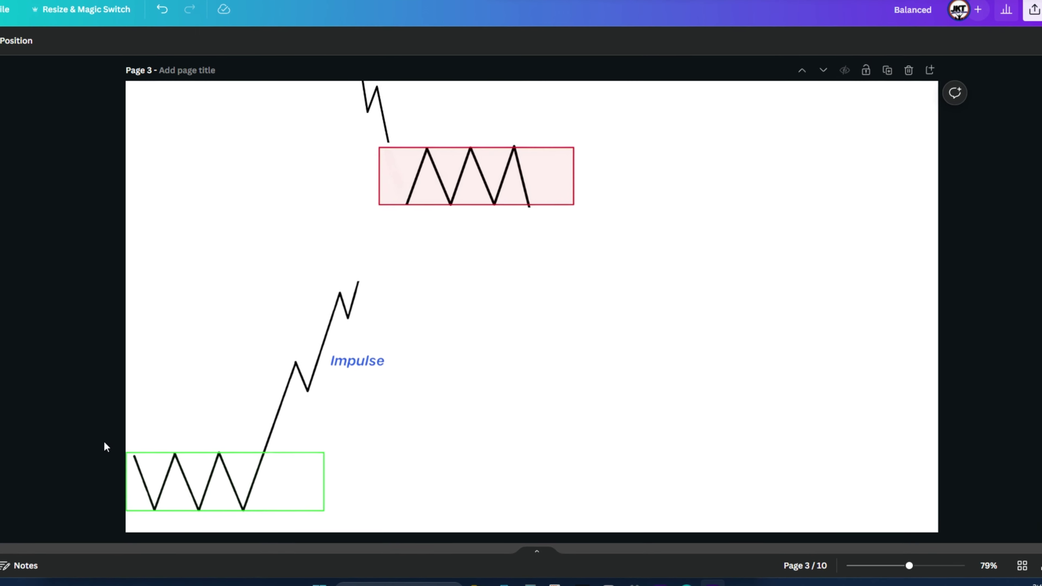
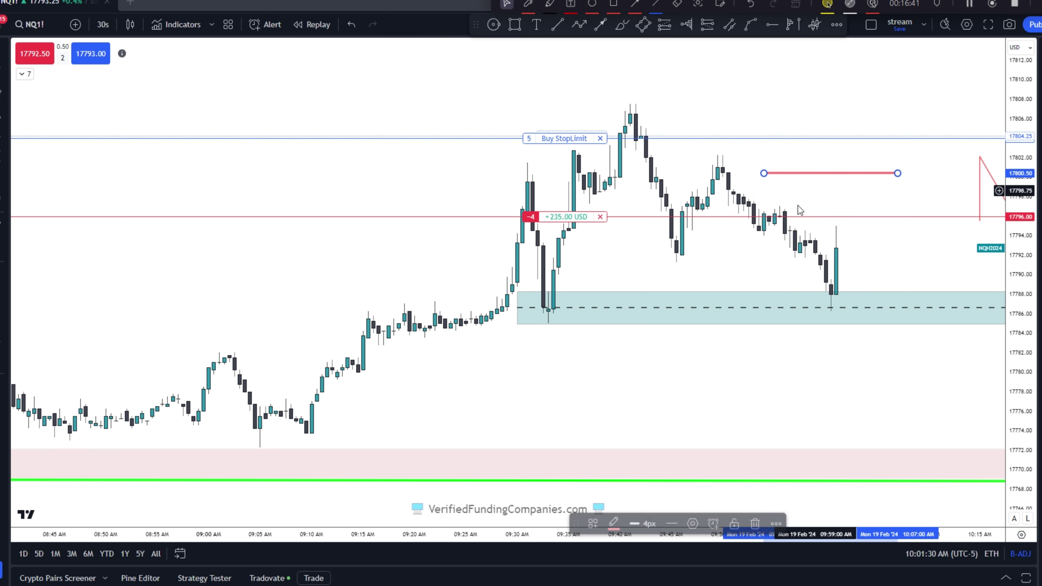
Step: Draw a teal rectangle zone from about 17794 to 17797, spanning 09:54:00 AM to about 10:08:30 AM
{"action": "left_click", "coordinate": [514, 24]}
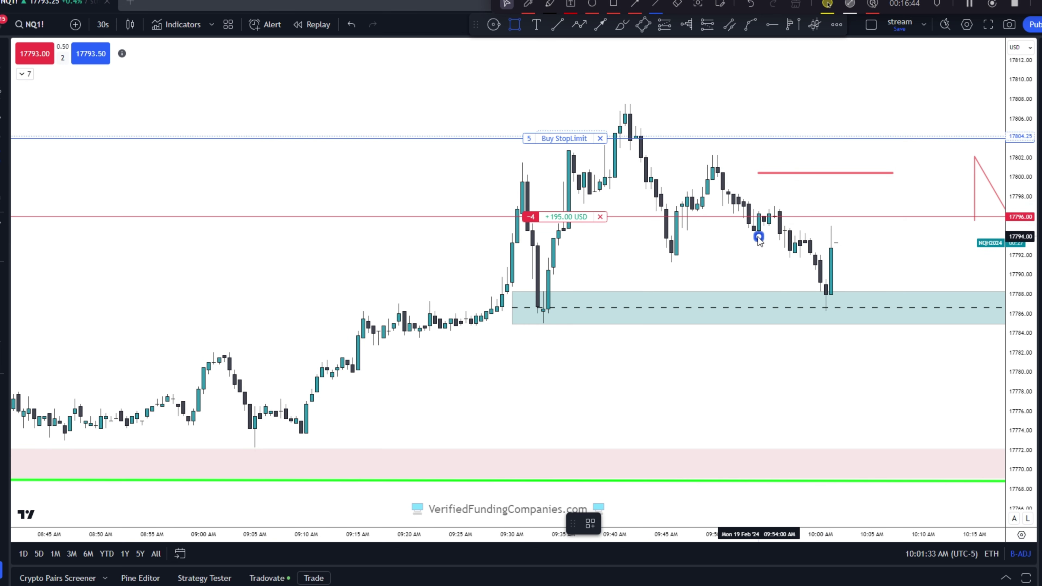
{"action": "left_click_drag", "start_coordinate": [758, 224], "coordinate": [908, 205]}
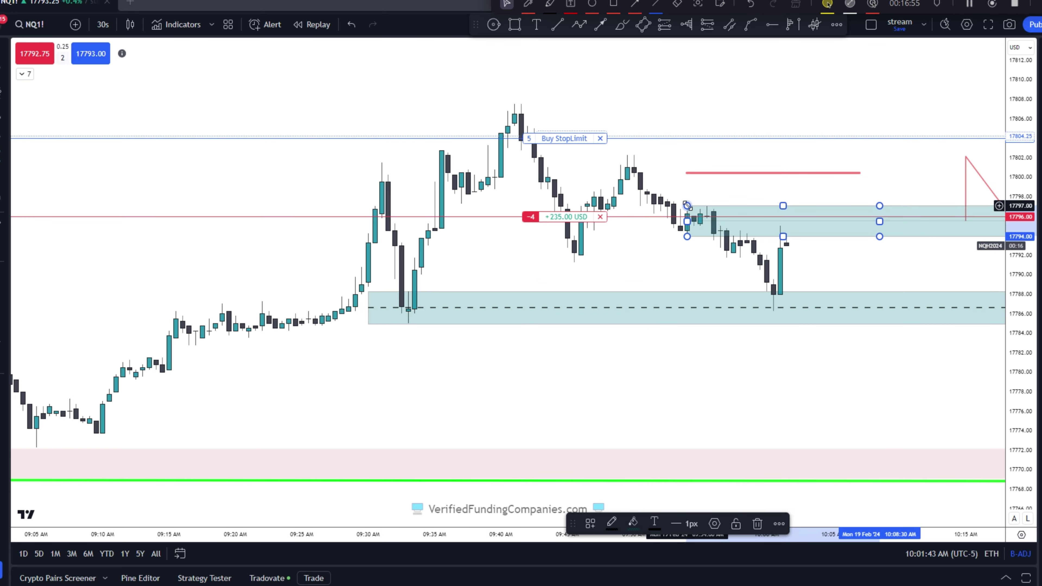
{"action": "left_click", "coordinate": [777, 391]}
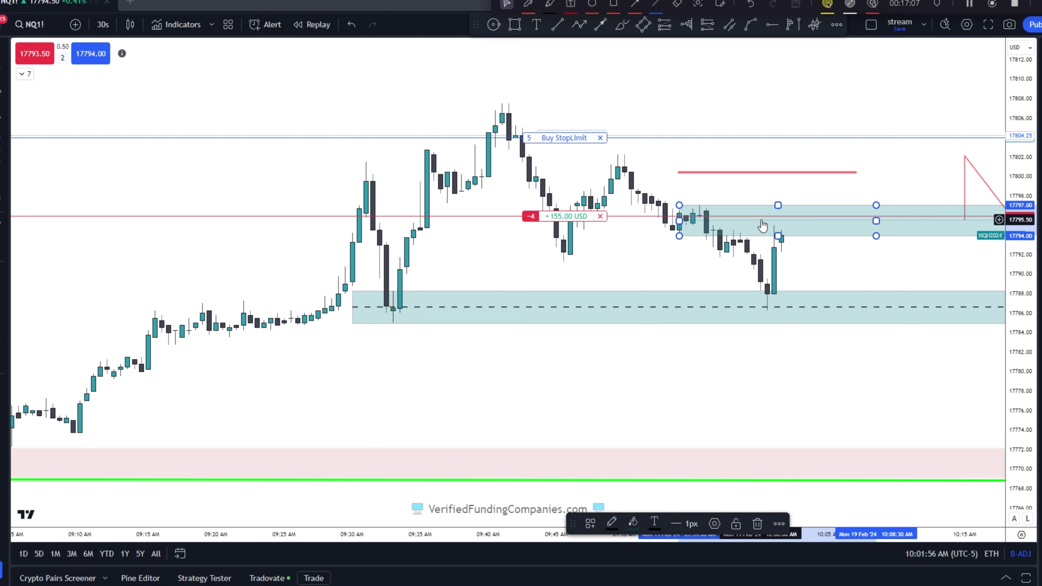
{"action": "left_click", "coordinate": [772, 246]}
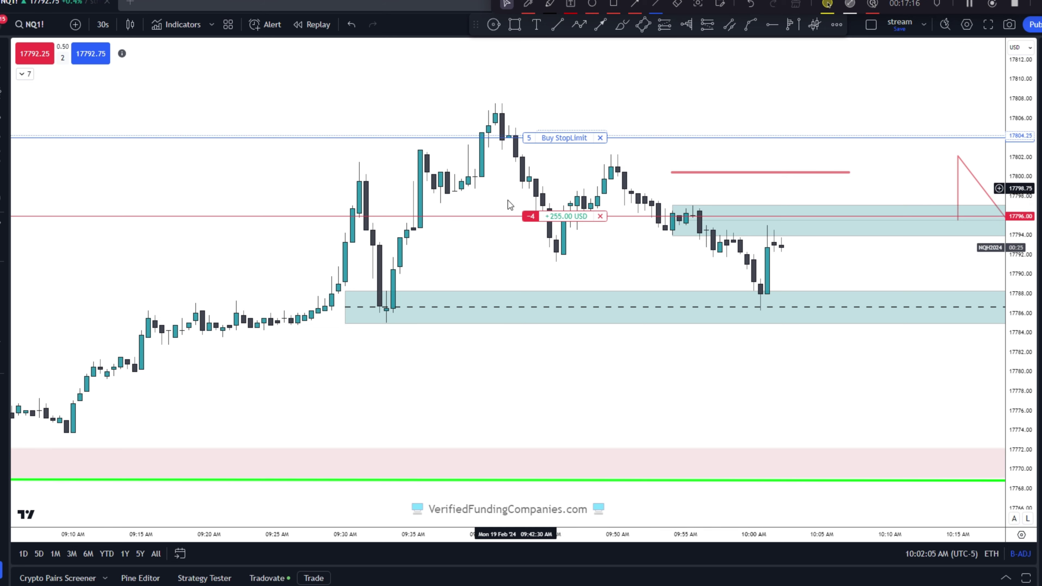
Step: Enlarge the upper teal zone to span about 17802.25 to 17791.50, starting near 09:43:00 AM
{"action": "scroll", "coordinate": [649, 169], "scroll_direction": "down", "scroll_amount": 3}
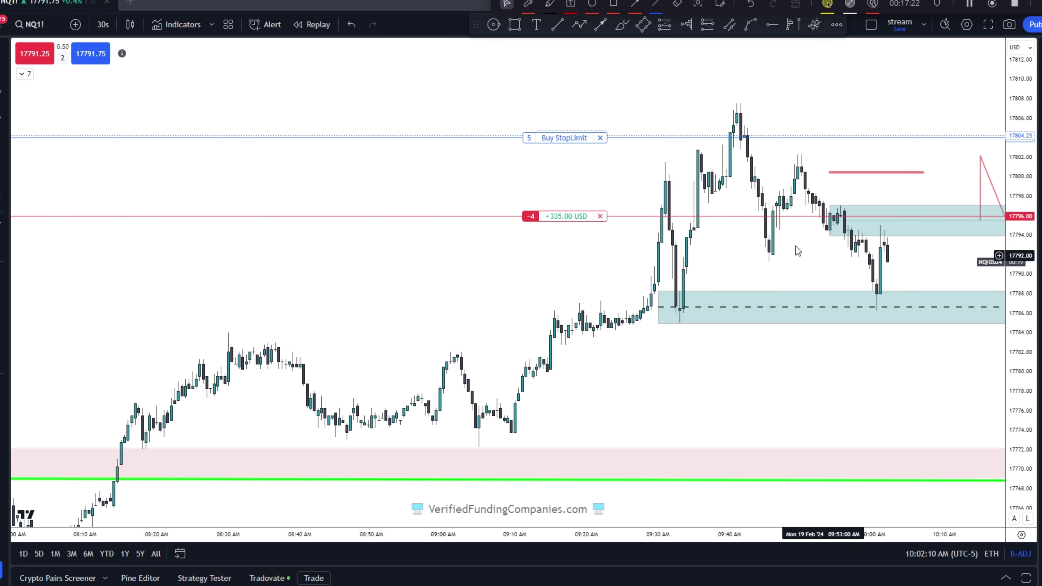
{"action": "left_click_drag", "start_coordinate": [829, 205], "coordinate": [768, 154]}
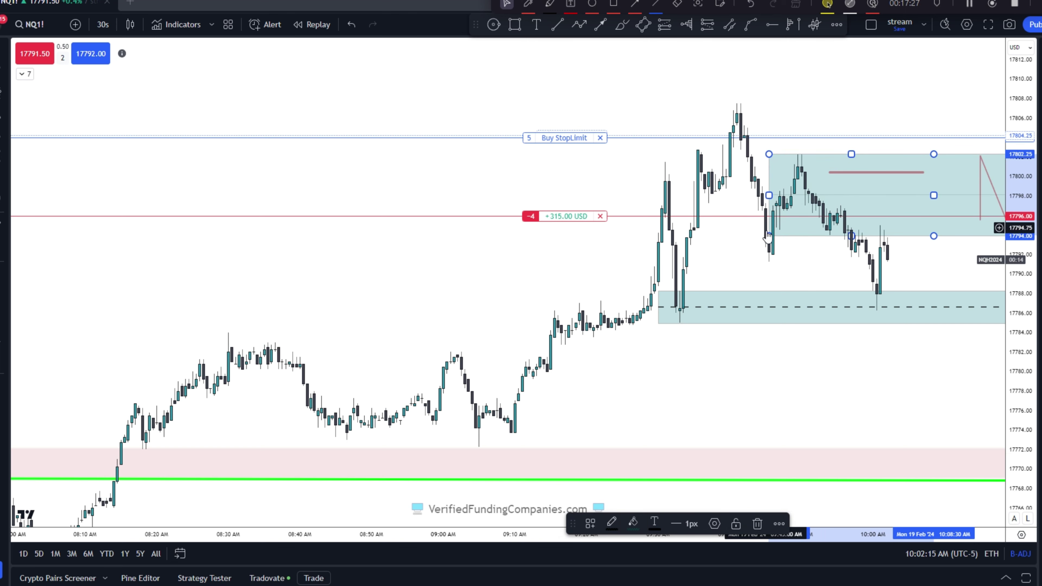
{"action": "left_click_drag", "start_coordinate": [768, 237], "coordinate": [755, 261]}
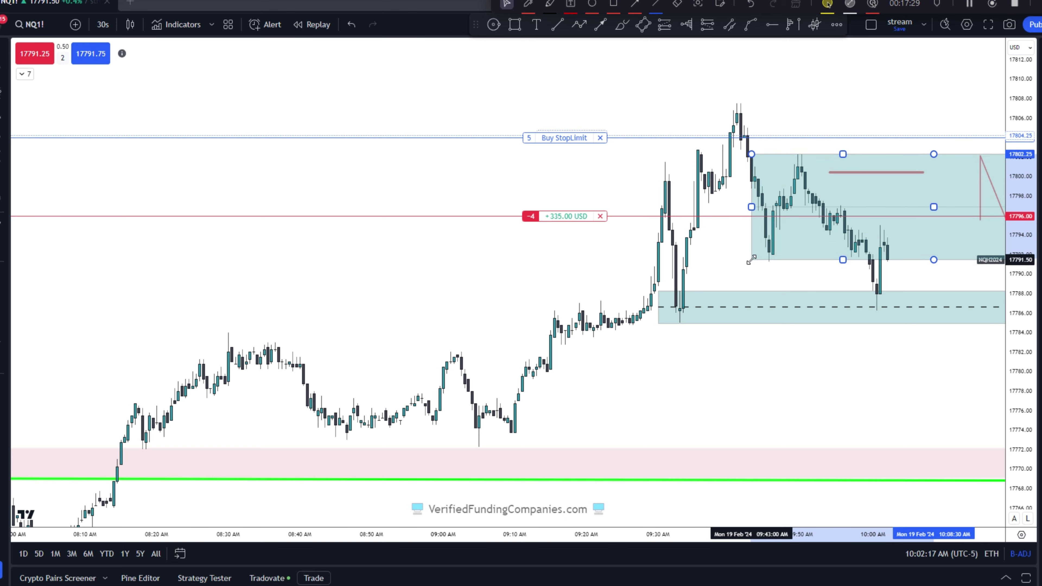
Step: Shrink the upper teal zone to span 17797.00 to 17794.00, starting near 09:49:30 AM
{"action": "left_click", "coordinate": [809, 286]}
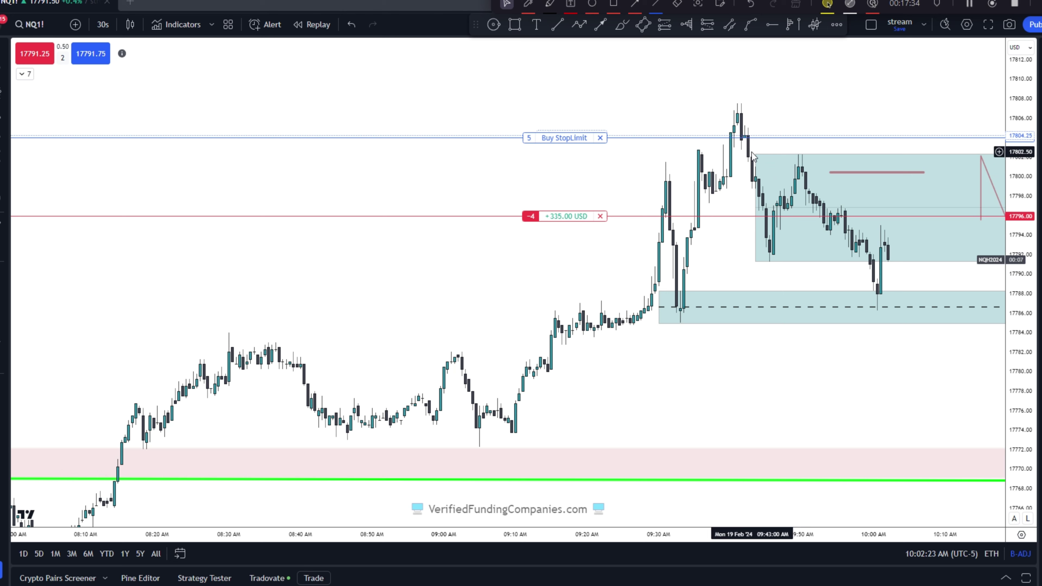
{"action": "left_click_drag", "start_coordinate": [754, 154], "coordinate": [794, 205]}
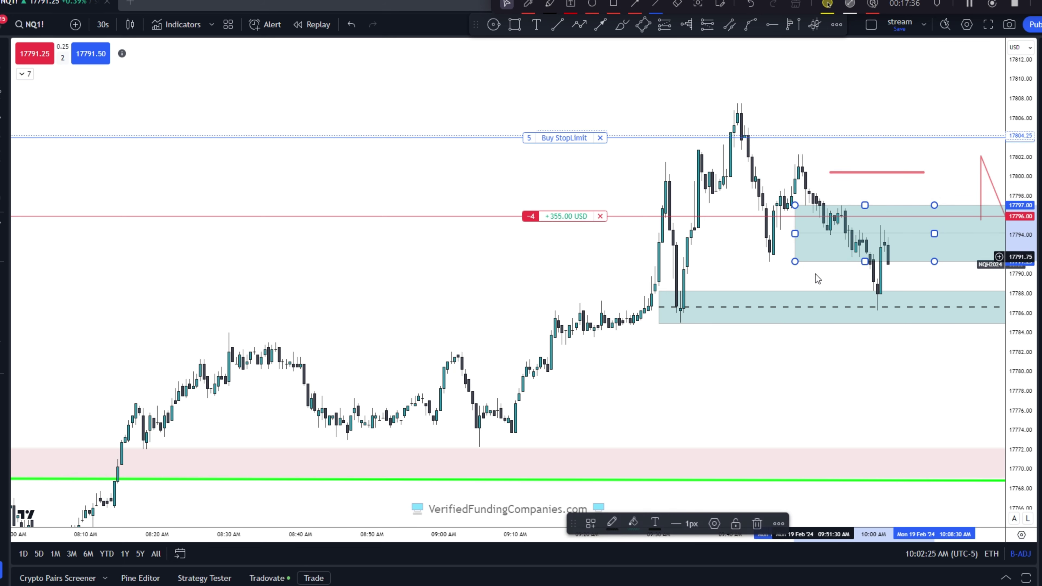
{"action": "left_click_drag", "start_coordinate": [794, 261], "coordinate": [795, 233]}
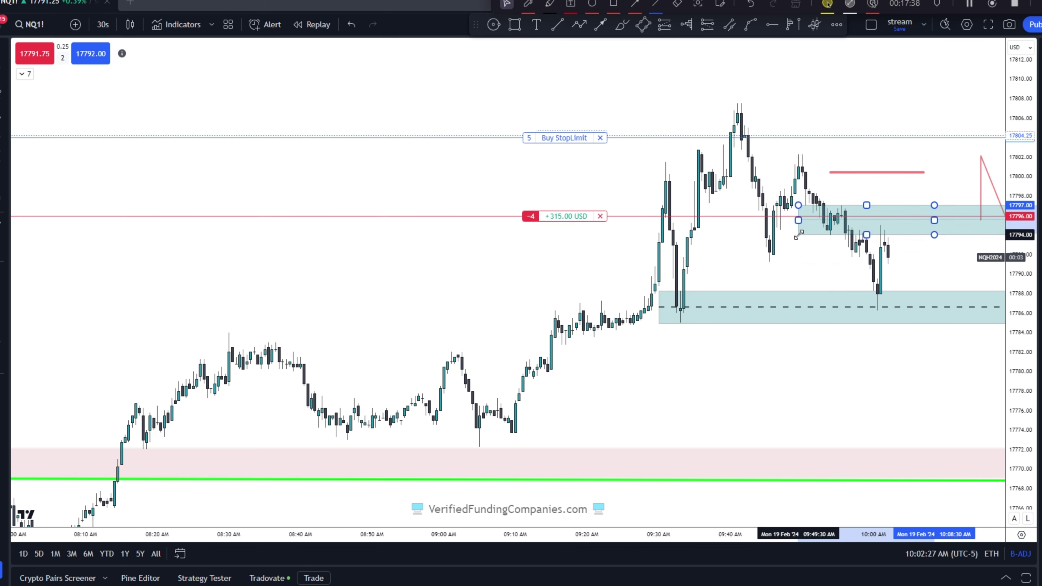
{"action": "left_click", "coordinate": [810, 276]}
Step: Lower the short red horizontal line to about 17797 and raise the upper teal zone's lower edge to about 17796.50
{"action": "scroll", "coordinate": [810, 277], "scroll_direction": "up", "scroll_amount": 2}
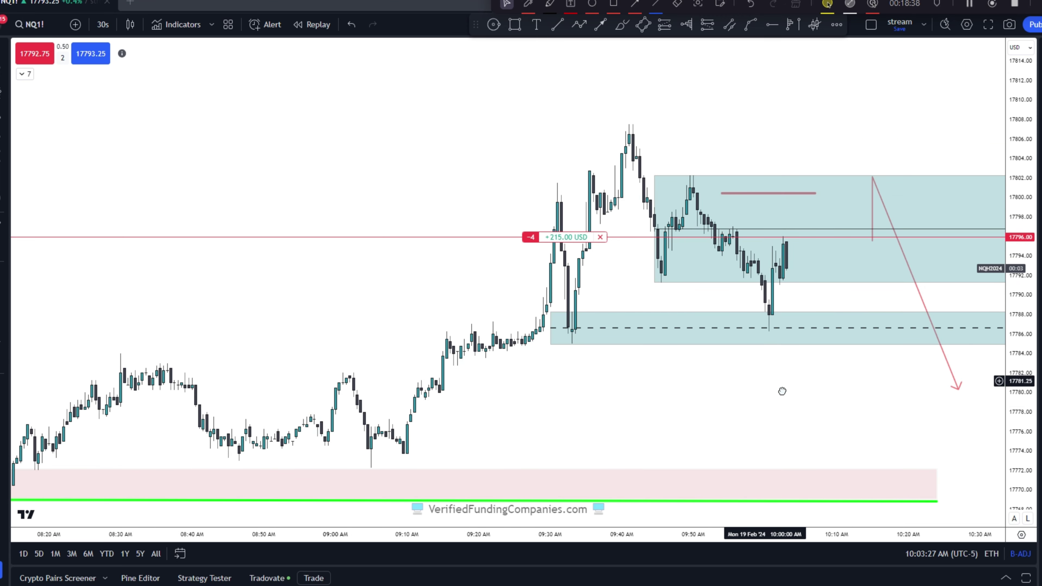
{"action": "left_click_drag", "start_coordinate": [782, 391], "coordinate": [812, 411]}
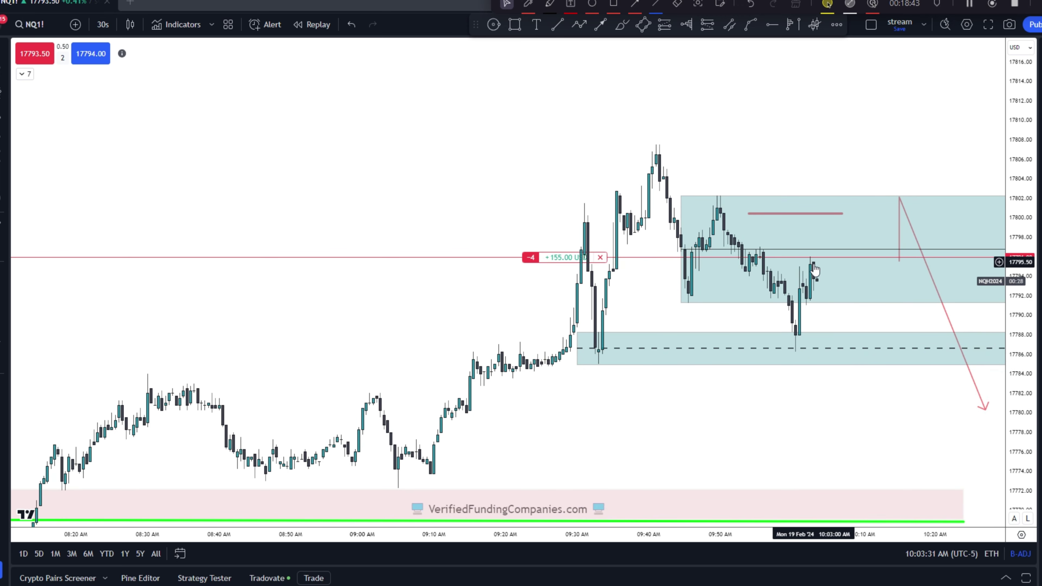
{"action": "scroll", "coordinate": [805, 254], "scroll_direction": "up", "scroll_amount": 2}
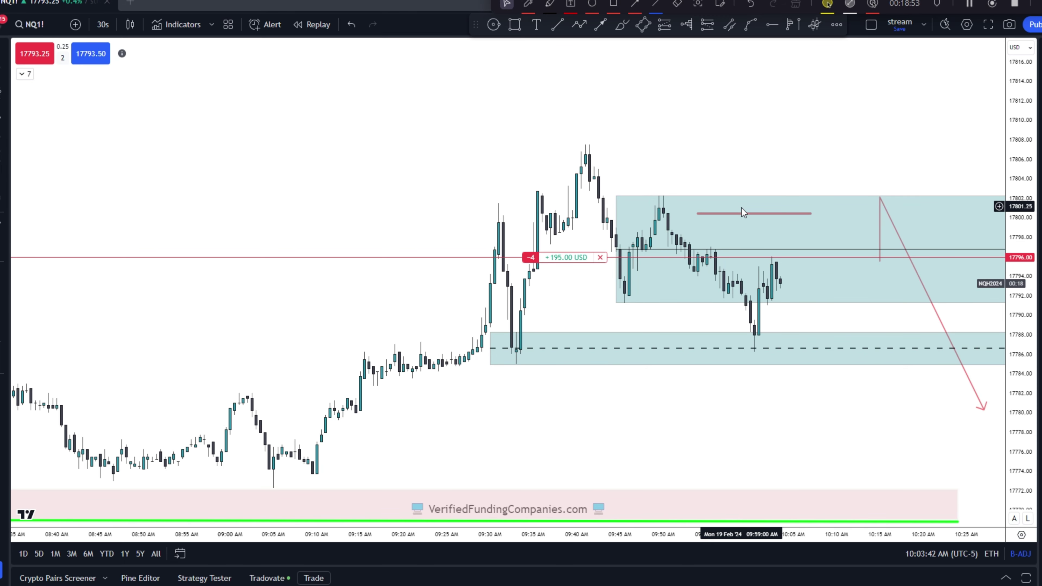
{"action": "mouse_move", "coordinate": [746, 216]}
{"action": "left_mouse_down"}
{"action": "mouse_move", "coordinate": [734, 251]}
{"action": "mouse_move", "coordinate": [805, 253]}
{"action": "left_mouse_up"}
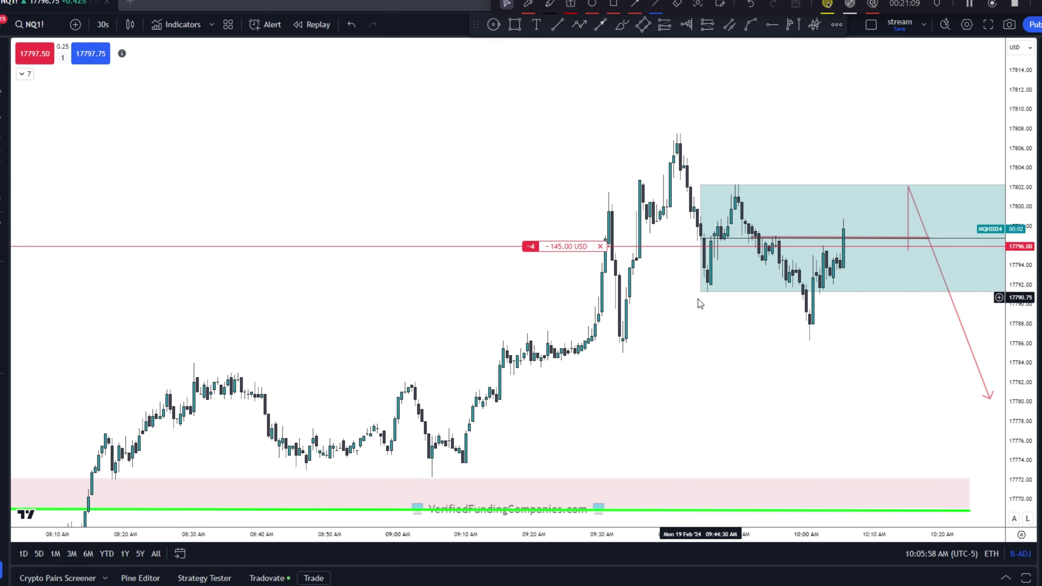
{"action": "left_click_drag", "start_coordinate": [700, 292], "coordinate": [710, 242]}
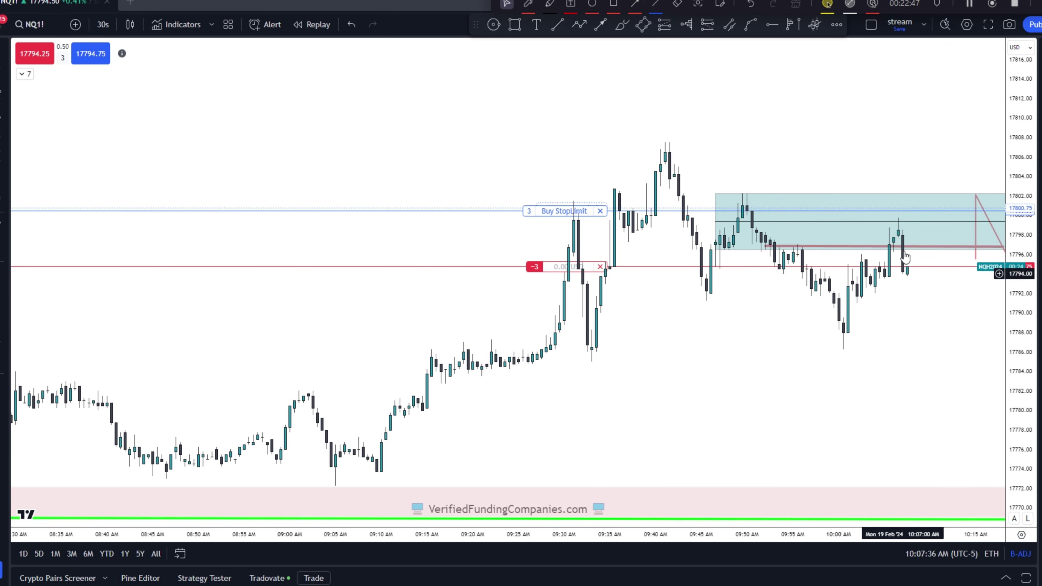
{"action": "left_click_drag", "start_coordinate": [897, 303], "coordinate": [882, 304]}
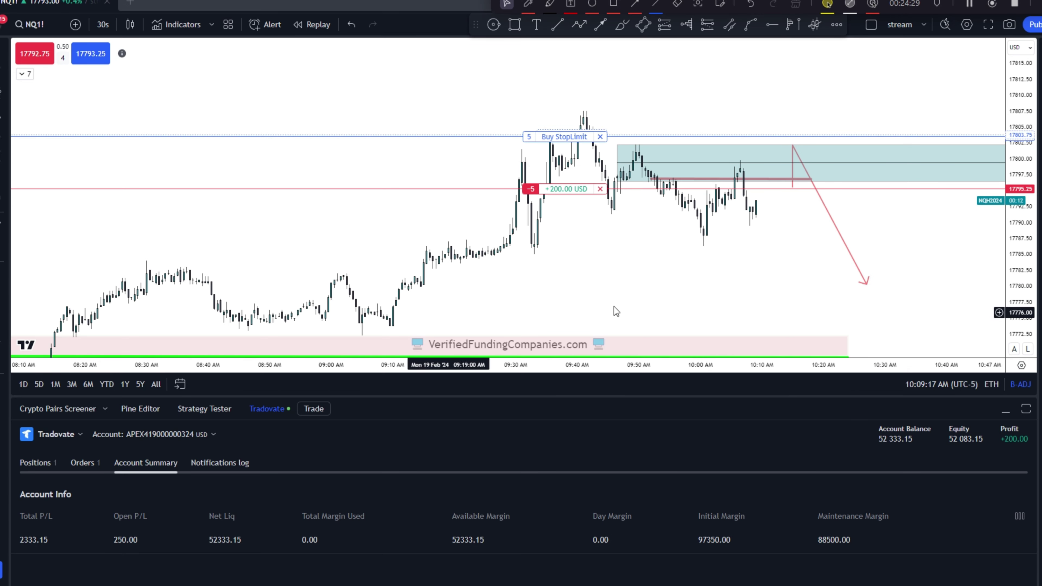
Step: Buy 2 NQH2024 contracts at market against the 5-contract short and open its Buy StopLimit order for editing
{"action": "scroll", "coordinate": [571, 281], "scroll_direction": "down", "scroll_amount": 2}
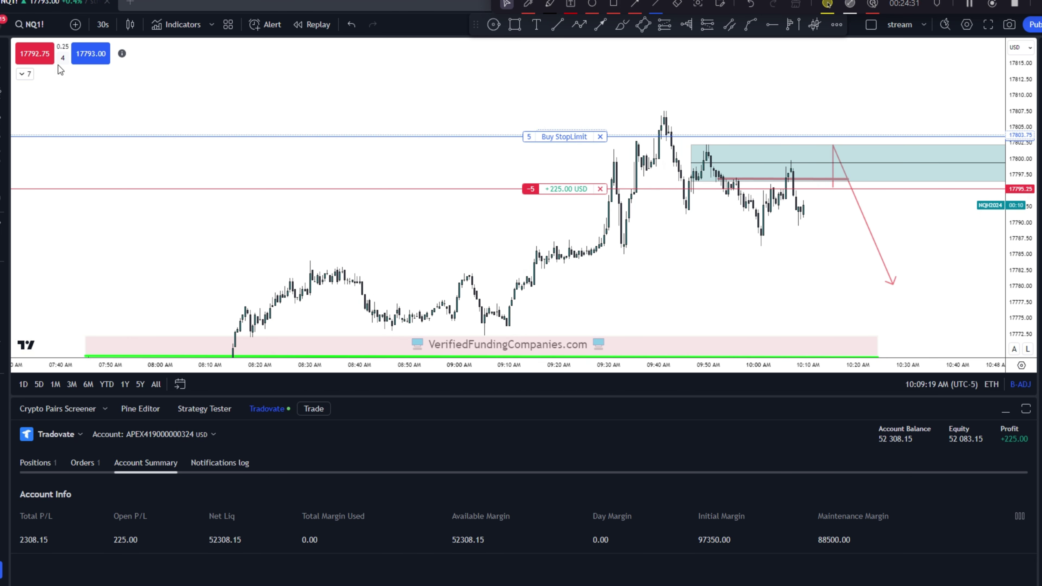
{"action": "left_click", "coordinate": [62, 58]}
{"action": "left_click", "coordinate": [102, 120]}
{"action": "left_click", "coordinate": [102, 120]}
{"action": "left_click", "coordinate": [101, 119]}
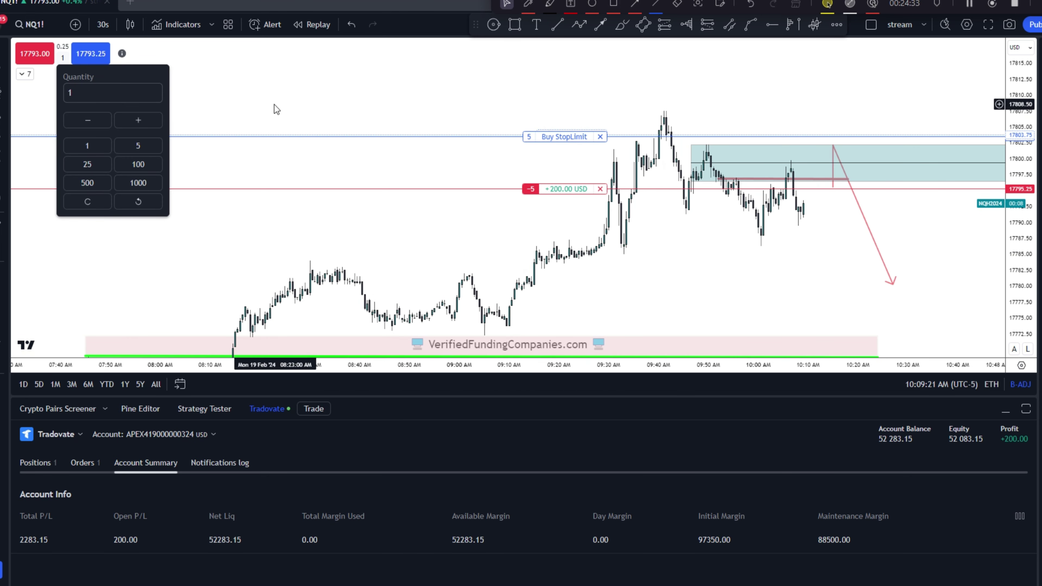
{"action": "left_click", "coordinate": [275, 105]}
{"action": "left_click", "coordinate": [64, 58]}
{"action": "left_click", "coordinate": [139, 120]}
{"action": "left_click", "coordinate": [237, 120]}
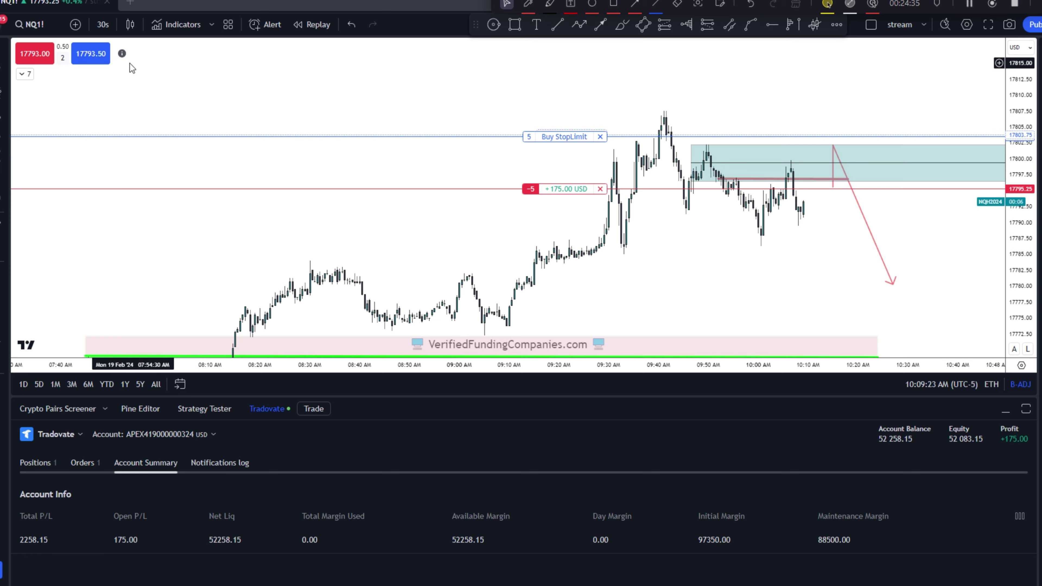
{"action": "left_click", "coordinate": [92, 59]}
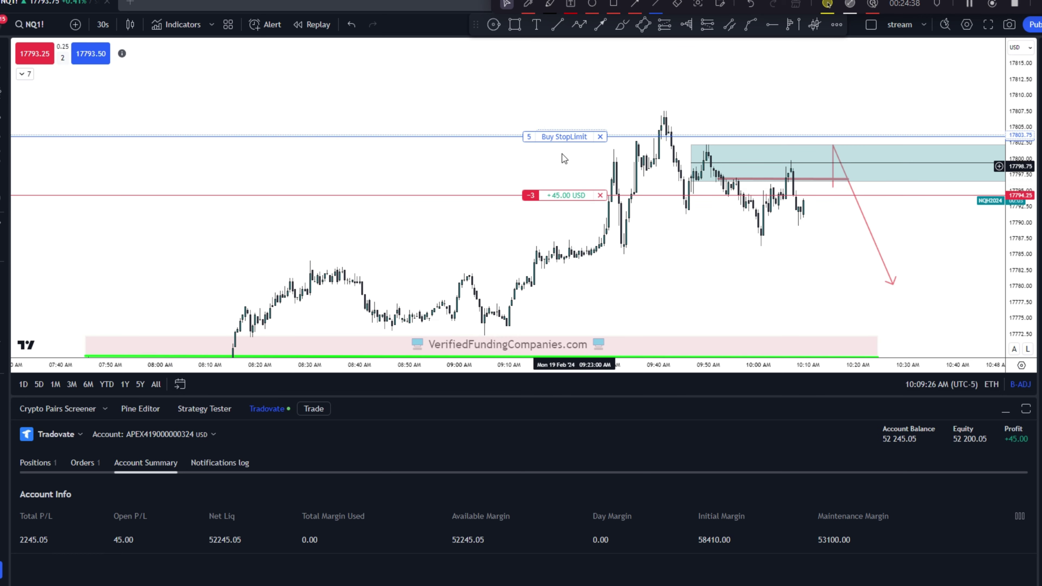
{"action": "left_click", "coordinate": [564, 137]}
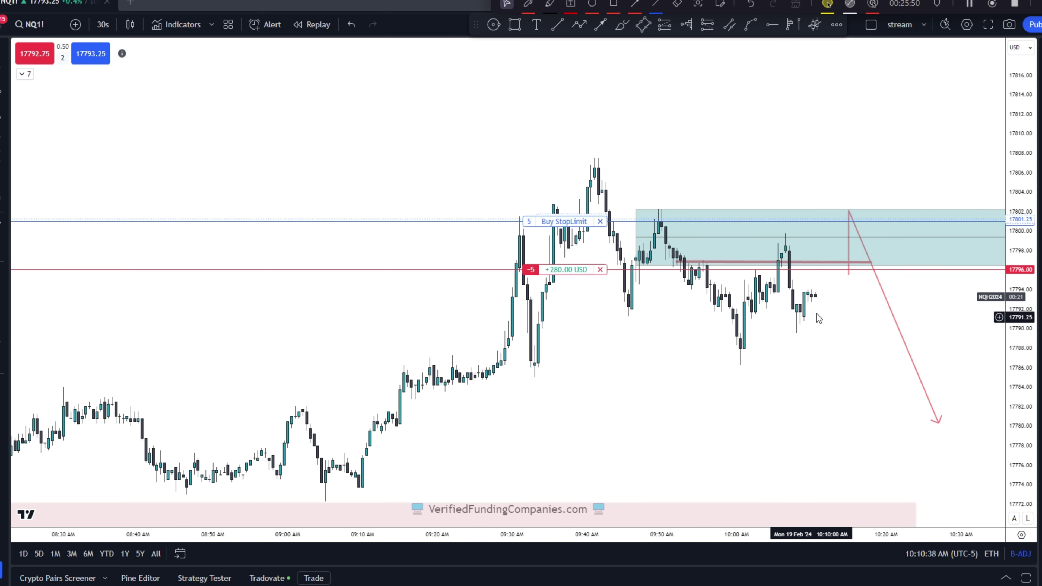
Step: Draw a red trend line under the recent lows from about 17786.25 near 10:00:30 AM to about 17793.25 near 10:17 AM
{"action": "scroll", "coordinate": [732, 401], "scroll_direction": "down", "scroll_amount": 2}
{"action": "scroll", "coordinate": [809, 398], "scroll_direction": "up", "scroll_amount": 3}
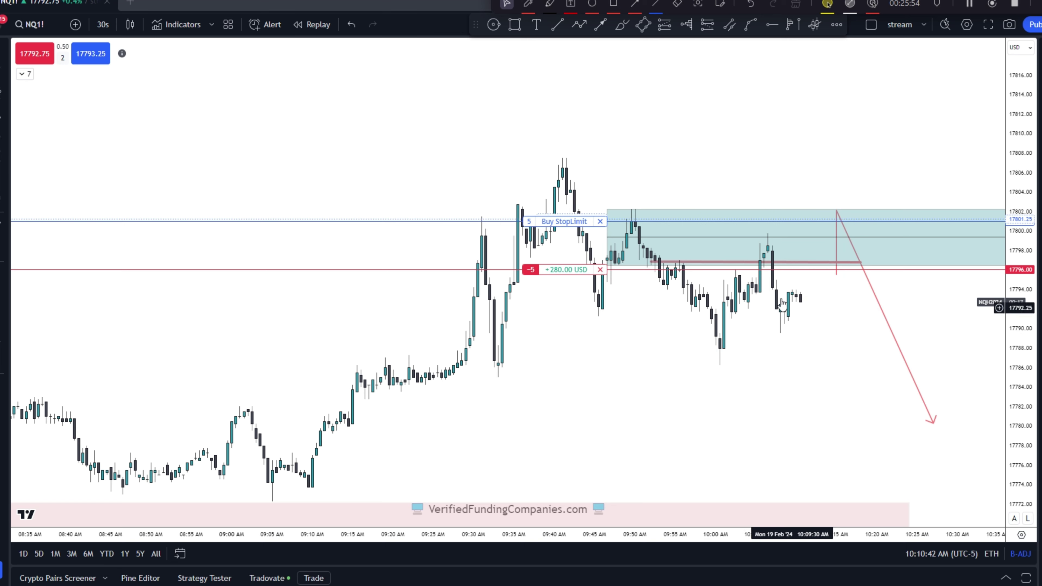
{"action": "left_click", "coordinate": [719, 364]}
{"action": "left_click", "coordinate": [854, 296]}
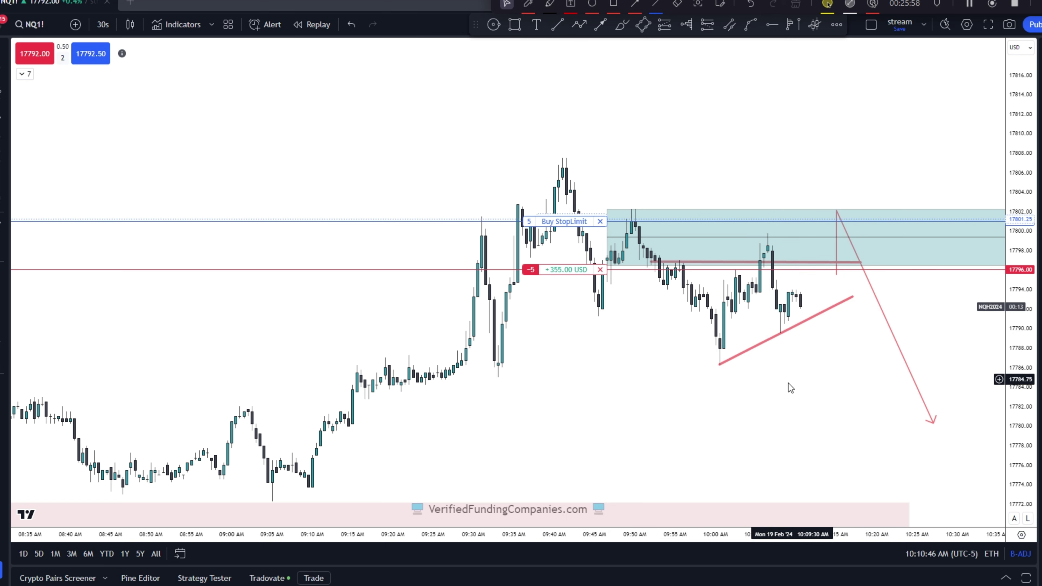
{"action": "scroll", "coordinate": [736, 393], "scroll_direction": "up", "scroll_amount": 2}
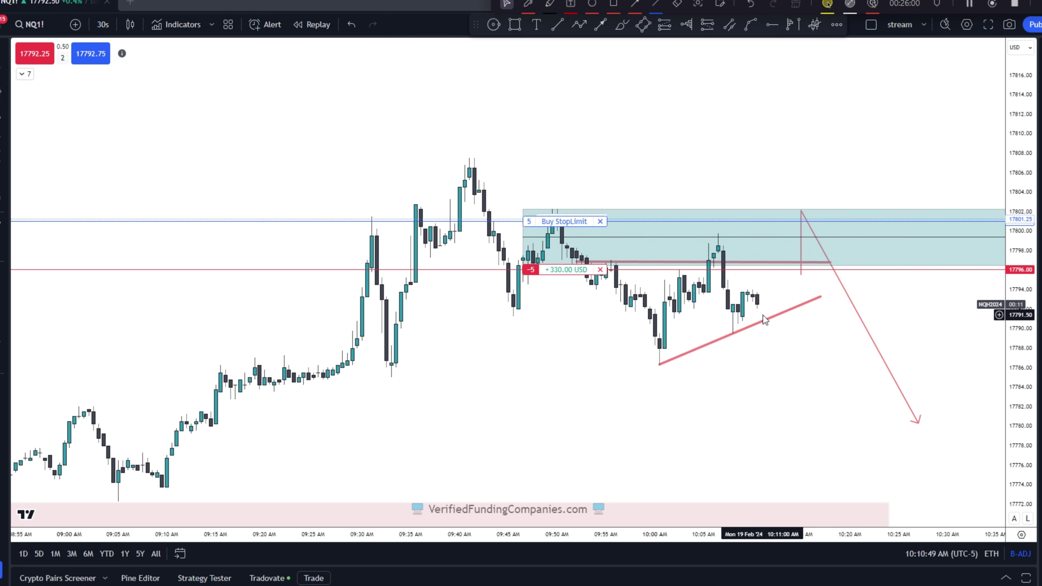
{"action": "left_click", "coordinate": [745, 321]}
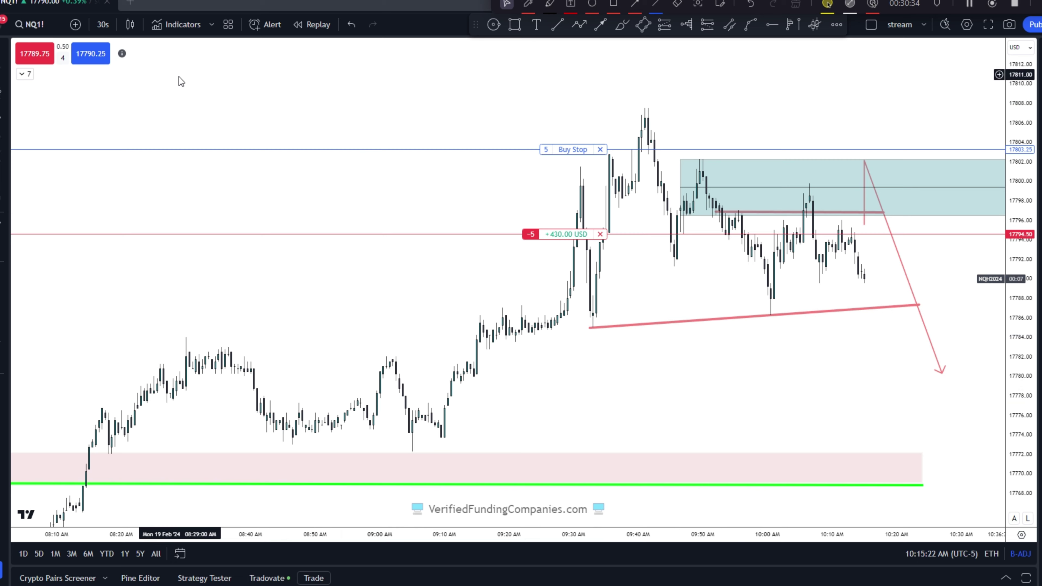
Step: Set the order quantity to 2 and buy 2 NQH2024 contracts at market against the 5-contract short with the Buy Stop order
{"action": "left_click", "coordinate": [66, 58]}
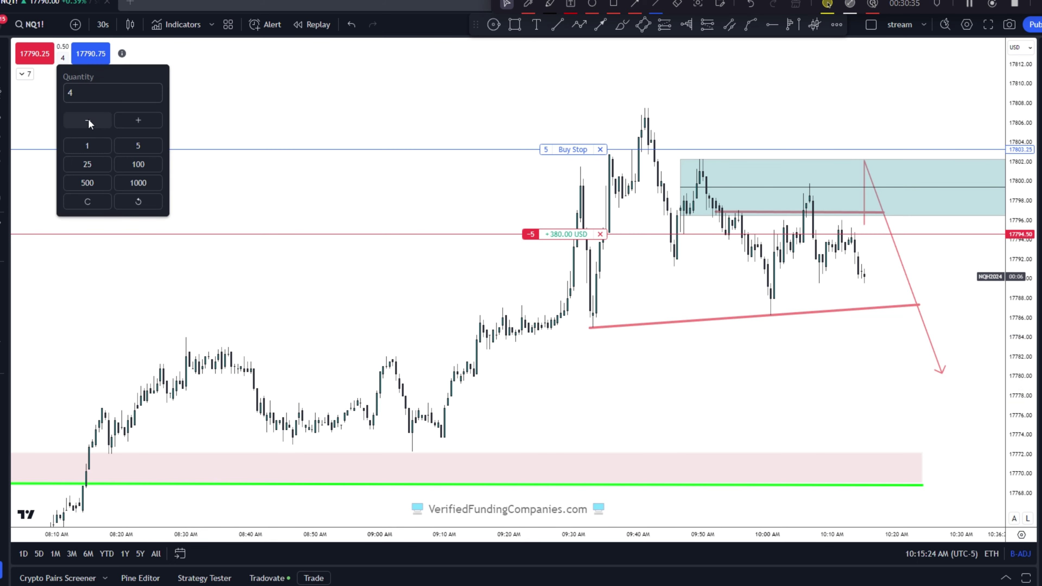
{"action": "left_click", "coordinate": [138, 121]}
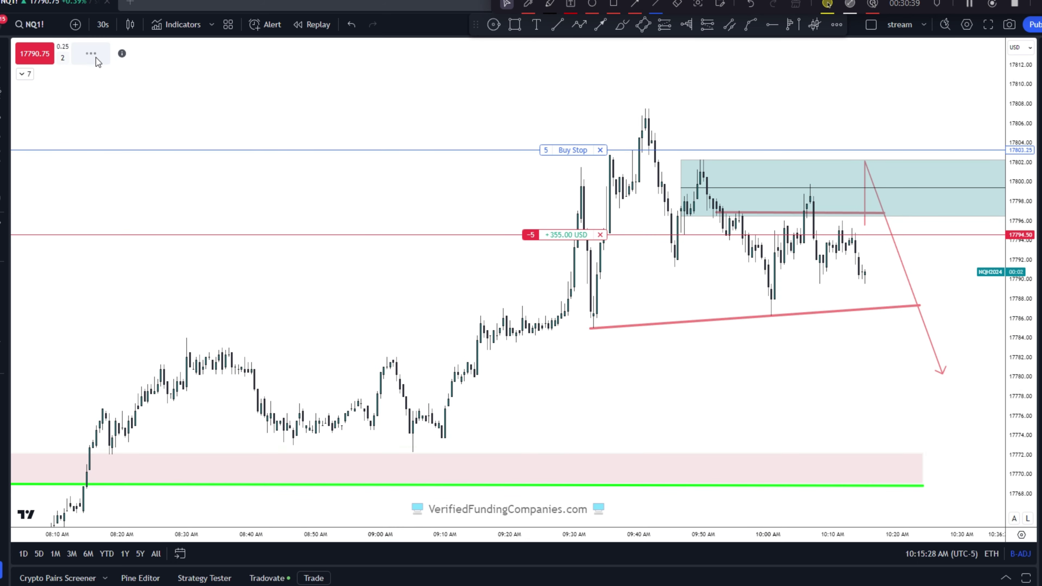
{"action": "left_click", "coordinate": [73, 53]}
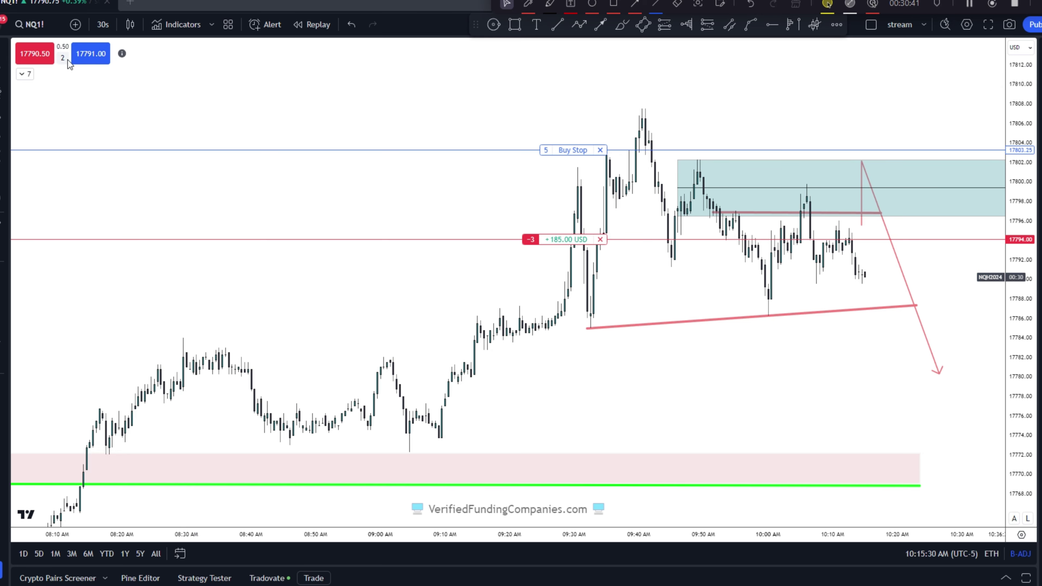
{"action": "left_click", "coordinate": [65, 58]}
{"action": "left_click", "coordinate": [95, 116]}
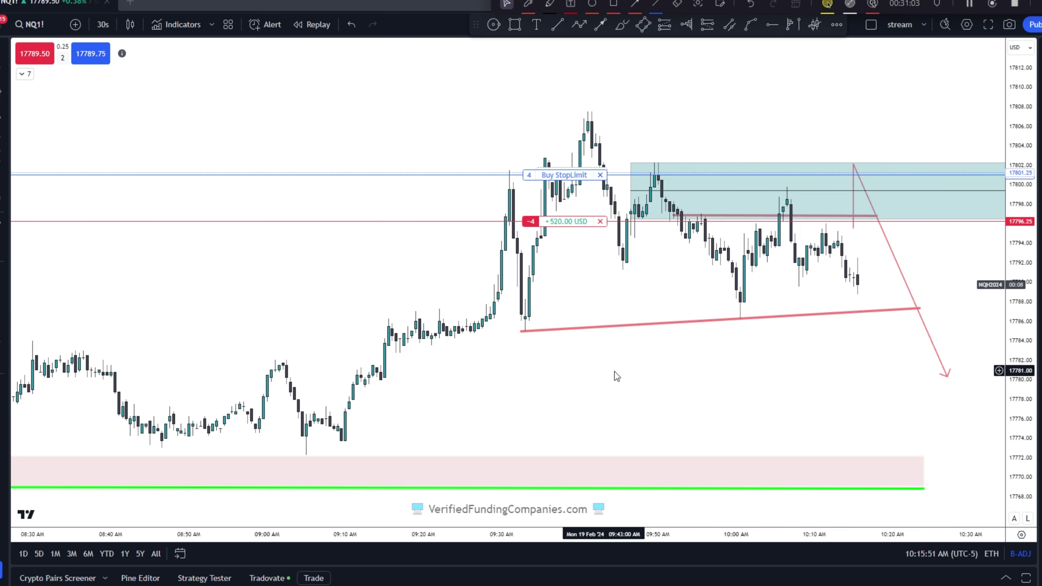
Step: Move the teal zone down around the 10:00 AM low, spanning about 17789.50 to 17786.25
{"action": "left_click_drag", "start_coordinate": [614, 371], "coordinate": [774, 381]}
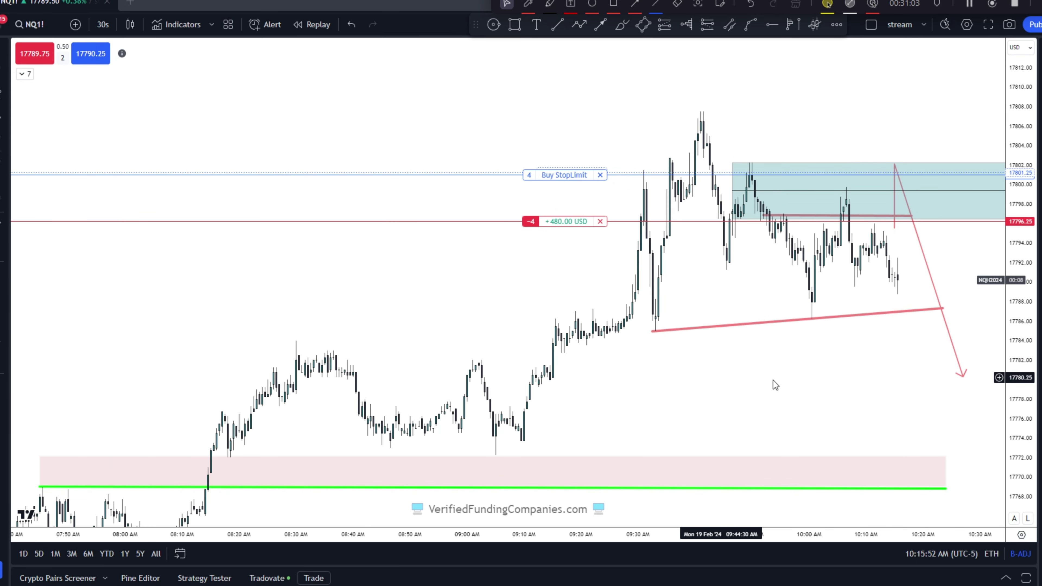
{"action": "left_click_drag", "start_coordinate": [697, 352], "coordinate": [582, 343]}
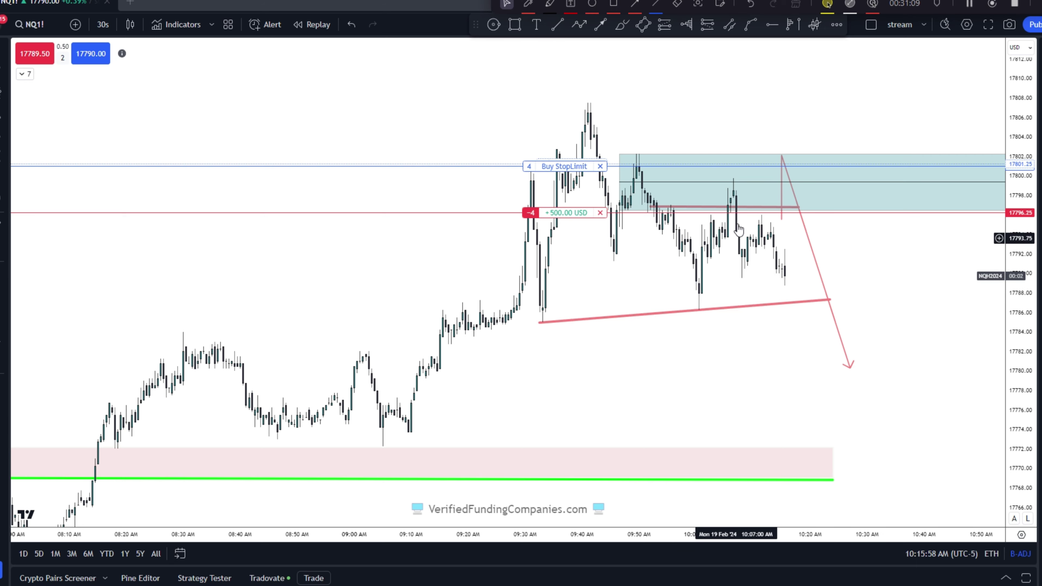
{"action": "mouse_move", "coordinate": [648, 189]}
{"action": "left_mouse_down"}
{"action": "mouse_move", "coordinate": [662, 304]}
{"action": "mouse_move", "coordinate": [688, 307]}
{"action": "mouse_move", "coordinate": [666, 309]}
{"action": "left_mouse_up"}
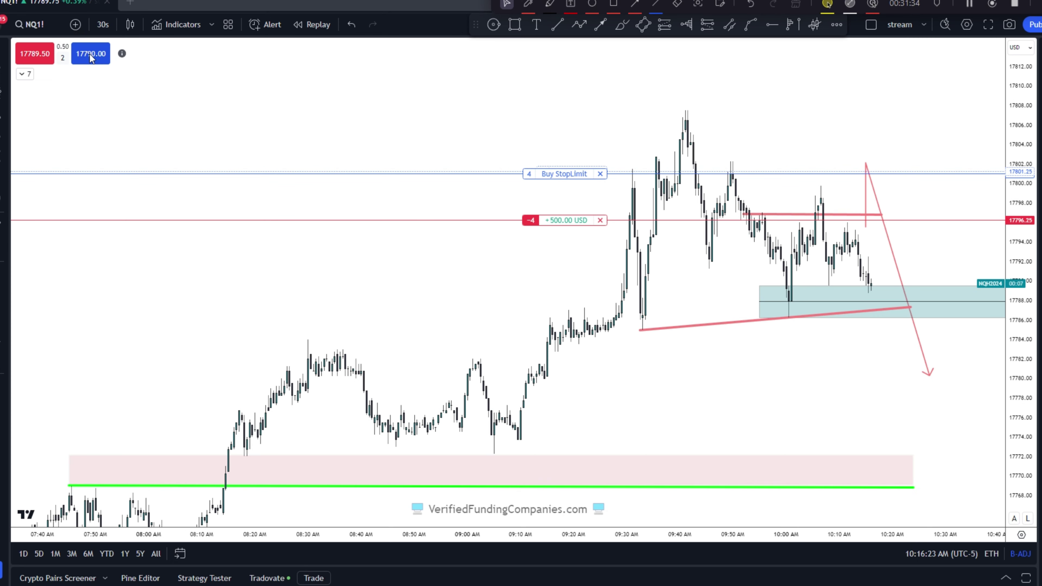
Step: Buy 2 NQH2024 contracts at market against the 4-contract short and place a 2-contract buy stop-limit order at about 17796
{"action": "left_click", "coordinate": [91, 56]}
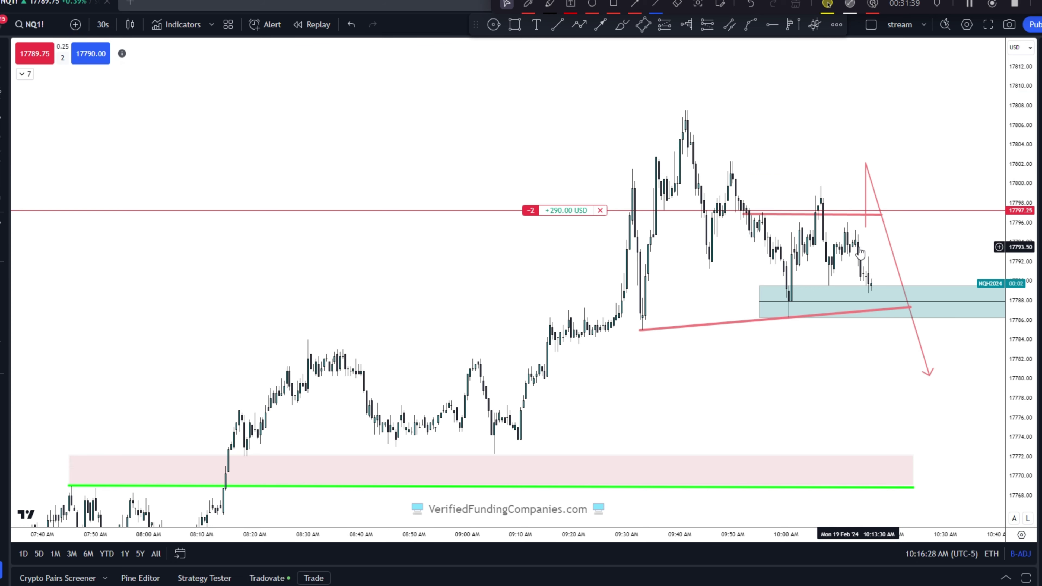
{"action": "left_click", "coordinate": [999, 222]}
{"action": "left_click", "coordinate": [886, 303]}
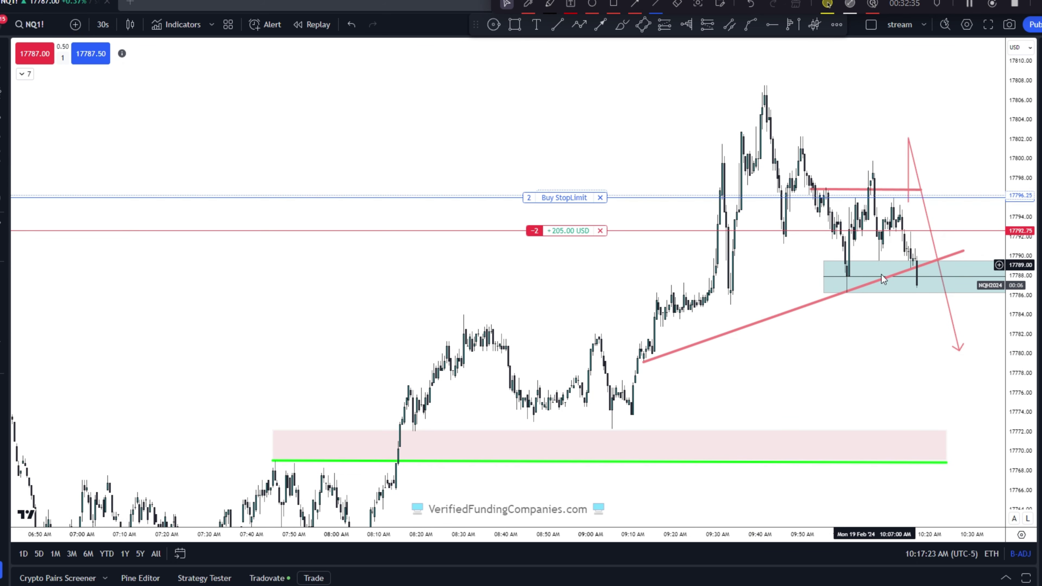
Step: Move and resize the teal zone to span about 17786.75 to 17782.75, starting near 09:10 AM
{"action": "left_click", "coordinate": [875, 282]}
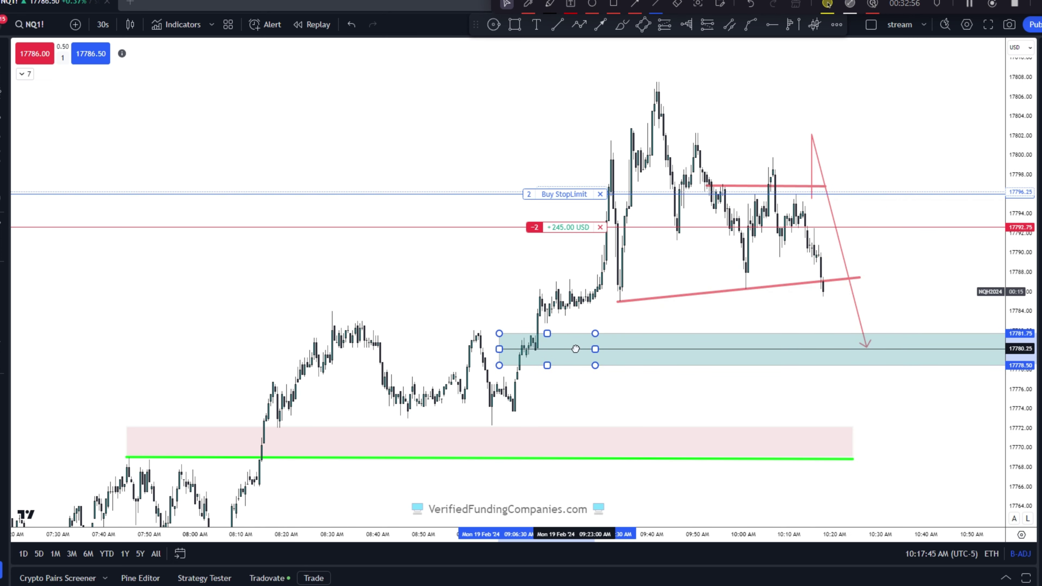
{"action": "left_click_drag", "start_coordinate": [575, 348], "coordinate": [512, 343]}
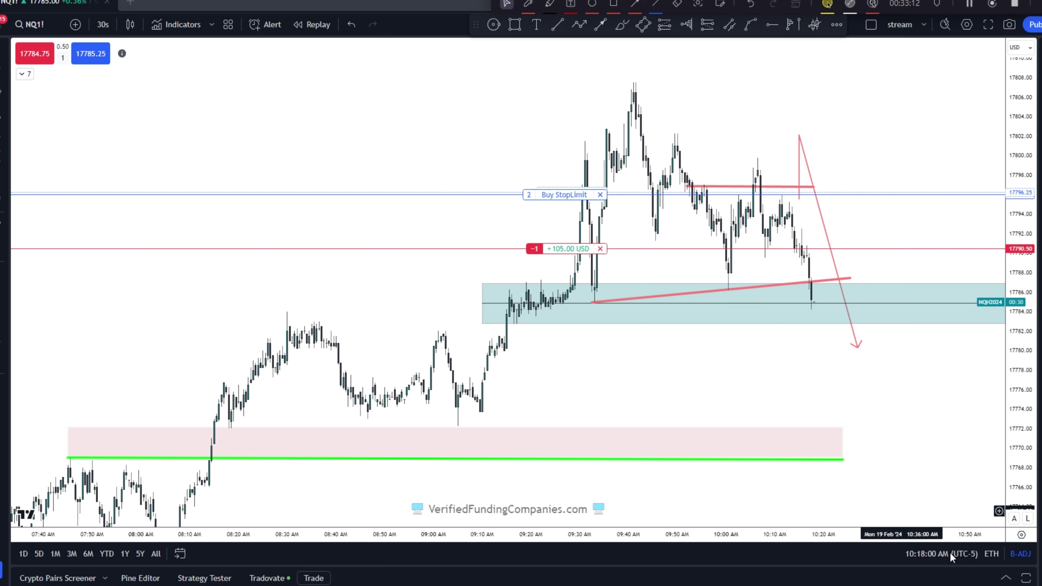
Step: Switch to the fifth listed Apex account, holding the 2-contract short, and collapse the trading details
{"action": "left_click", "coordinate": [1001, 578]}
{"action": "left_click", "coordinate": [154, 434]}
{"action": "left_click", "coordinate": [180, 545]}
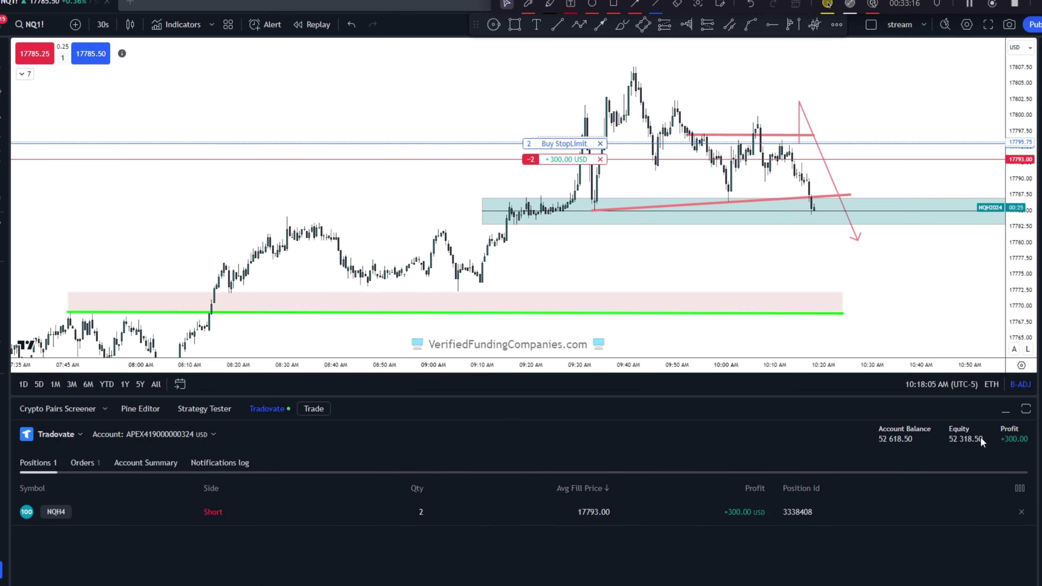
{"action": "left_click", "coordinate": [1005, 411]}
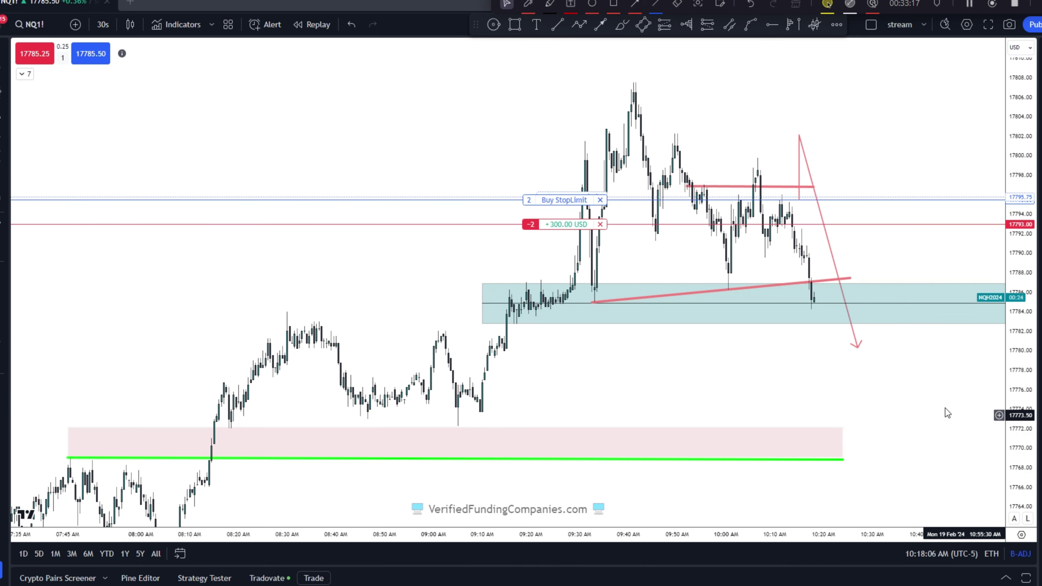
Step: Buy 1 NQH2024 contract at market and reduce the Buy StopLimit order to 1 unit
{"action": "left_click", "coordinate": [91, 53]}
{"action": "left_click", "coordinate": [529, 200]}
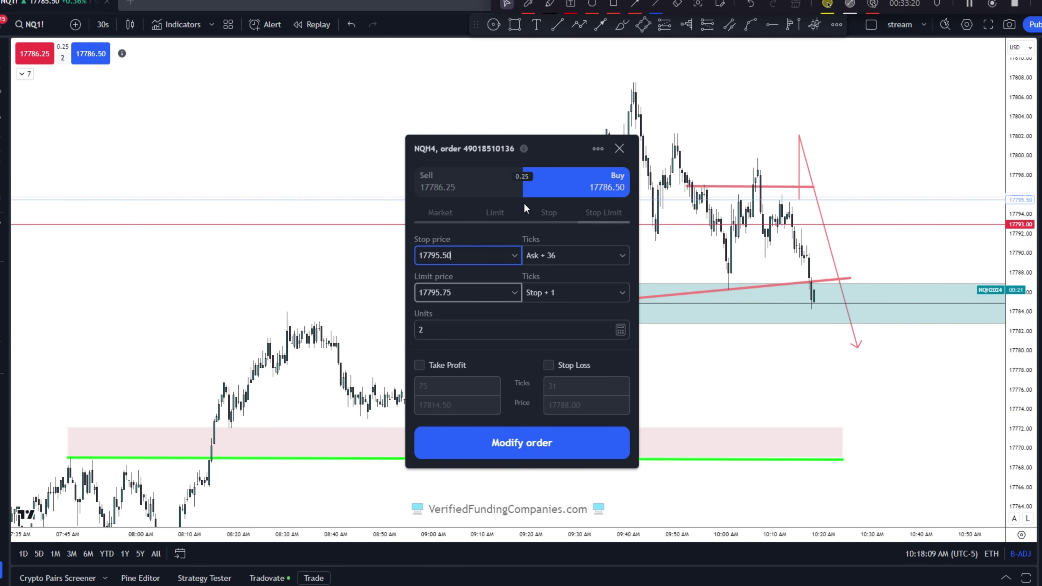
{"action": "left_click", "coordinate": [620, 329]}
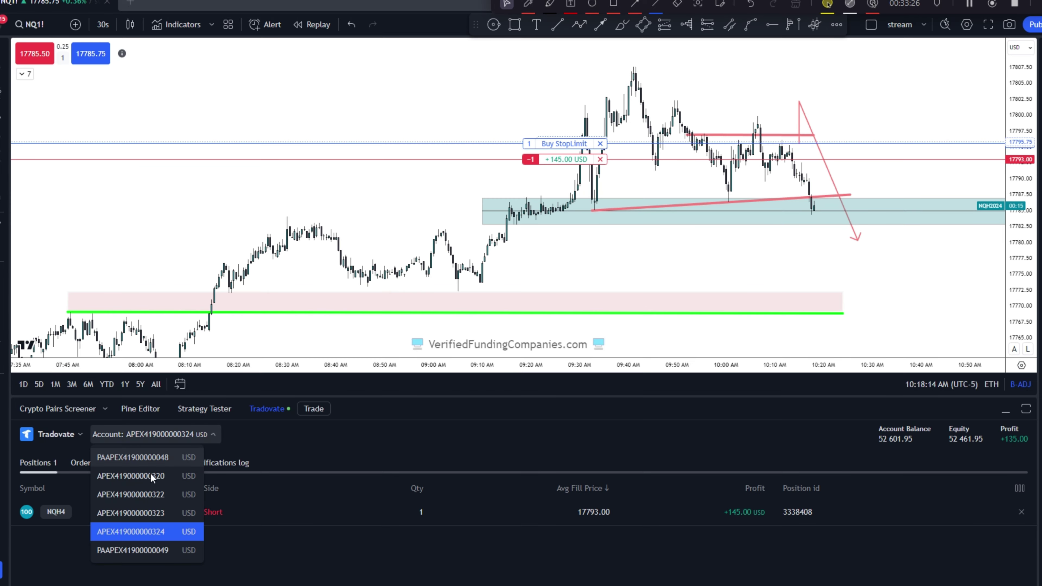
Step: Switch to the second listed Apex account, holding the 4-contract short, and collapse the trading details
{"action": "left_click", "coordinate": [150, 474]}
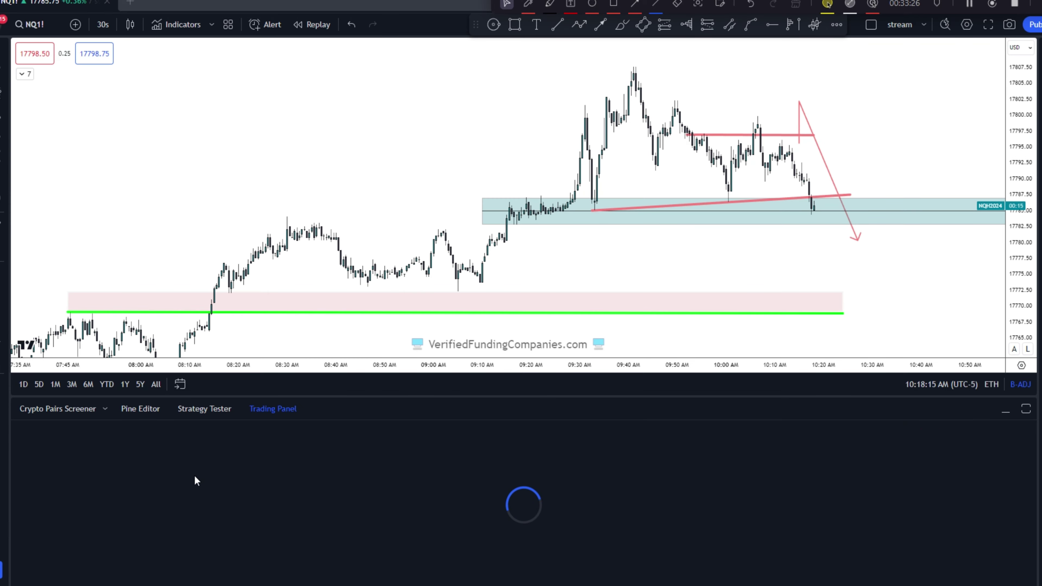
{"action": "left_click", "coordinate": [1007, 409]}
{"action": "scroll", "coordinate": [689, 397], "scroll_direction": "up", "scroll_amount": 3}
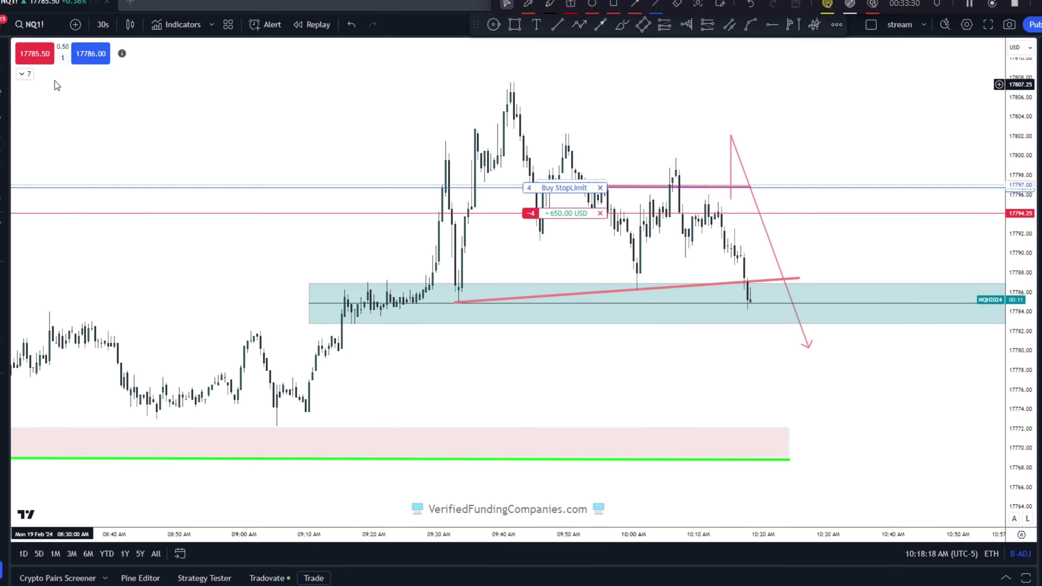
Step: Buy 2 NQH2024 contracts at market and replace the 4-unit Buy StopLimit with a 2-unit order at 17794.50 stop, 17794.75 limit
{"action": "left_click", "coordinate": [62, 58]}
{"action": "left_click", "coordinate": [138, 122]}
{"action": "left_click", "coordinate": [223, 130]}
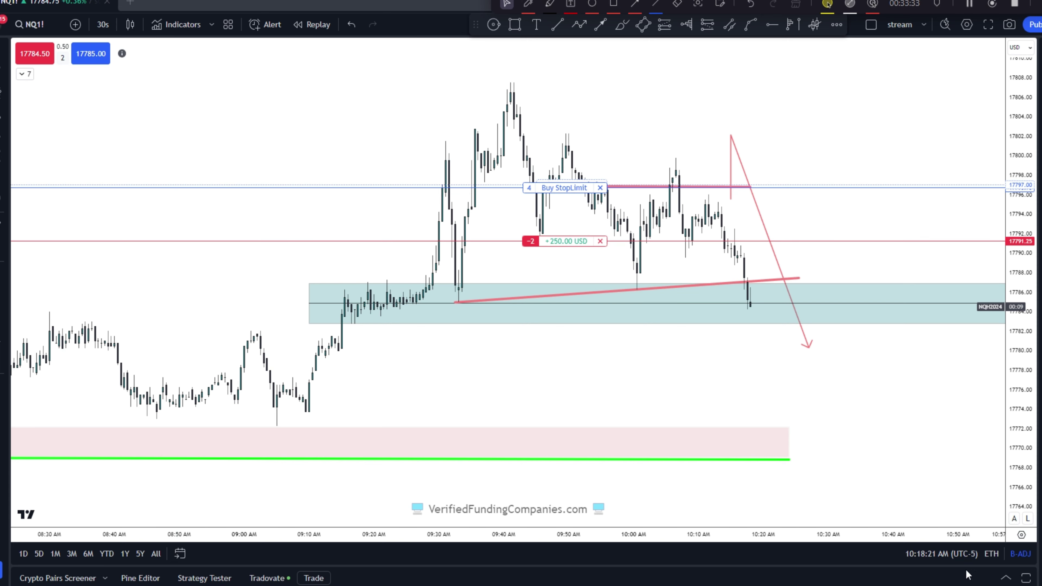
{"action": "left_click", "coordinate": [600, 188]}
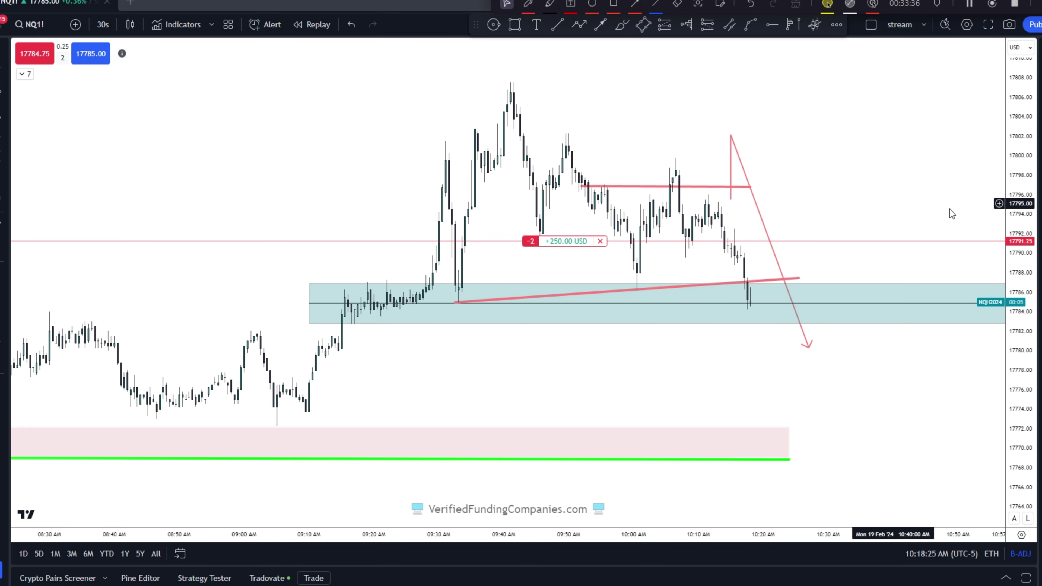
{"action": "left_click", "coordinate": [998, 198]}
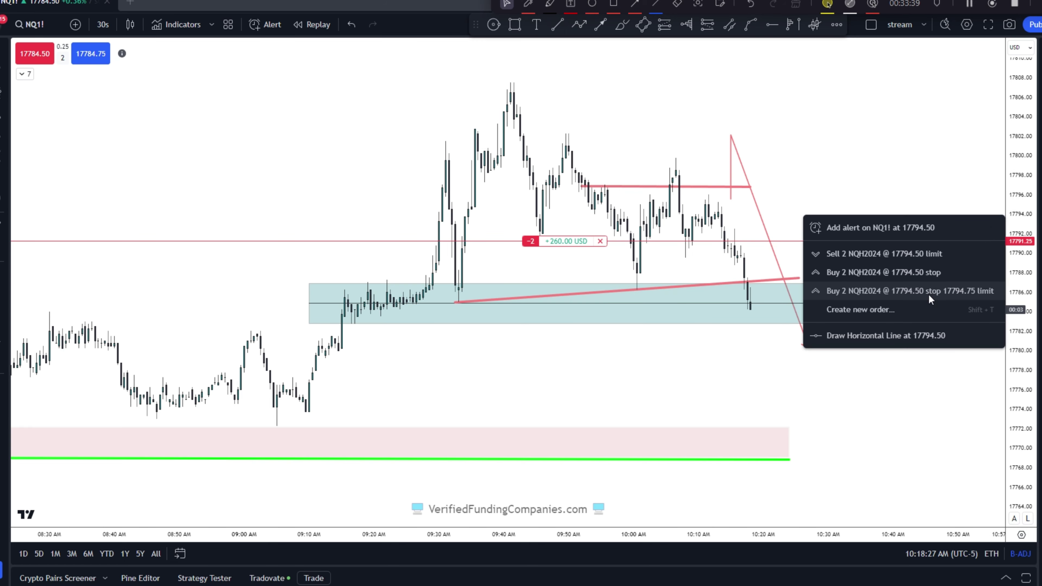
Step: Expand the trading details and switch to the last listed Apex account
{"action": "left_click", "coordinate": [1006, 577]}
{"action": "left_click", "coordinate": [106, 434]}
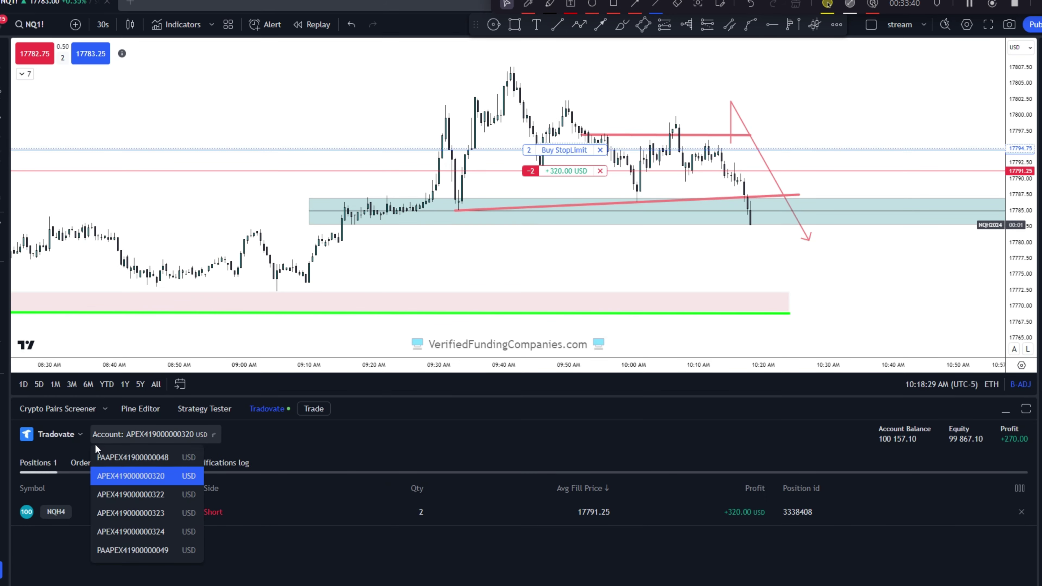
{"action": "left_click", "coordinate": [77, 434]}
{"action": "left_click", "coordinate": [159, 429]}
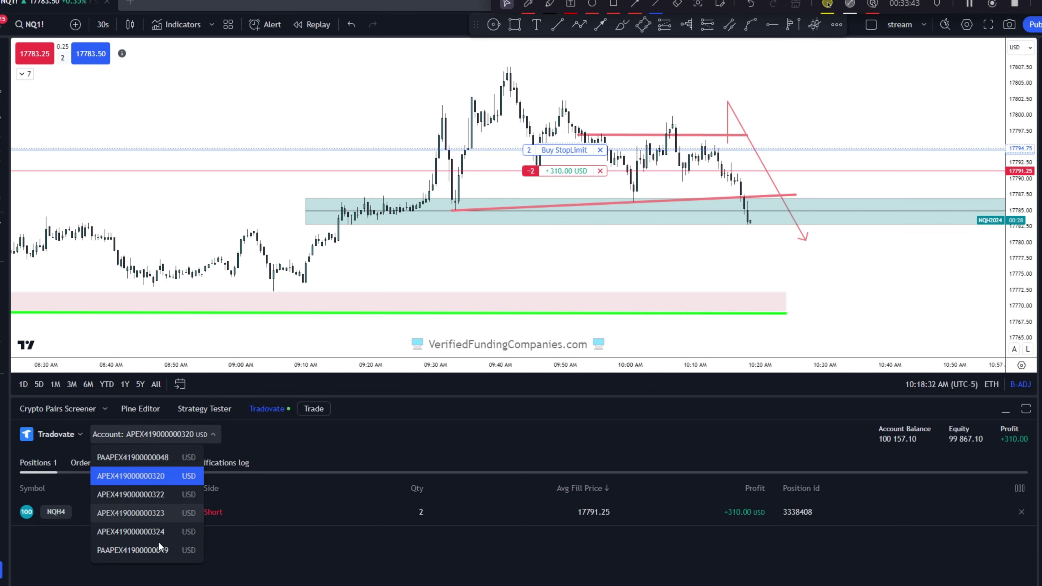
{"action": "left_click", "coordinate": [158, 544]}
Step: Disconnect the Tradovate broker session and reconnect it for chart trading
{"action": "left_click", "coordinate": [58, 434]}
{"action": "left_click", "coordinate": [77, 551]}
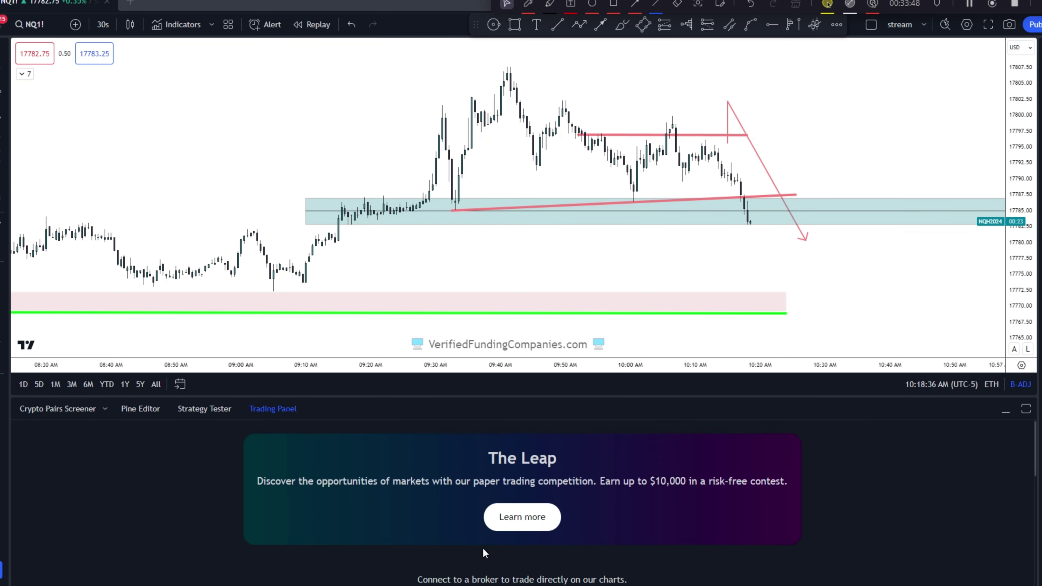
{"action": "left_click", "coordinate": [396, 542]}
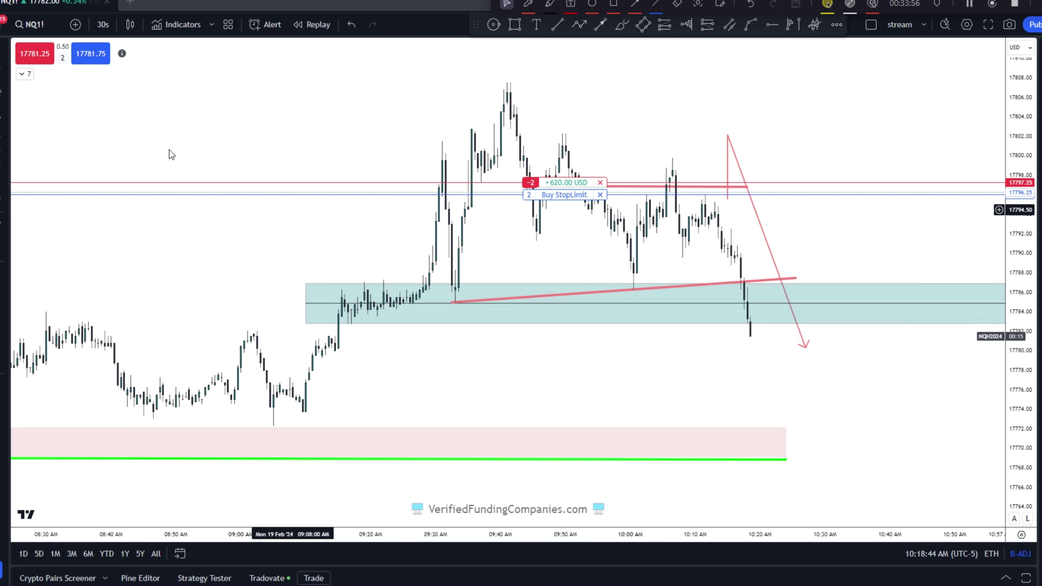
Step: Set the order quantity to 1 contract
{"action": "left_click", "coordinate": [65, 59]}
{"action": "left_click", "coordinate": [88, 123]}
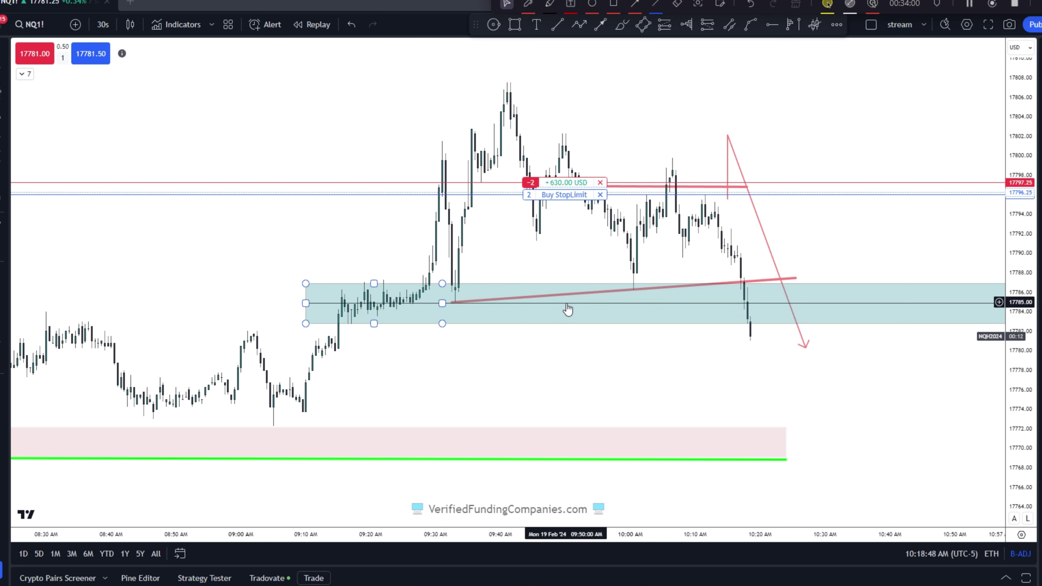
Step: Move the teal zone down and narrow it to span about 17781.50 to 17779.25, starting near 09:09 AM
{"action": "mouse_move", "coordinate": [568, 304]}
{"action": "left_mouse_down"}
{"action": "mouse_move", "coordinate": [569, 347]}
{"action": "mouse_move", "coordinate": [557, 356]}
{"action": "left_mouse_up"}
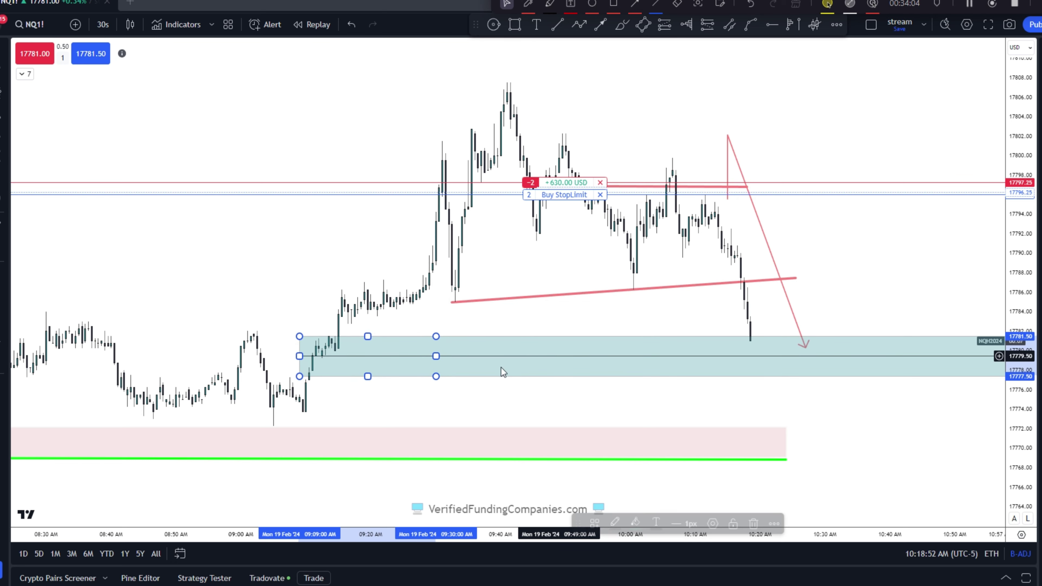
{"action": "left_click_drag", "start_coordinate": [436, 376], "coordinate": [436, 358]}
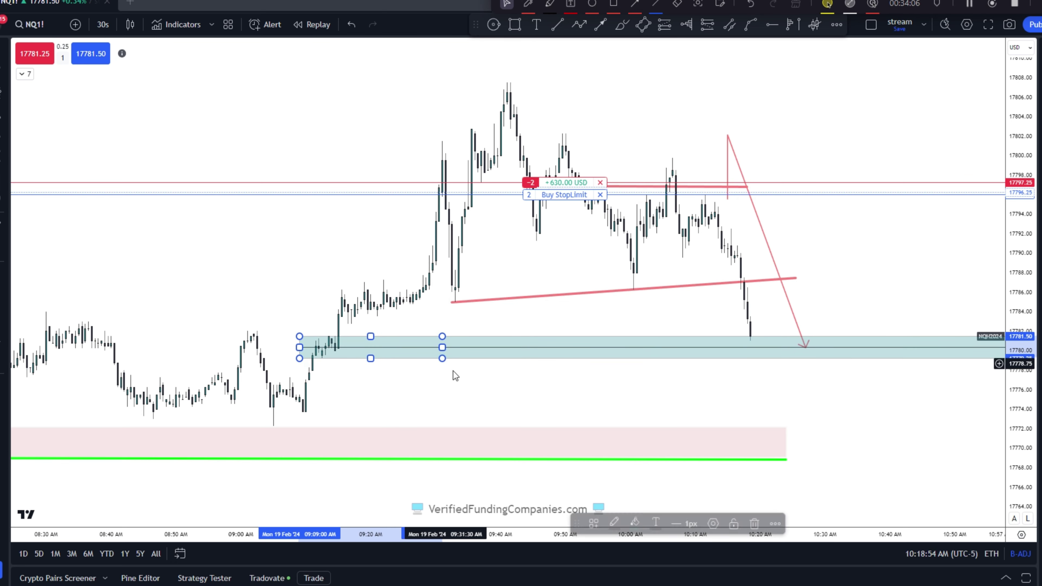
{"action": "left_click", "coordinate": [514, 405]}
{"action": "scroll", "coordinate": [514, 404], "scroll_direction": "down", "scroll_amount": 3}
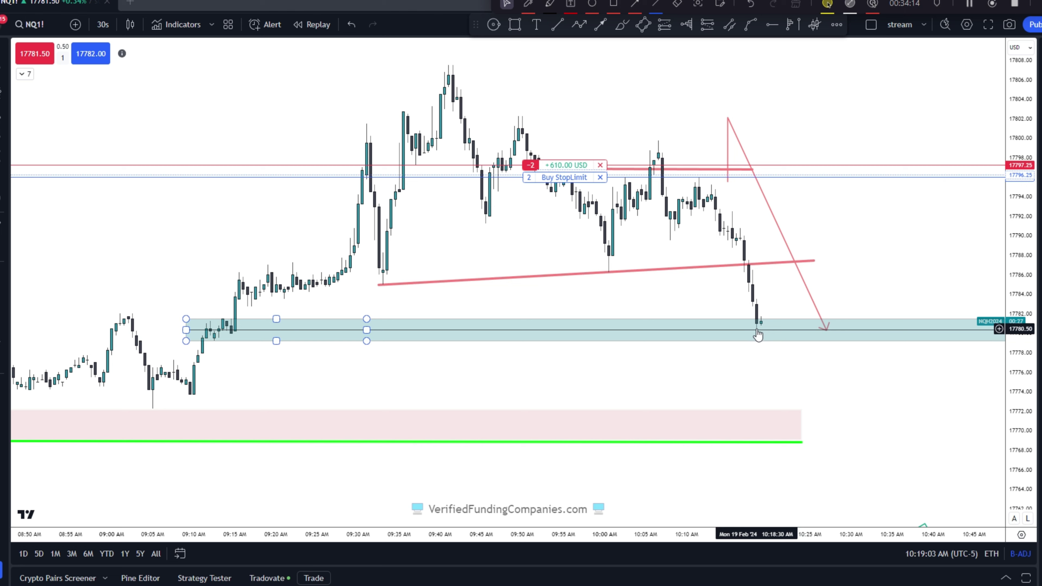
Step: Buy 1 NQH2024 contract at market and reduce the 2-unit Buy StopLimit order to 1 unit
{"action": "left_click", "coordinate": [90, 54]}
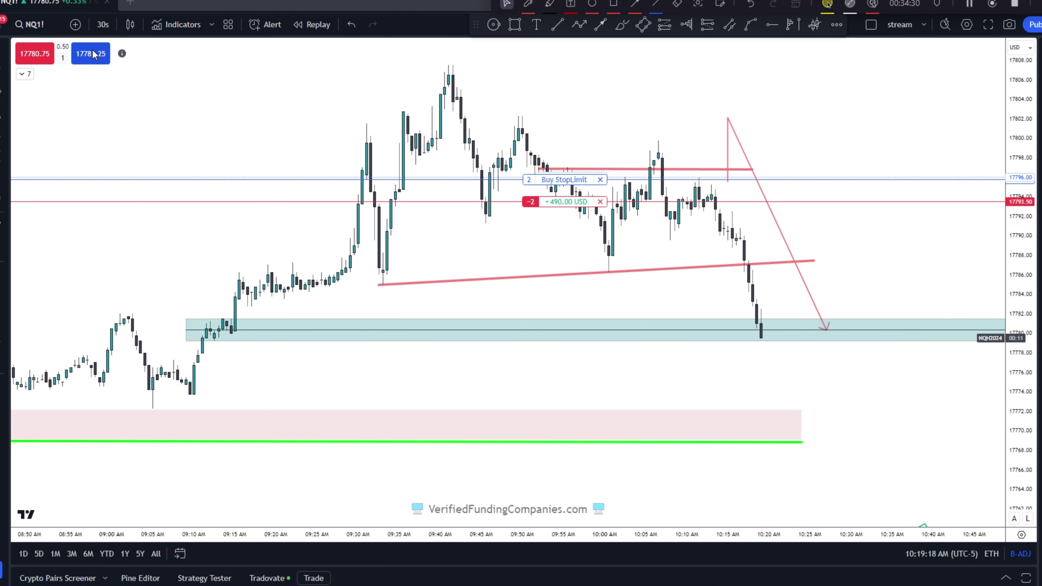
{"action": "left_click", "coordinate": [562, 180]}
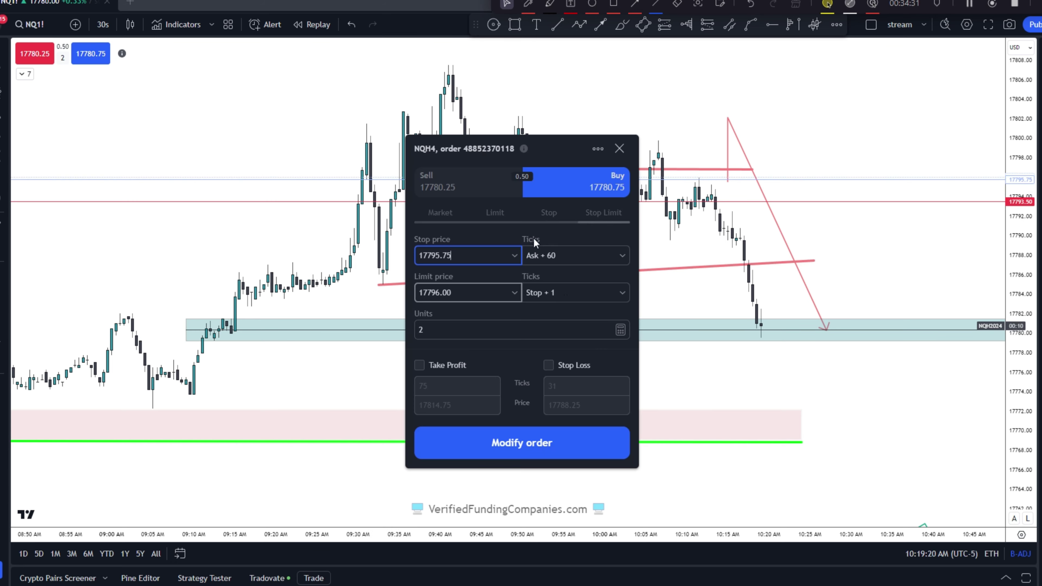
{"action": "left_click", "coordinate": [611, 331]}
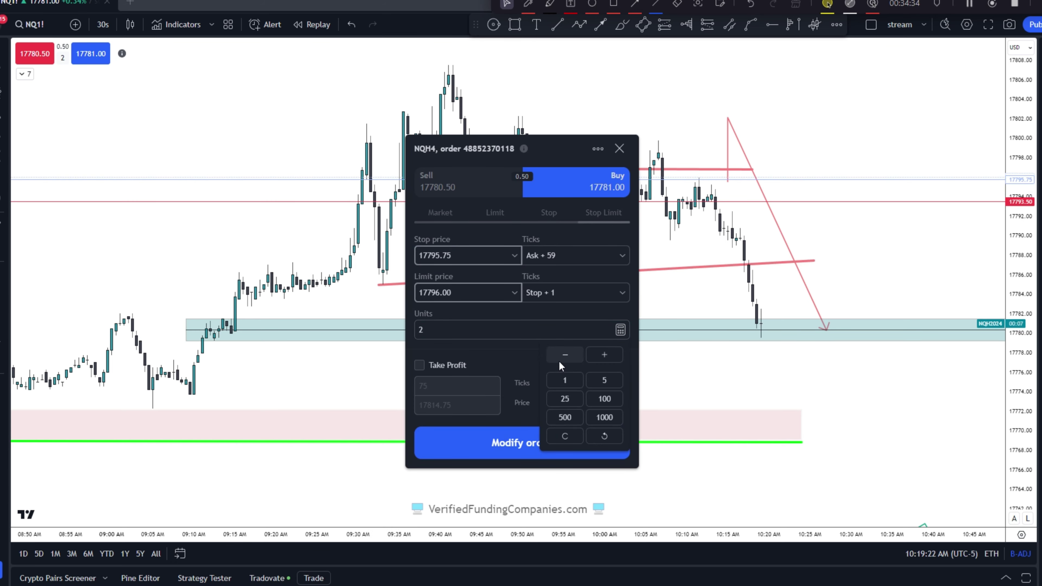
{"action": "left_click", "coordinate": [565, 355]}
{"action": "left_click", "coordinate": [516, 442]}
Step: Resize the teal zone to span about 17777.25 to 17772.25, starting near 09:04:30 AM
{"action": "left_click_drag", "start_coordinate": [542, 380], "coordinate": [661, 381]}
{"action": "scroll", "coordinate": [581, 378], "scroll_direction": "down", "scroll_amount": 3}
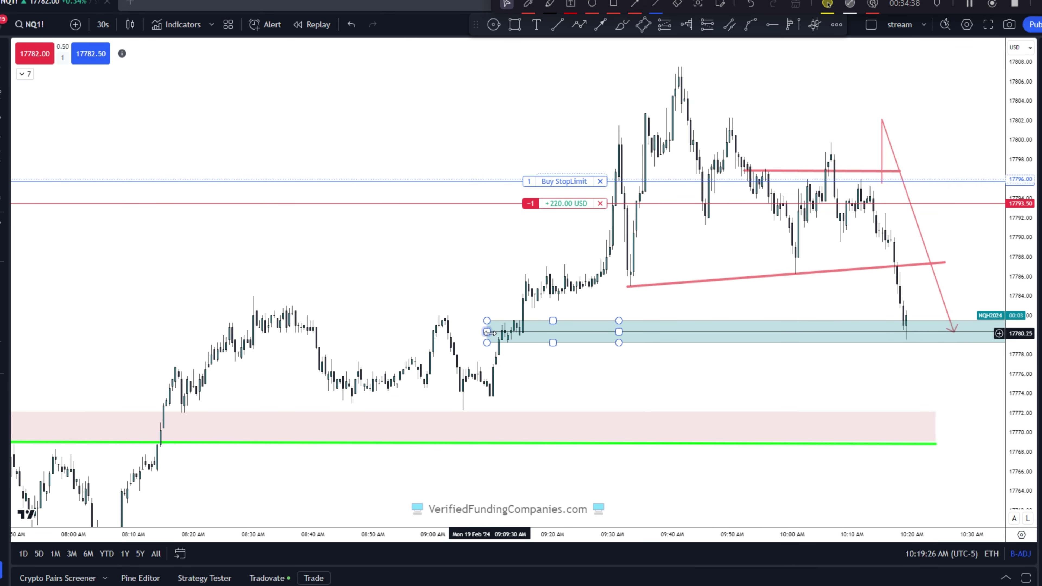
{"action": "left_click_drag", "start_coordinate": [487, 320], "coordinate": [433, 315]}
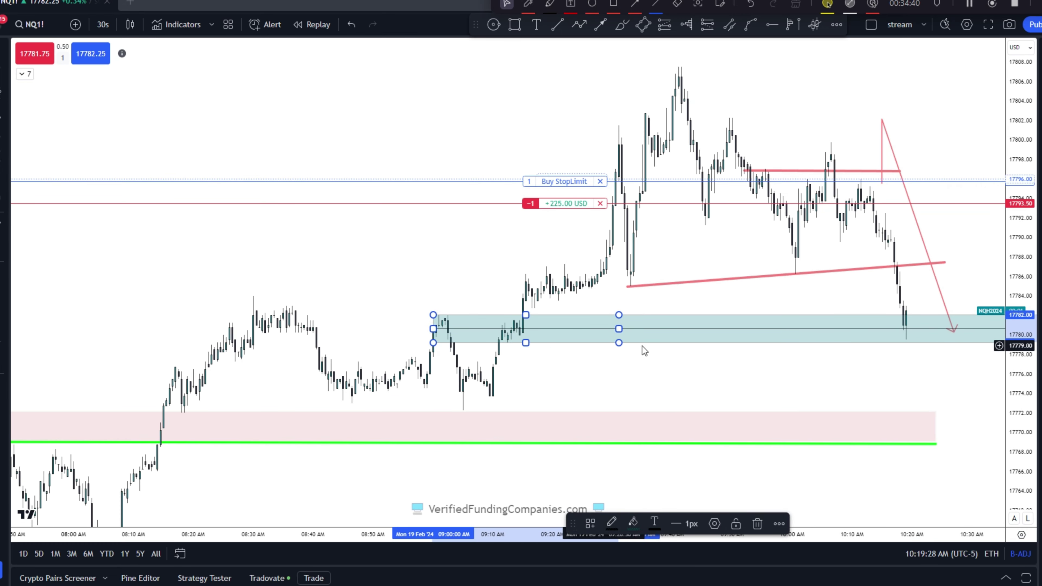
{"action": "left_click_drag", "start_coordinate": [619, 343], "coordinate": [615, 409]}
{"action": "left_click", "coordinate": [878, 331]}
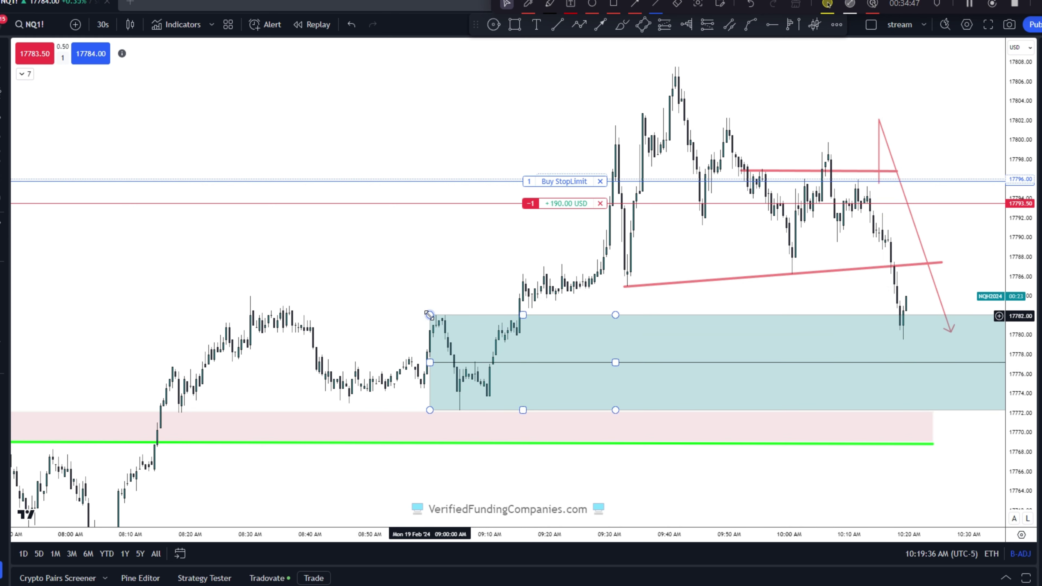
{"action": "mouse_move", "coordinate": [429, 315]}
{"action": "left_mouse_down"}
{"action": "mouse_move", "coordinate": [467, 365]}
{"action": "mouse_move", "coordinate": [456, 361]}
{"action": "left_mouse_up"}
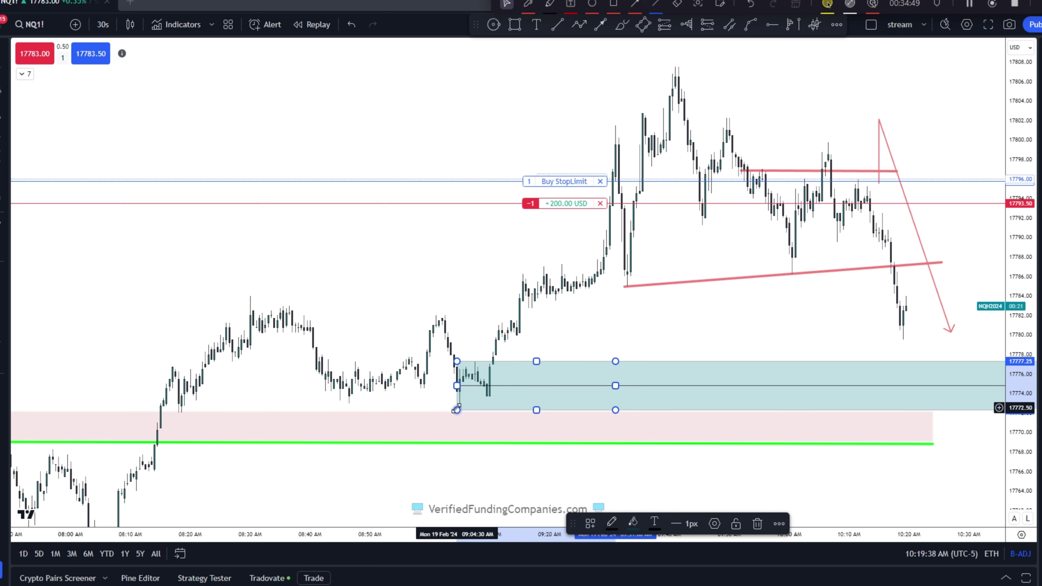
{"action": "left_click", "coordinate": [689, 332]}
{"action": "scroll", "coordinate": [655, 318], "scroll_direction": "up", "scroll_amount": 3}
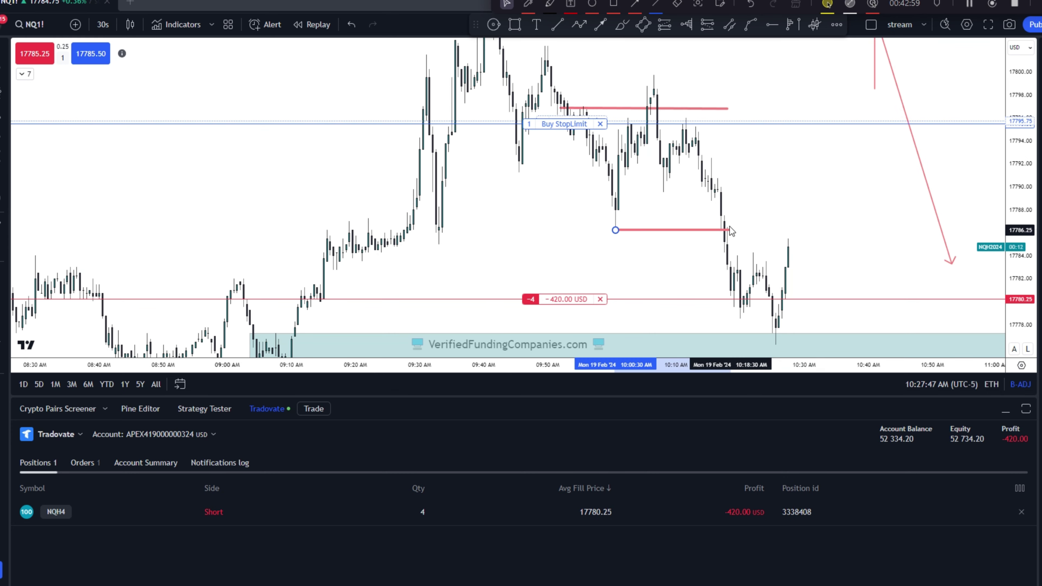
Step: Extend the red horizontal line at about 17786.25 to run from about 09:58 AM to 10:34 AM
{"action": "left_click_drag", "start_coordinate": [733, 230], "coordinate": [846, 229]}
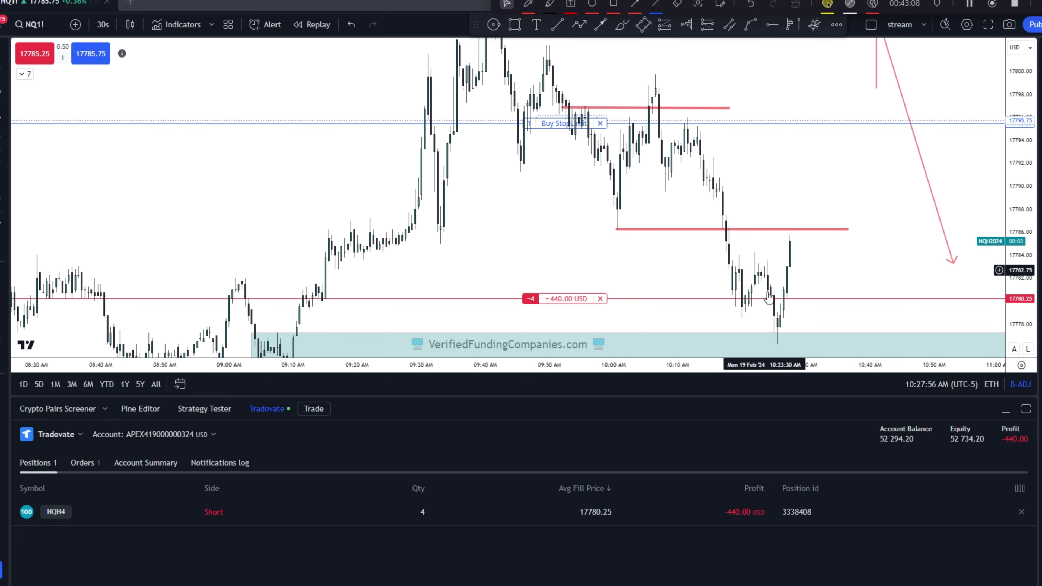
{"action": "left_click_drag", "start_coordinate": [728, 331], "coordinate": [718, 302]}
{"action": "scroll", "coordinate": [718, 307], "scroll_direction": "up", "scroll_amount": 3}
{"action": "scroll", "coordinate": [621, 303], "scroll_direction": "down", "scroll_amount": 3}
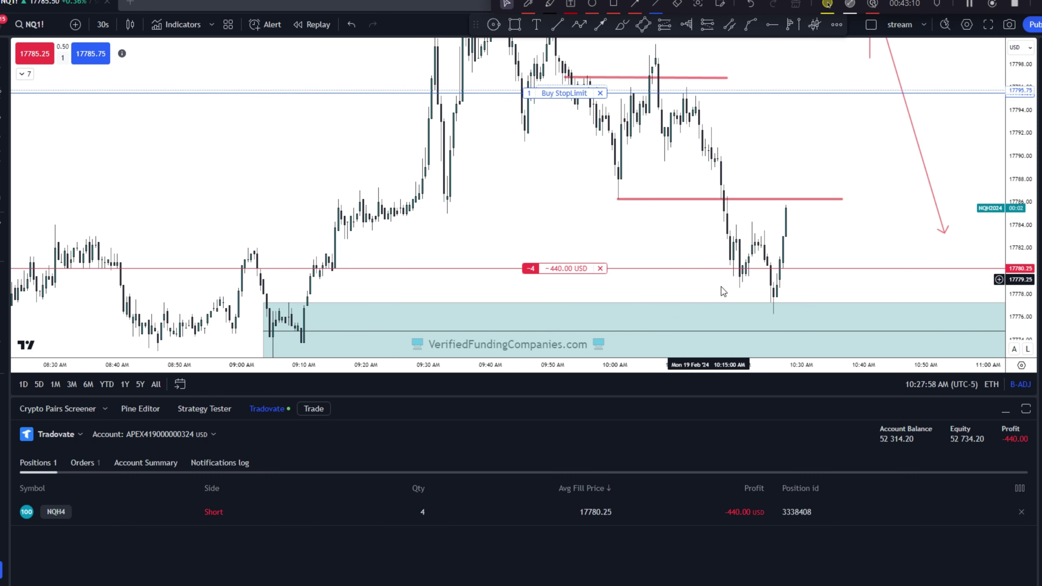
{"action": "key", "text": "Escape"}
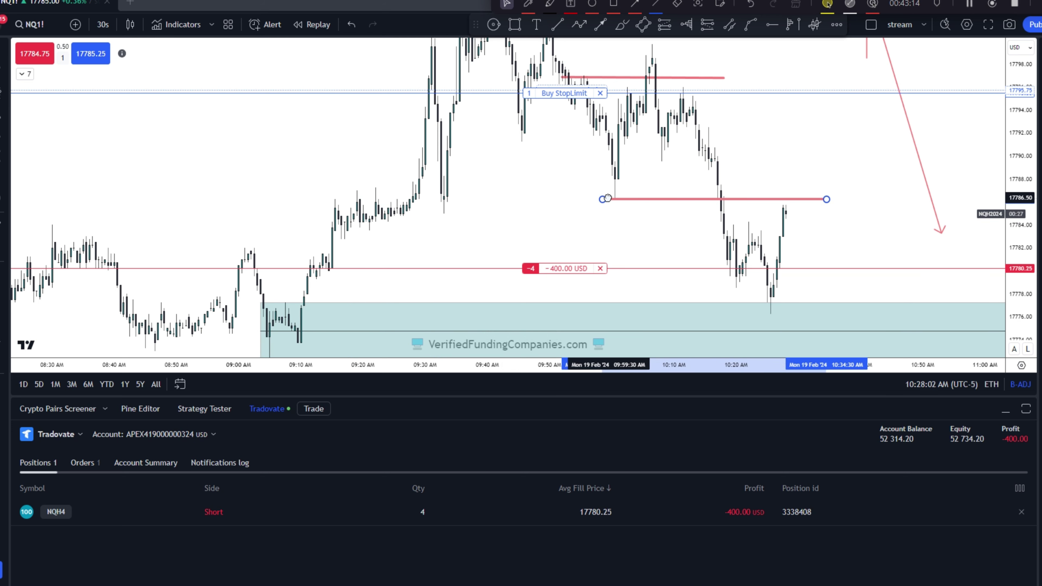
{"action": "left_click", "coordinate": [689, 233]}
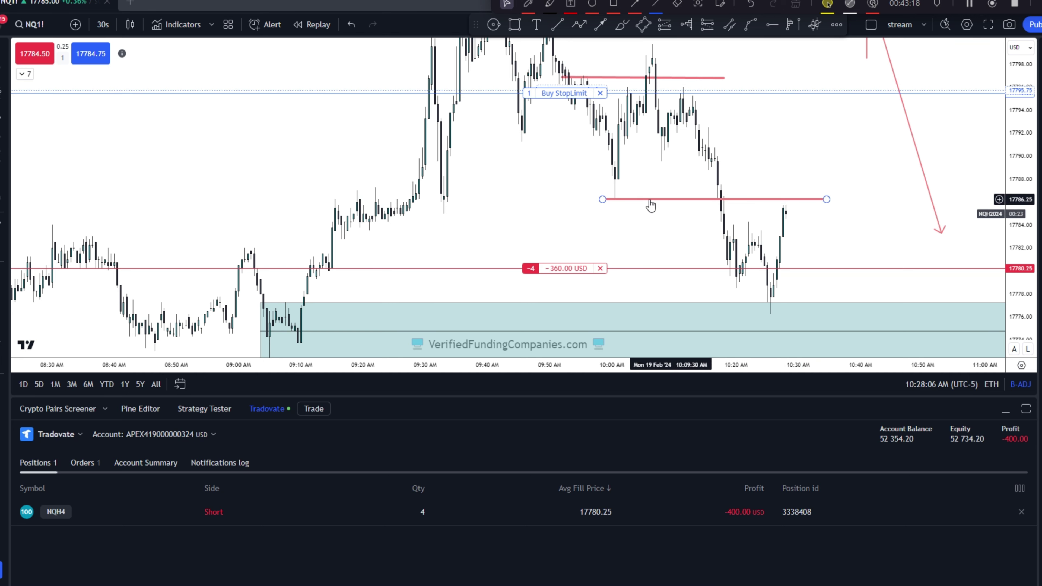
Step: Set the order quantity to 2 contracts
{"action": "left_click", "coordinate": [63, 57]}
{"action": "left_click", "coordinate": [220, 146]}
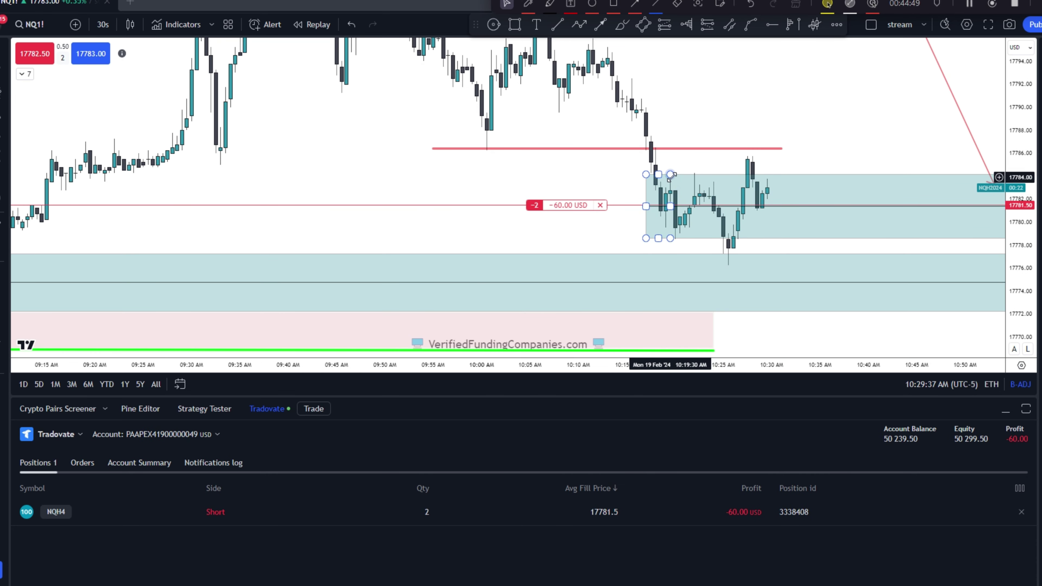
Step: Adjust the upper teal zone to span about 17784.00 to 17778.50, starting near 10:17:30 AM
{"action": "left_click_drag", "start_coordinate": [671, 175], "coordinate": [684, 175]}
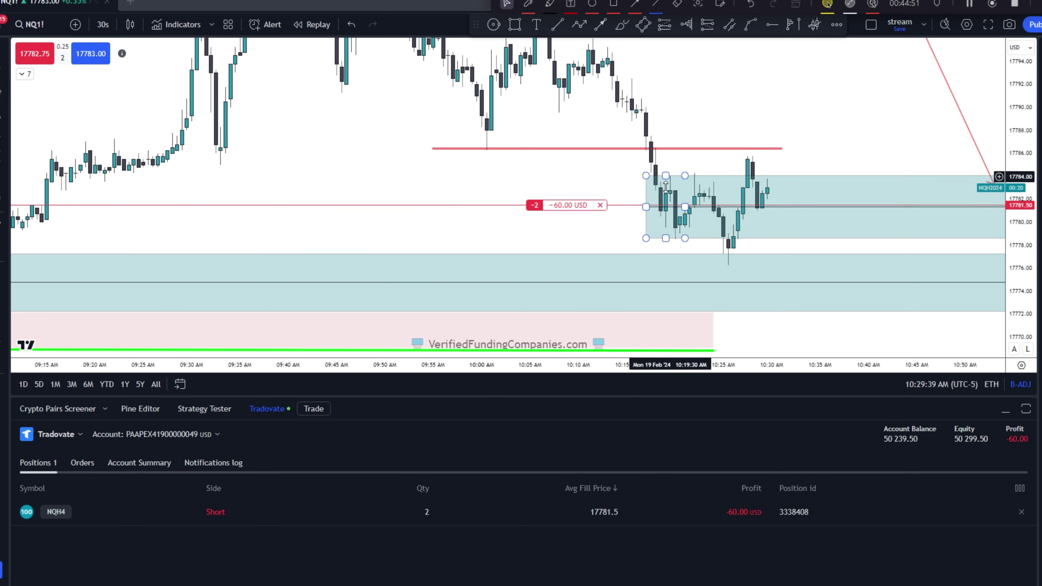
{"action": "left_click", "coordinate": [668, 235]}
{"action": "left_click_drag", "start_coordinate": [673, 239], "coordinate": [685, 239]}
{"action": "left_click", "coordinate": [698, 249]}
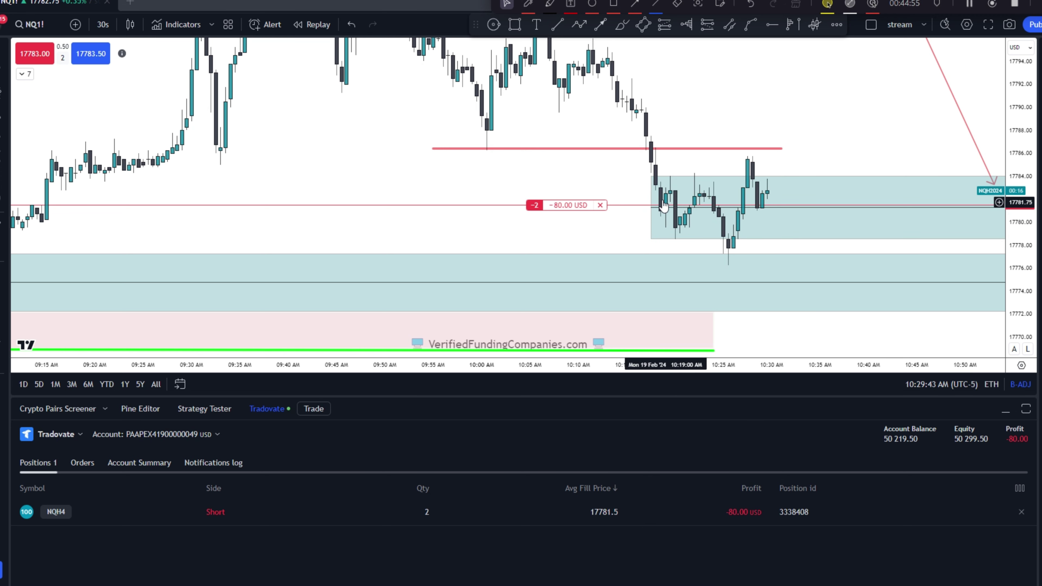
Step: Examine the recent price action between the lower red horizontal line and the upper teal zone
{"action": "left_click", "coordinate": [739, 211]}
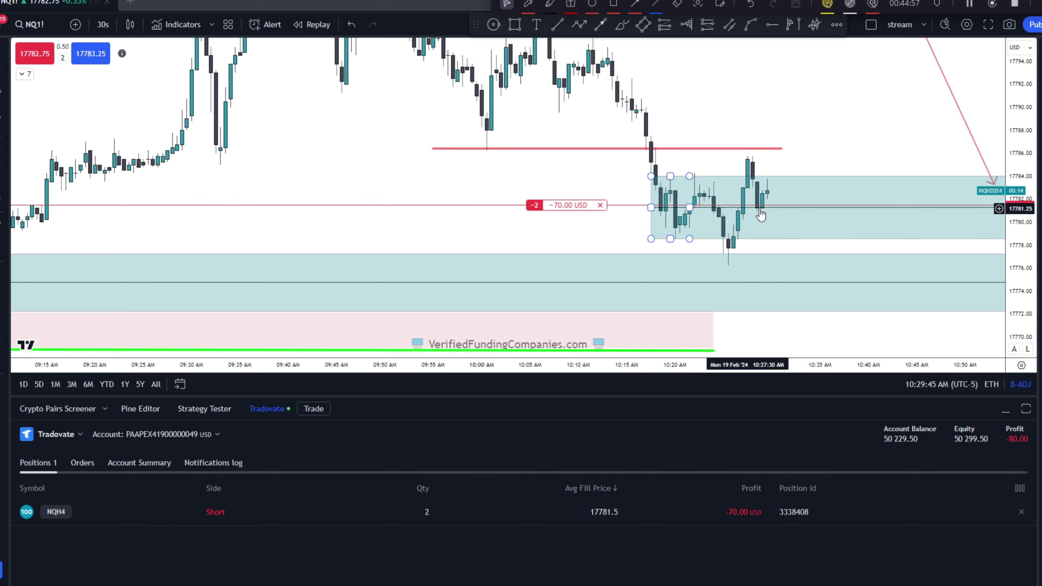
{"action": "left_click_drag", "start_coordinate": [768, 209], "coordinate": [628, 147]}
{"action": "left_click", "coordinate": [751, 172]}
{"action": "scroll", "coordinate": [759, 198], "scroll_direction": "down", "scroll_amount": 4}
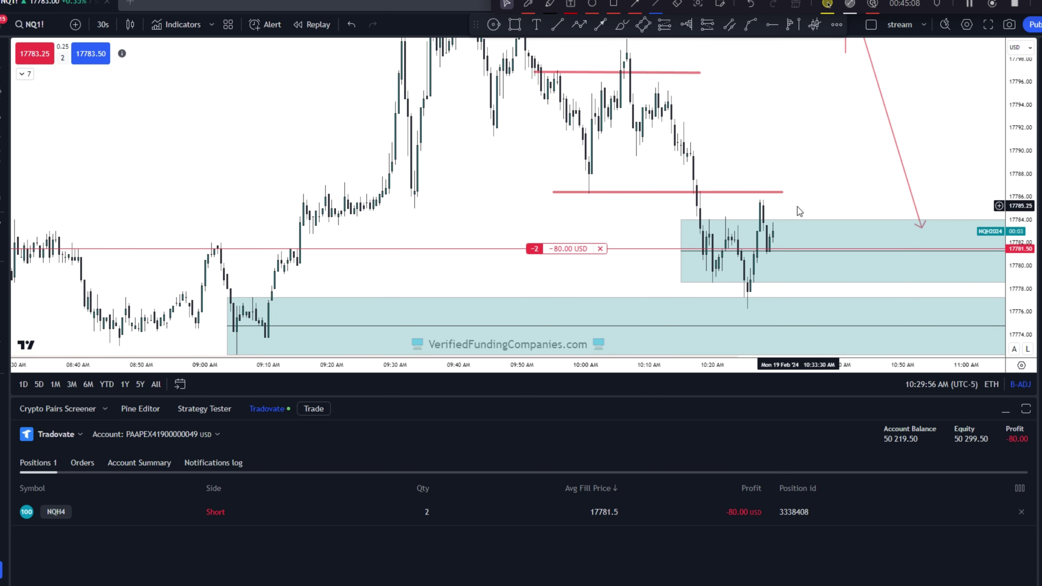
{"action": "scroll", "coordinate": [799, 210], "scroll_direction": "up", "scroll_amount": 2}
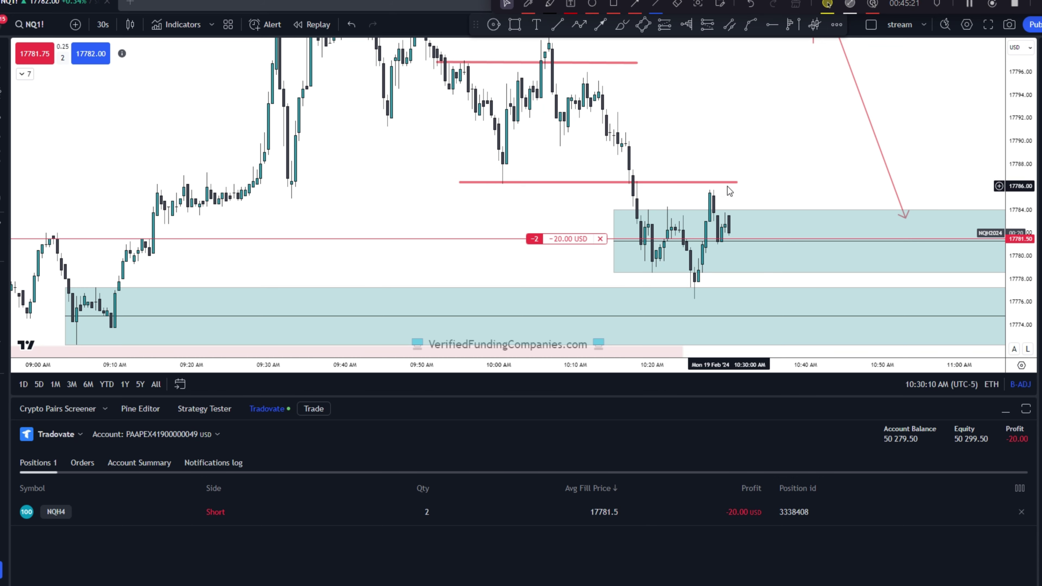
{"action": "left_click", "coordinate": [762, 192]}
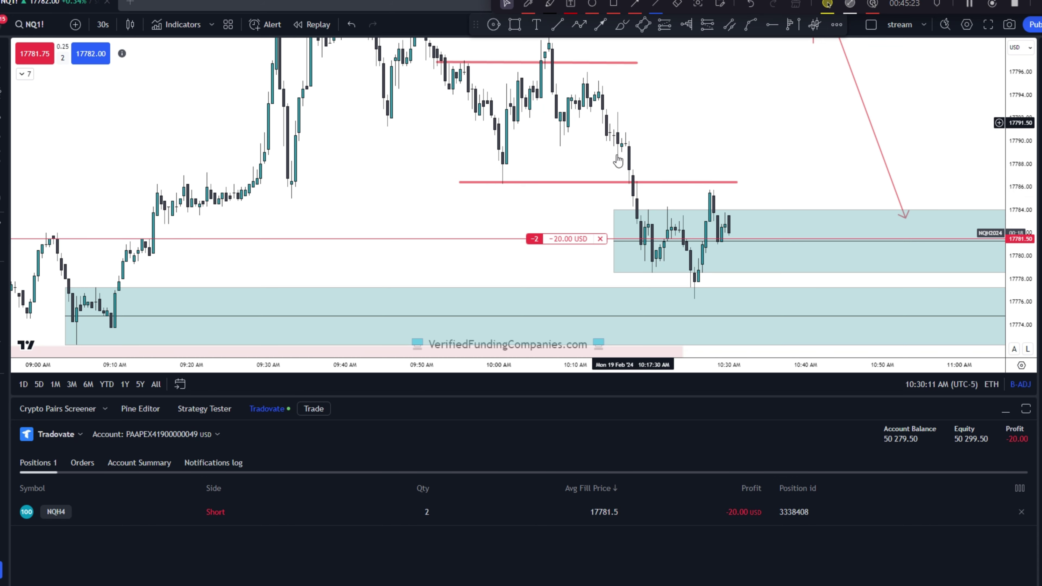
{"action": "scroll", "coordinate": [665, 225], "scroll_direction": "up", "scroll_amount": 2}
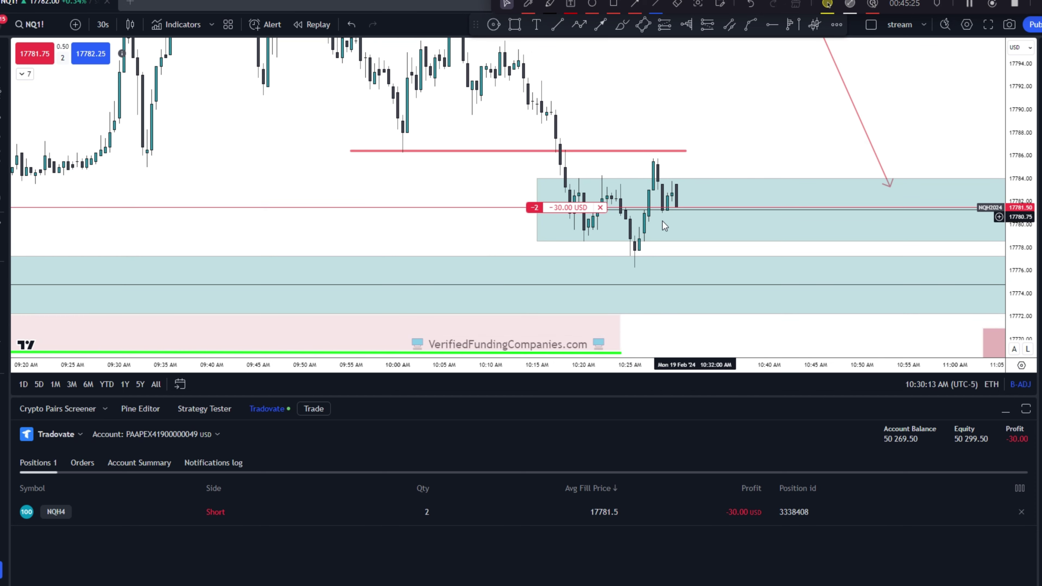
Step: Place a stop-limit order to buy 2 NQH2024 at 17786.75 stop, 17787.00 limit, just above the red horizontal line
{"action": "left_click_drag", "start_coordinate": [515, 176], "coordinate": [650, 168]}
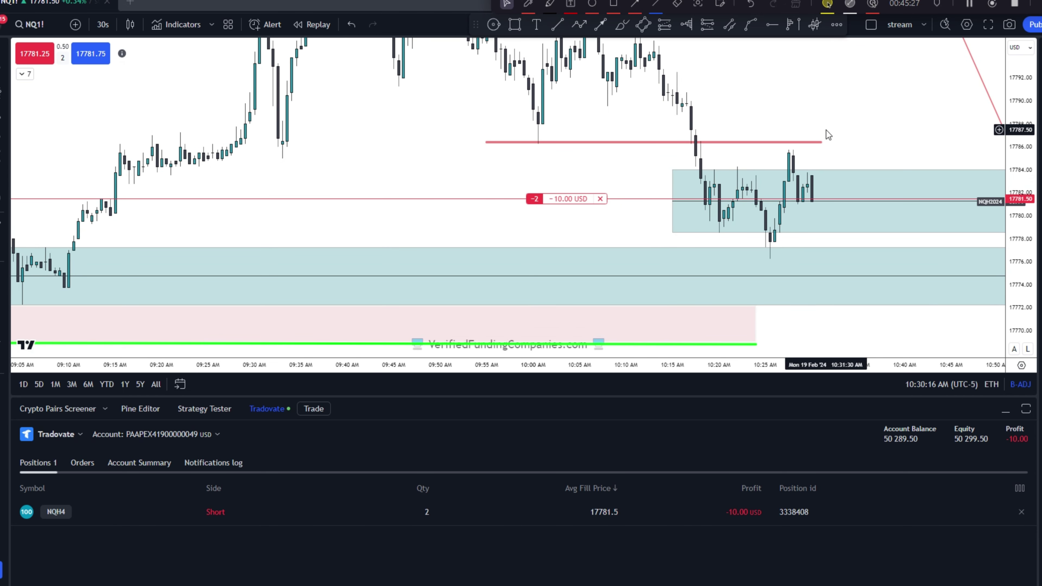
{"action": "left_click", "coordinate": [998, 141]}
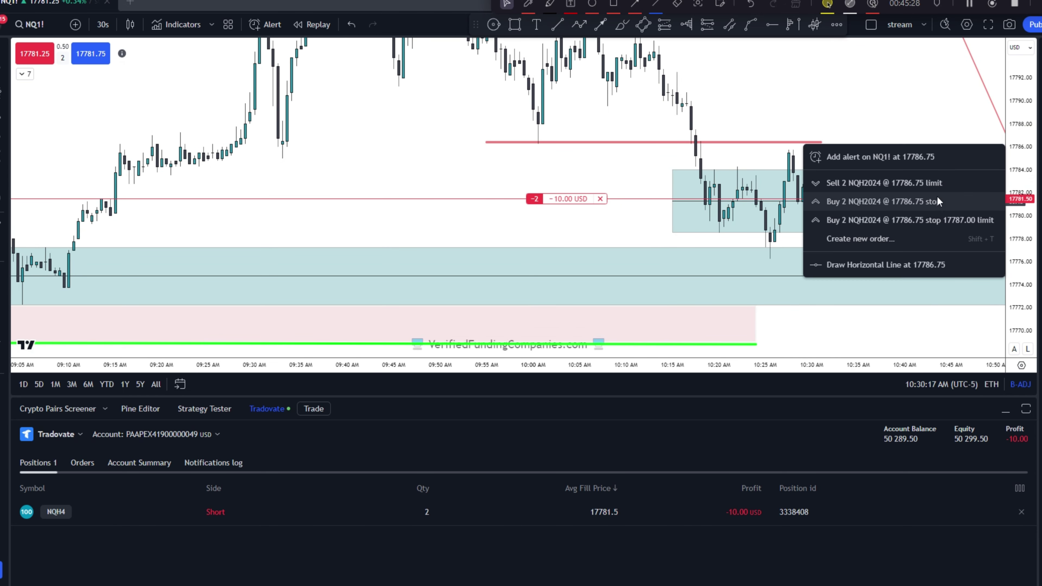
{"action": "left_click", "coordinate": [930, 219]}
Step: Switch to the fifth listed Apex account
{"action": "left_click", "coordinate": [155, 434]}
{"action": "left_click", "coordinate": [188, 532]}
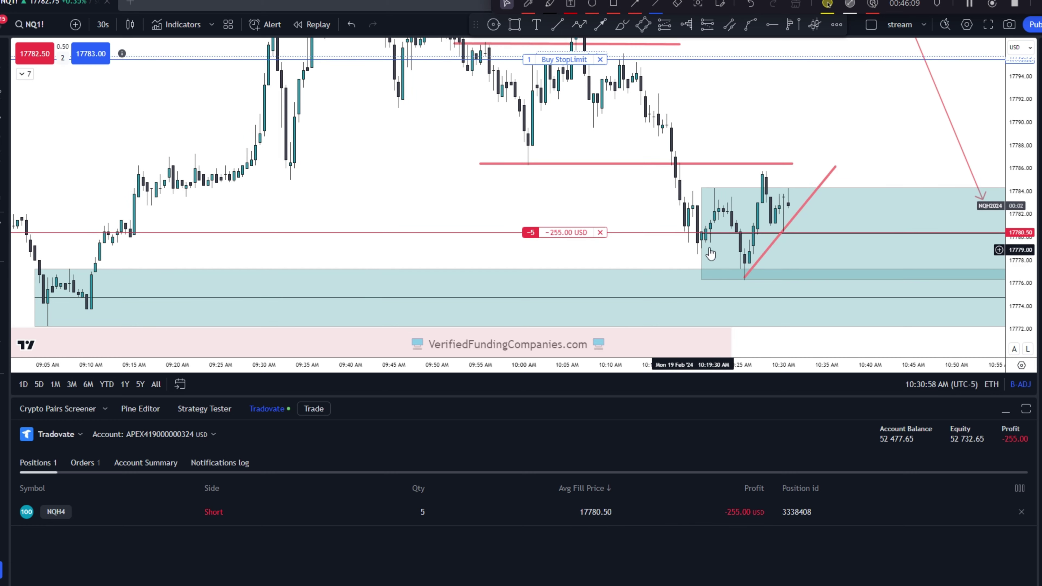
Step: Delete the rising red trend line drawn from the 10:25:30 AM low at 17776.50
{"action": "left_click", "coordinate": [831, 175]}
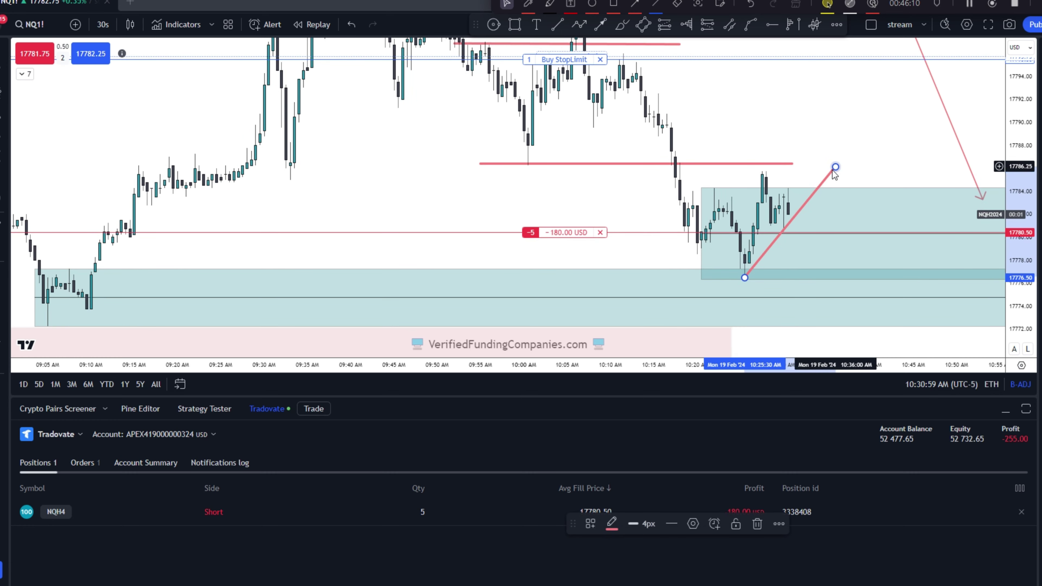
{"action": "left_click", "coordinate": [757, 523]}
{"action": "scroll", "coordinate": [641, 293], "scroll_direction": "up", "scroll_amount": 3}
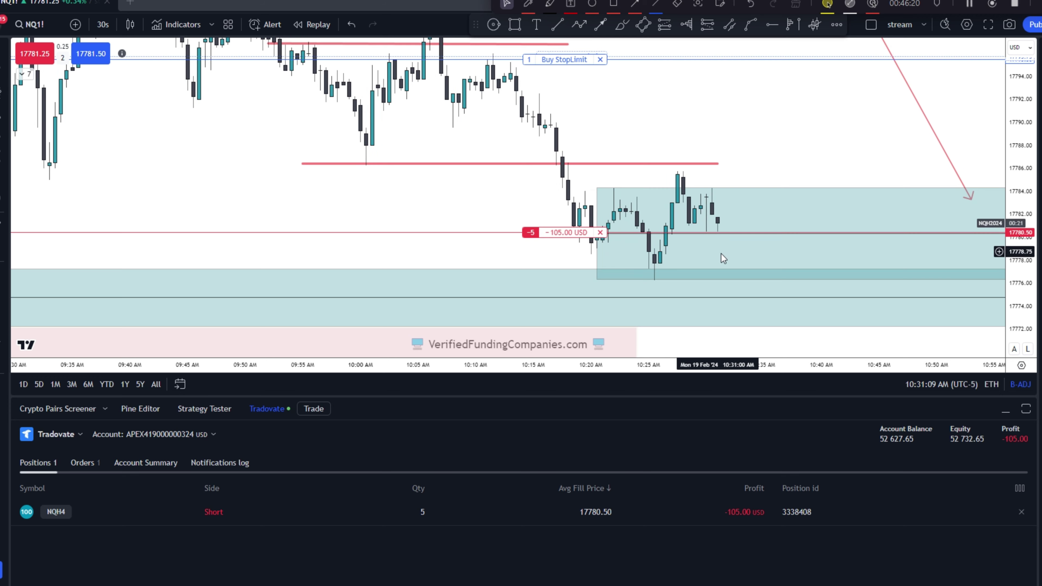
Step: Set the order quantity to 5 contracts and deselect the upper teal zone
{"action": "scroll", "coordinate": [721, 253], "scroll_direction": "down", "scroll_amount": 2}
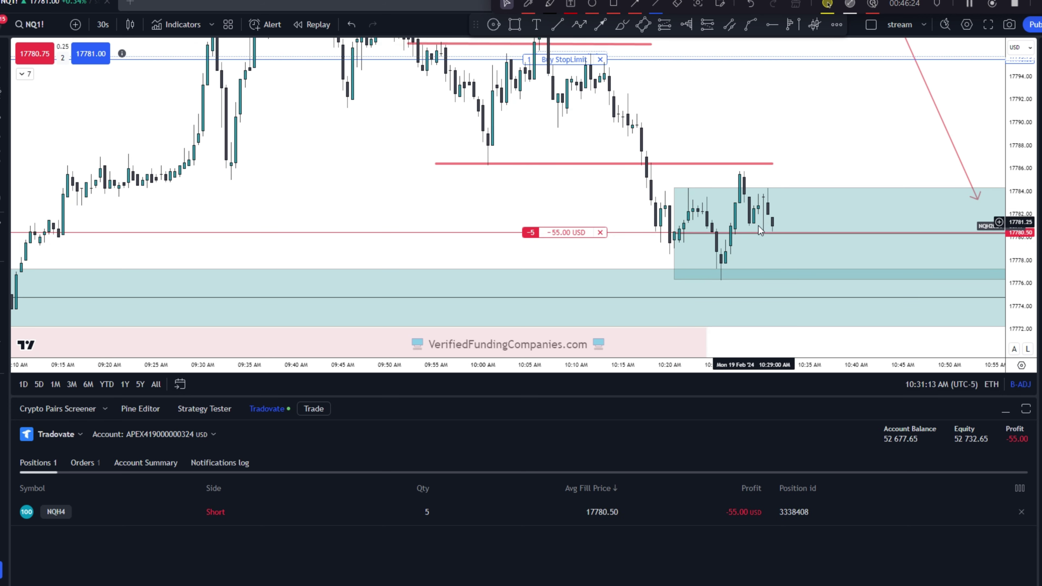
{"action": "scroll", "coordinate": [791, 254], "scroll_direction": "down", "scroll_amount": 2}
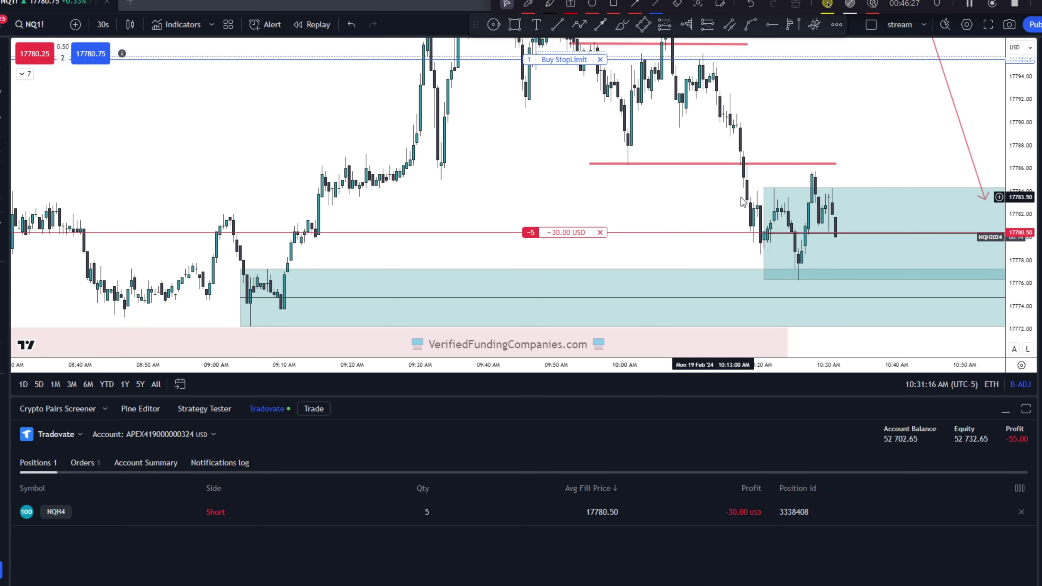
{"action": "left_click", "coordinate": [62, 57]}
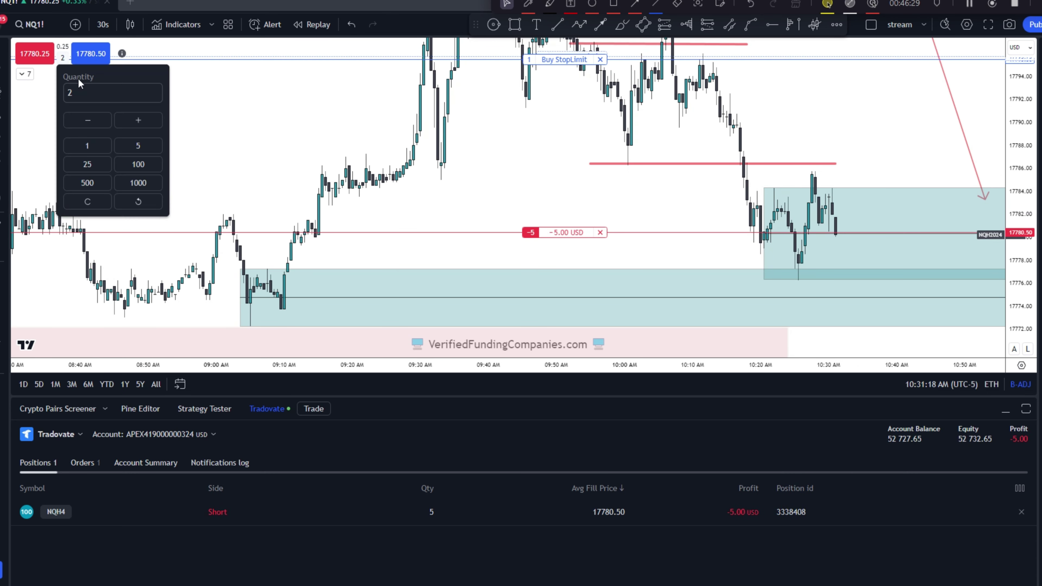
{"action": "left_click", "coordinate": [138, 120]}
{"action": "left_click", "coordinate": [146, 120]}
{"action": "left_click", "coordinate": [146, 120]}
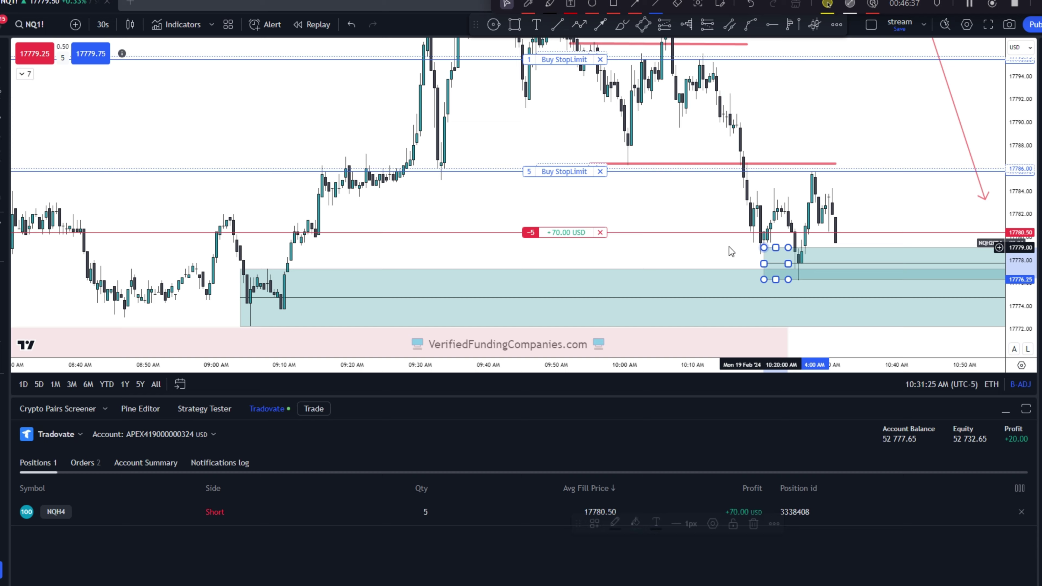
{"action": "left_click", "coordinate": [729, 247]}
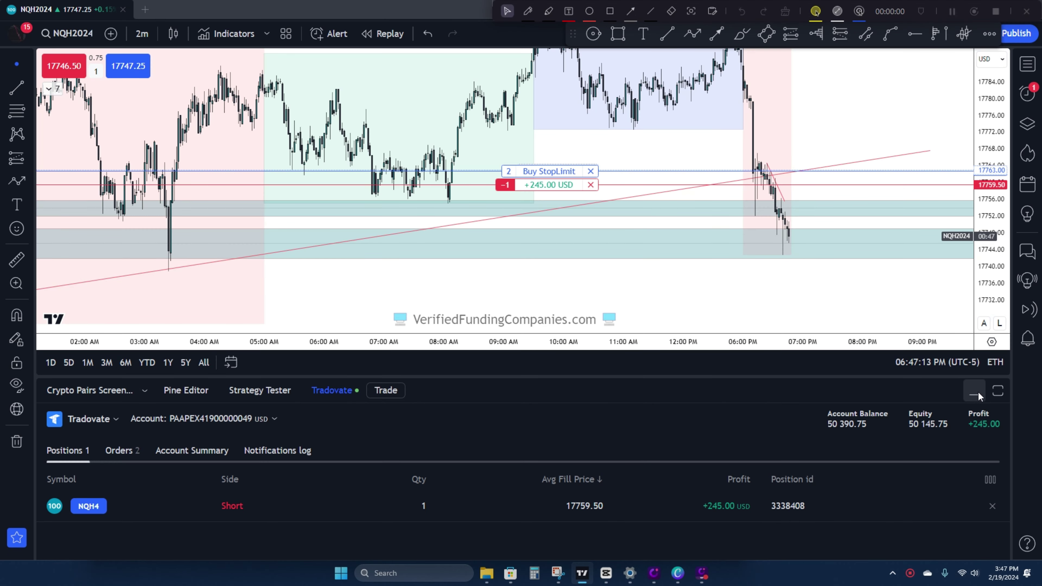
Step: Collapse the trading panel and change the chart cursor to Arrow
{"action": "left_click", "coordinate": [974, 394]}
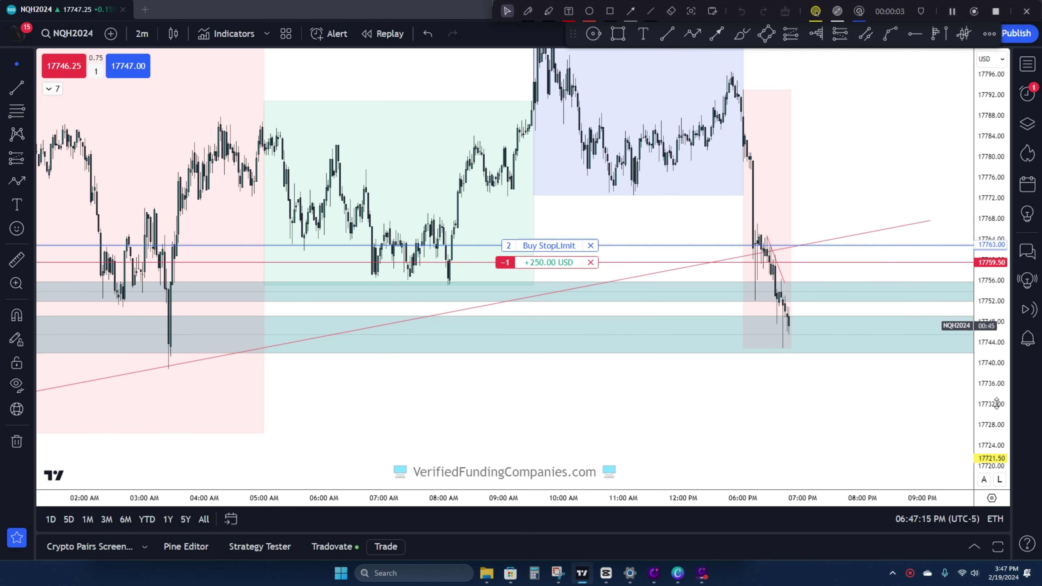
{"action": "left_click_drag", "start_coordinate": [996, 404], "coordinate": [994, 440]}
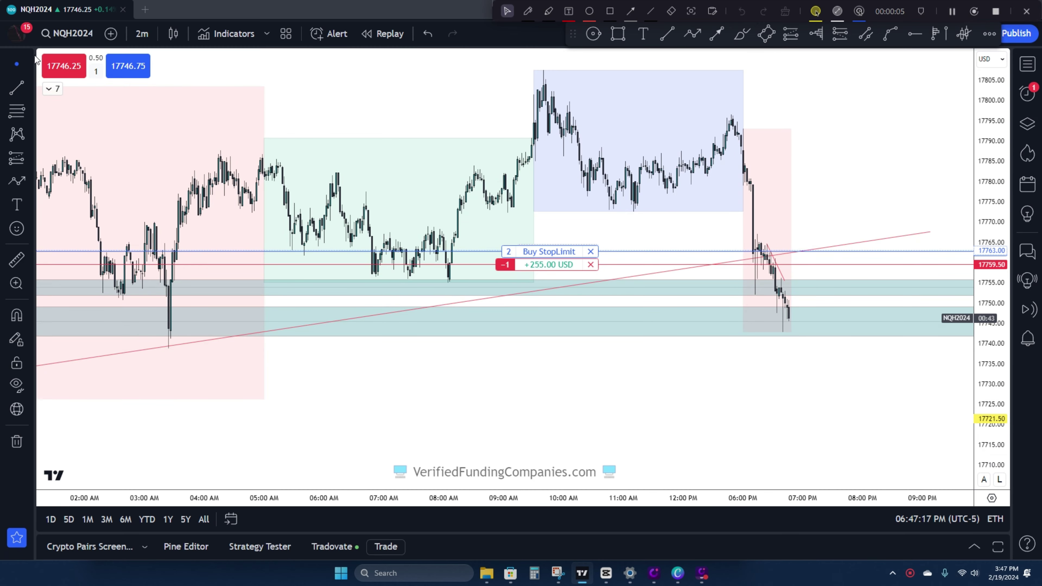
{"action": "left_click", "coordinate": [31, 66]}
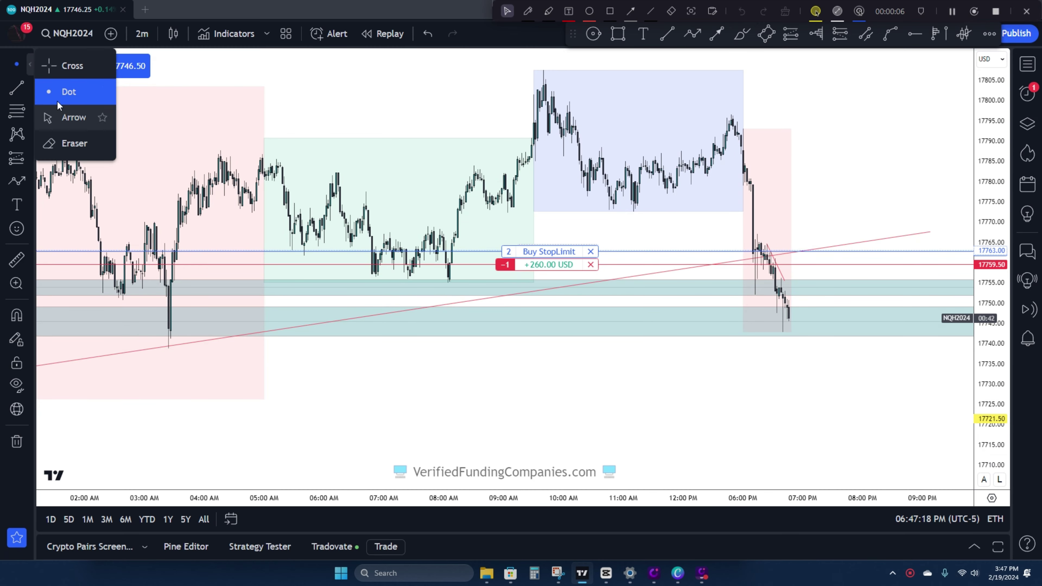
{"action": "left_click", "coordinate": [65, 115]}
Step: Examine the 2-minute NQH2024 price action from Friday's session through the current evening sell-off
{"action": "scroll", "coordinate": [636, 314], "scroll_direction": "down", "scroll_amount": 3}
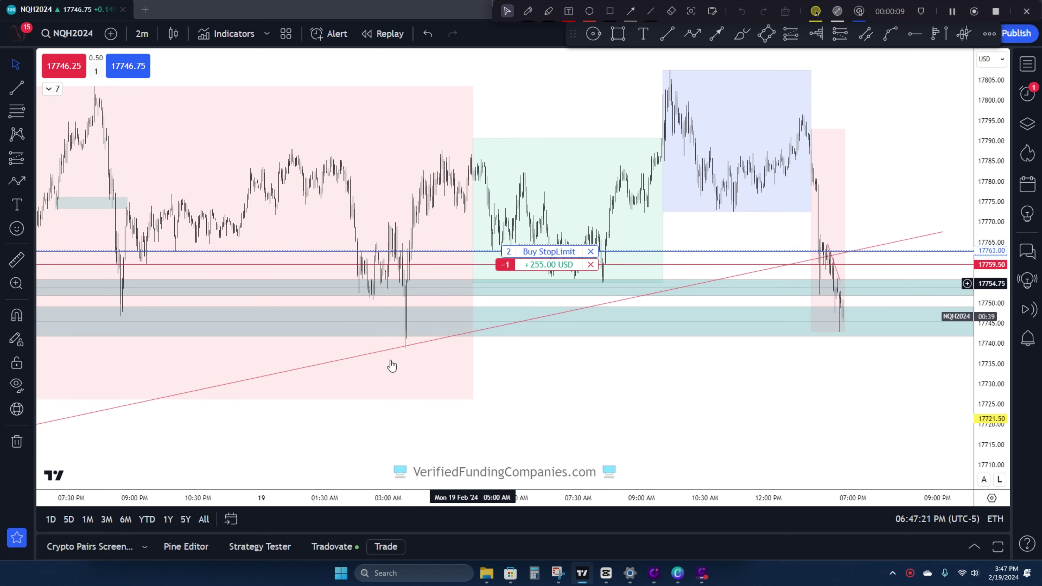
{"action": "scroll", "coordinate": [983, 412], "scroll_direction": "down", "scroll_amount": 5}
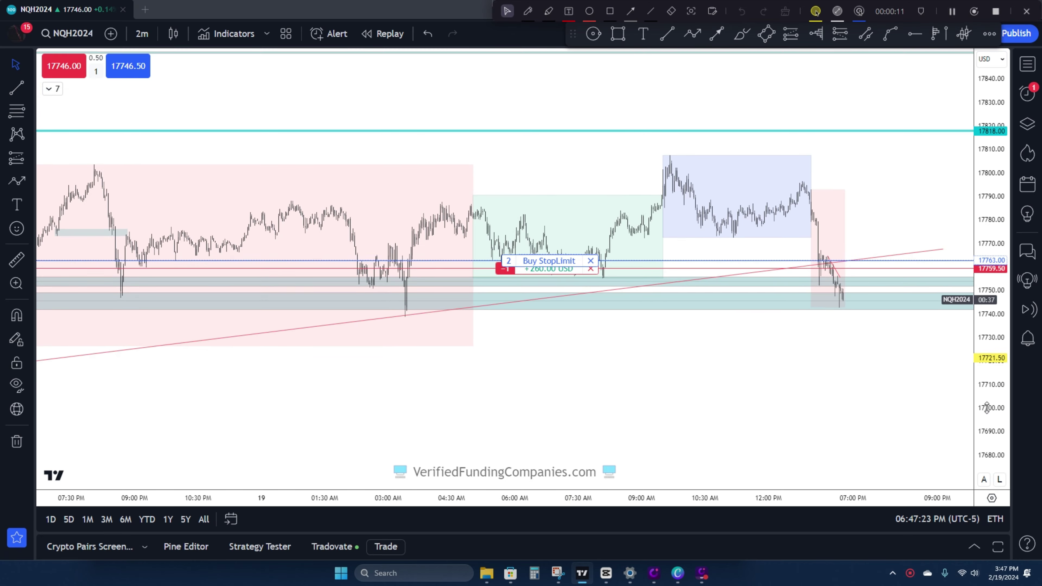
{"action": "left_click_drag", "start_coordinate": [740, 418], "coordinate": [500, 333]}
{"action": "left_click_drag", "start_coordinate": [398, 121], "coordinate": [450, 128]}
{"action": "left_click_drag", "start_coordinate": [464, 322], "coordinate": [569, 256]}
{"action": "left_click_drag", "start_coordinate": [419, 277], "coordinate": [429, 201]}
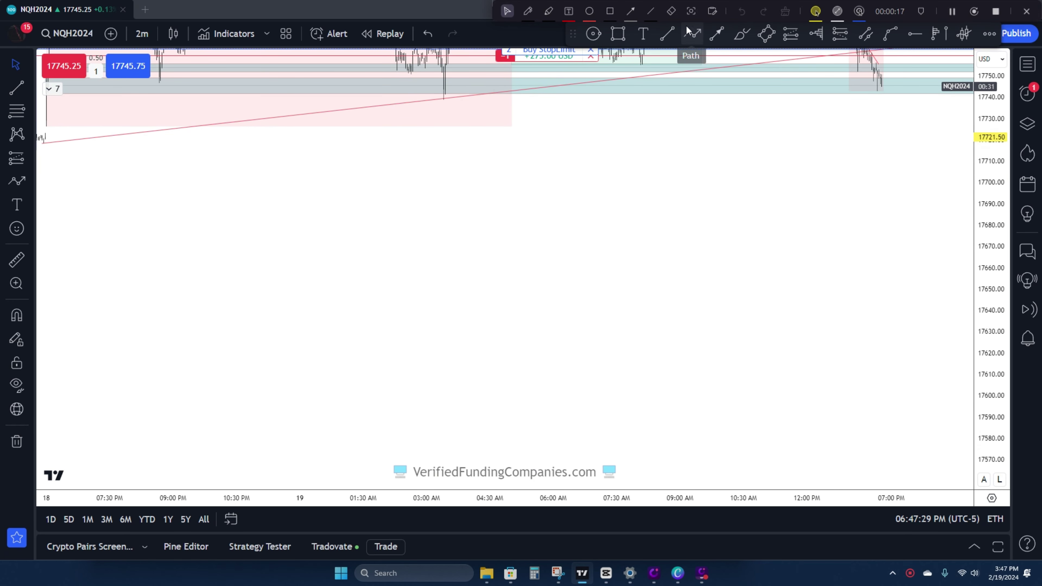
{"action": "left_click_drag", "start_coordinate": [405, 234], "coordinate": [389, 364]}
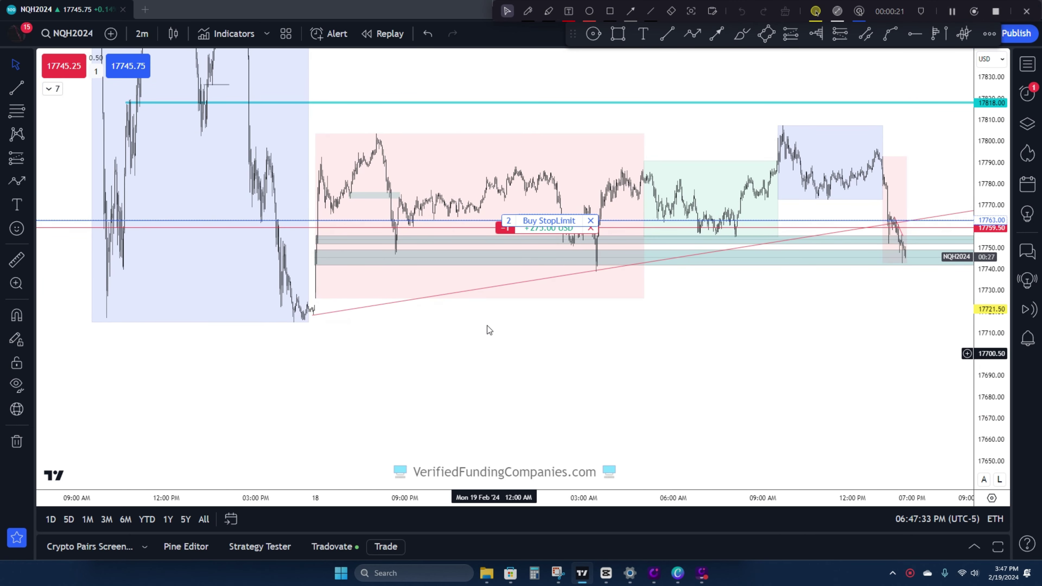
{"action": "left_click_drag", "start_coordinate": [385, 317], "coordinate": [532, 431]}
{"action": "left_click", "coordinate": [409, 328]}
Step: Move the teal horizontal line from 17818.00 to 17805.75, near Friday's roughly 1:10 PM low
{"action": "scroll", "coordinate": [404, 316], "scroll_direction": "up", "scroll_amount": 5}
{"action": "left_click_drag", "start_coordinate": [200, 217], "coordinate": [652, 204]}
{"action": "scroll", "coordinate": [533, 222], "scroll_direction": "up", "scroll_amount": 3}
{"action": "left_click_drag", "start_coordinate": [377, 178], "coordinate": [275, 181]}
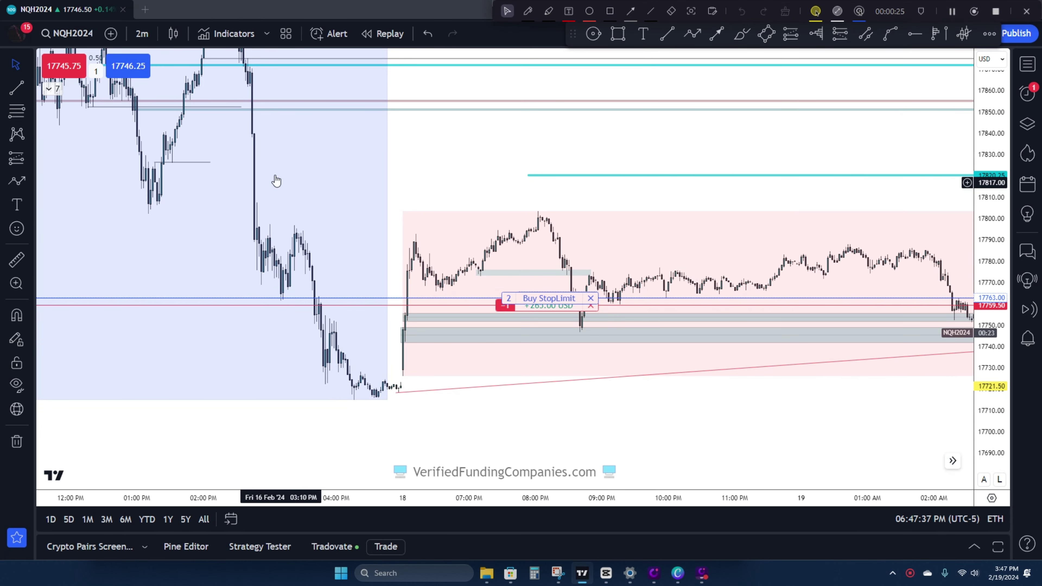
{"action": "left_click_drag", "start_coordinate": [511, 201], "coordinate": [274, 224]}
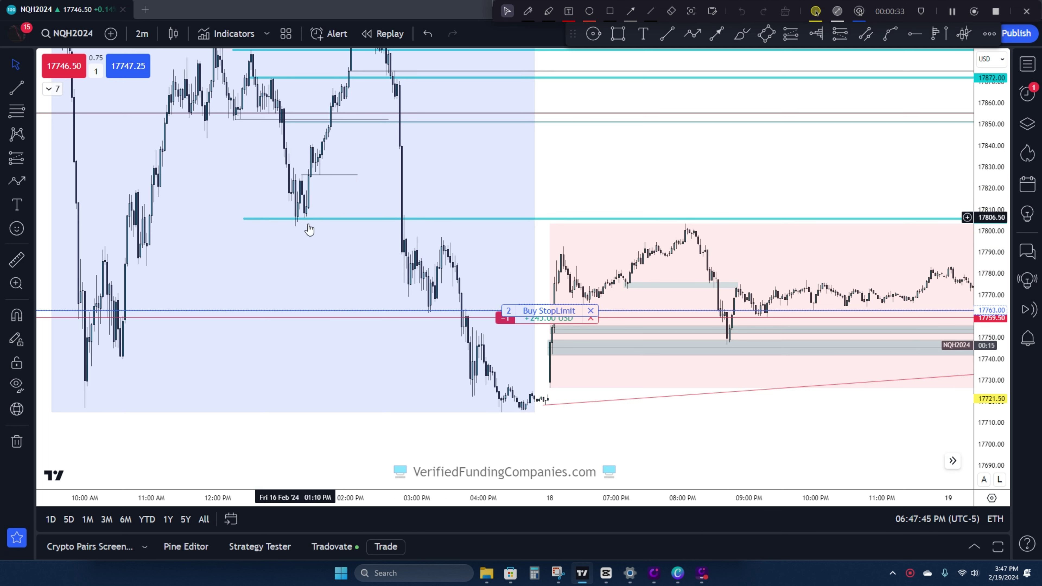
Step: Examine the shaded sessions and marked levels between Friday 16 February and Monday 19 February
{"action": "left_click_drag", "start_coordinate": [525, 259], "coordinate": [213, 217]}
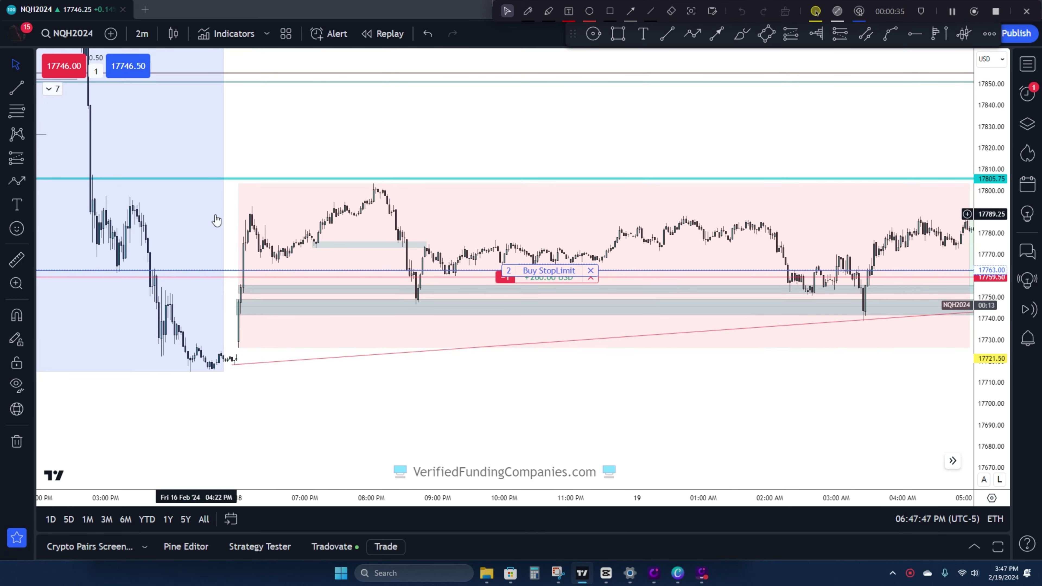
{"action": "left_click_drag", "start_coordinate": [435, 218], "coordinate": [61, 235]}
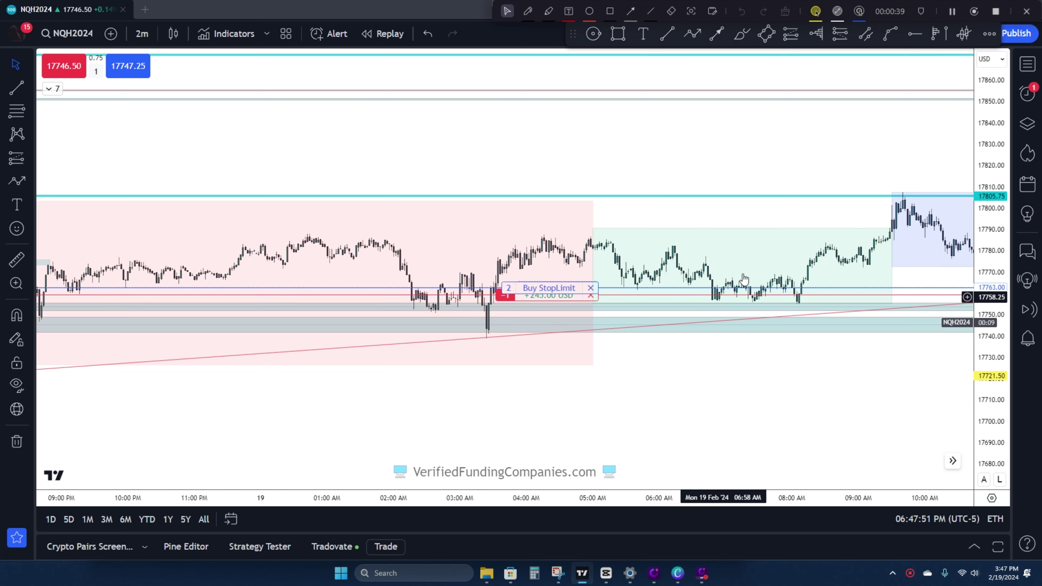
{"action": "scroll", "coordinate": [721, 360], "scroll_direction": "down", "scroll_amount": 5}
{"action": "scroll", "coordinate": [560, 358], "scroll_direction": "up", "scroll_amount": 3}
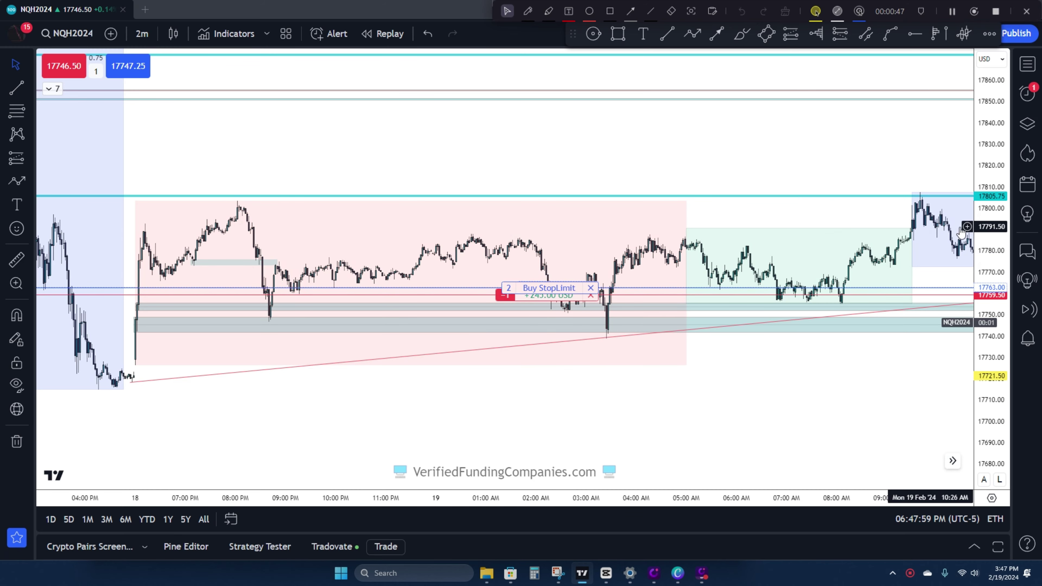
{"action": "left_click_drag", "start_coordinate": [734, 326], "coordinate": [698, 306]}
{"action": "left_click_drag", "start_coordinate": [516, 344], "coordinate": [607, 303]}
{"action": "left_click_drag", "start_coordinate": [368, 277], "coordinate": [518, 306]}
{"action": "left_click_drag", "start_coordinate": [358, 279], "coordinate": [464, 328]}
{"action": "left_click_drag", "start_coordinate": [274, 286], "coordinate": [575, 354]}
{"action": "left_click_drag", "start_coordinate": [262, 179], "coordinate": [328, 354]}
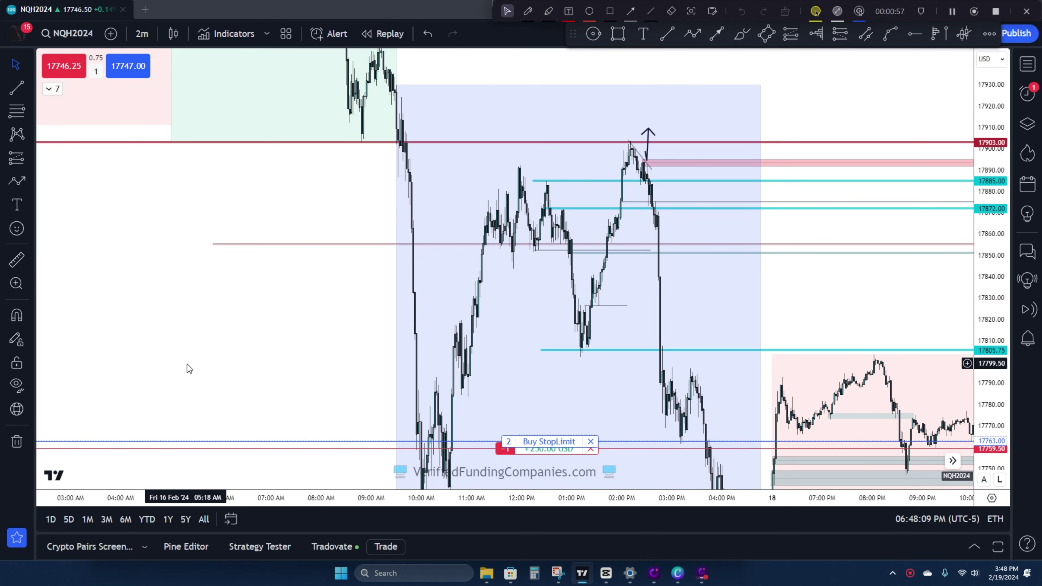
{"action": "left_click_drag", "start_coordinate": [211, 353], "coordinate": [192, 237]}
{"action": "left_click_drag", "start_coordinate": [290, 374], "coordinate": [267, 339]}
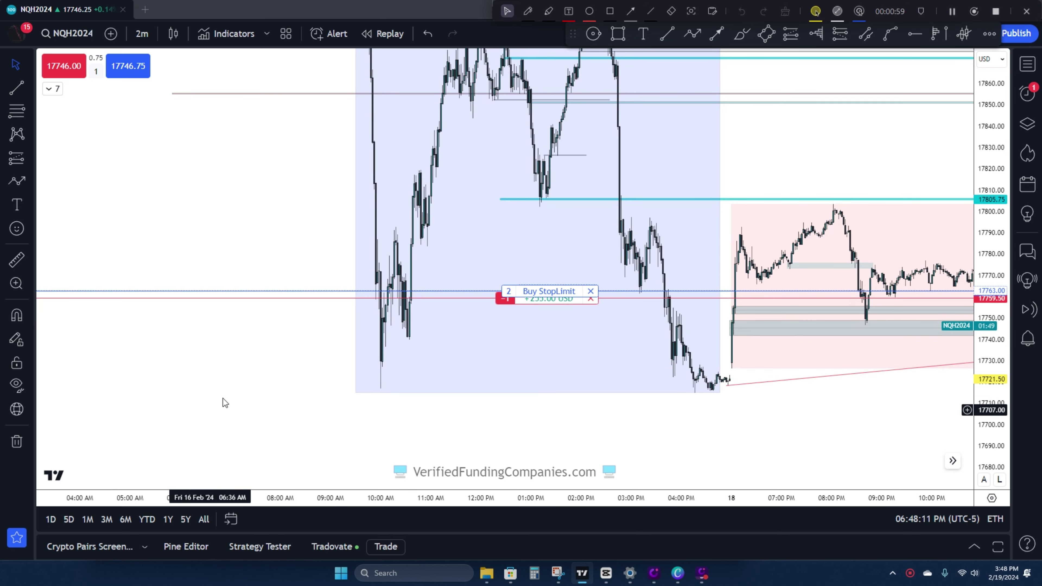
Step: Switch to the browser and read the newsletter, announcement and Bulenox sale sections of the Verified Trader Funding Discounts page
{"action": "mouse_move", "coordinate": [682, 582]}
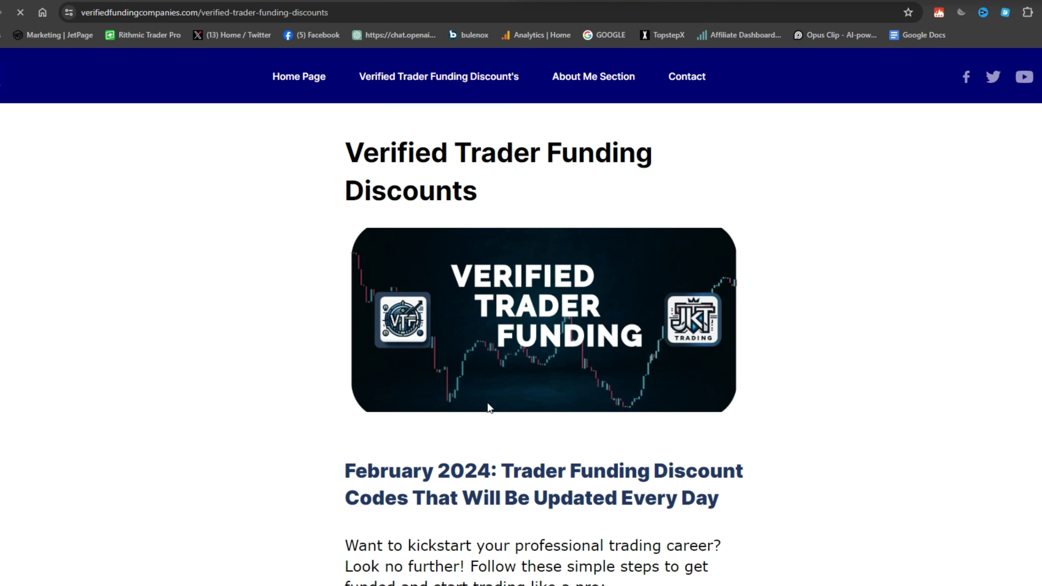
{"action": "scroll", "coordinate": [380, 402], "scroll_direction": "down", "scroll_amount": 4}
{"action": "scroll", "coordinate": [354, 419], "scroll_direction": "down", "scroll_amount": 7}
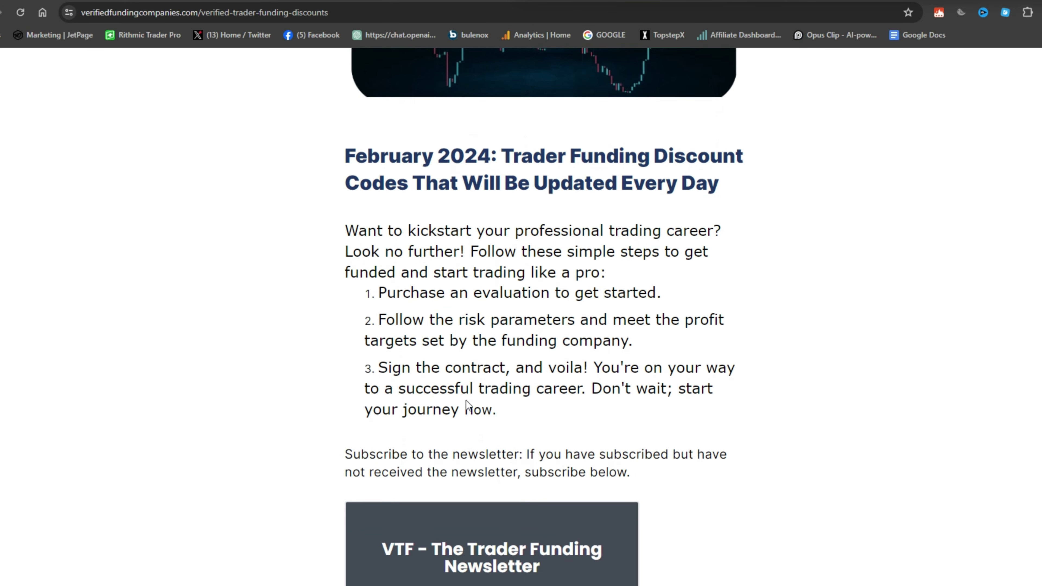
{"action": "scroll", "coordinate": [372, 400], "scroll_direction": "down", "scroll_amount": 8}
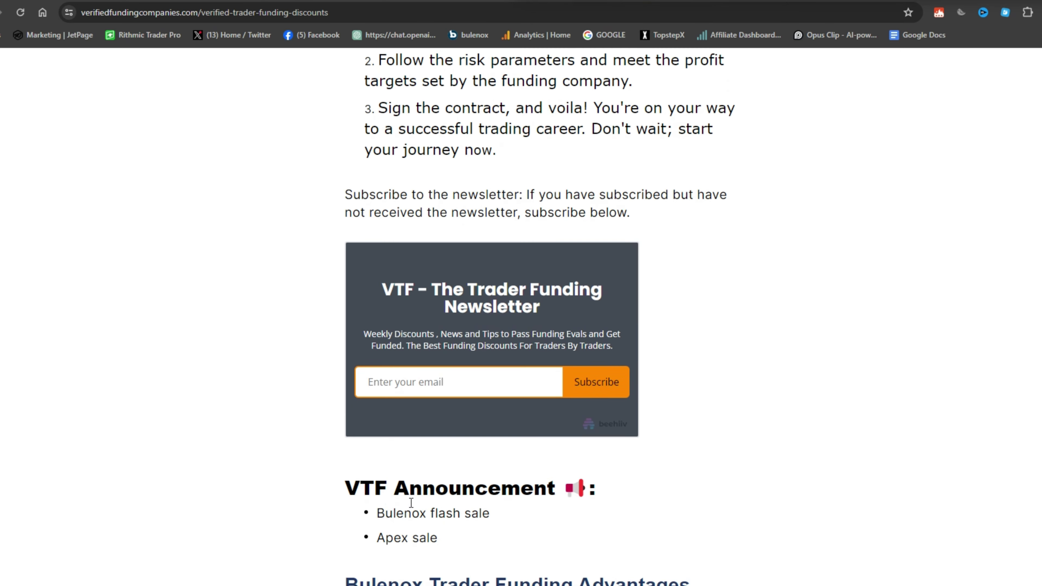
{"action": "scroll", "coordinate": [472, 393], "scroll_direction": "down", "scroll_amount": 3}
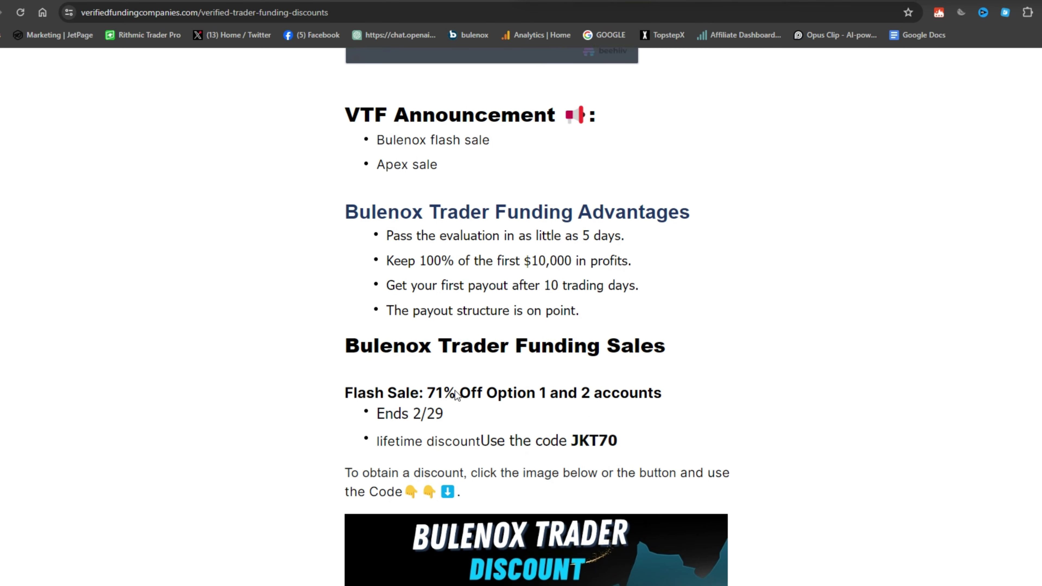
{"action": "scroll", "coordinate": [345, 423], "scroll_direction": "down", "scroll_amount": 3}
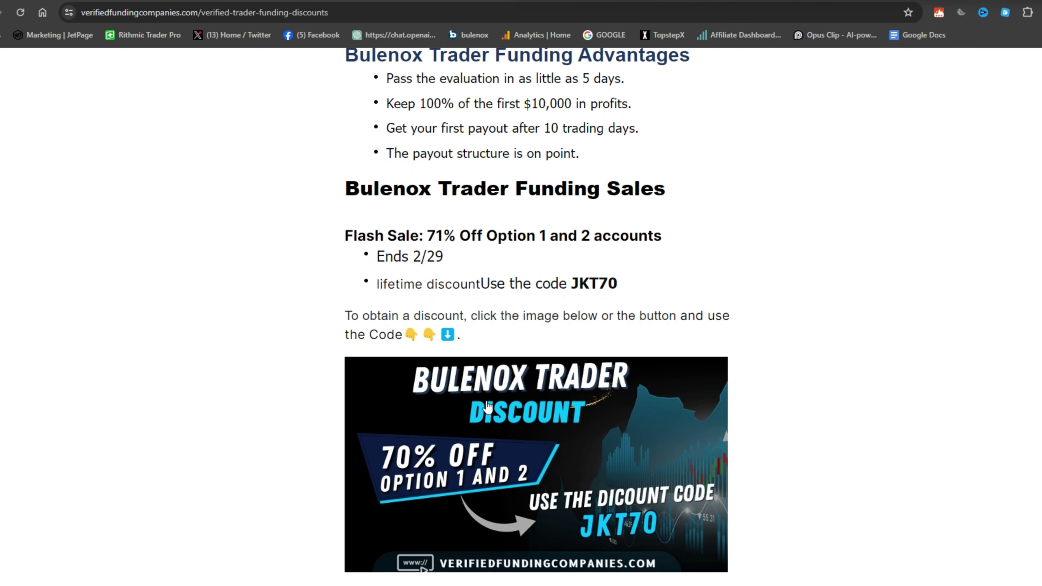
{"action": "scroll", "coordinate": [486, 399], "scroll_direction": "up", "scroll_amount": 8}
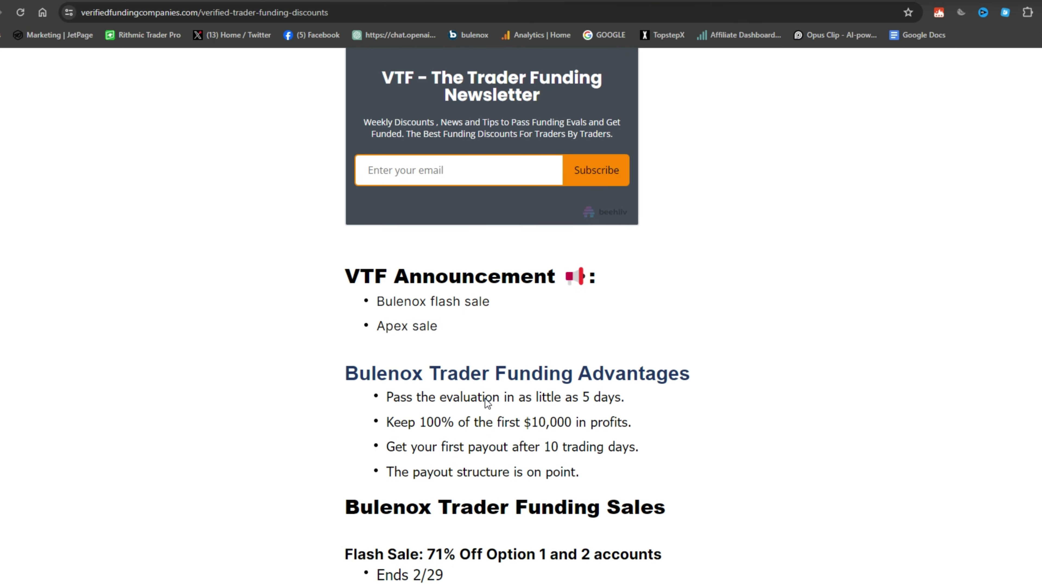
{"action": "scroll", "coordinate": [484, 398], "scroll_direction": "down", "scroll_amount": 5}
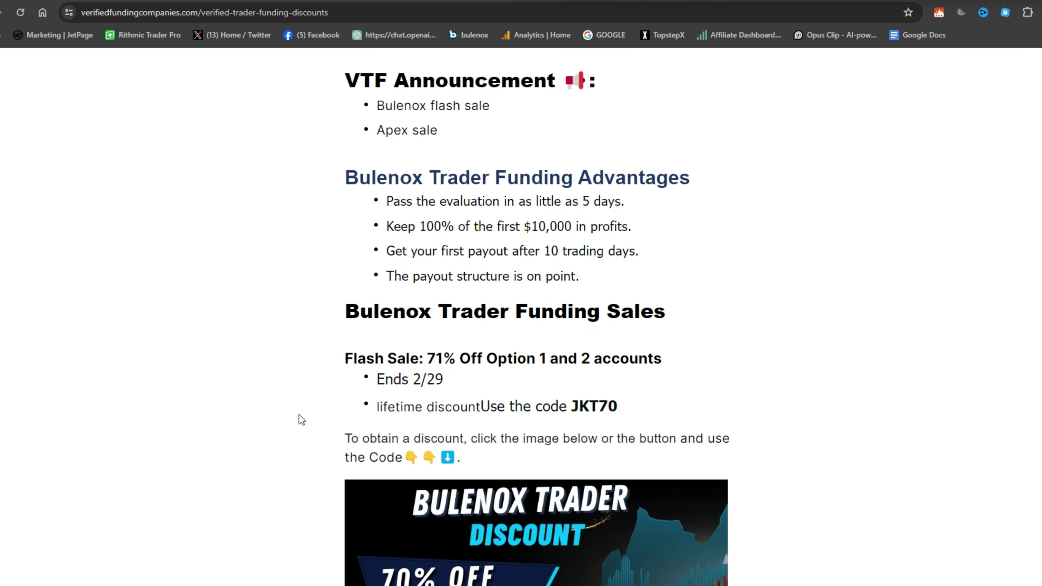
{"action": "scroll", "coordinate": [298, 419], "scroll_direction": "up", "scroll_amount": 5}
{"action": "scroll", "coordinate": [407, 383], "scroll_direction": "up", "scroll_amount": 1}
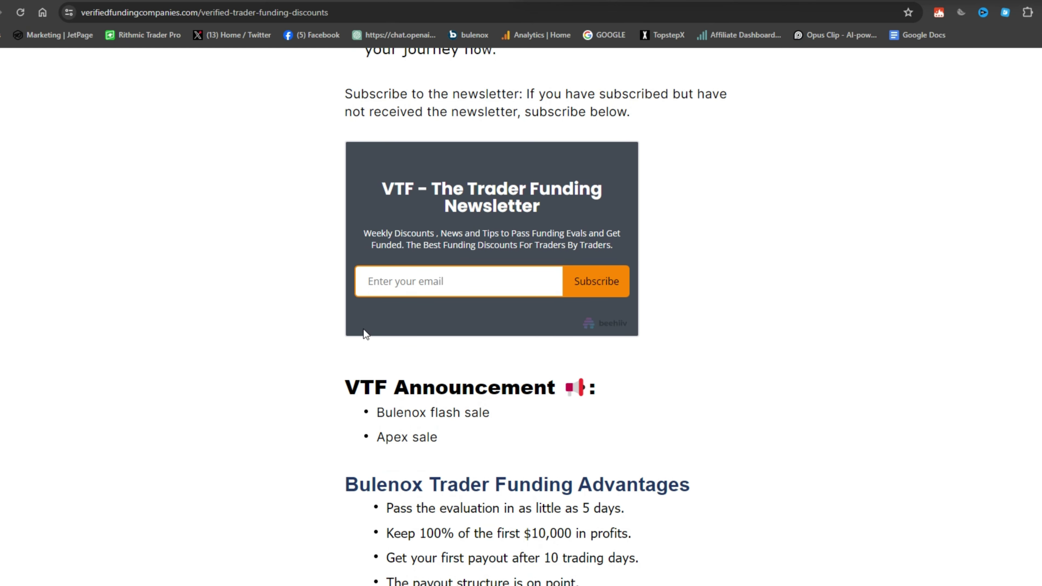
Step: Fill in the e-mail address in the VTF newsletter form and submit the subscription
{"action": "left_click", "coordinate": [397, 280]}
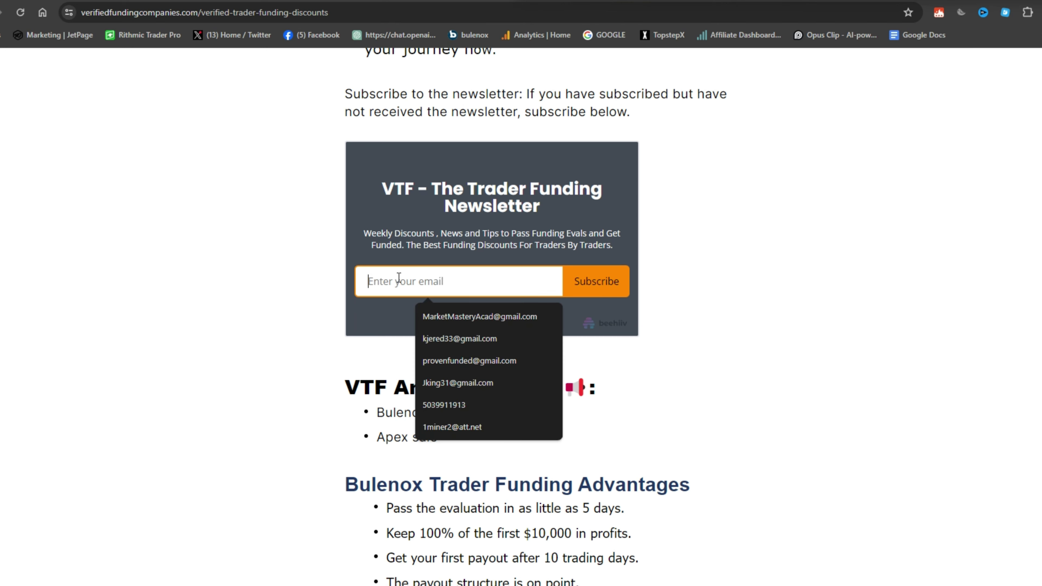
{"action": "left_click", "coordinate": [529, 316]}
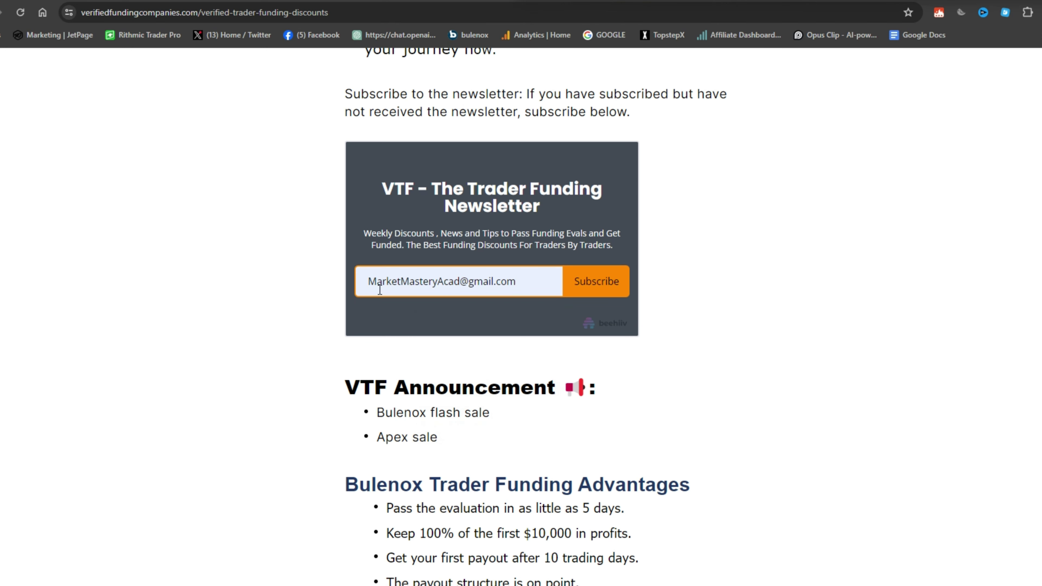
{"action": "left_click", "coordinate": [607, 291]}
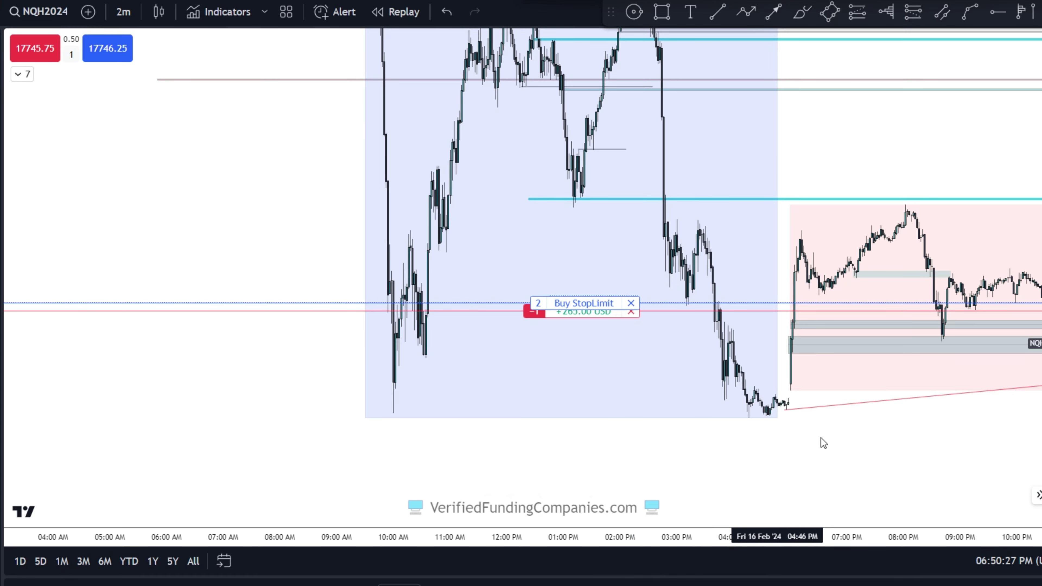
Step: Return to the 2-minute NQH2024 chart and examine Monday's sessions around the teal zones and rising trend line
{"action": "left_click_drag", "start_coordinate": [818, 440], "coordinate": [353, 437]}
{"action": "left_click_drag", "start_coordinate": [664, 452], "coordinate": [371, 463]}
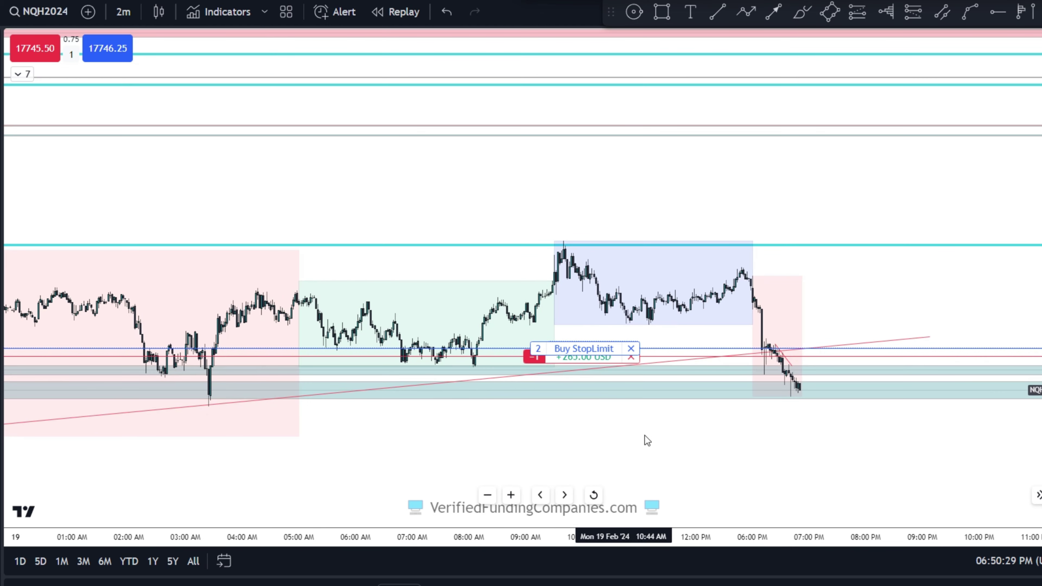
{"action": "left_click_drag", "start_coordinate": [647, 435], "coordinate": [741, 355]}
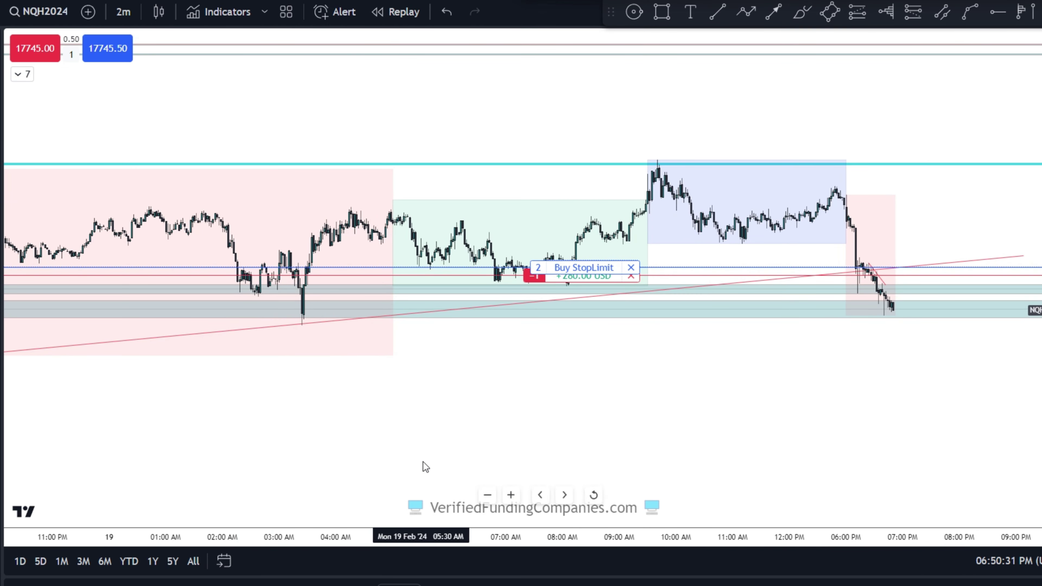
{"action": "scroll", "coordinate": [629, 397], "scroll_direction": "down", "scroll_amount": 2}
{"action": "scroll", "coordinate": [608, 431], "scroll_direction": "up", "scroll_amount": 3}
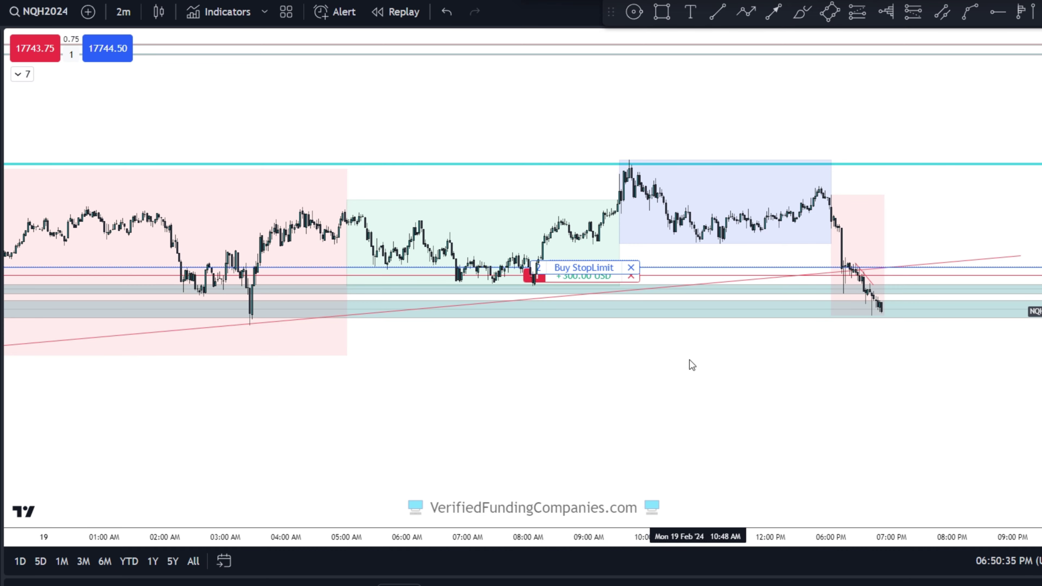
{"action": "scroll", "coordinate": [1038, 284], "scroll_direction": "up", "scroll_amount": 8}
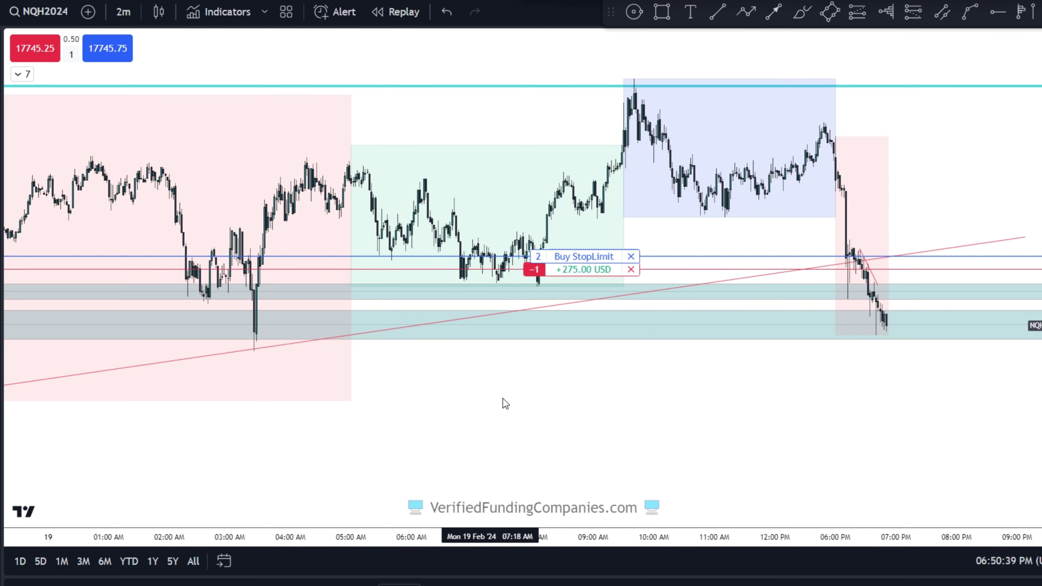
{"action": "left_click_drag", "start_coordinate": [505, 402], "coordinate": [514, 400]}
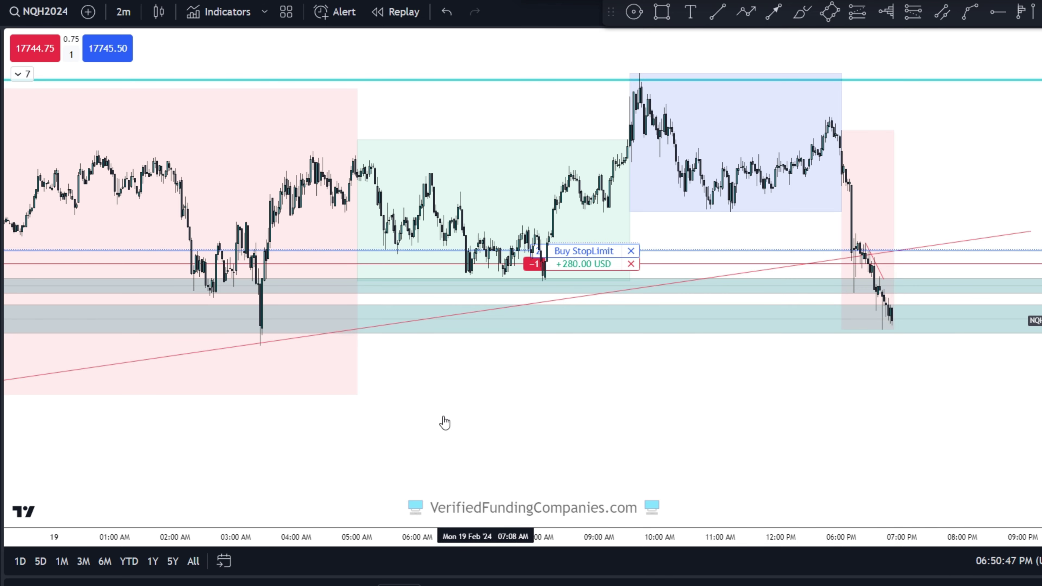
{"action": "scroll", "coordinate": [492, 437], "scroll_direction": "down", "scroll_amount": 3}
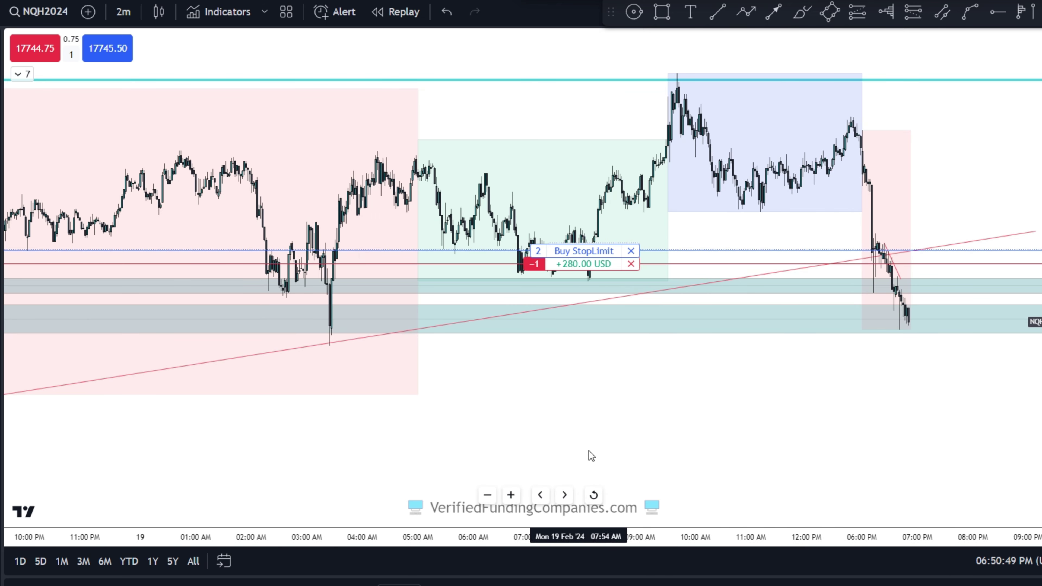